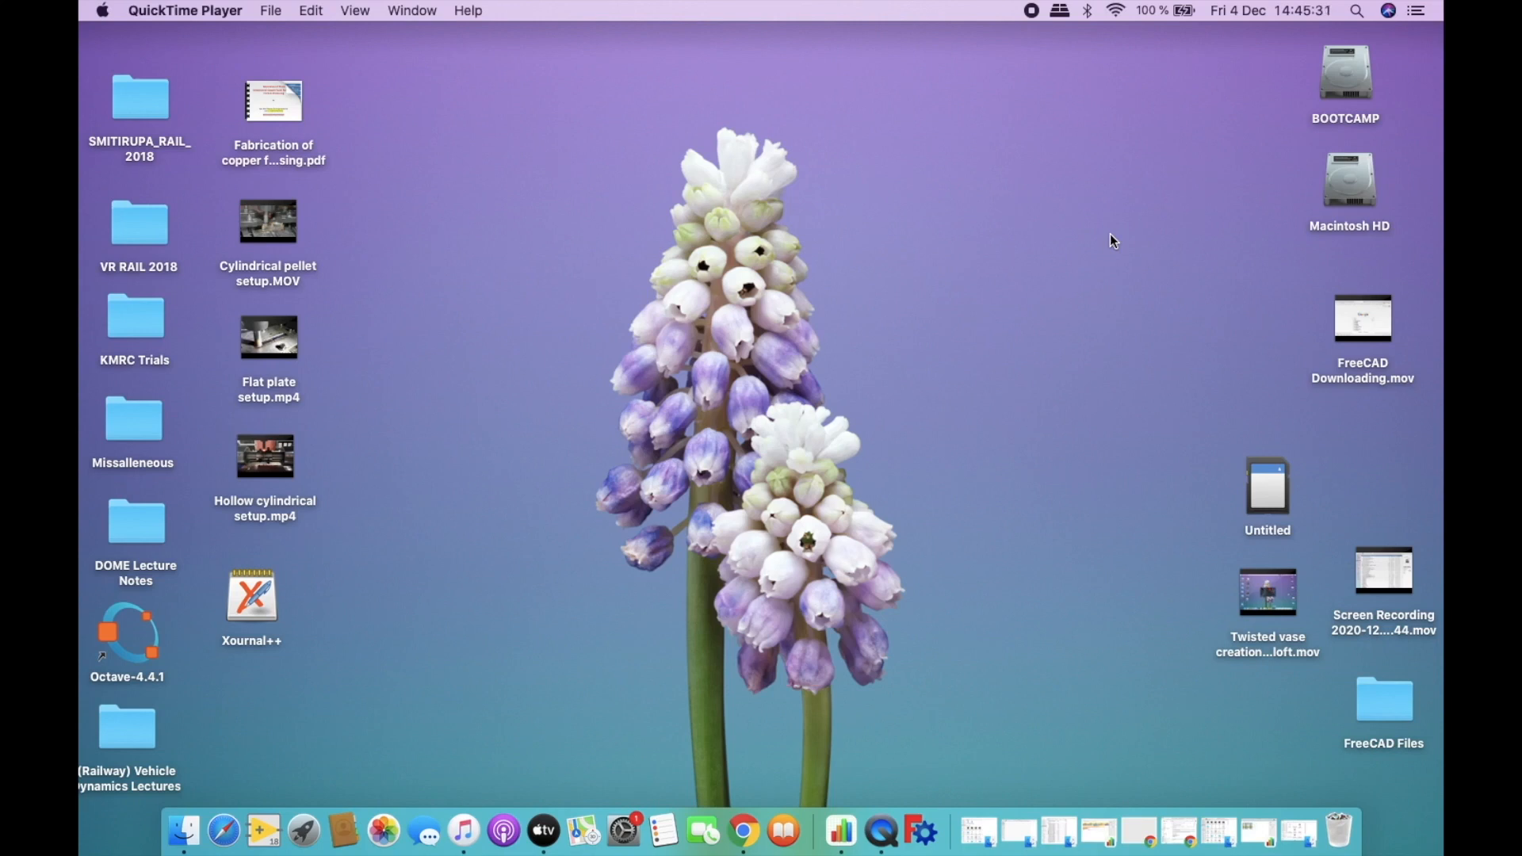
Launch FreeCAD and create a new empty document.
{"action": "left_click", "coordinate": [915, 842]}
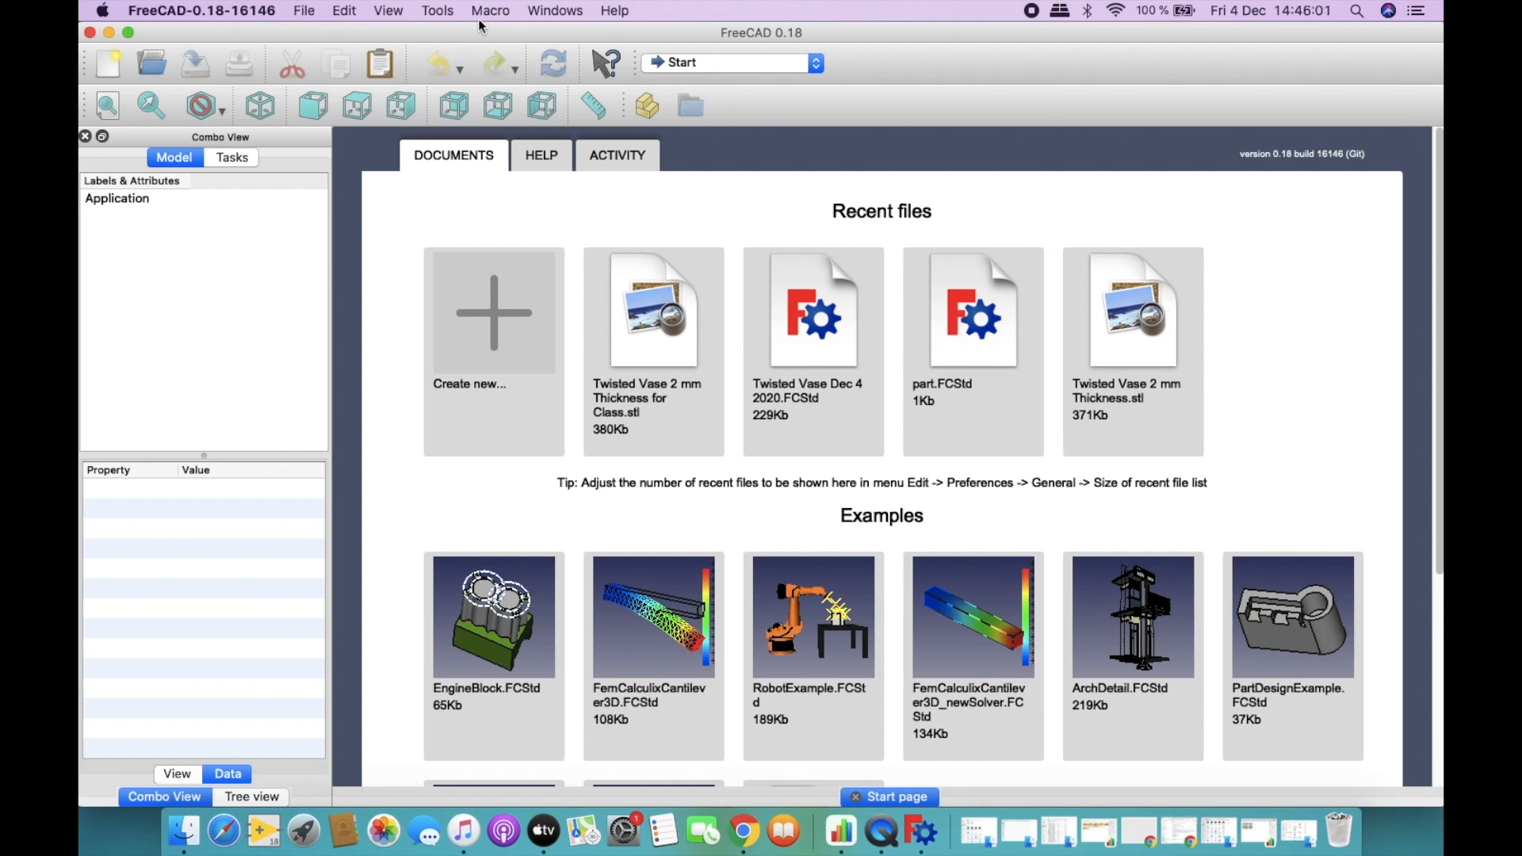
{"action": "left_click", "coordinate": [315, 14]}
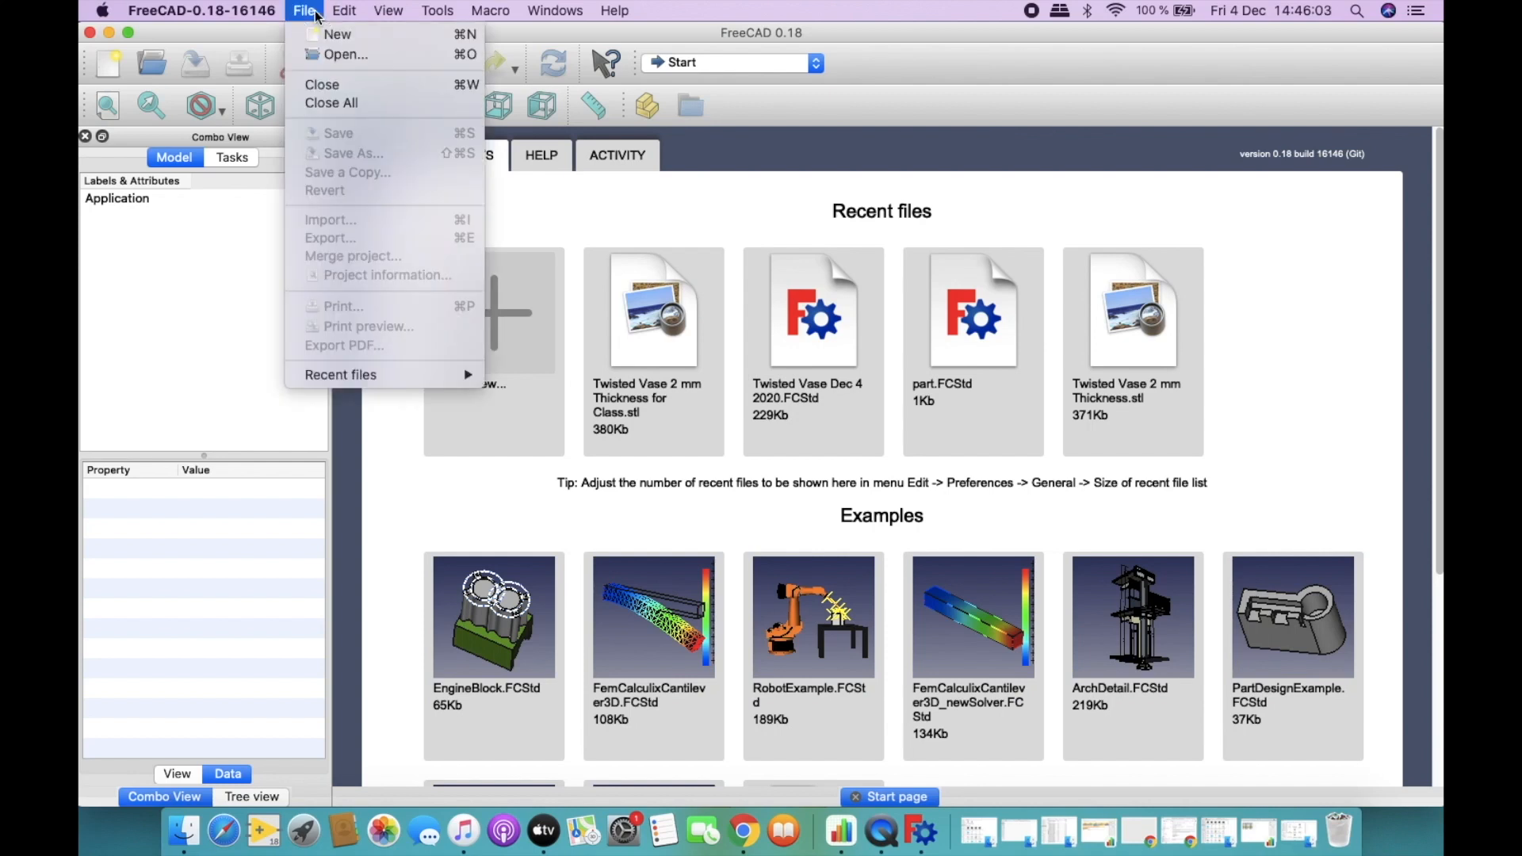
{"action": "left_click", "coordinate": [333, 34]}
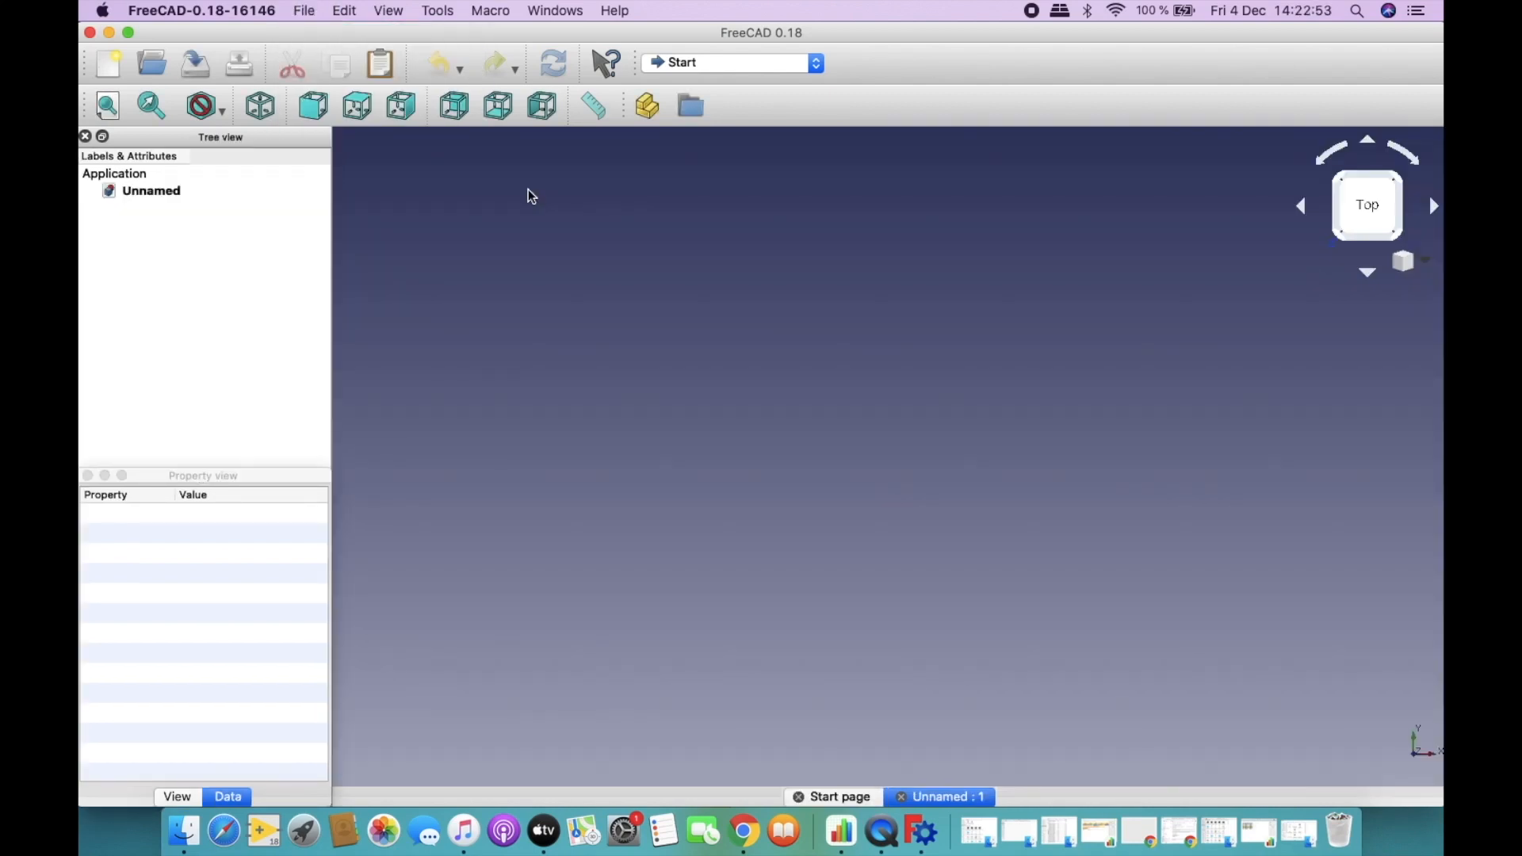
Save the new document as "Twisted Vase Dec 4 2020" in the FreeCAD Files folder.
{"action": "key", "text": "super+s"}
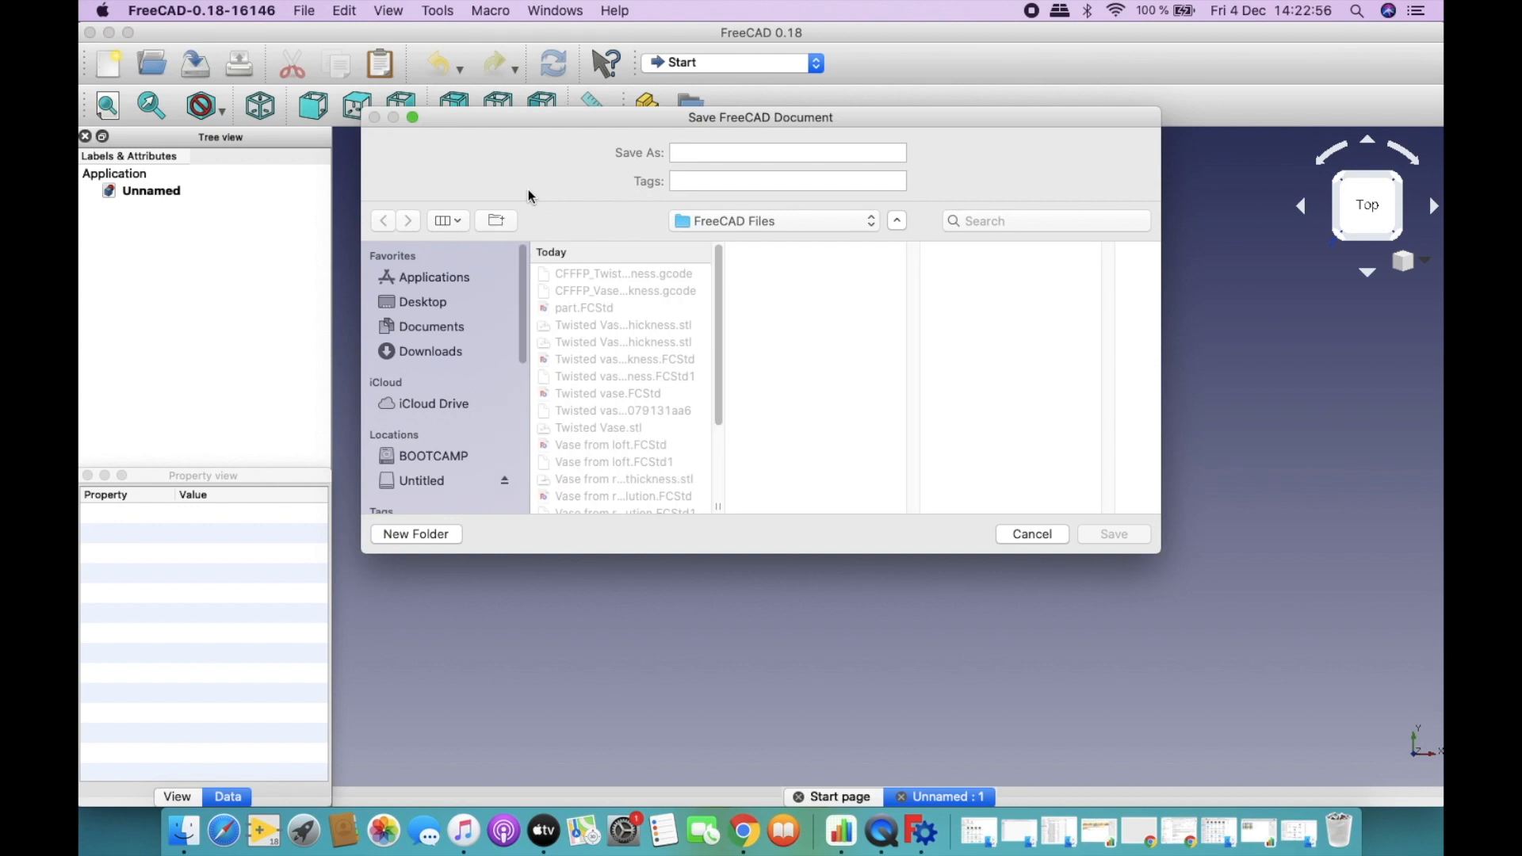
{"action": "left_click", "coordinate": [713, 151]}
{"action": "type", "text": "T"}
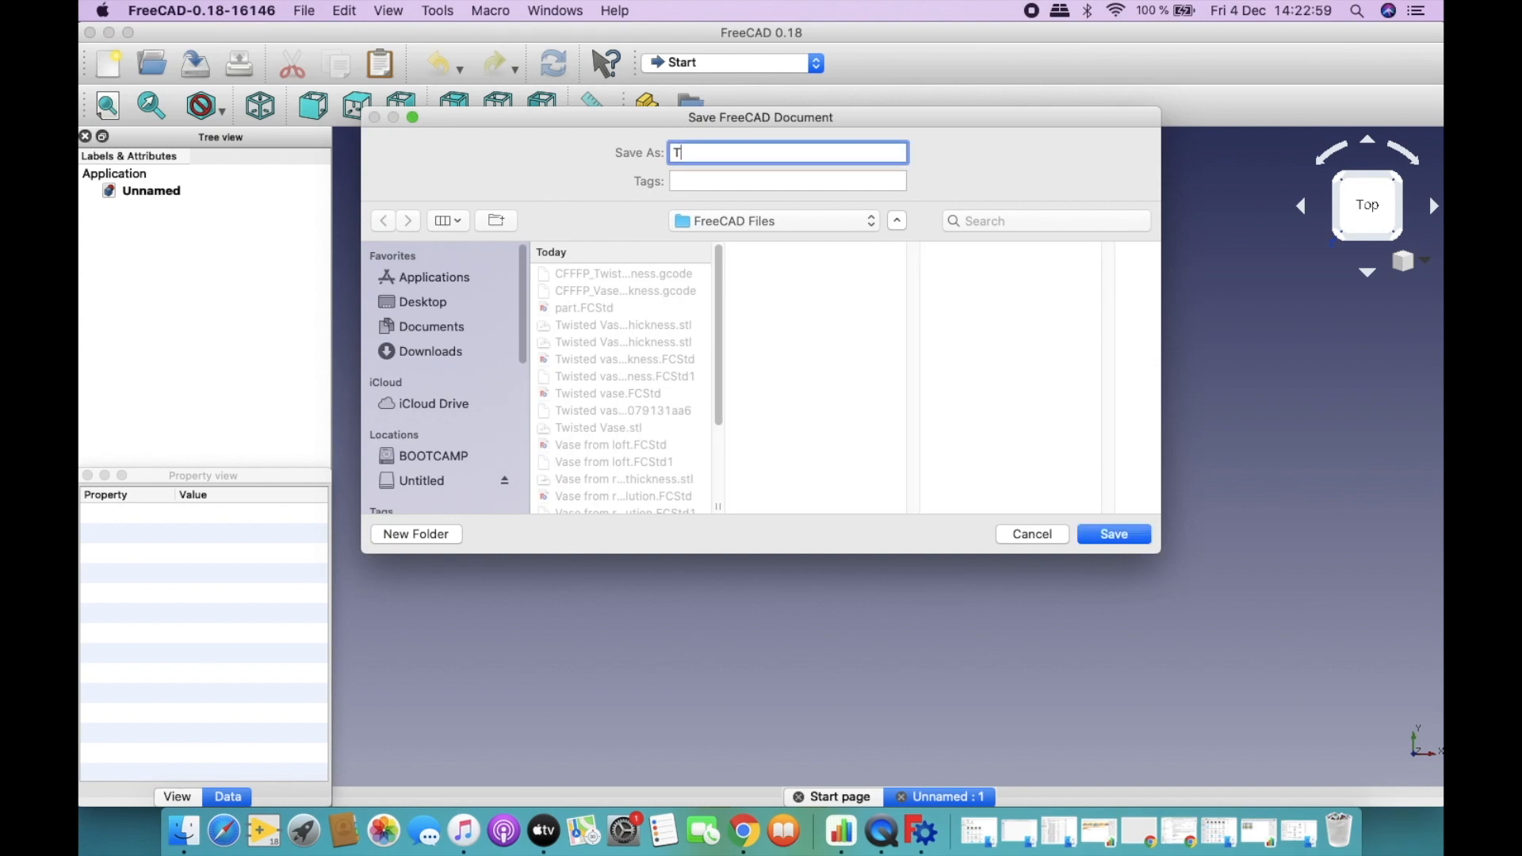
{"action": "type", "text": "wisted Vase Dec "}
{"action": "type", "text": "4 0"}
{"action": "type", "text": "020"}
{"action": "left_click", "coordinate": [1094, 537]}
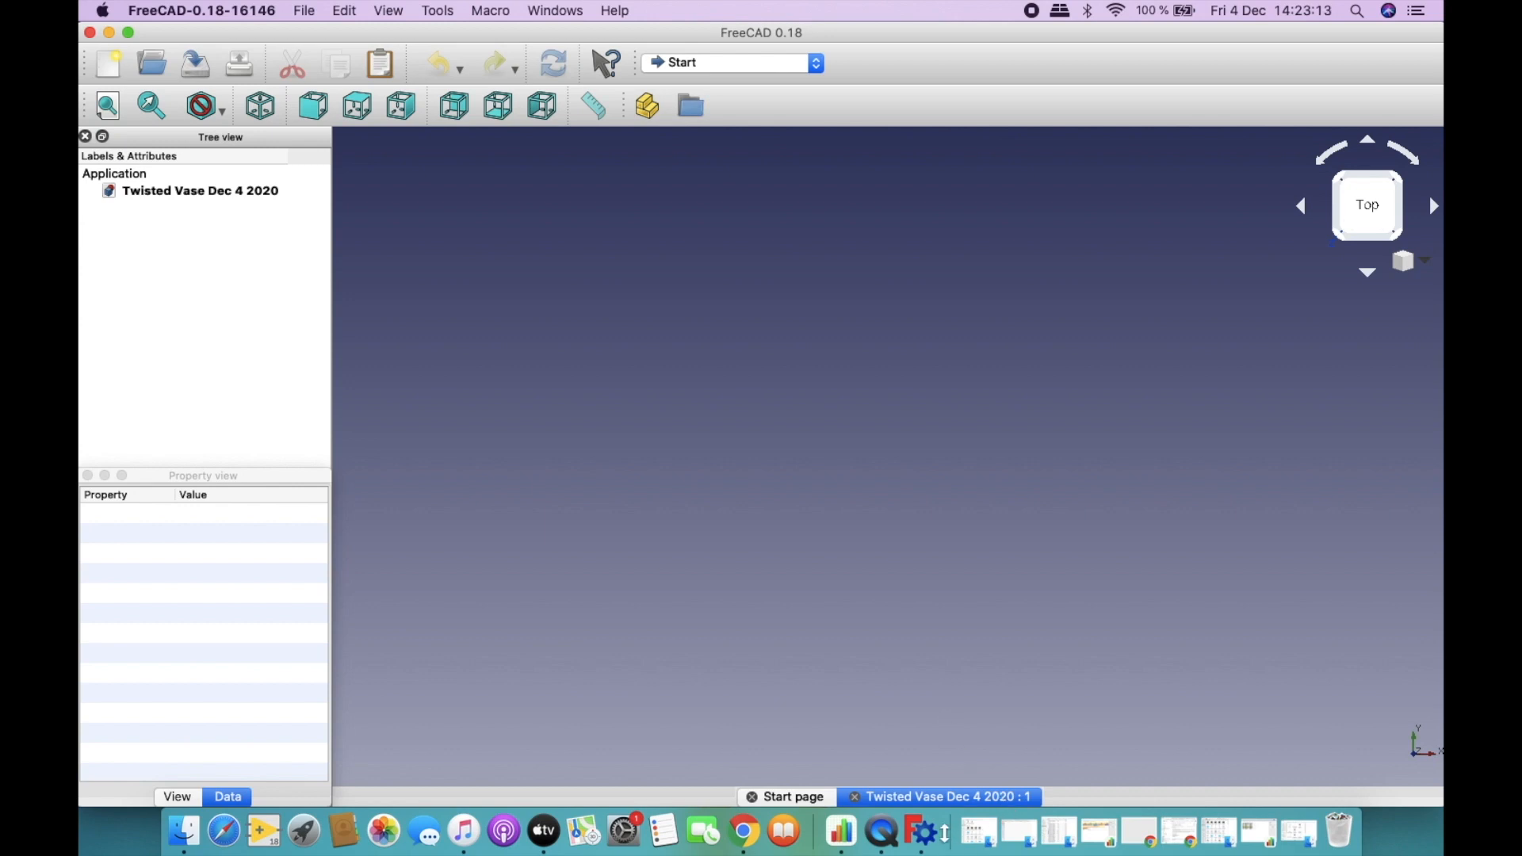
Switch to the Part Design workbench, create a new part and expand its origin to list the axes and planes.
{"action": "left_click", "coordinate": [777, 63]}
{"action": "left_click", "coordinate": [733, 224]}
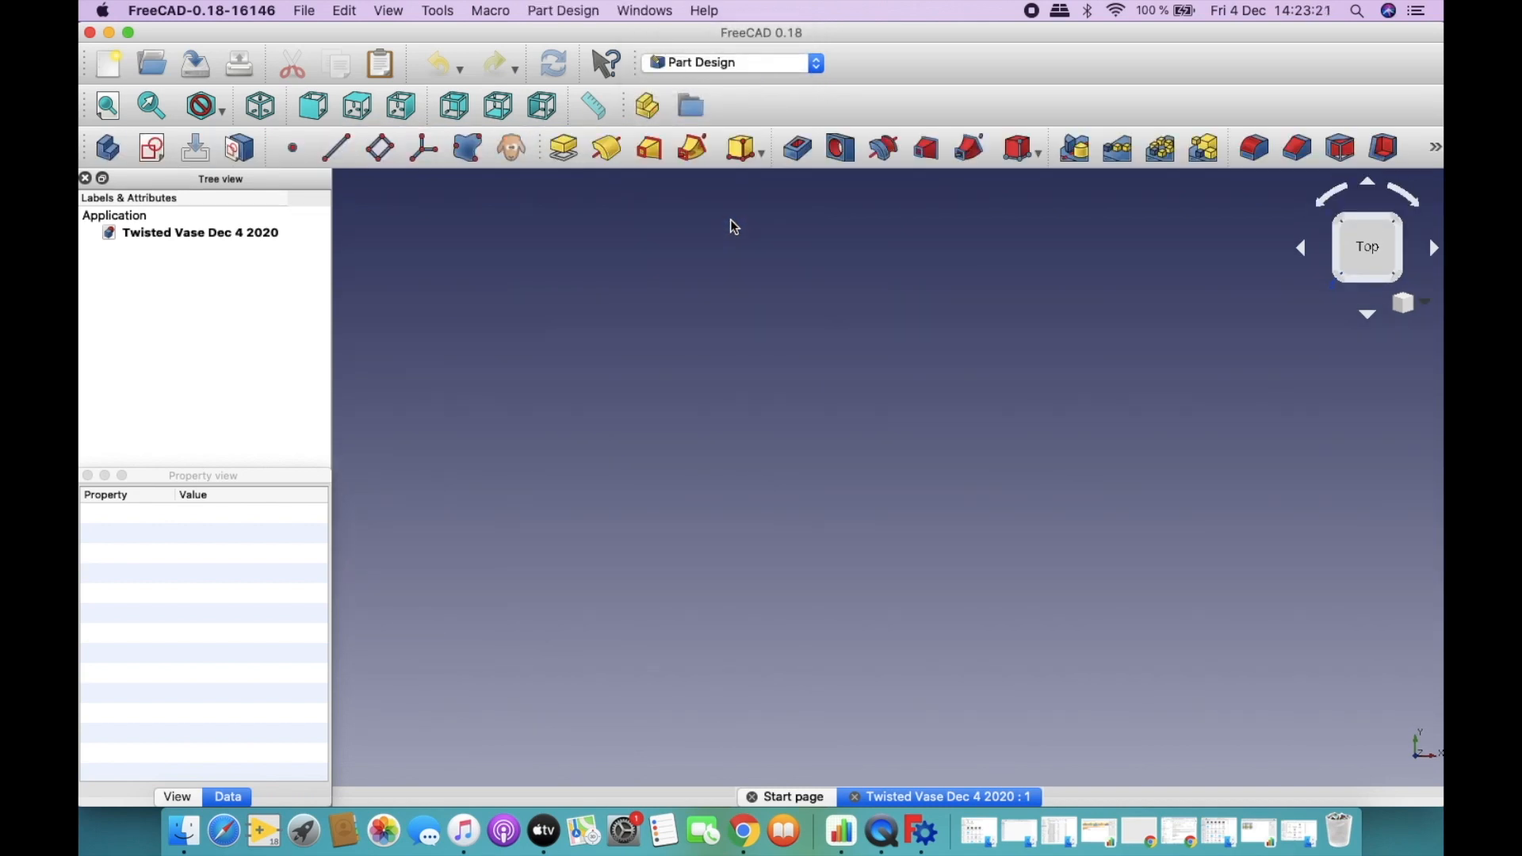
{"action": "left_click", "coordinate": [662, 116]}
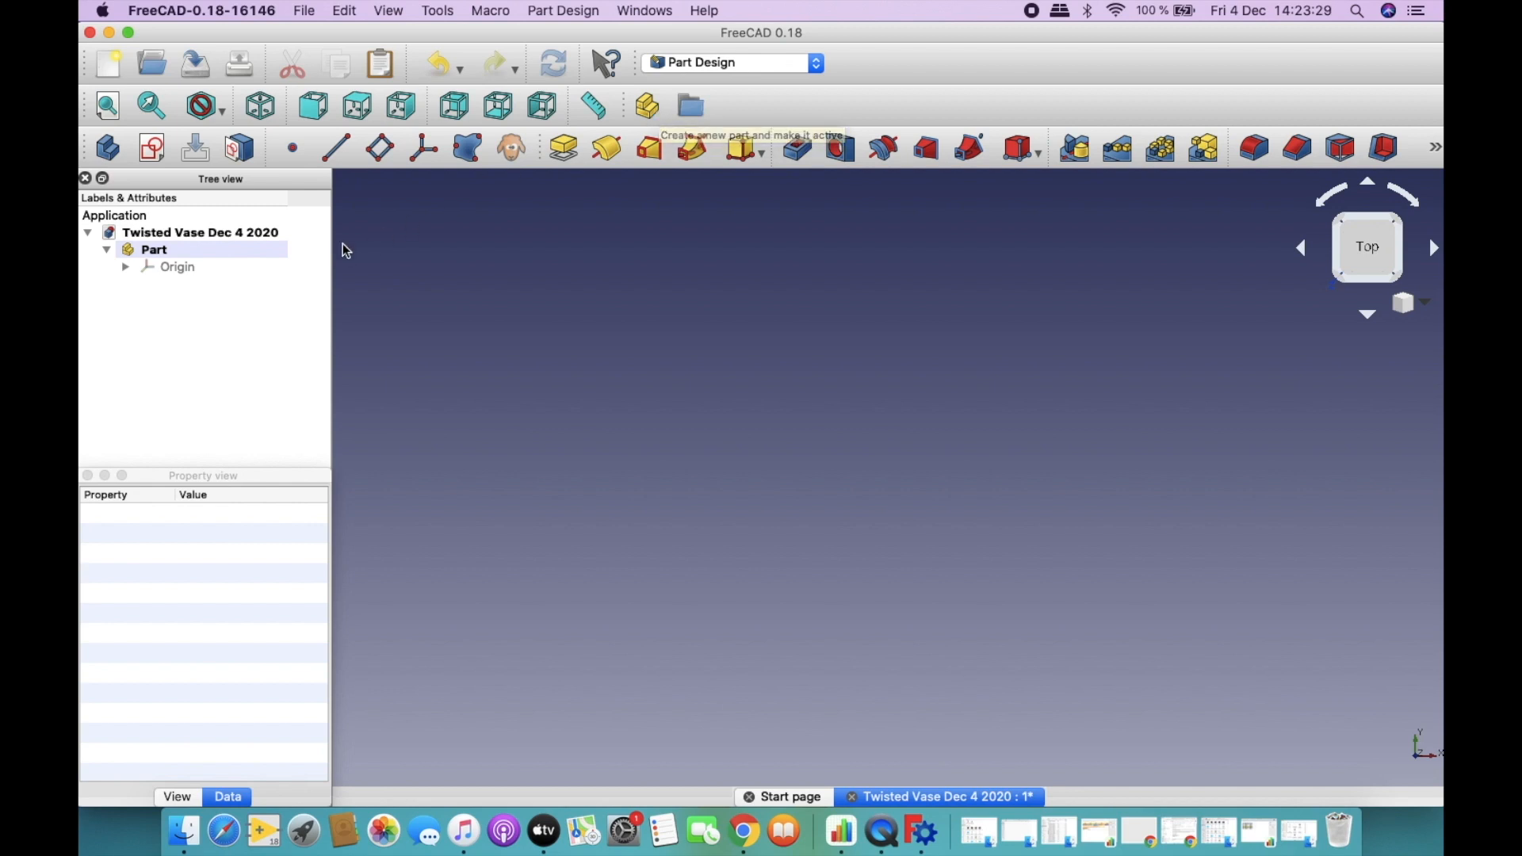
{"action": "left_click", "coordinate": [124, 268]}
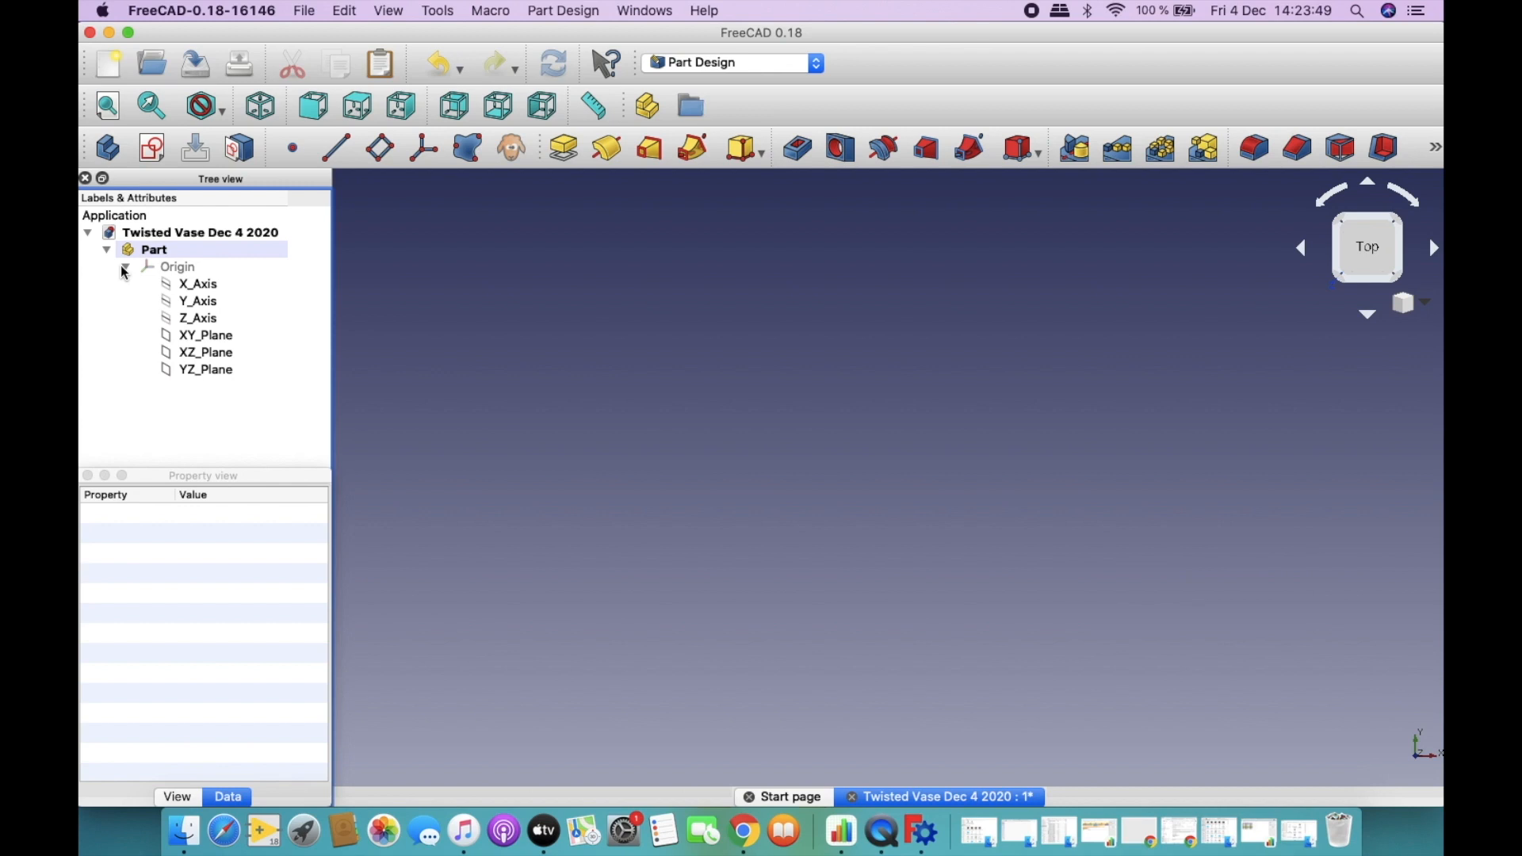
Start a new sketch in a new body on the XY base plane.
{"action": "left_click", "coordinate": [153, 149]}
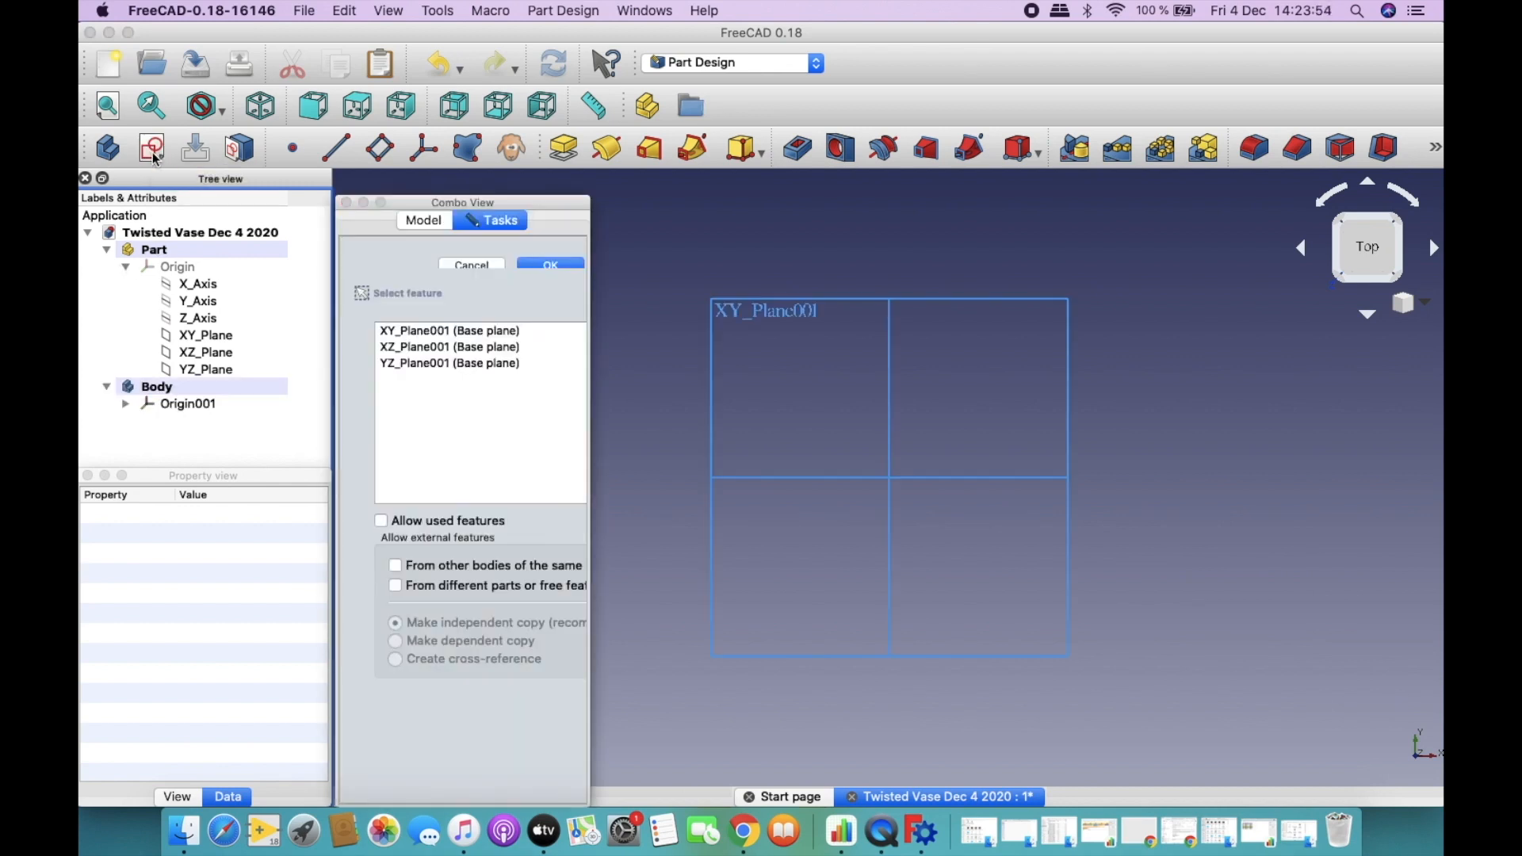
{"action": "left_click", "coordinate": [106, 388]}
{"action": "left_click", "coordinate": [107, 388]}
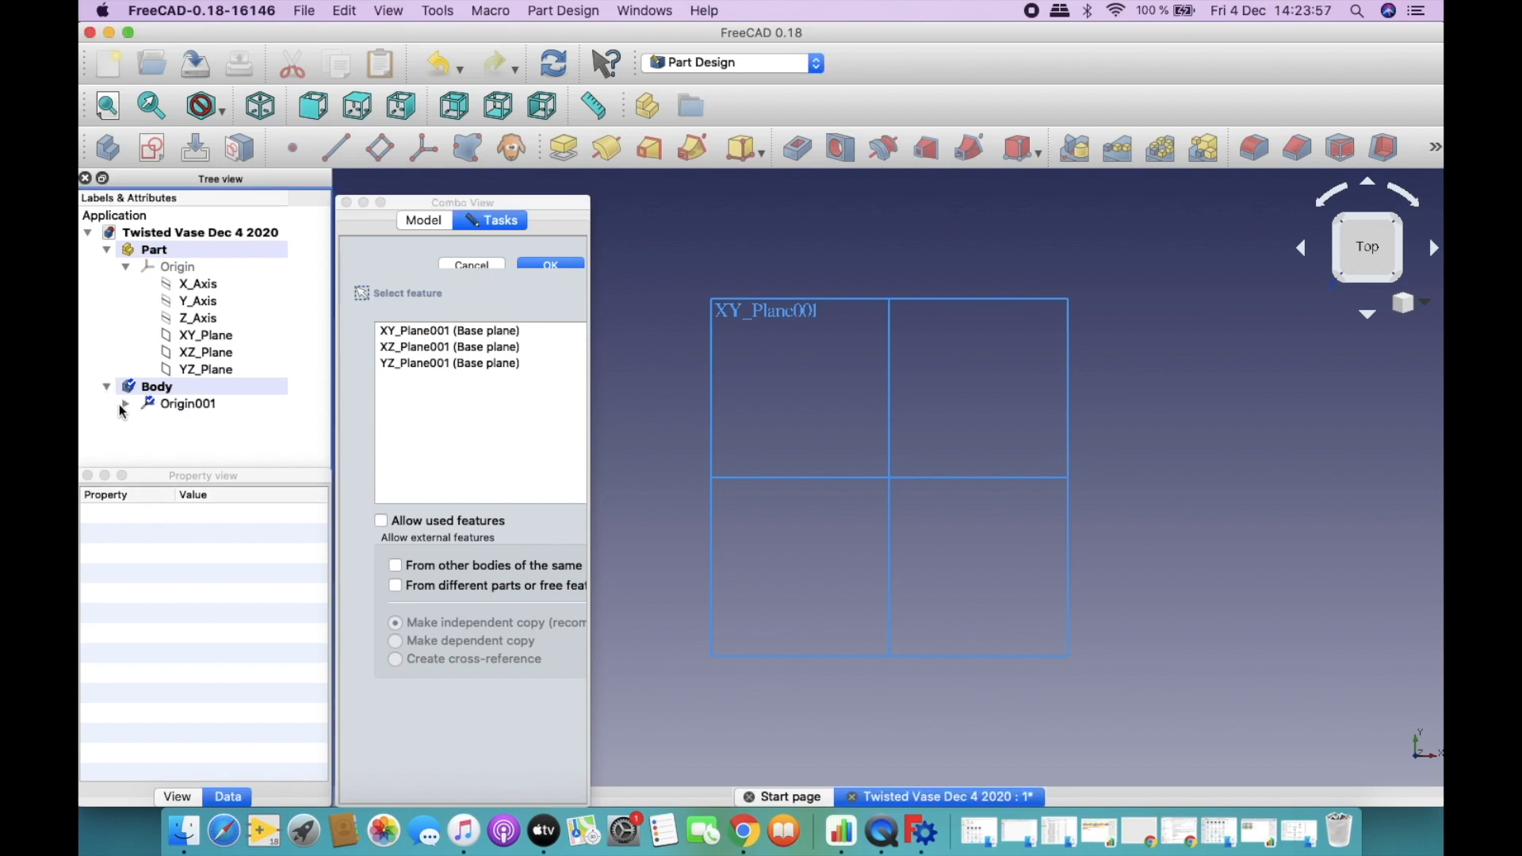
{"action": "left_click", "coordinate": [149, 405]}
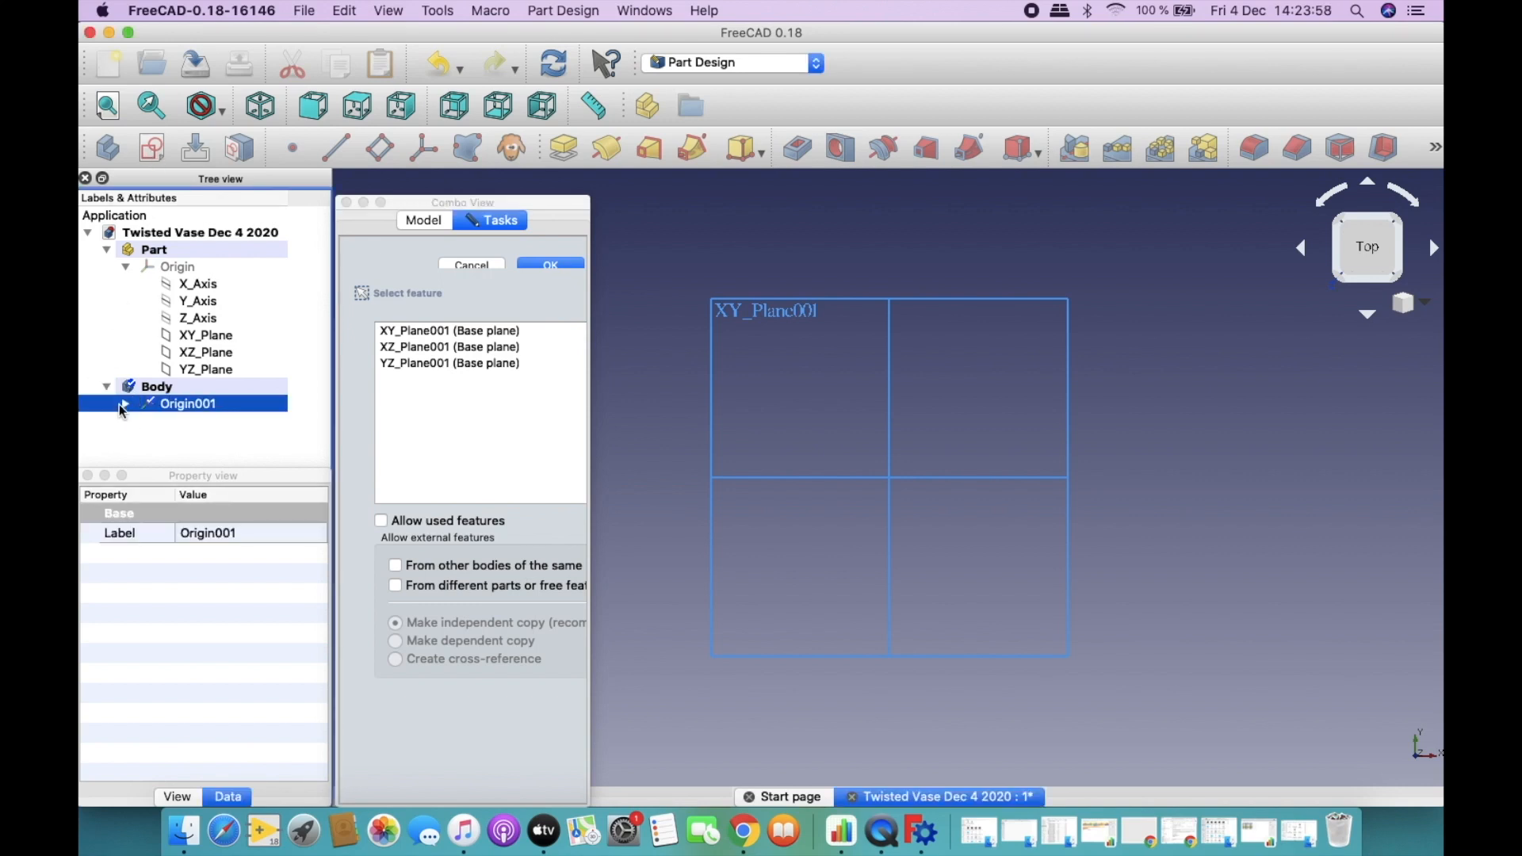
{"action": "left_click", "coordinate": [511, 333]}
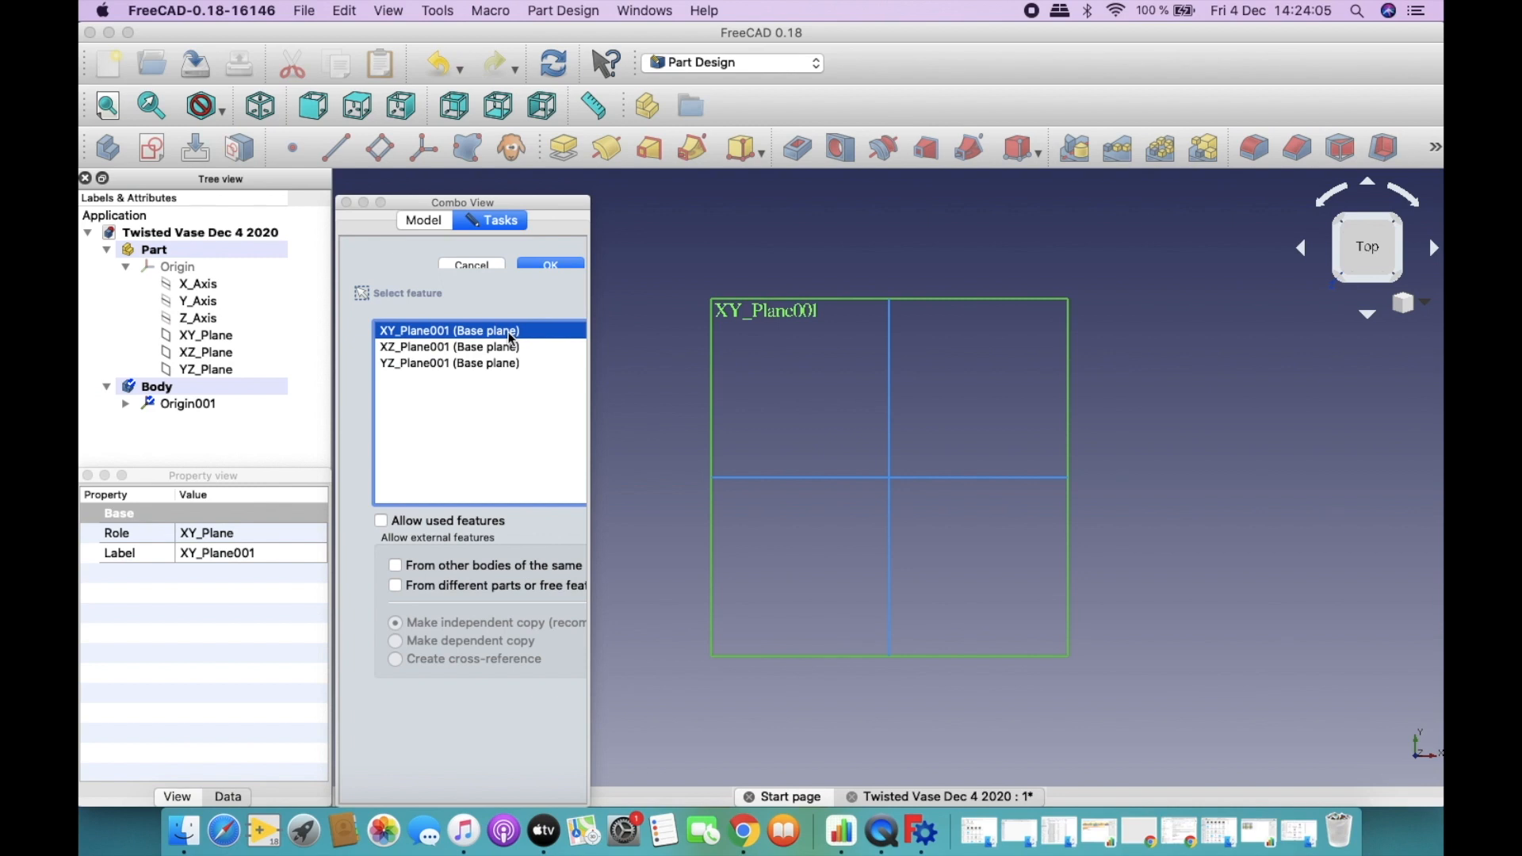
{"action": "left_click", "coordinate": [550, 265]}
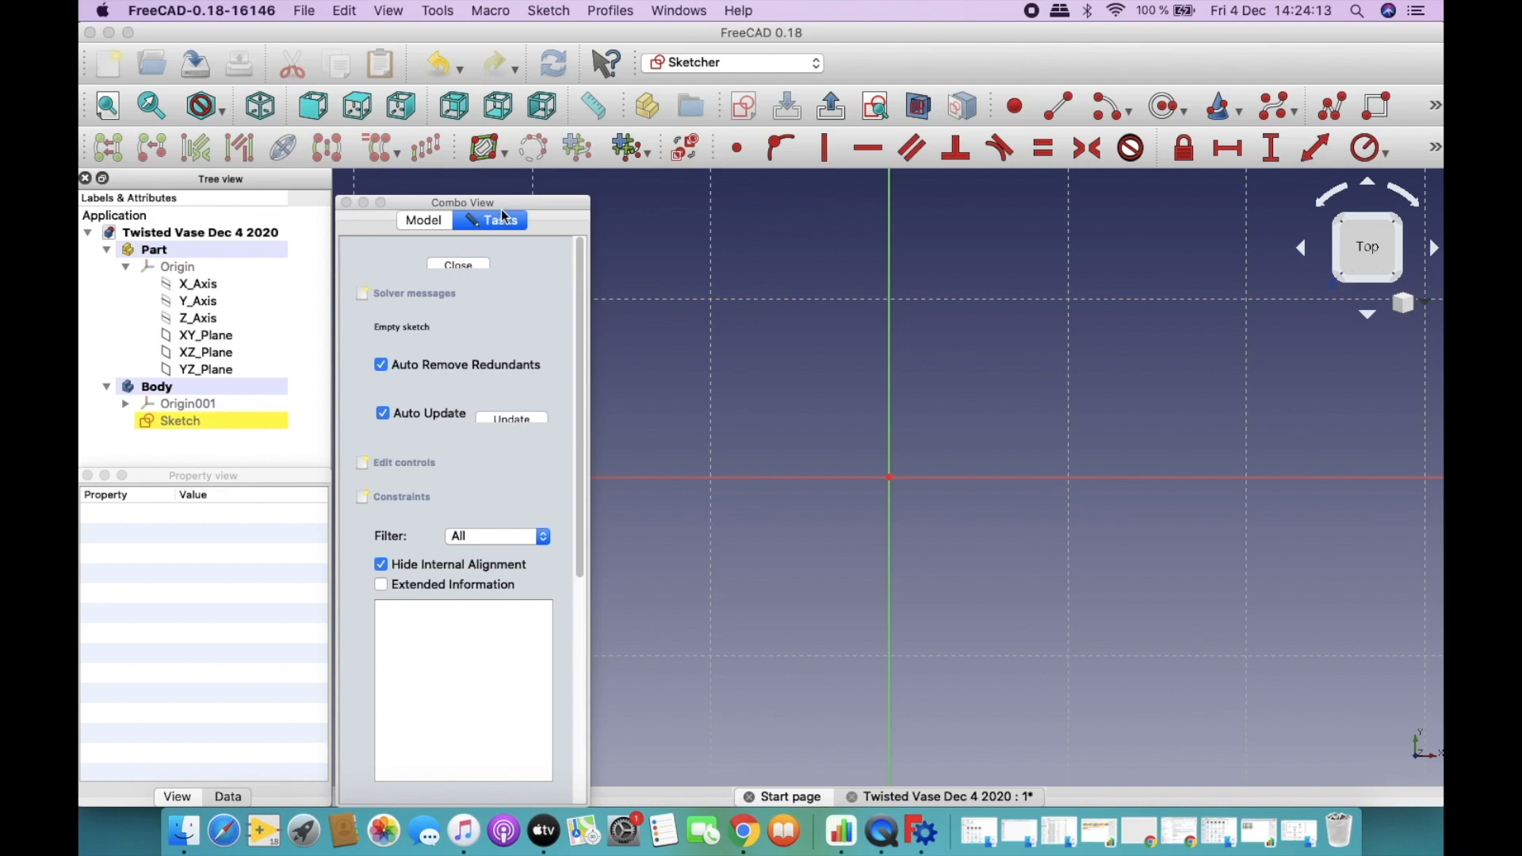
Dock the floating Combo View and stack it with the Tree view and Property view in one shared area.
{"action": "left_click_drag", "start_coordinate": [504, 208], "coordinate": [266, 491]}
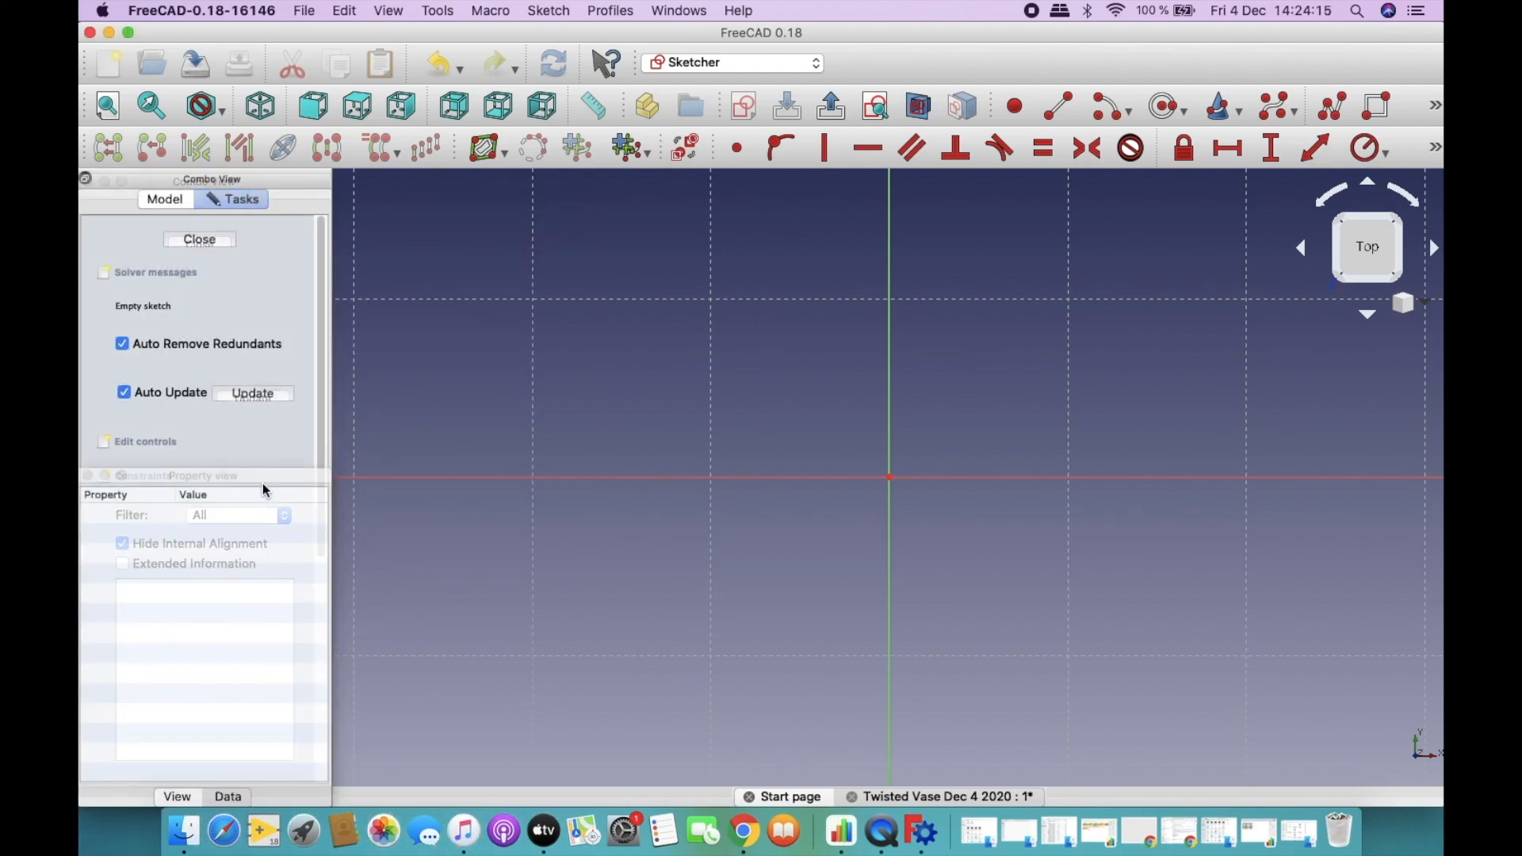
{"action": "left_click", "coordinate": [211, 186]}
{"action": "left_click_drag", "start_coordinate": [211, 183], "coordinate": [193, 495]}
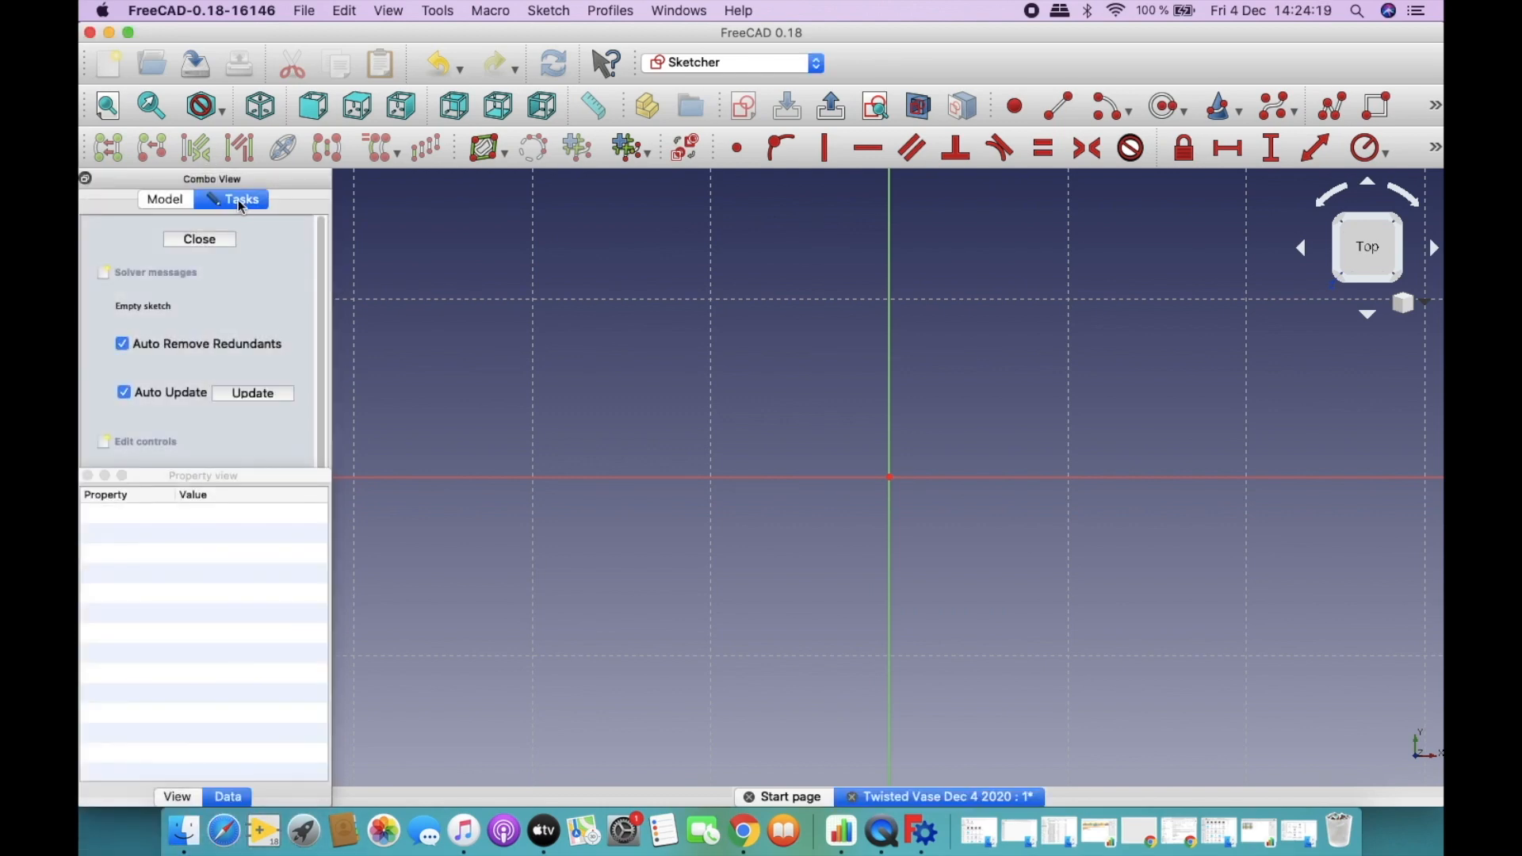
{"action": "left_click_drag", "start_coordinate": [234, 182], "coordinate": [224, 421]}
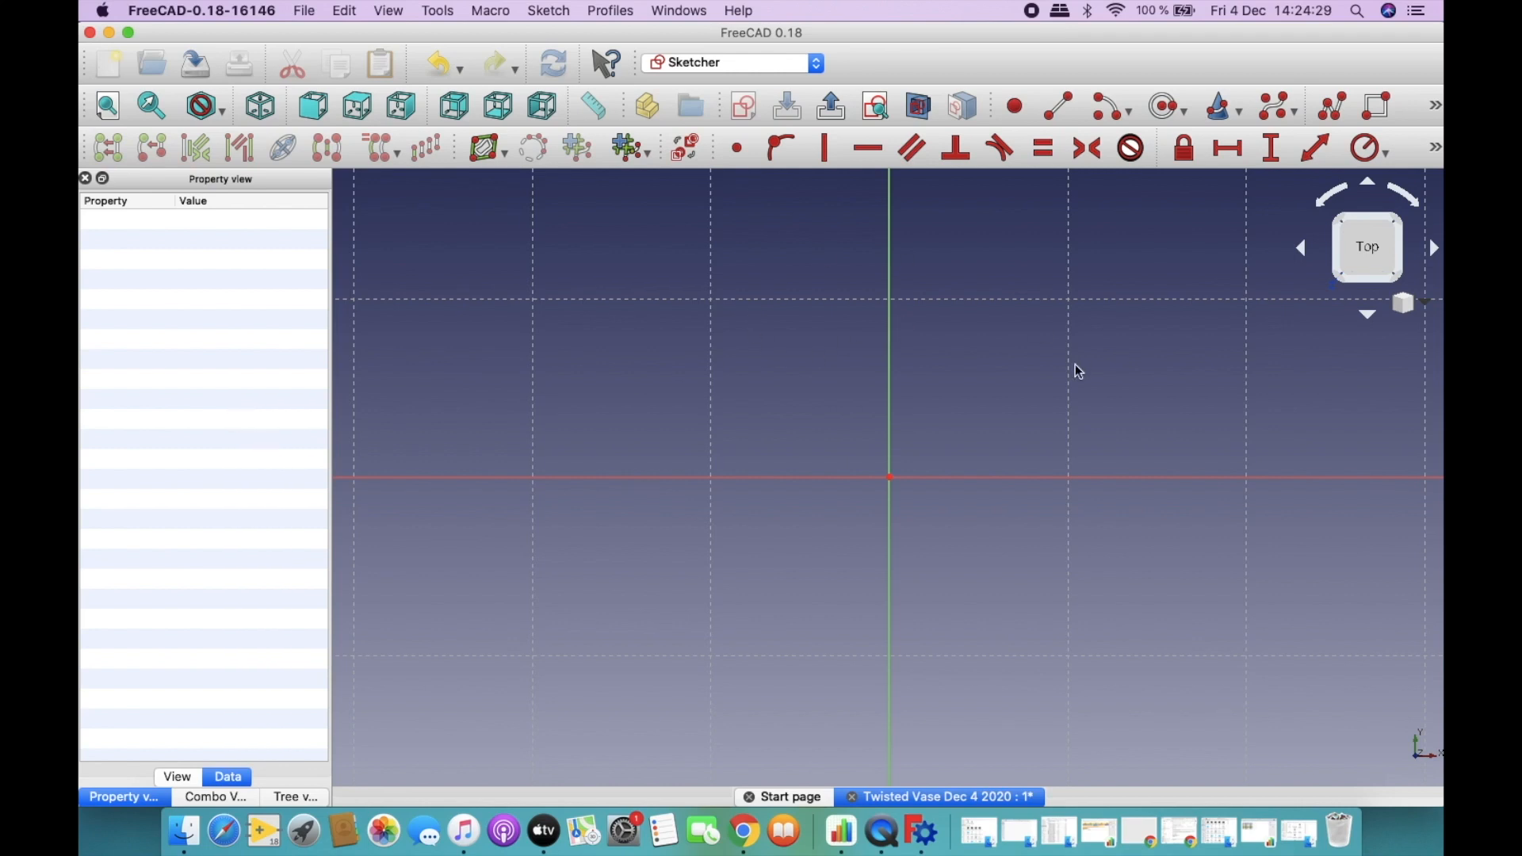
Sketch three separate straight lines that roughly form a triangle around the origin, leaving small gaps at the corners.
{"action": "scroll", "coordinate": [1039, 321], "scroll_direction": "down", "scroll_amount": 2}
{"action": "scroll", "coordinate": [1040, 321], "scroll_direction": "down", "scroll_amount": 2}
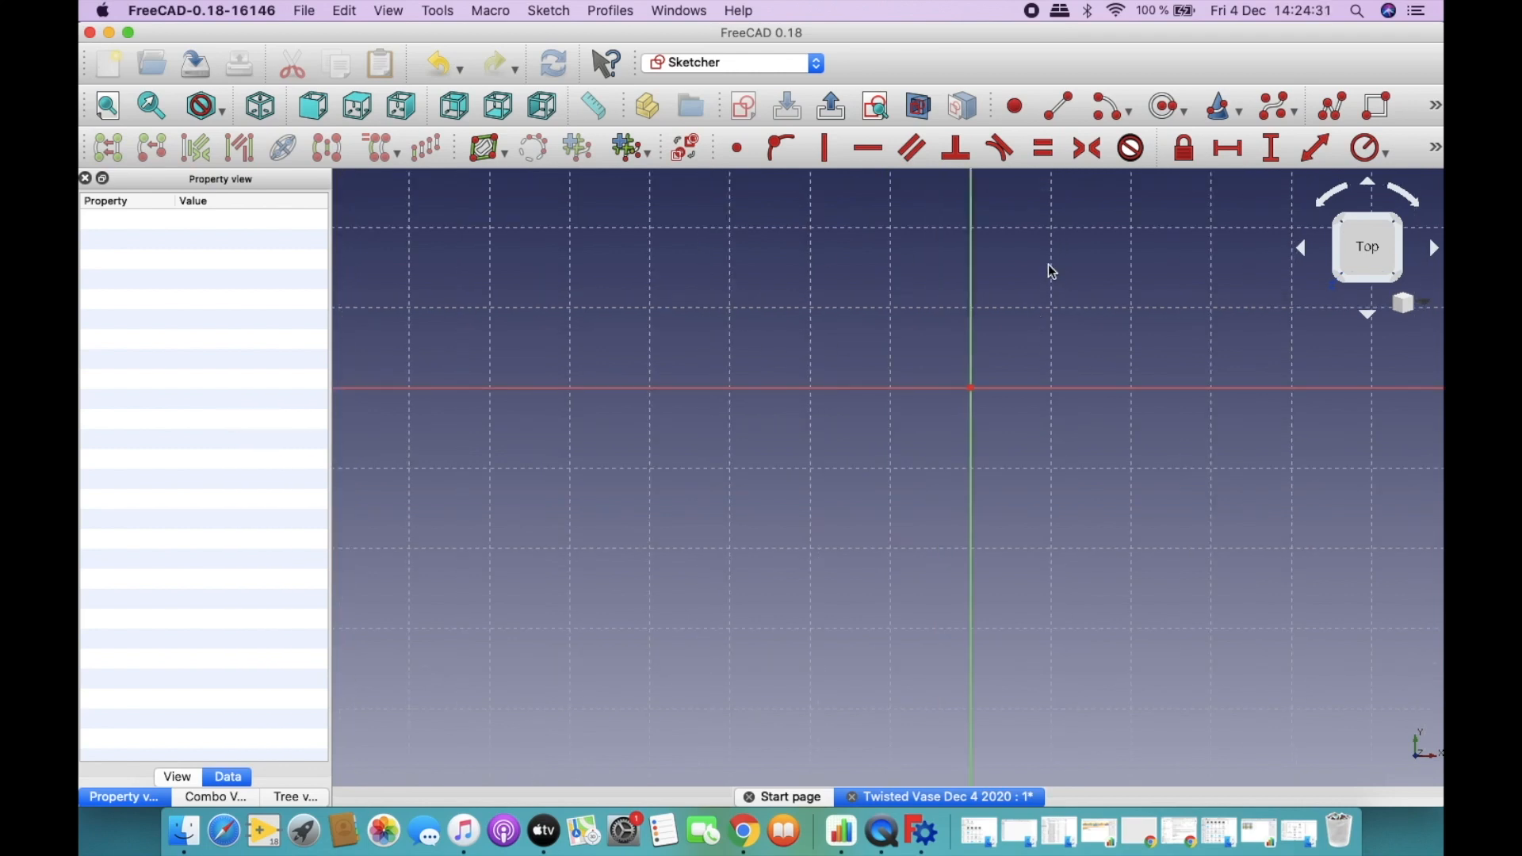
{"action": "scroll", "coordinate": [990, 326], "scroll_direction": "down", "scroll_amount": 2}
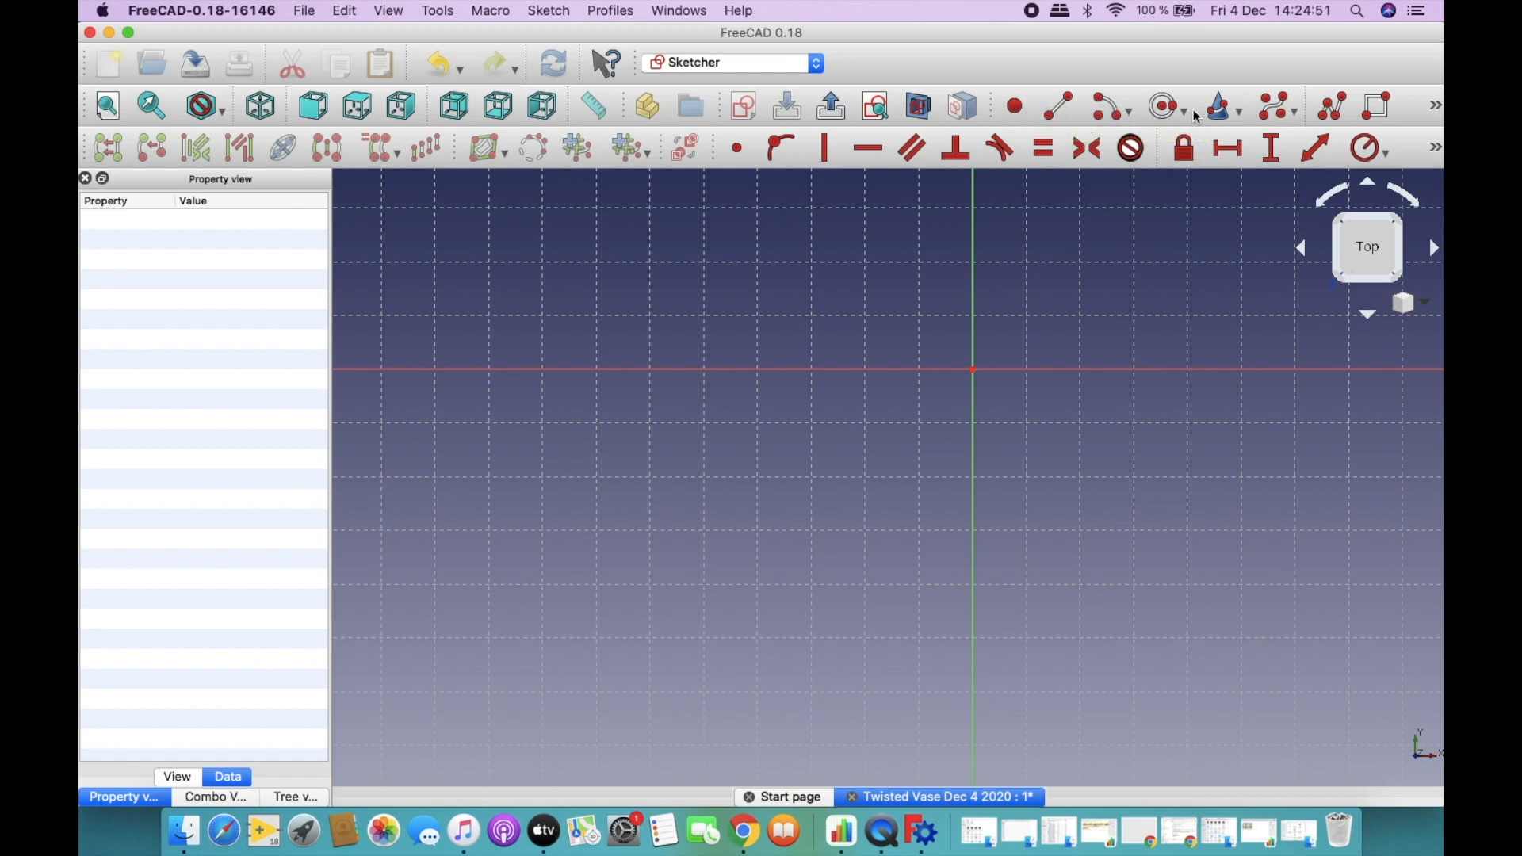
{"action": "left_click", "coordinate": [1380, 107]}
{"action": "left_click", "coordinate": [938, 253]}
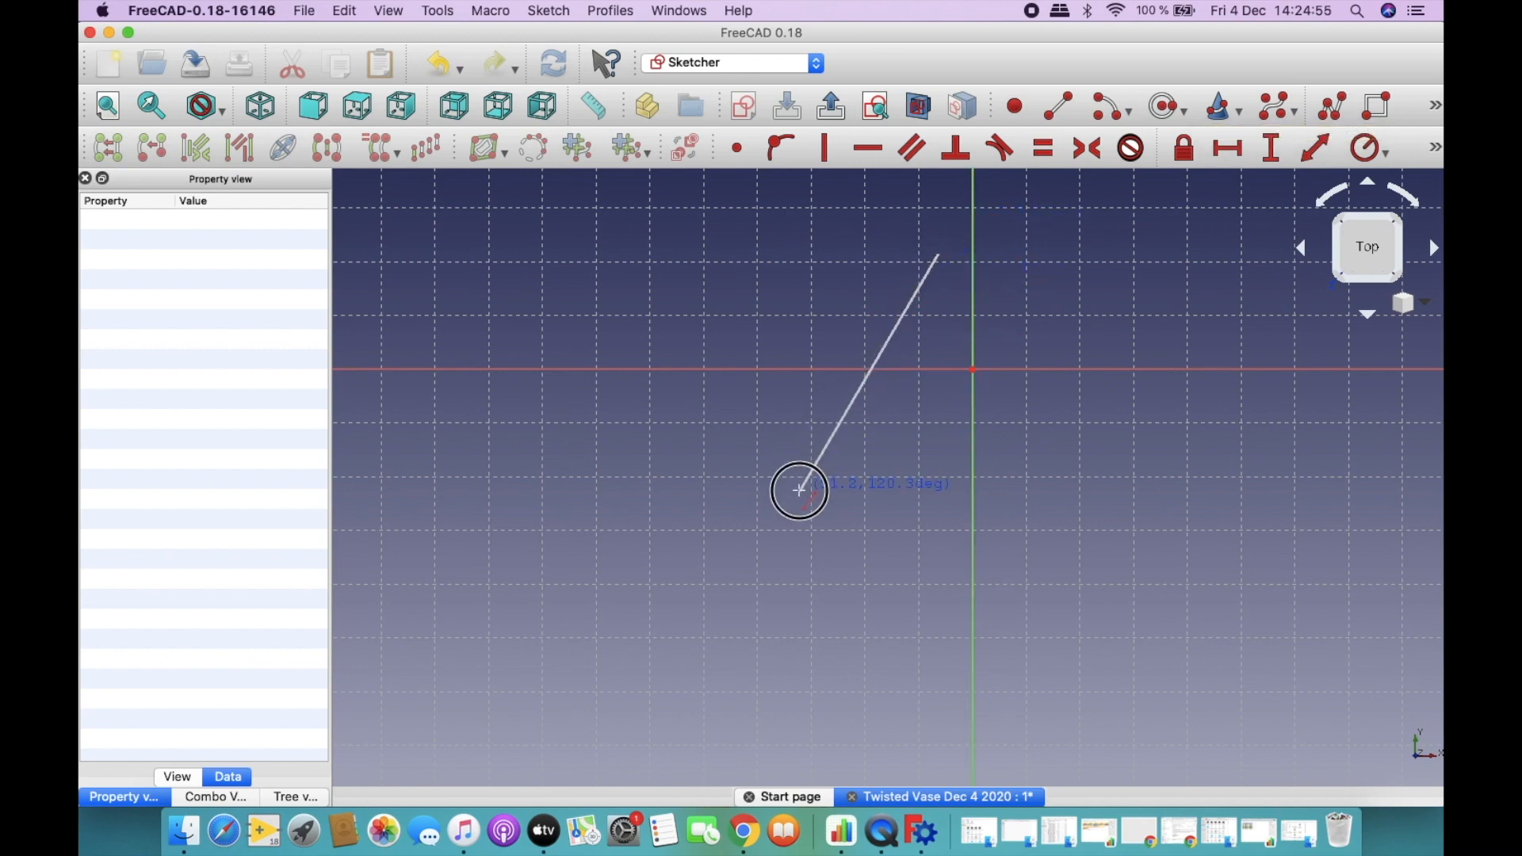
{"action": "left_click", "coordinate": [745, 494]}
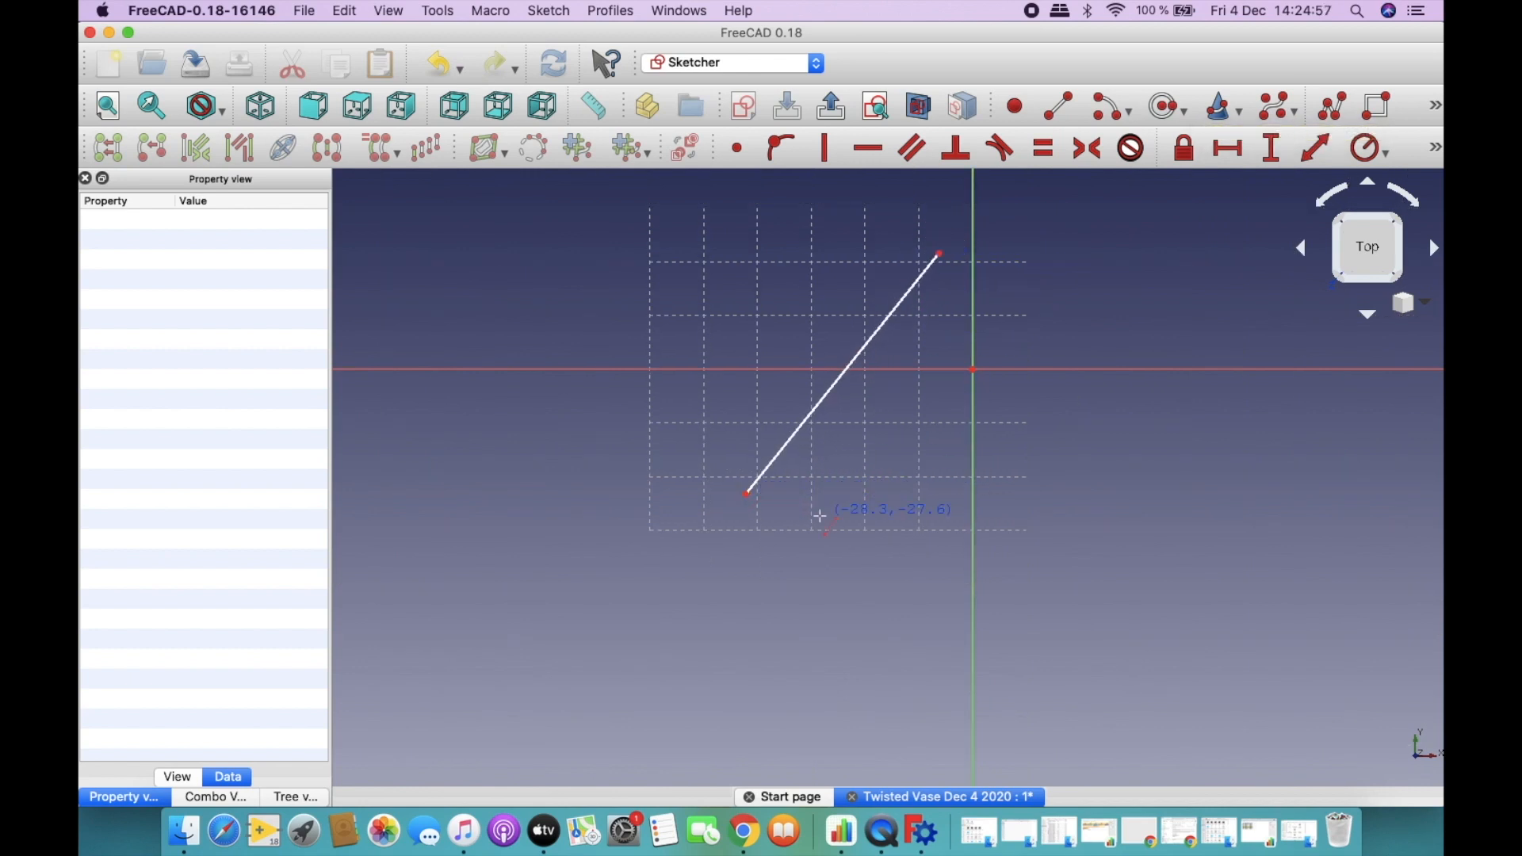
{"action": "left_click", "coordinate": [772, 504]}
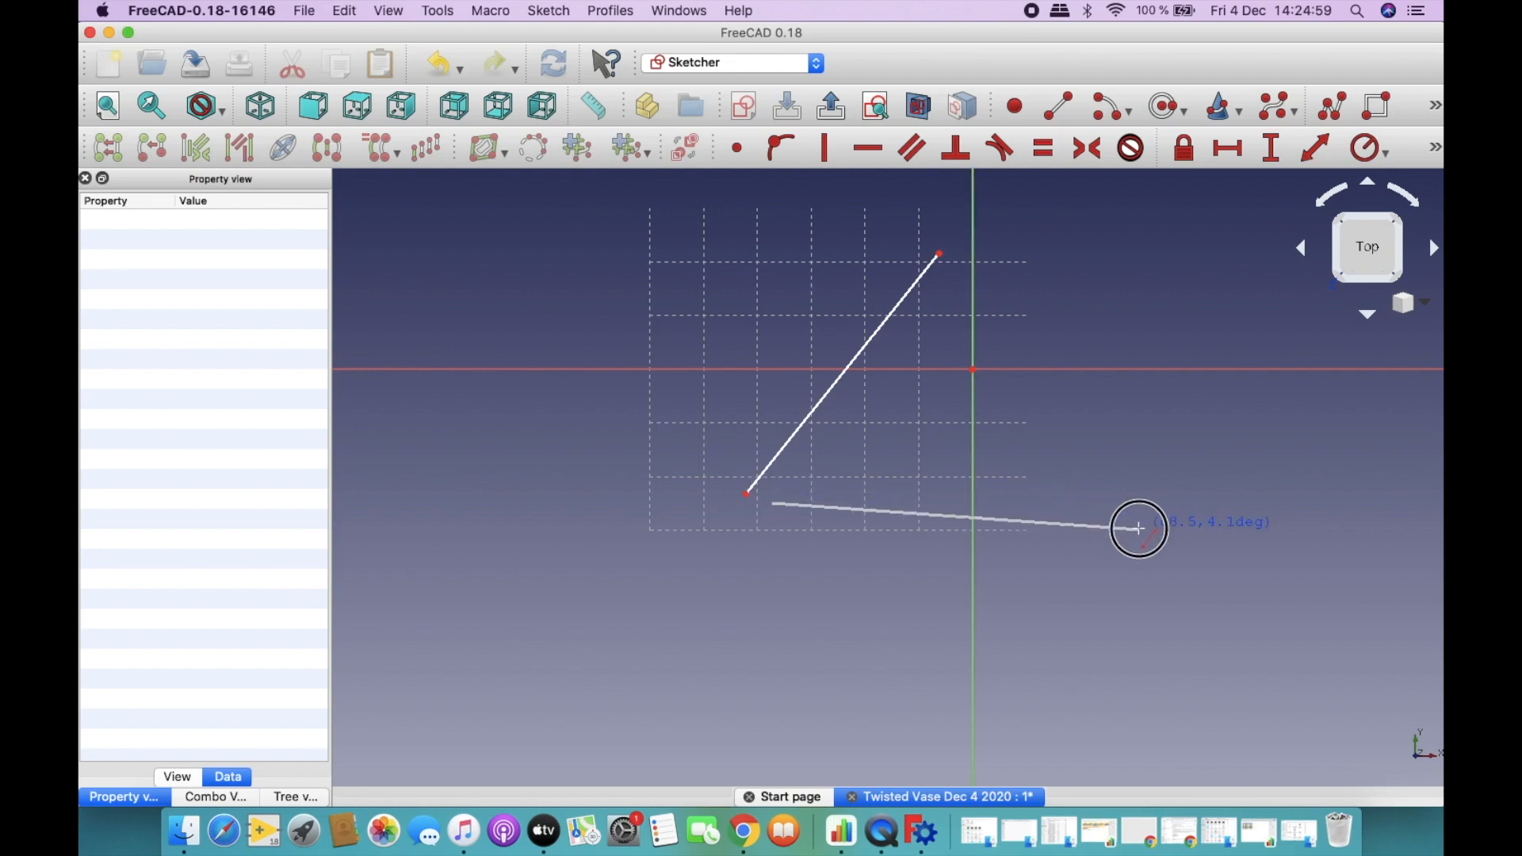
{"action": "left_click", "coordinate": [1142, 528]}
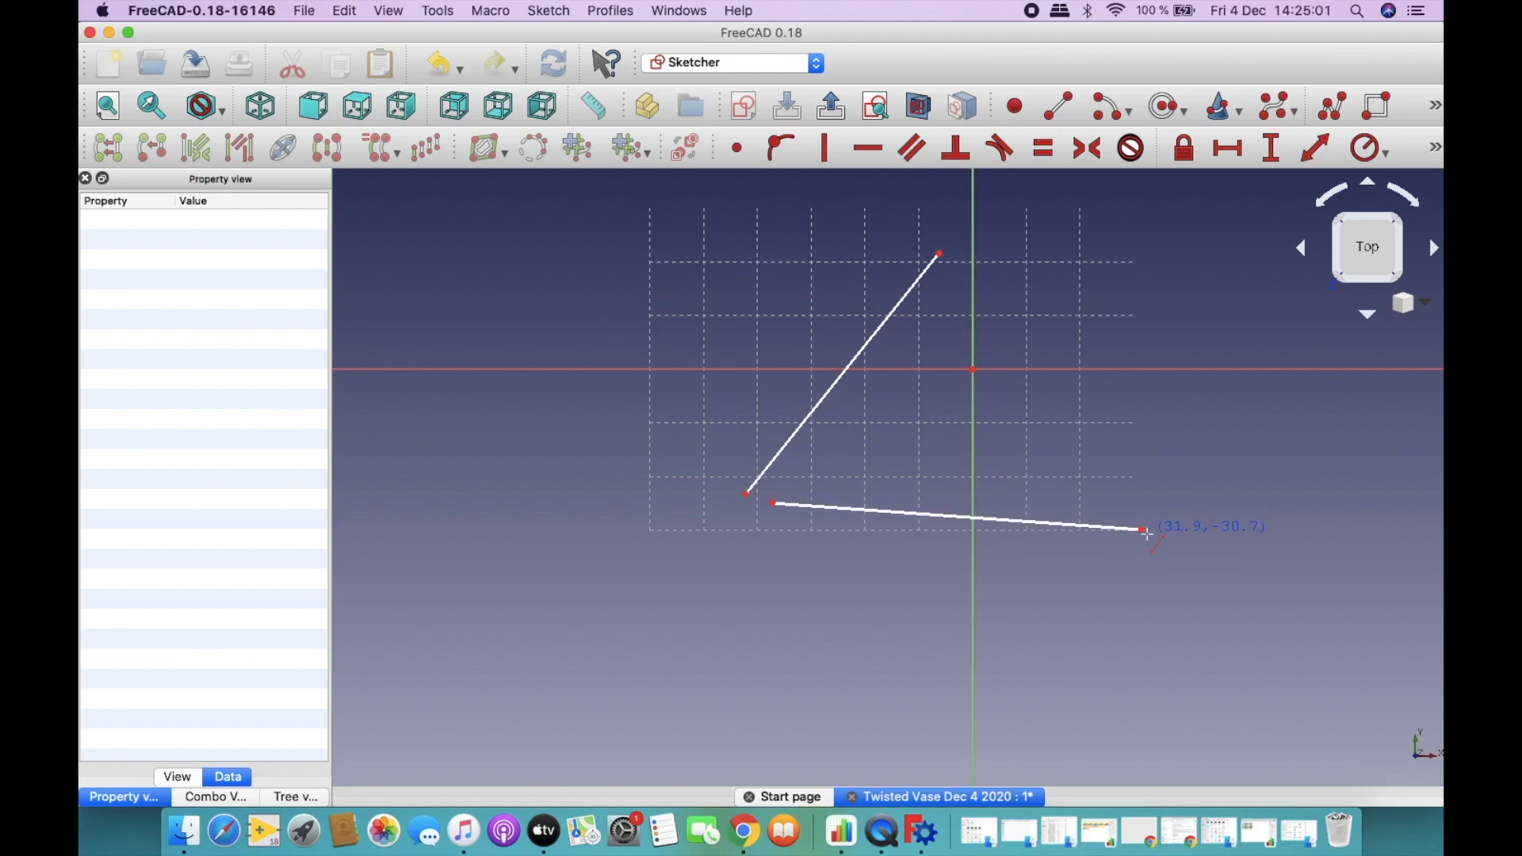
{"action": "left_click", "coordinate": [956, 263]}
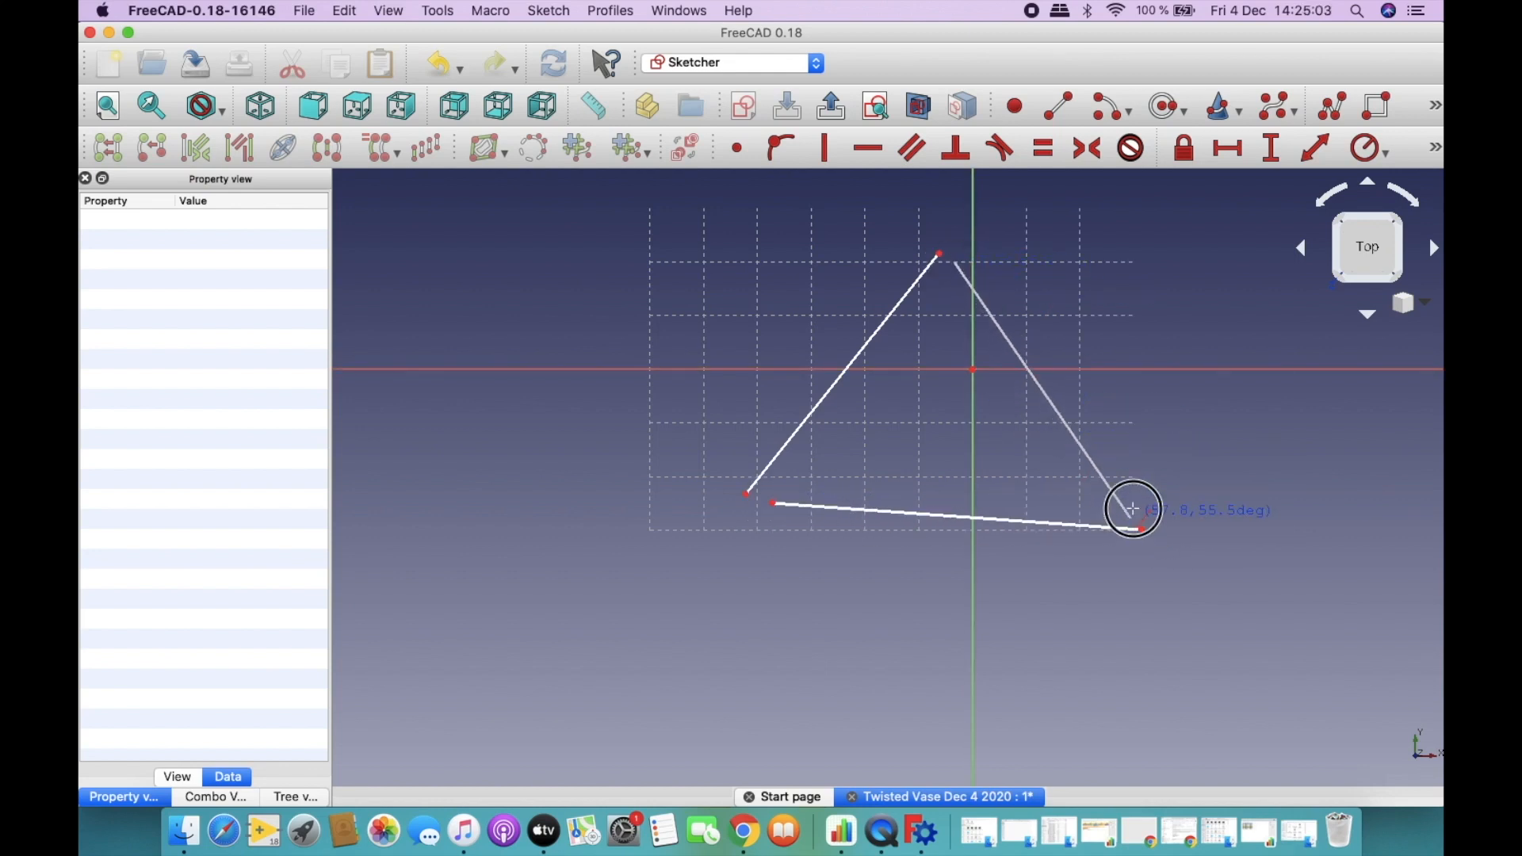
{"action": "left_click", "coordinate": [1139, 505]}
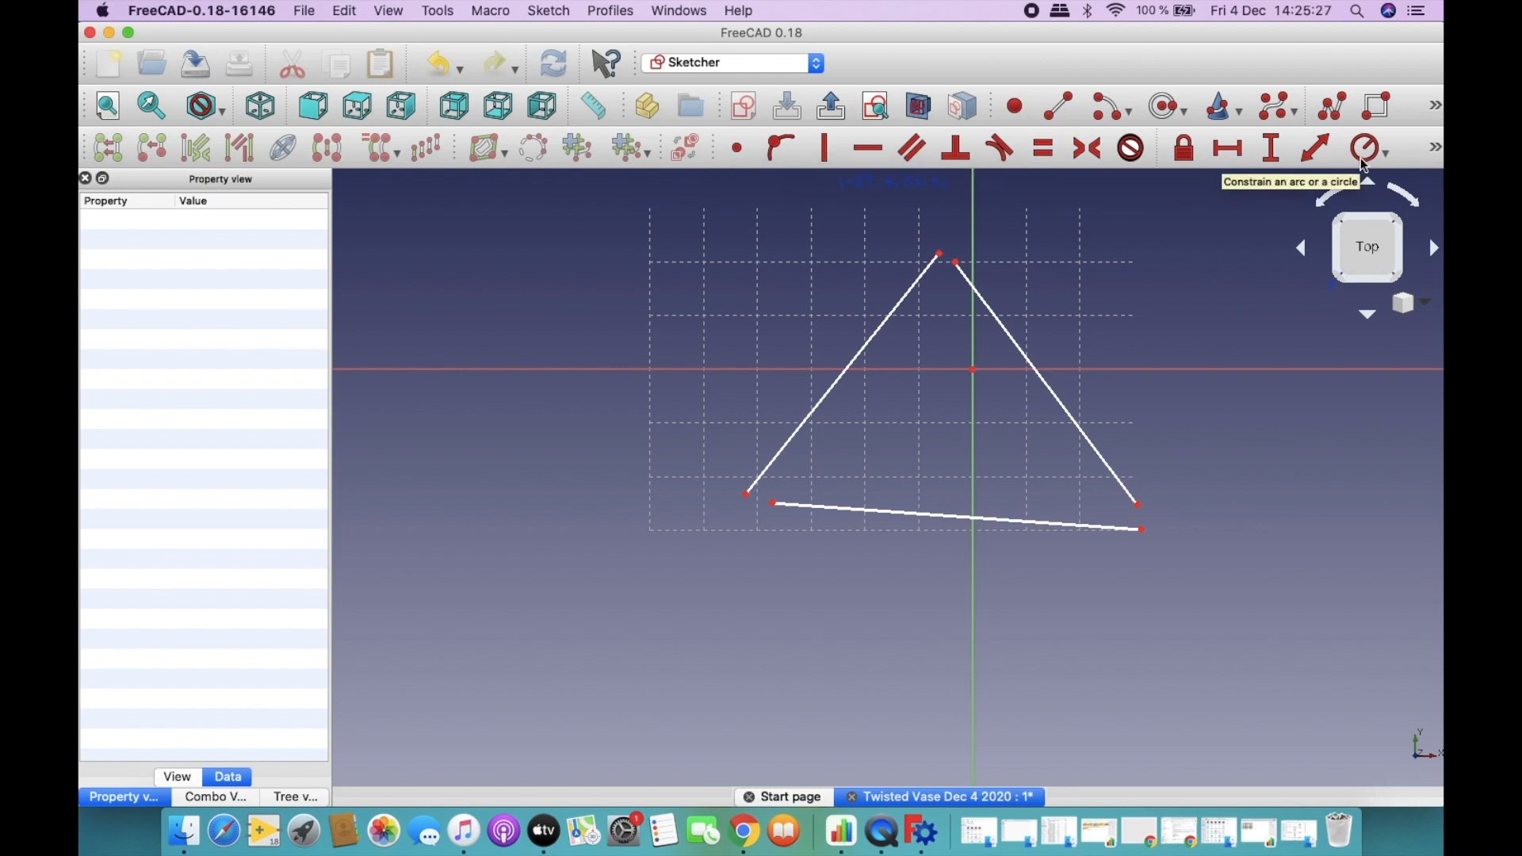
Close the triangle by applying coincident constraints to the line endpoints at its apex, lower-left and lower-right corners.
{"action": "left_click", "coordinate": [738, 151]}
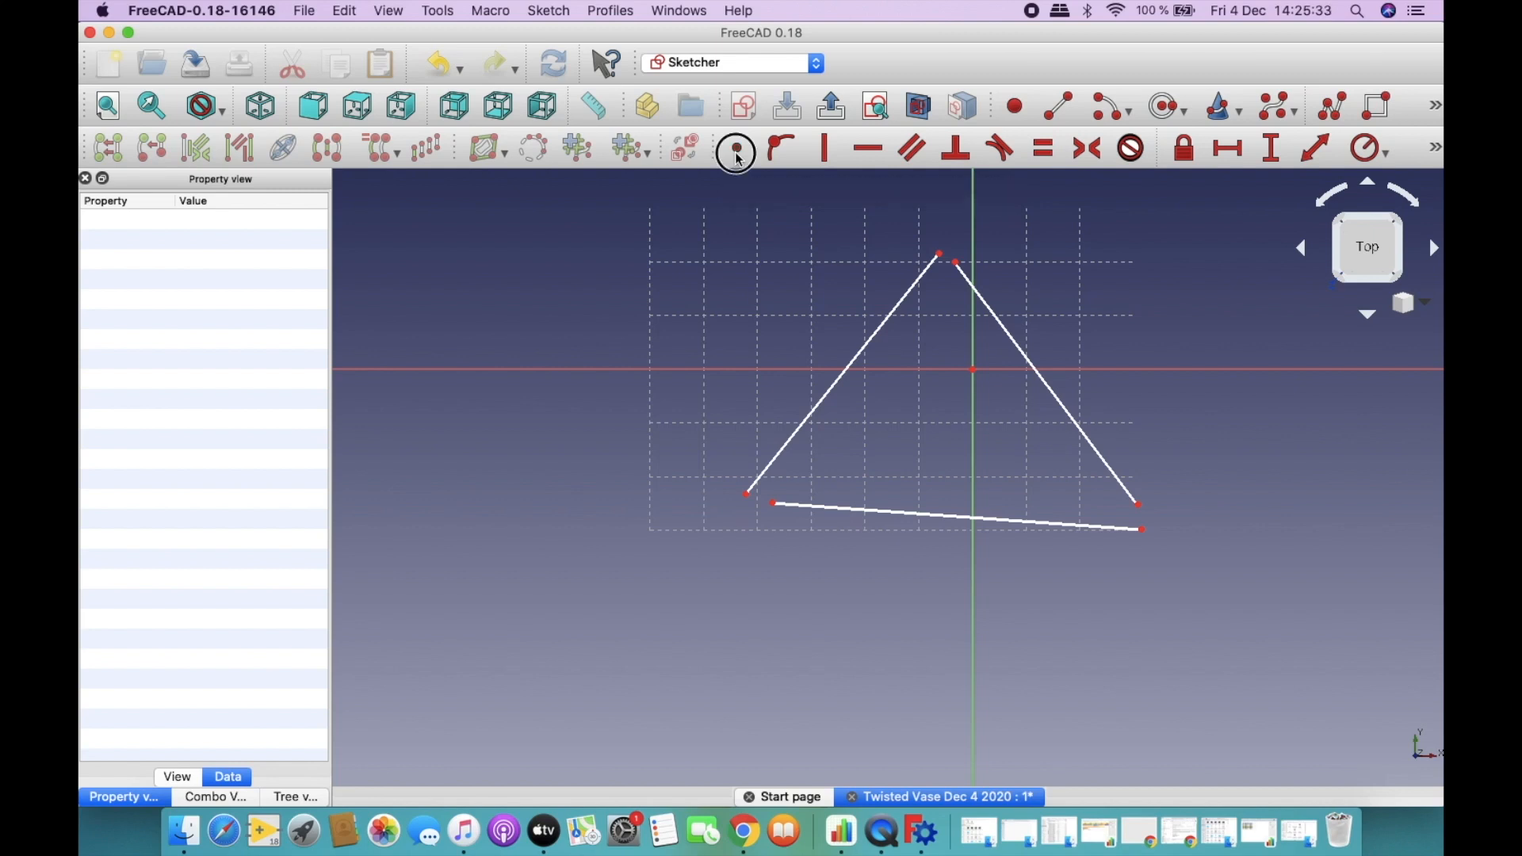
{"action": "left_click", "coordinate": [940, 254]}
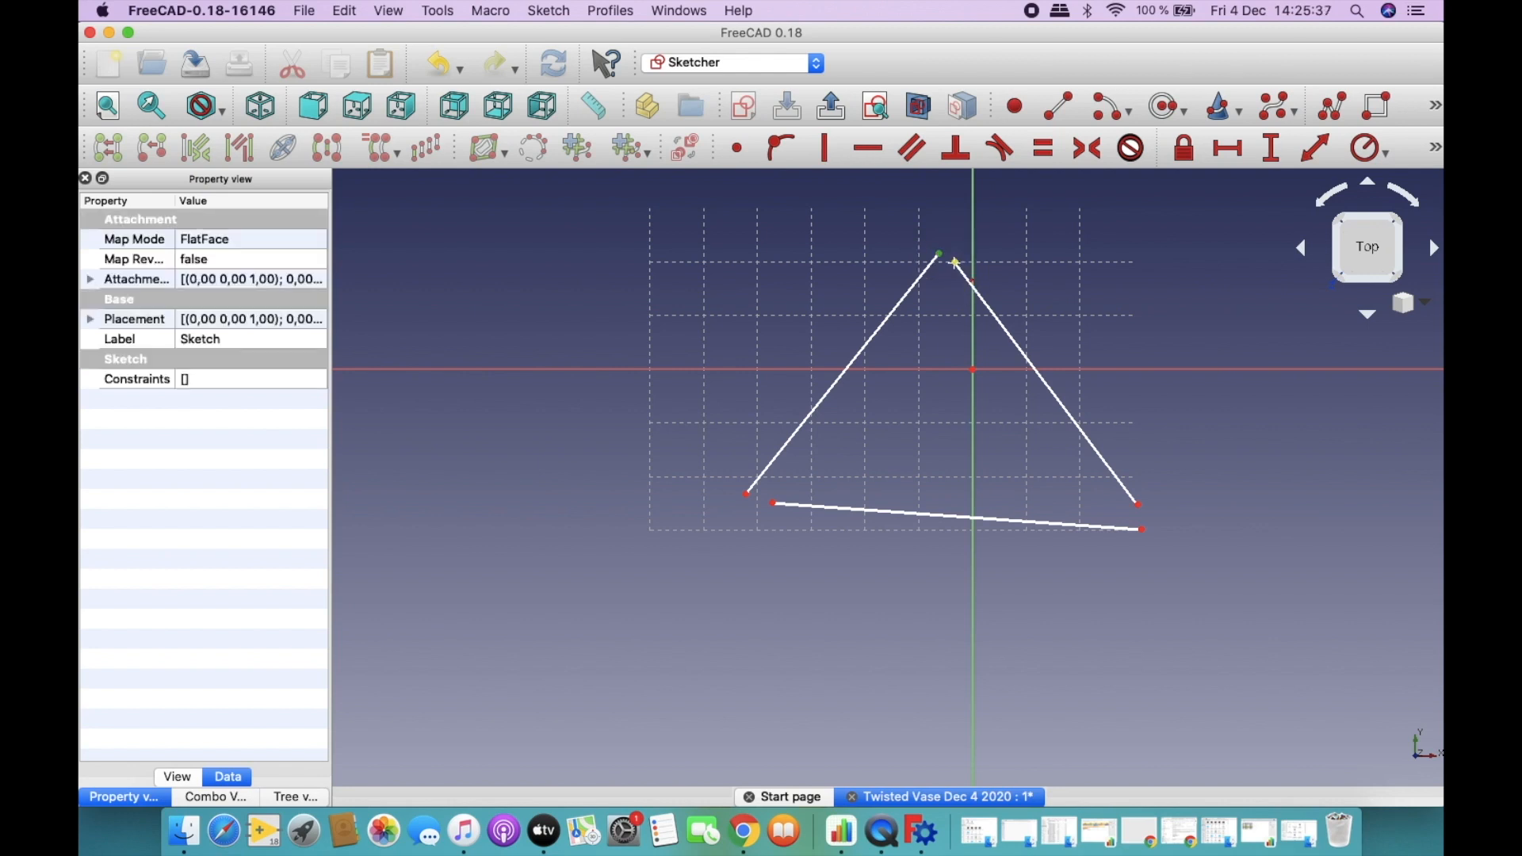
{"action": "left_click", "coordinate": [957, 263]}
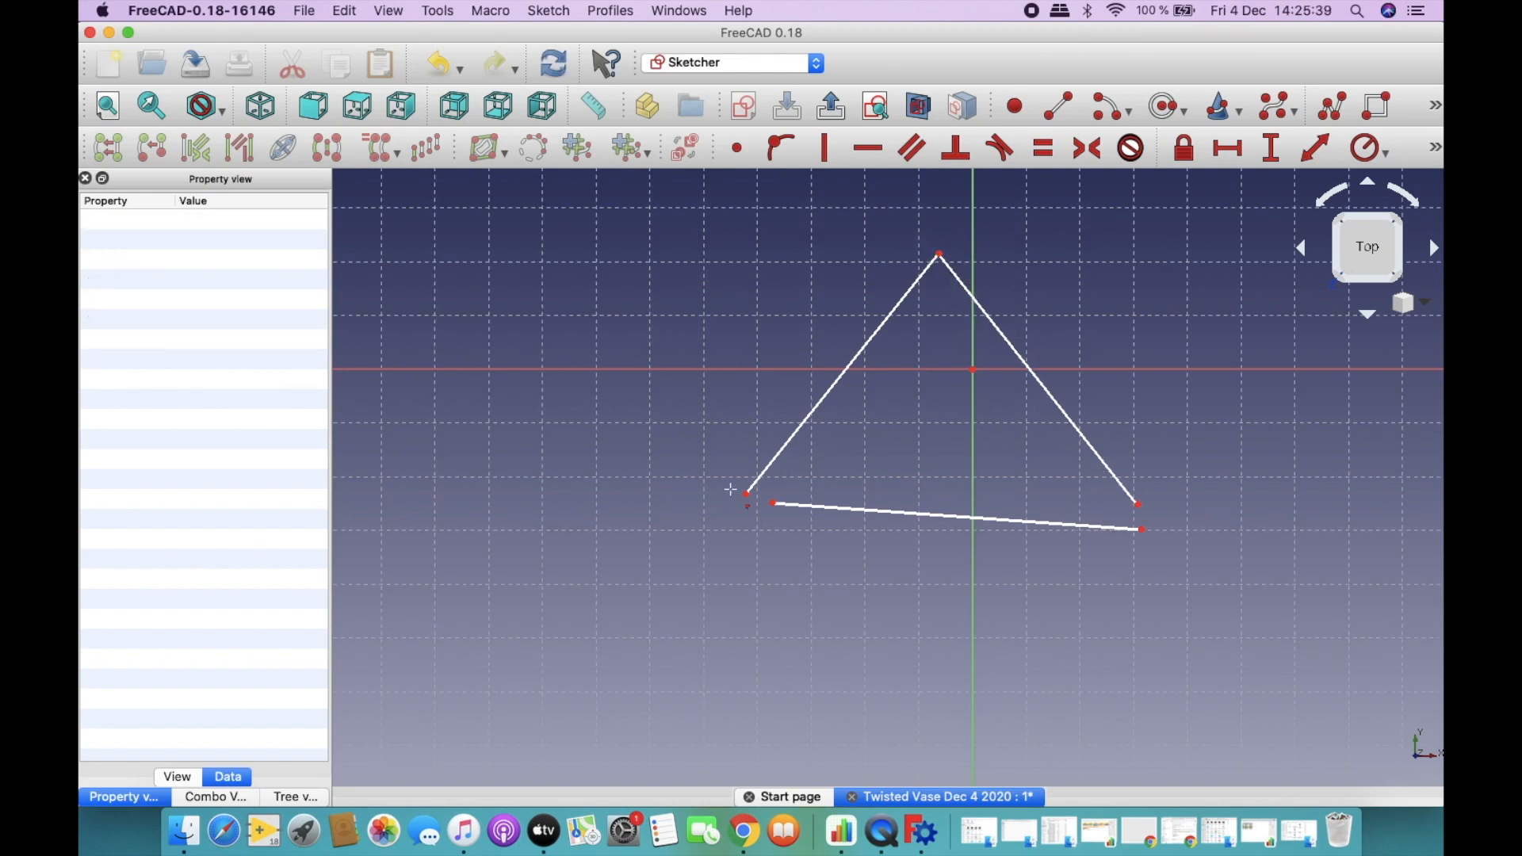
{"action": "left_click", "coordinate": [746, 496]}
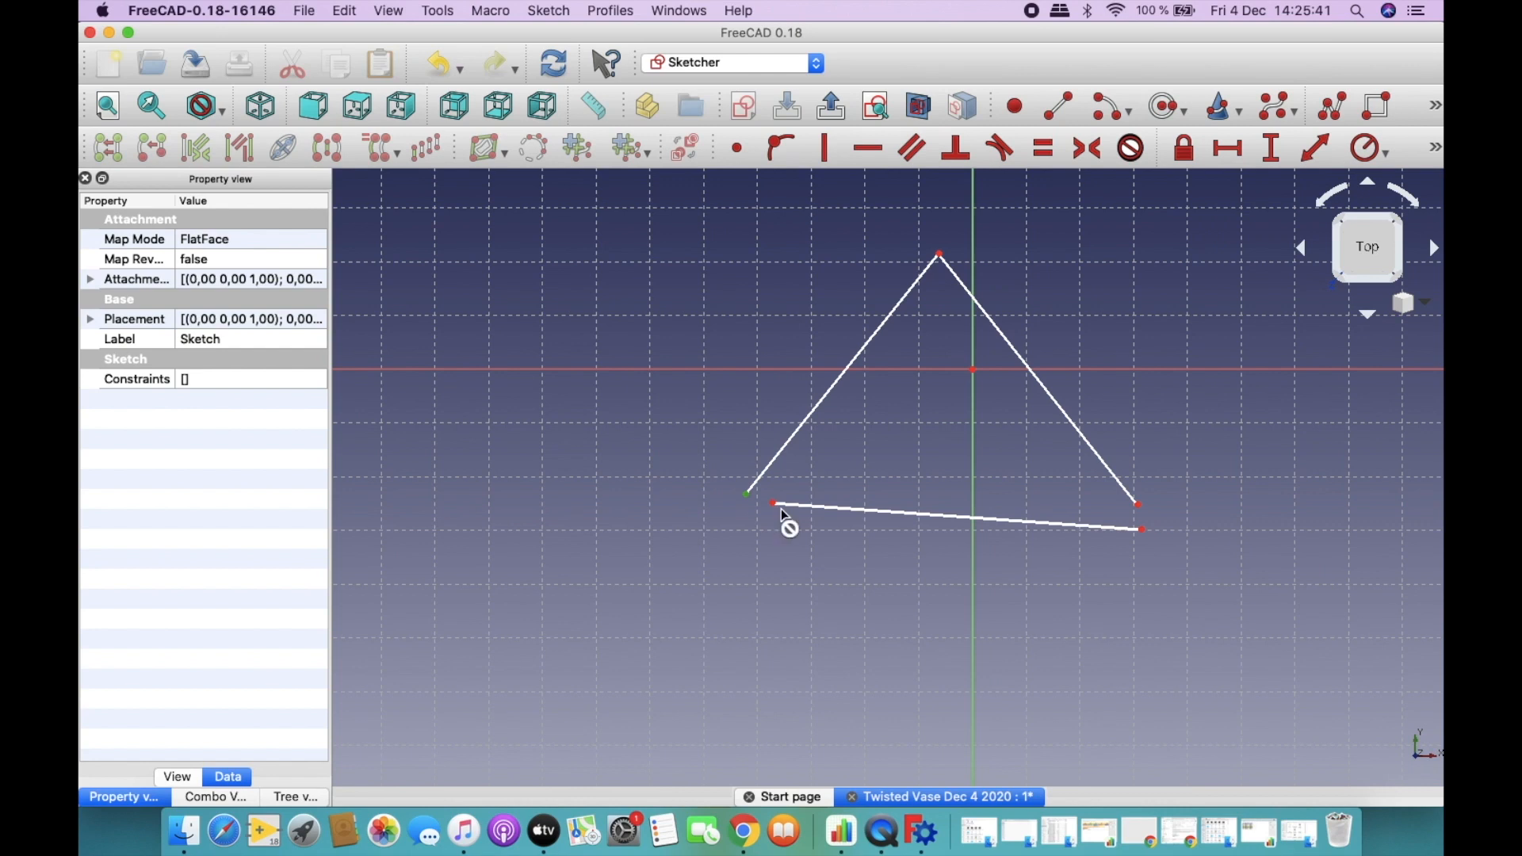
{"action": "left_click", "coordinate": [773, 503]}
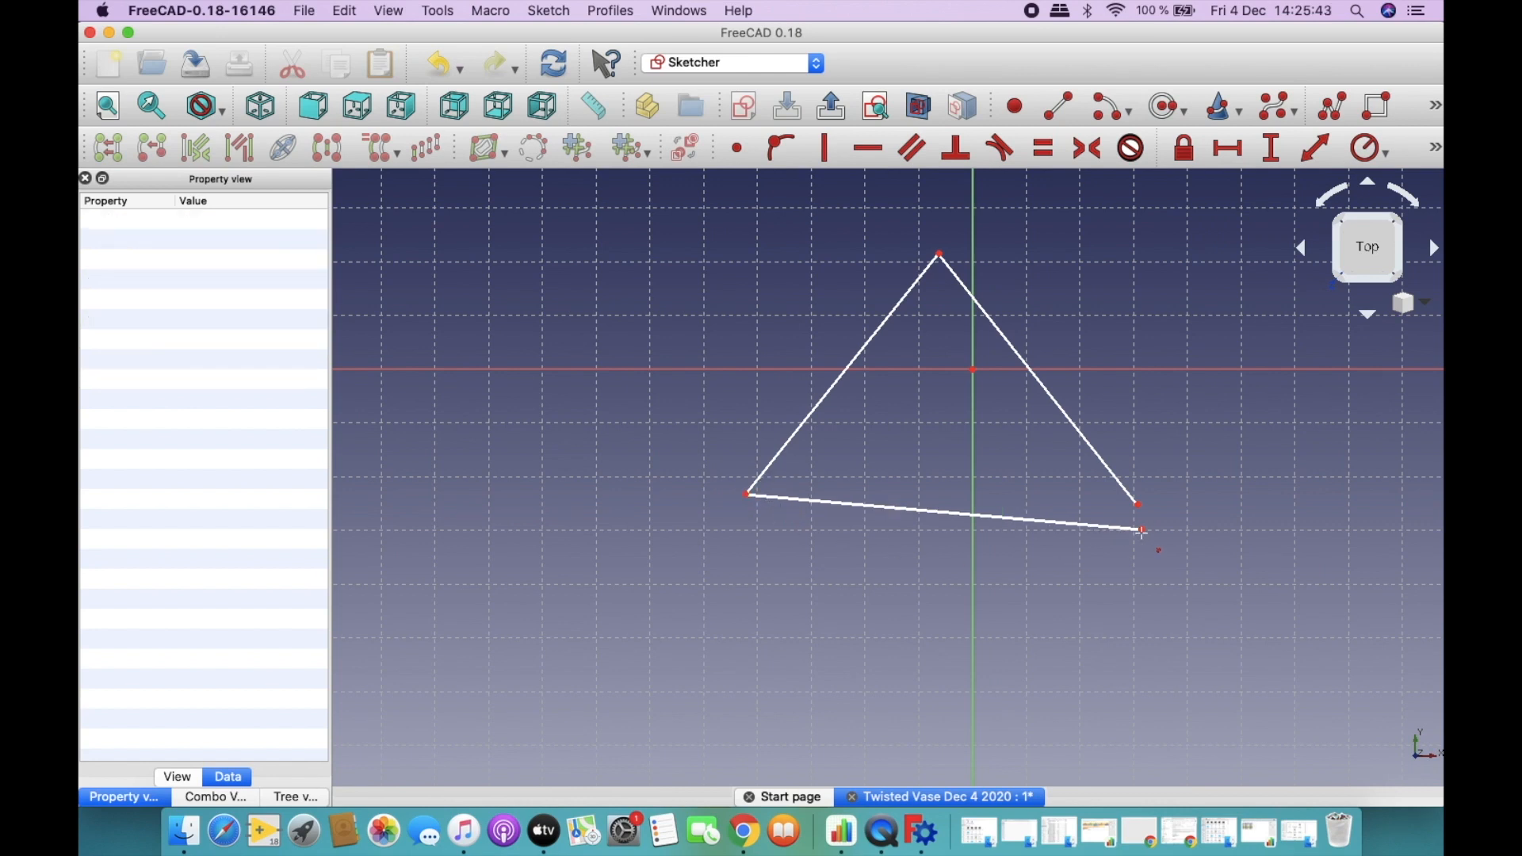
{"action": "left_click", "coordinate": [1143, 531]}
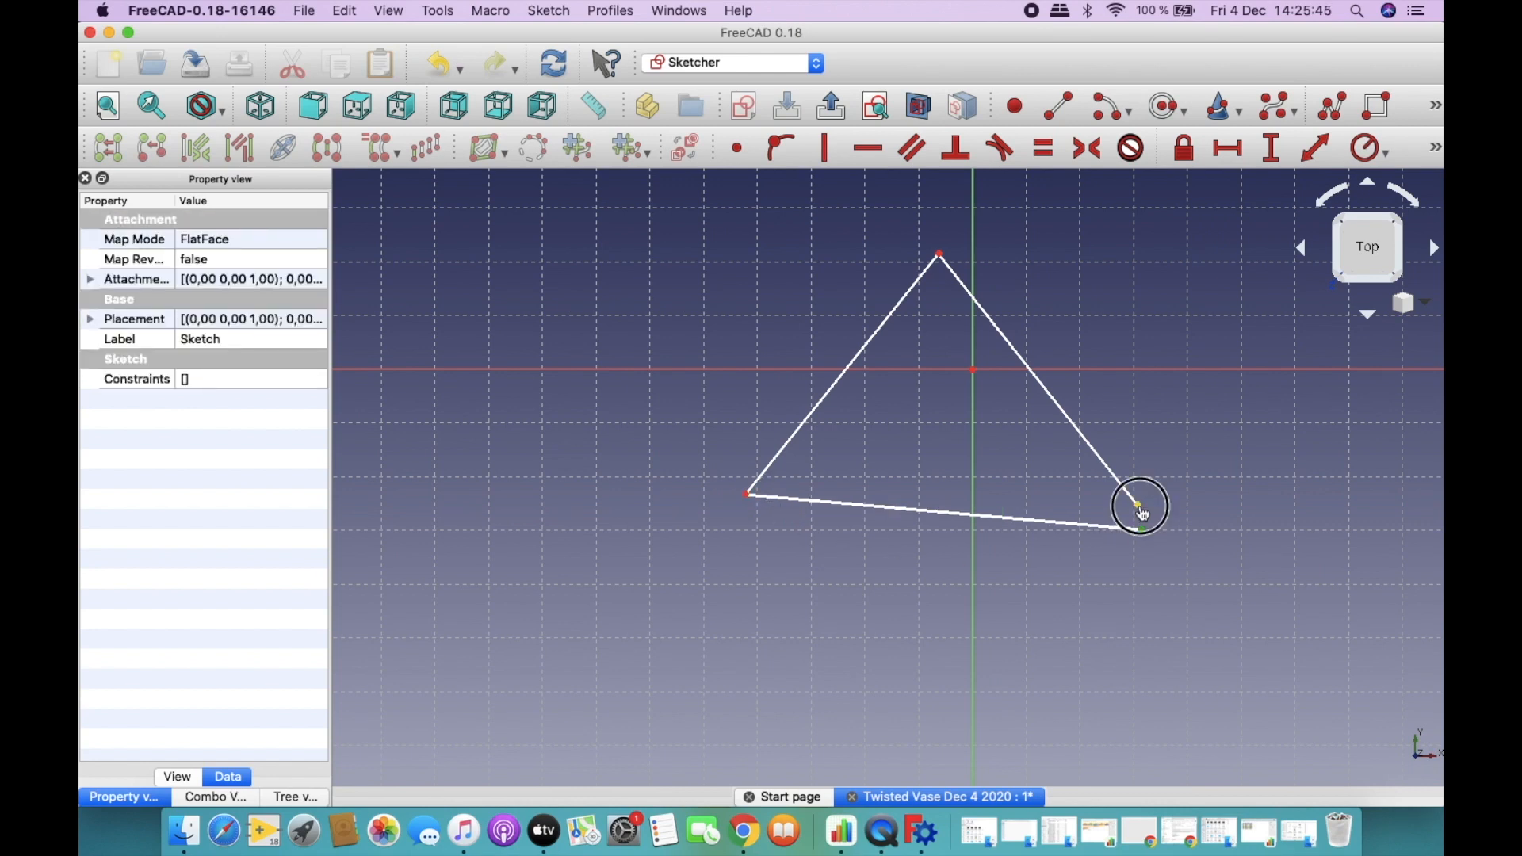
{"action": "left_click", "coordinate": [1139, 504]}
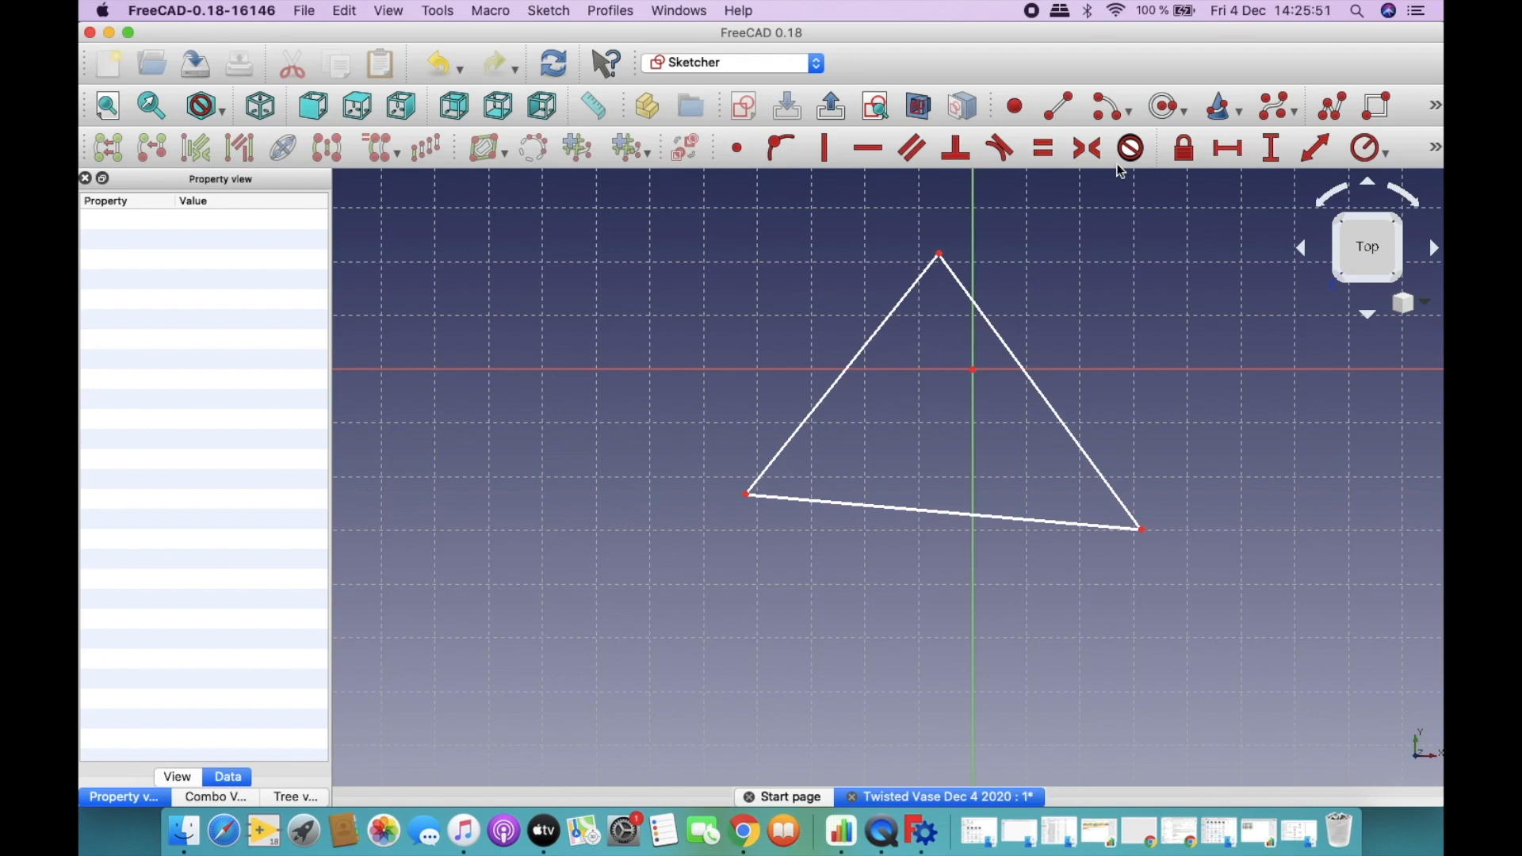
{"action": "left_click", "coordinate": [682, 13]}
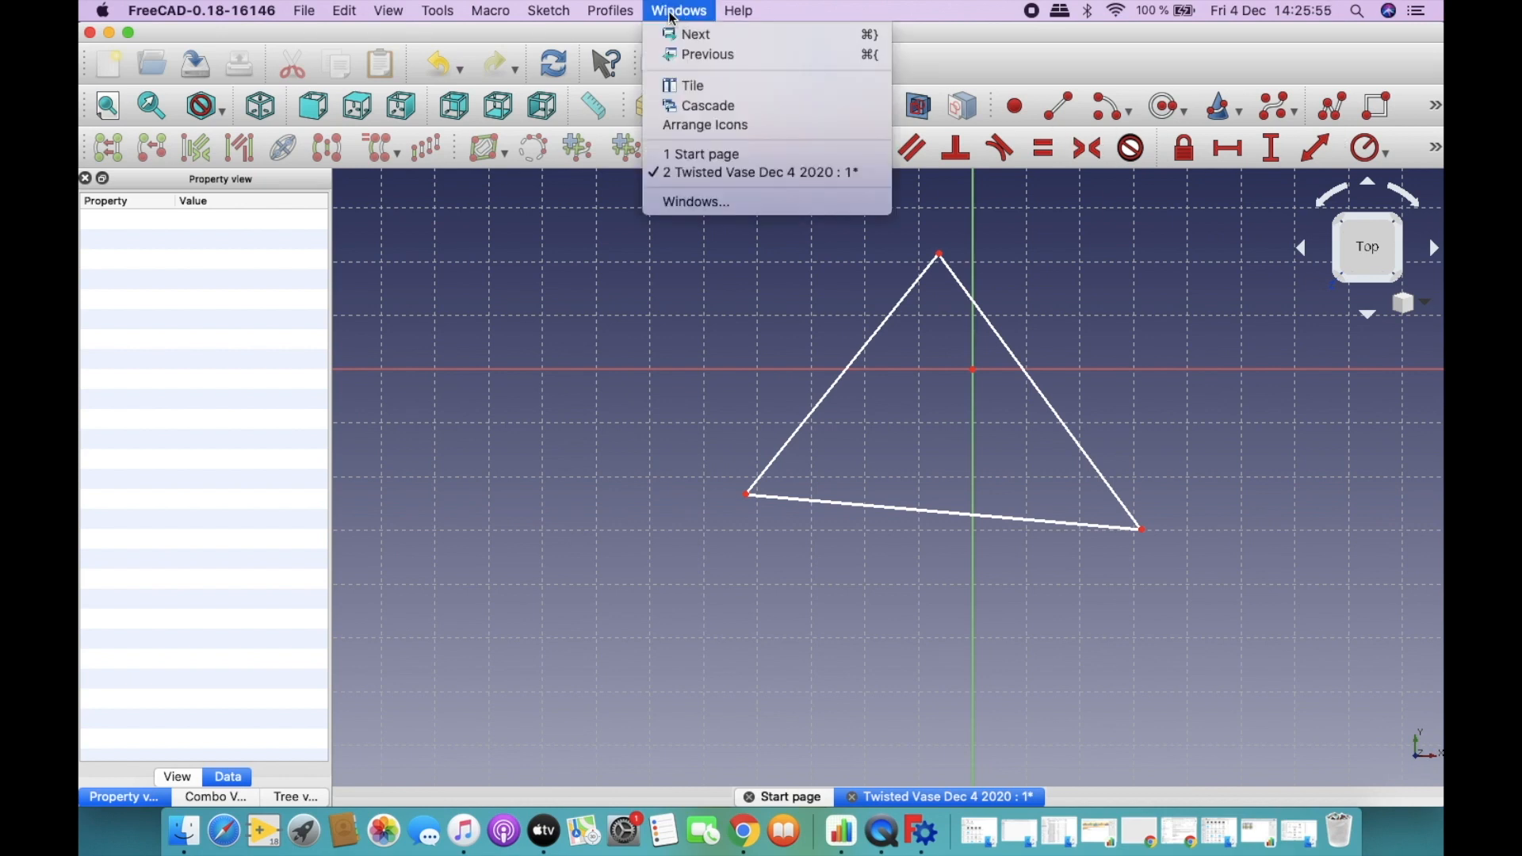
{"action": "mouse_move", "coordinate": [437, 14]}
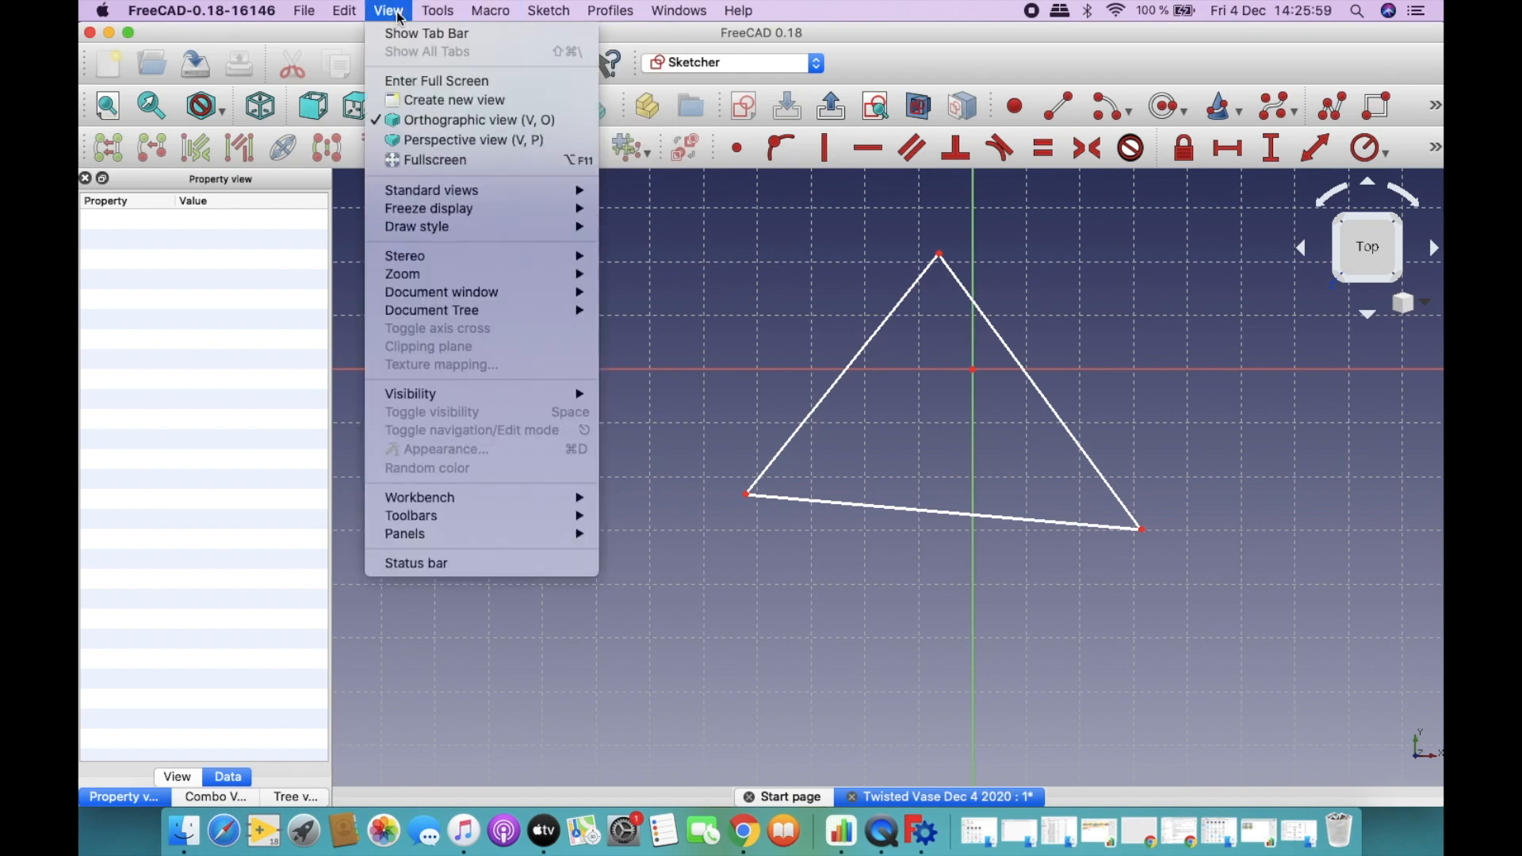
{"action": "mouse_move", "coordinate": [534, 529]}
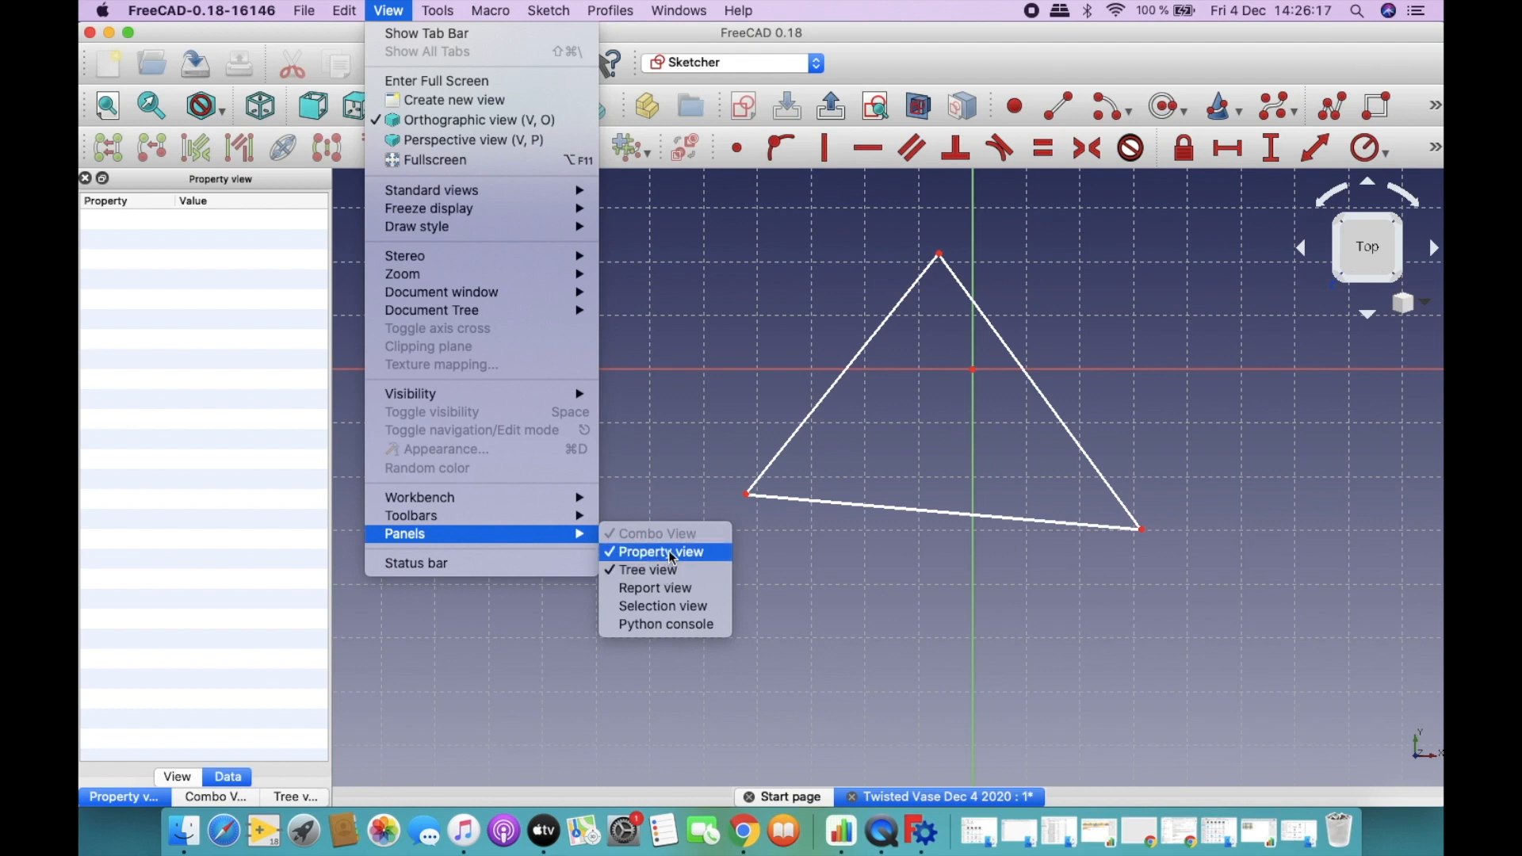
{"action": "left_click", "coordinate": [500, 653]}
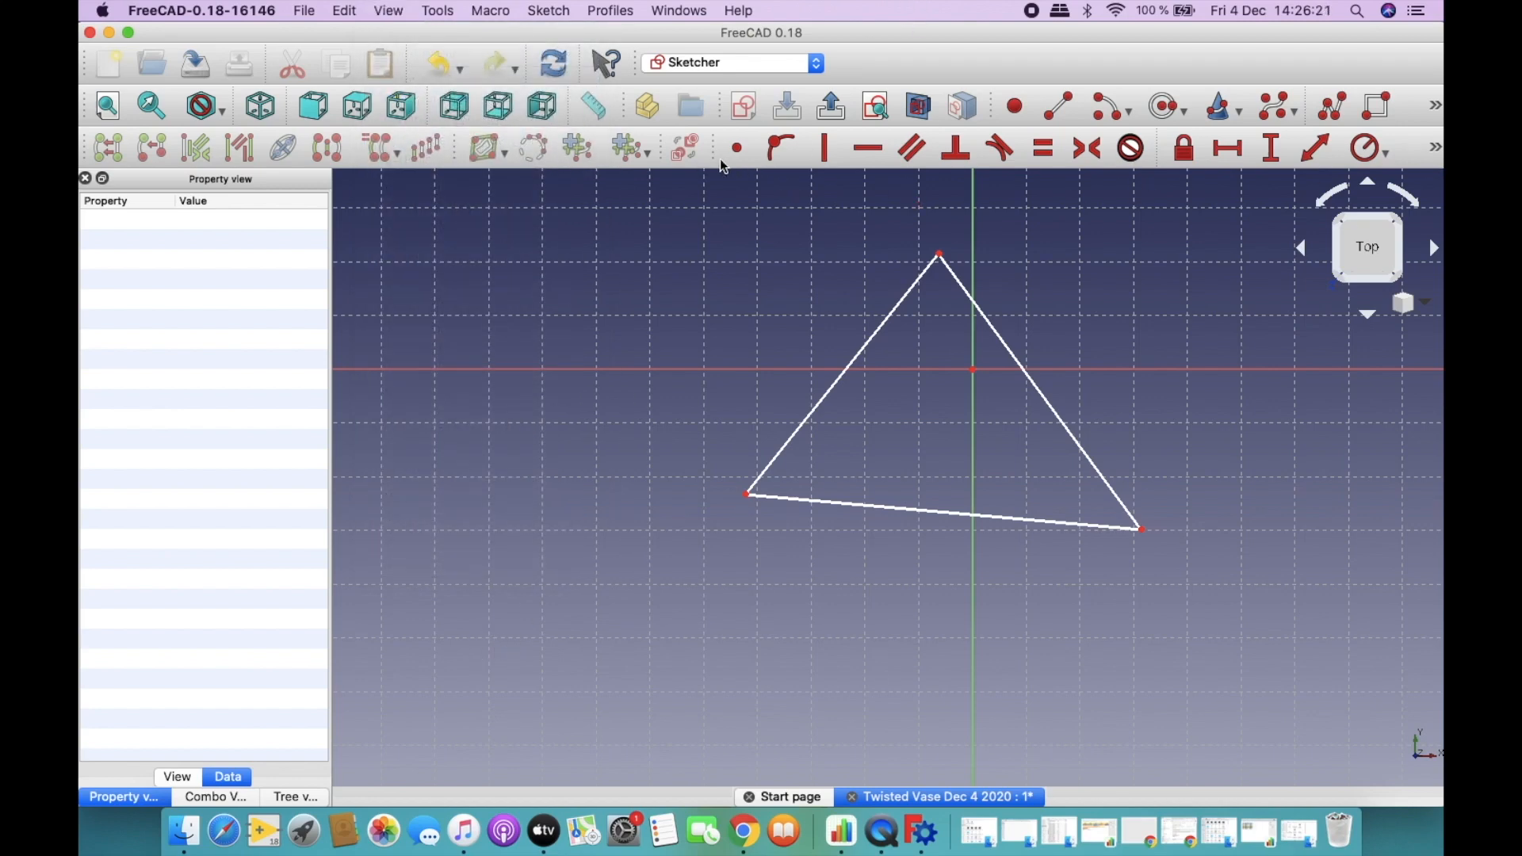
Move the Sketcher constraints toolbar onto its own row beneath the other toolbars so that all its constraint tools are accessible.
{"action": "left_click_drag", "start_coordinate": [723, 161], "coordinate": [746, 173]}
{"action": "mouse_move", "coordinate": [723, 148]}
{"action": "left_mouse_down"}
{"action": "mouse_move", "coordinate": [856, 255]}
{"action": "mouse_move", "coordinate": [1141, 377]}
{"action": "mouse_move", "coordinate": [1342, 537]}
{"action": "mouse_move", "coordinate": [1414, 483]}
{"action": "left_mouse_up"}
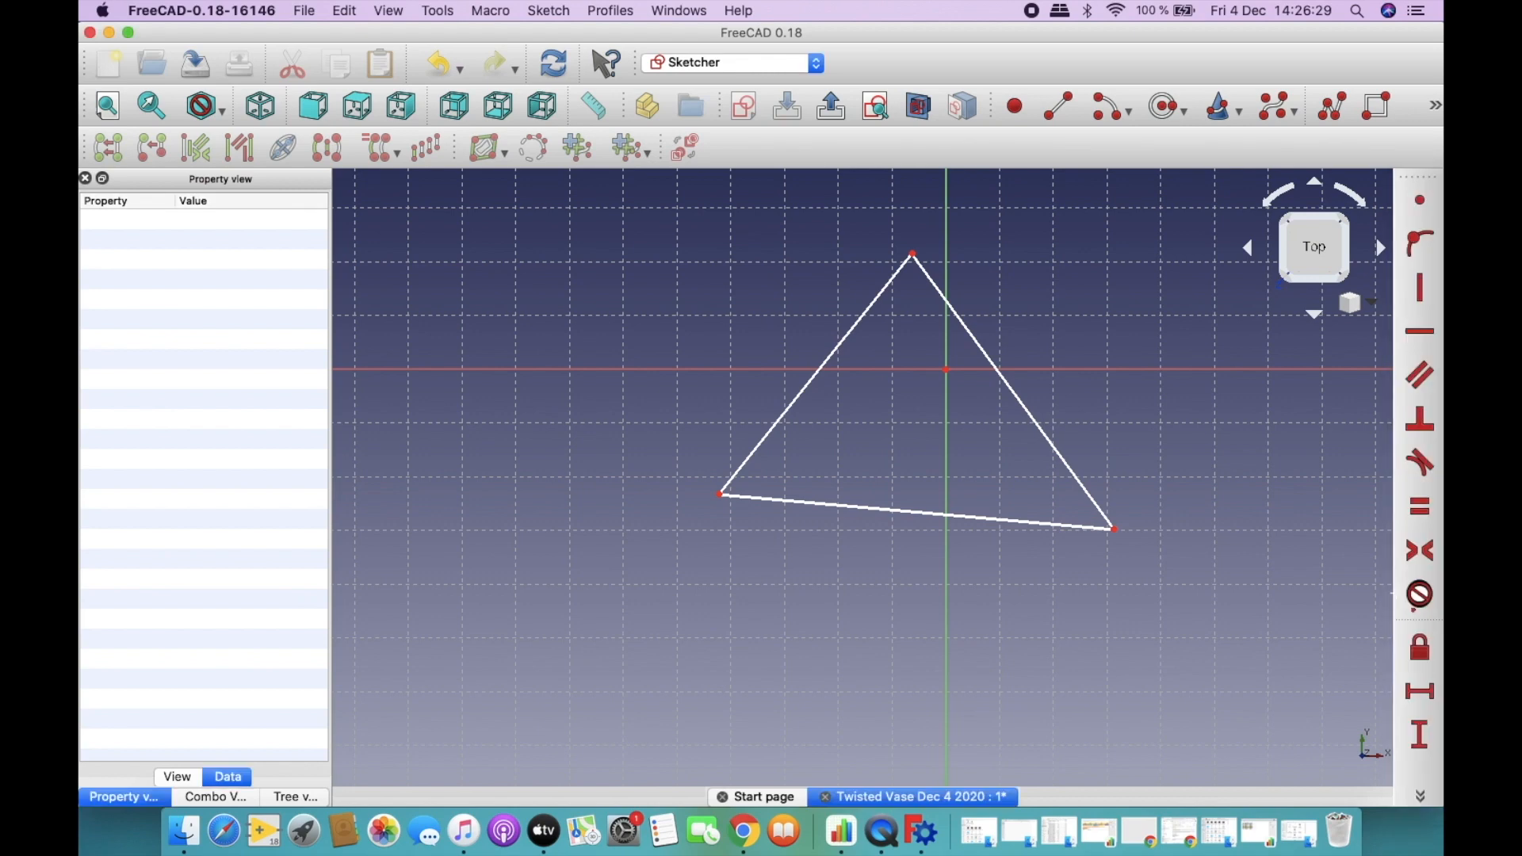
{"action": "left_click", "coordinate": [1419, 796]}
{"action": "left_click_drag", "start_coordinate": [1418, 176], "coordinate": [118, 189]}
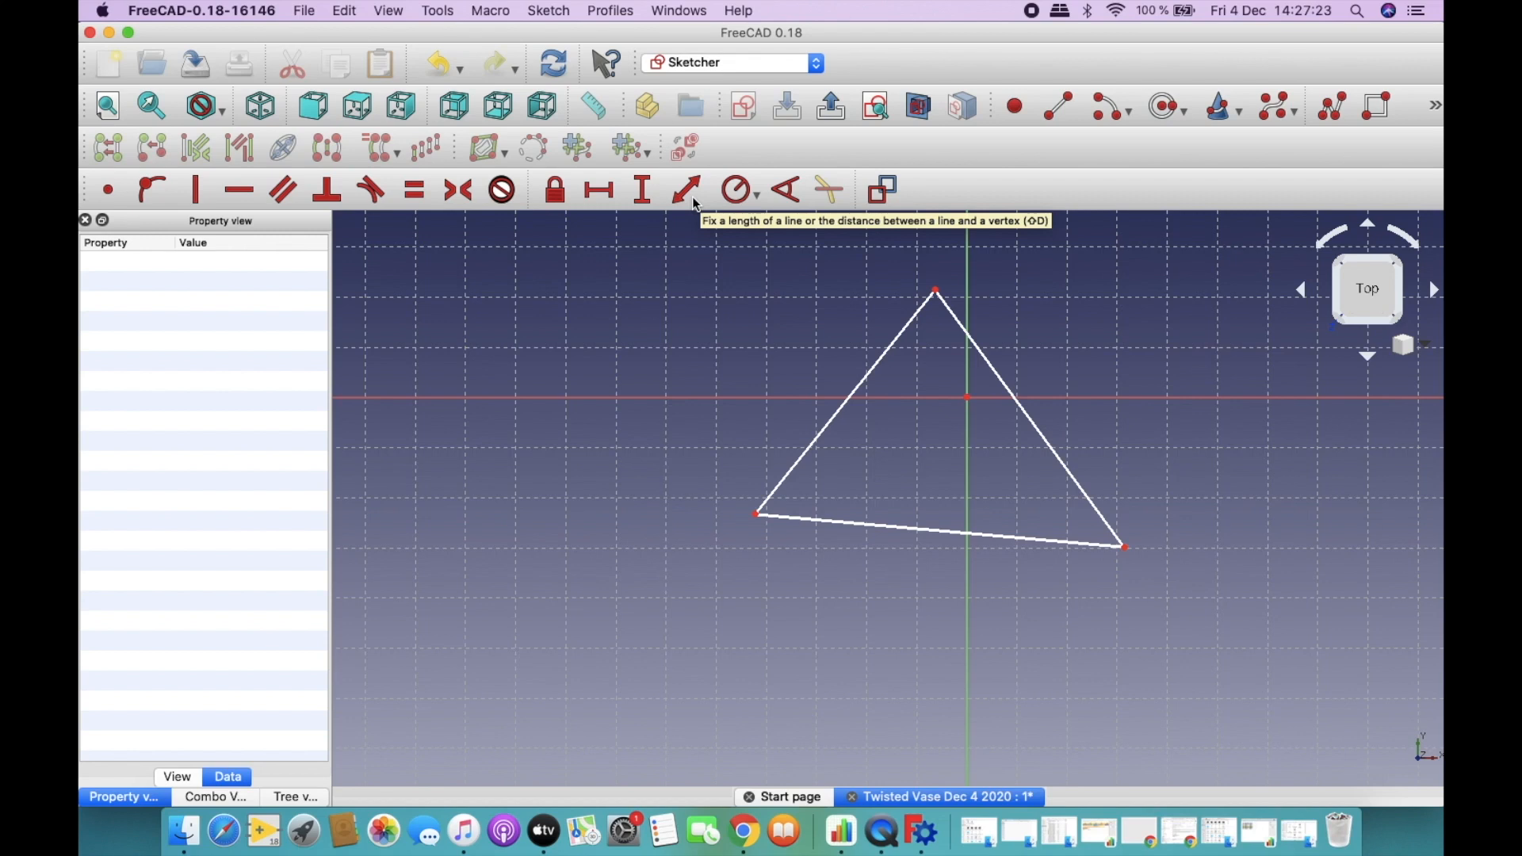
Apply equal-length constraints between the triangle's two slanted sides and between its base and left side.
{"action": "left_click", "coordinate": [742, 203]}
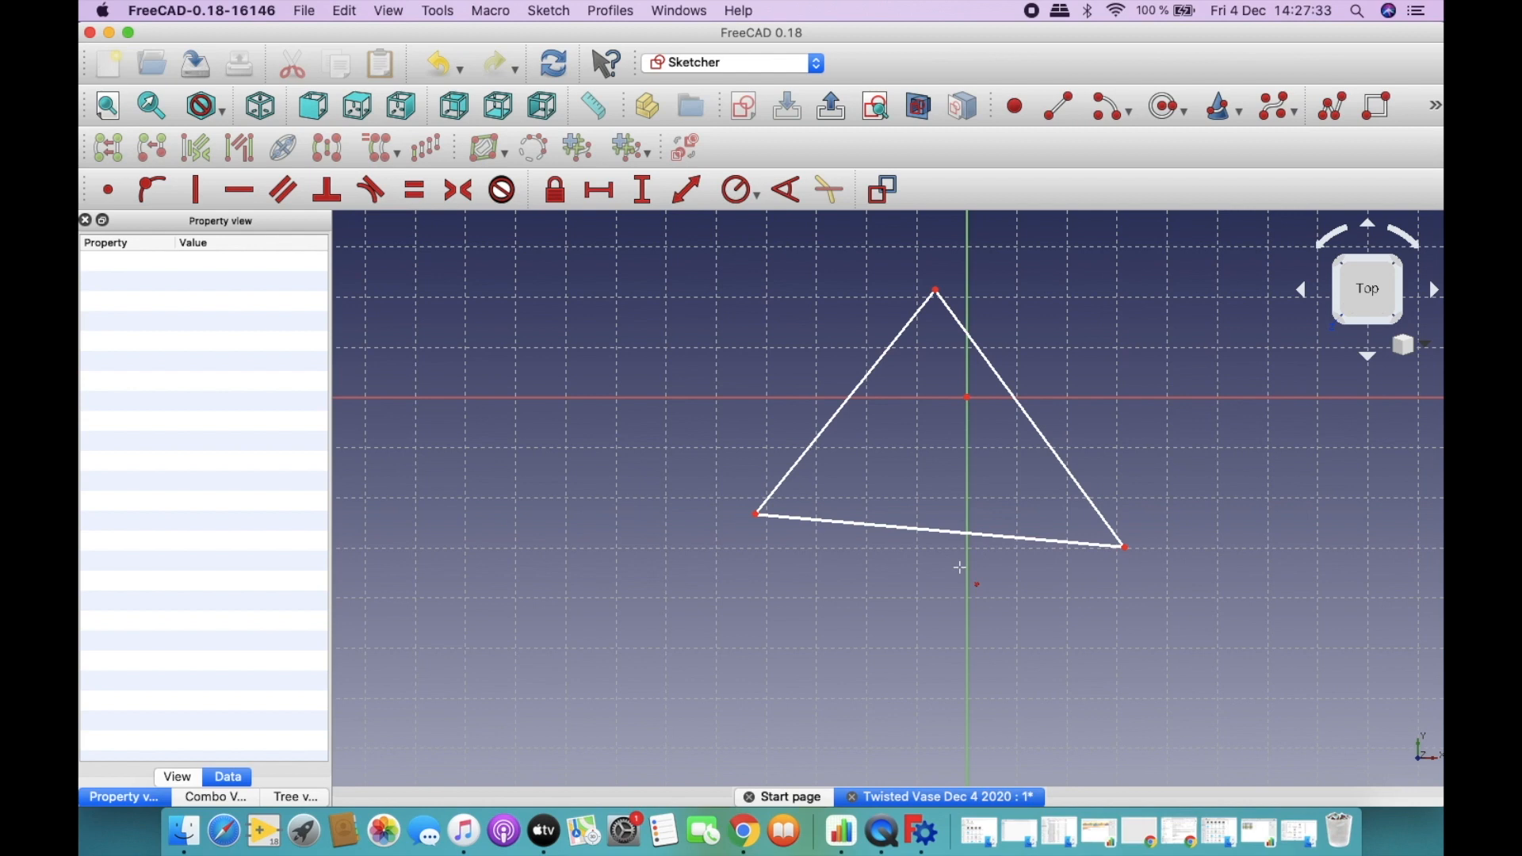
{"action": "left_click", "coordinate": [420, 198]}
{"action": "left_click", "coordinate": [872, 373]}
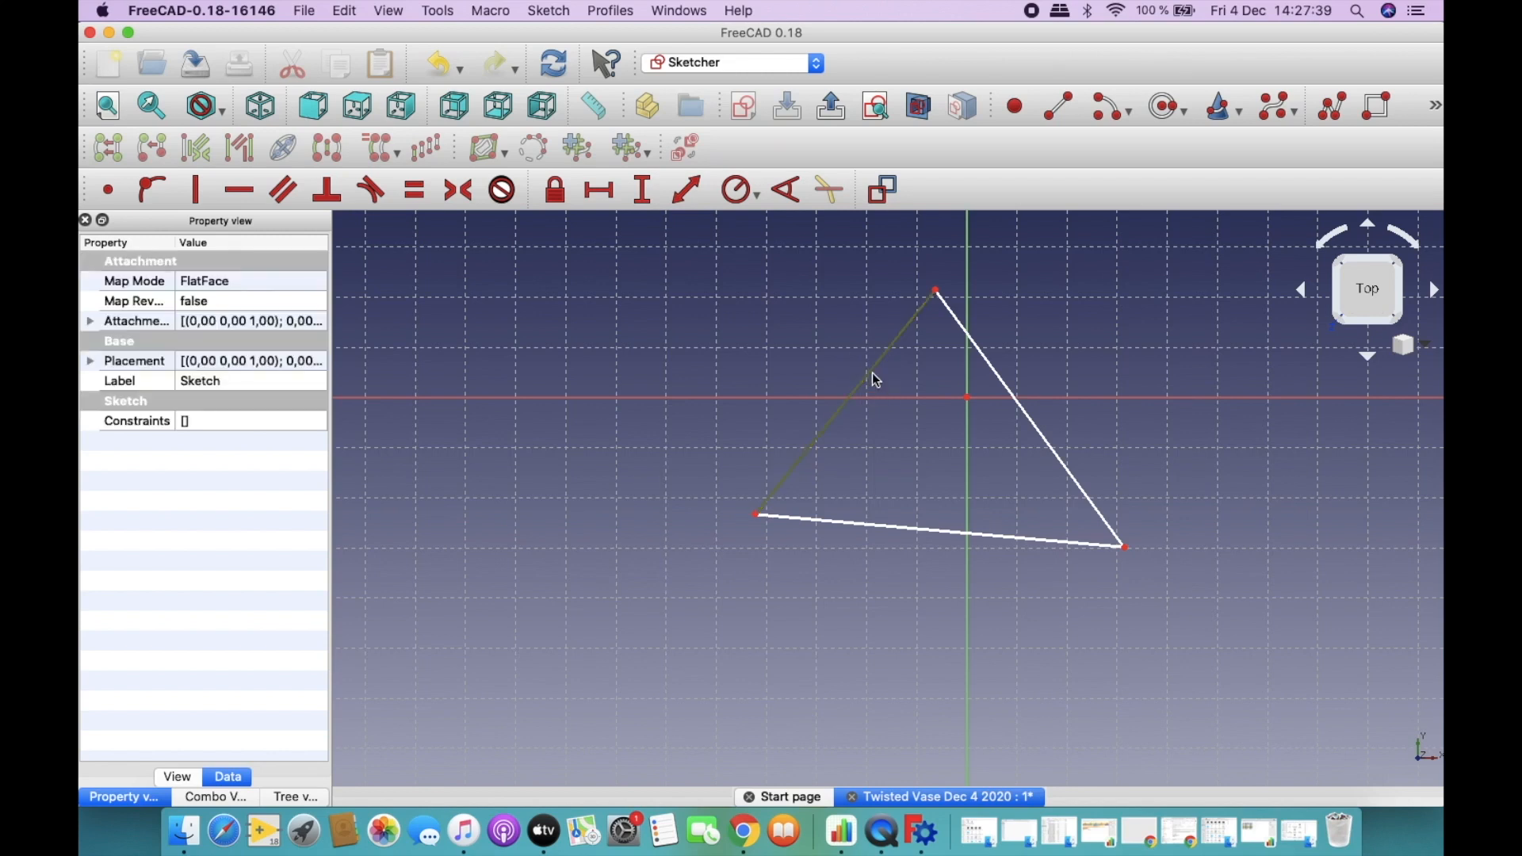
{"action": "left_click", "coordinate": [975, 341]}
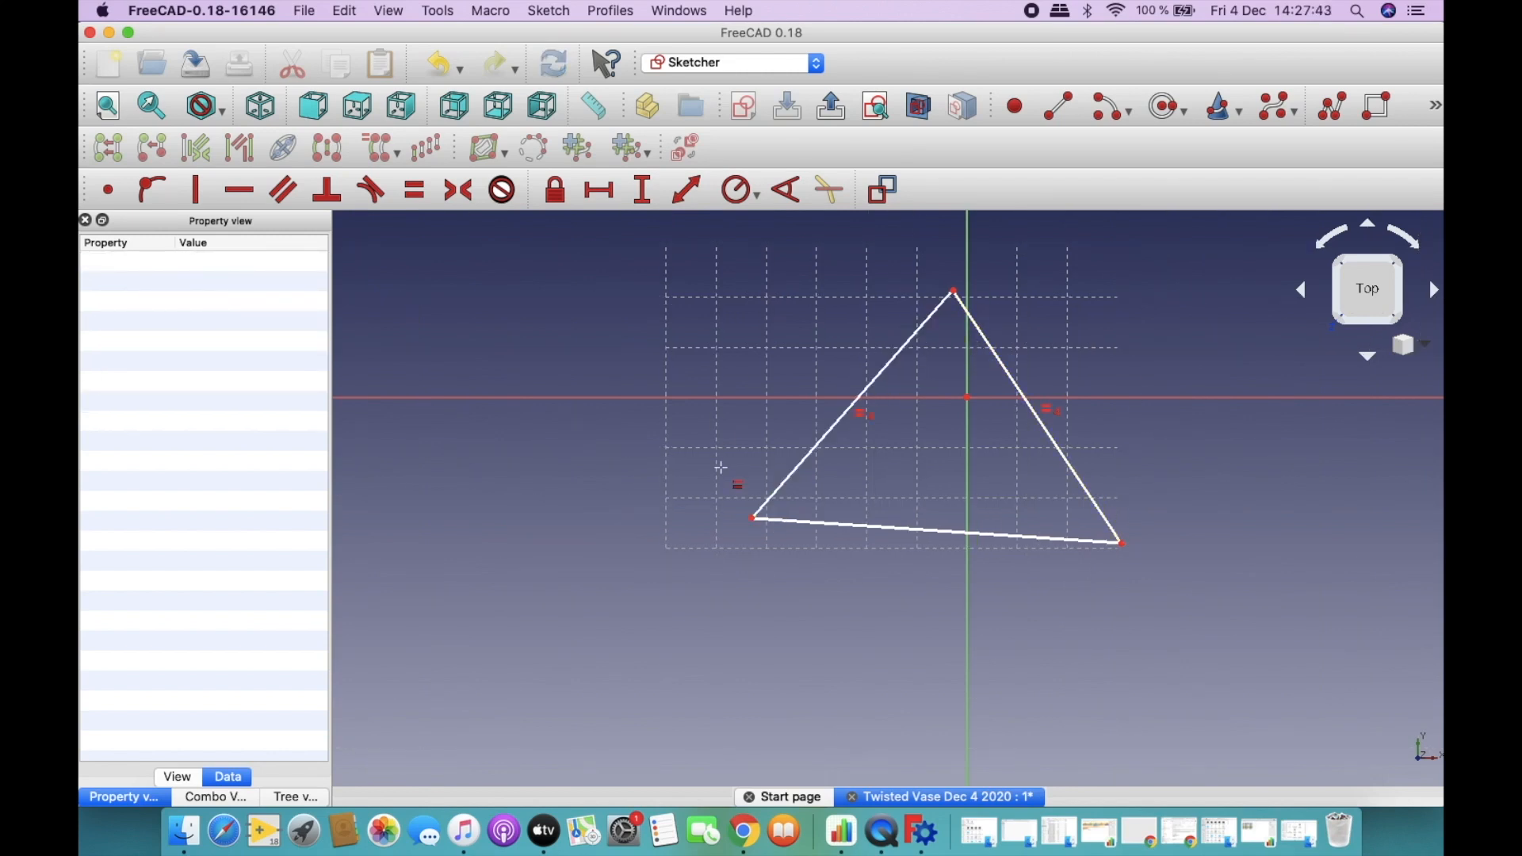
{"action": "left_click", "coordinate": [859, 526]}
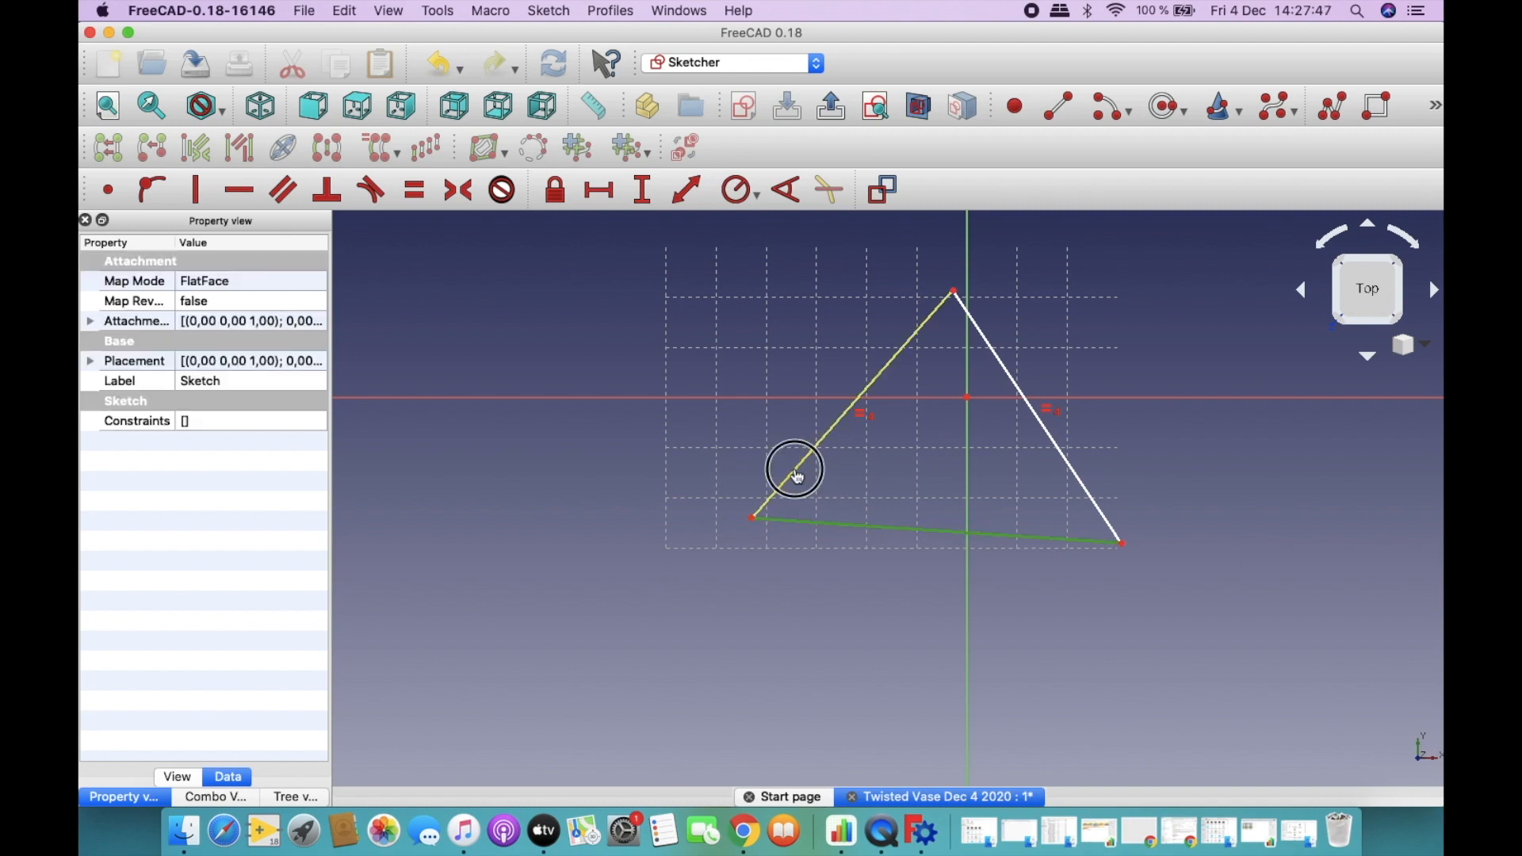
{"action": "left_click", "coordinate": [789, 472]}
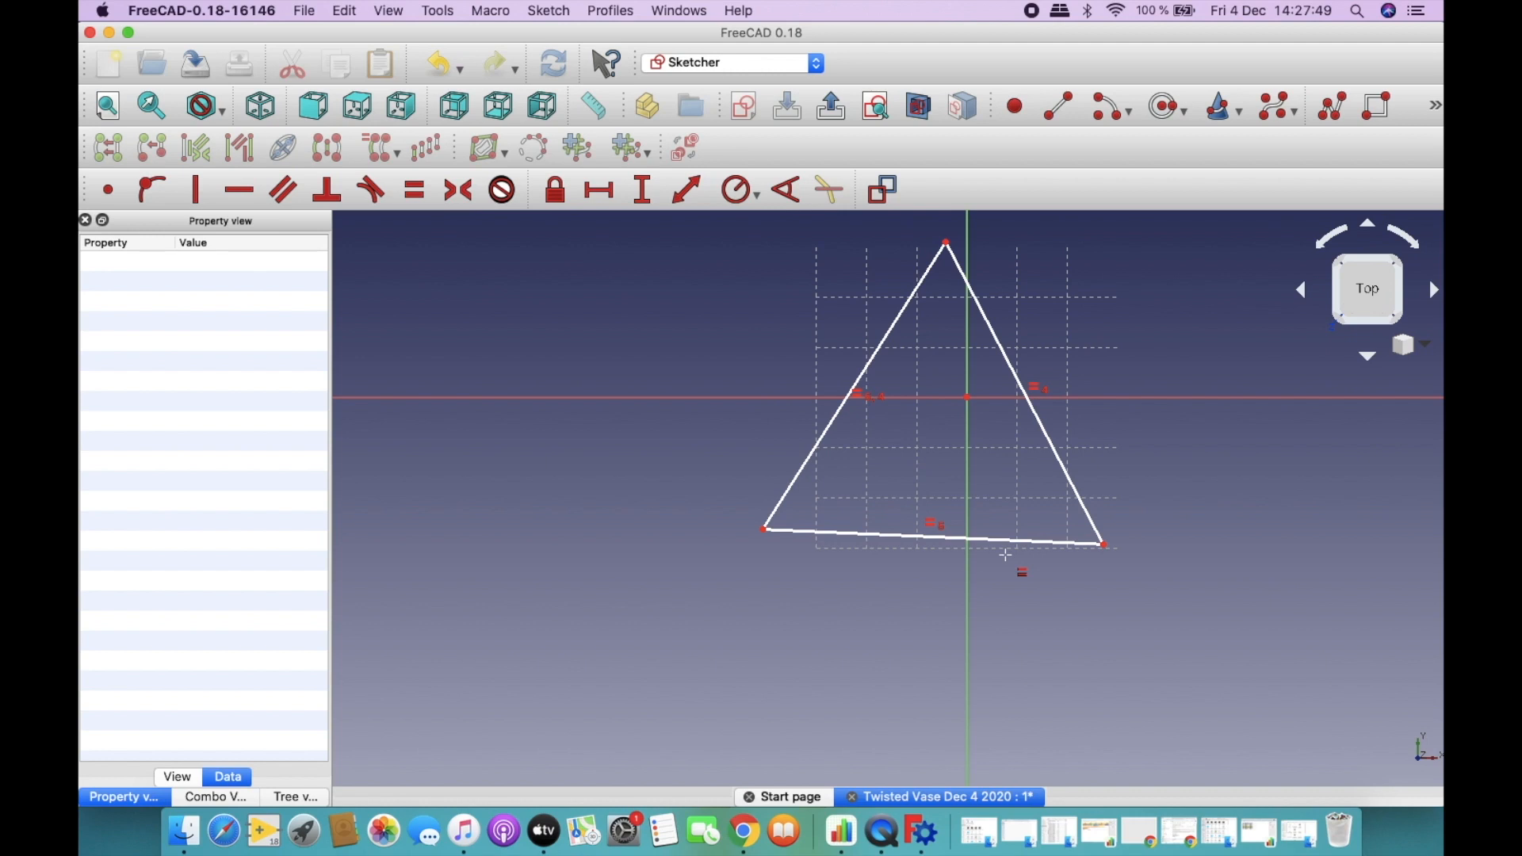
Draw a circle centred on the origin, large enough to enclose the whole triangle.
{"action": "scroll", "coordinate": [981, 584], "scroll_direction": "down", "scroll_amount": 3}
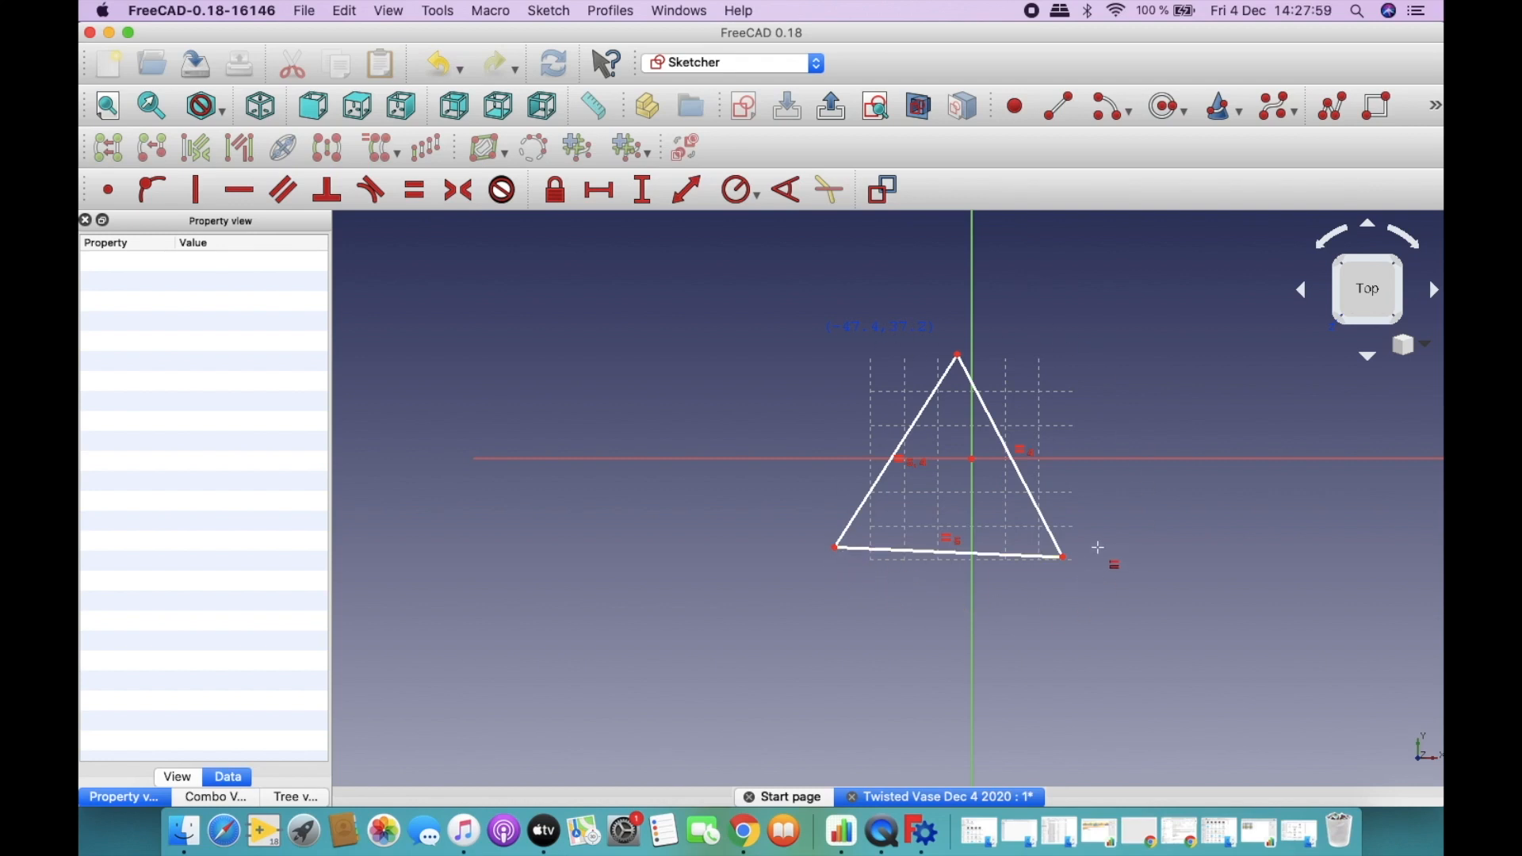
{"action": "left_click", "coordinate": [1168, 112]}
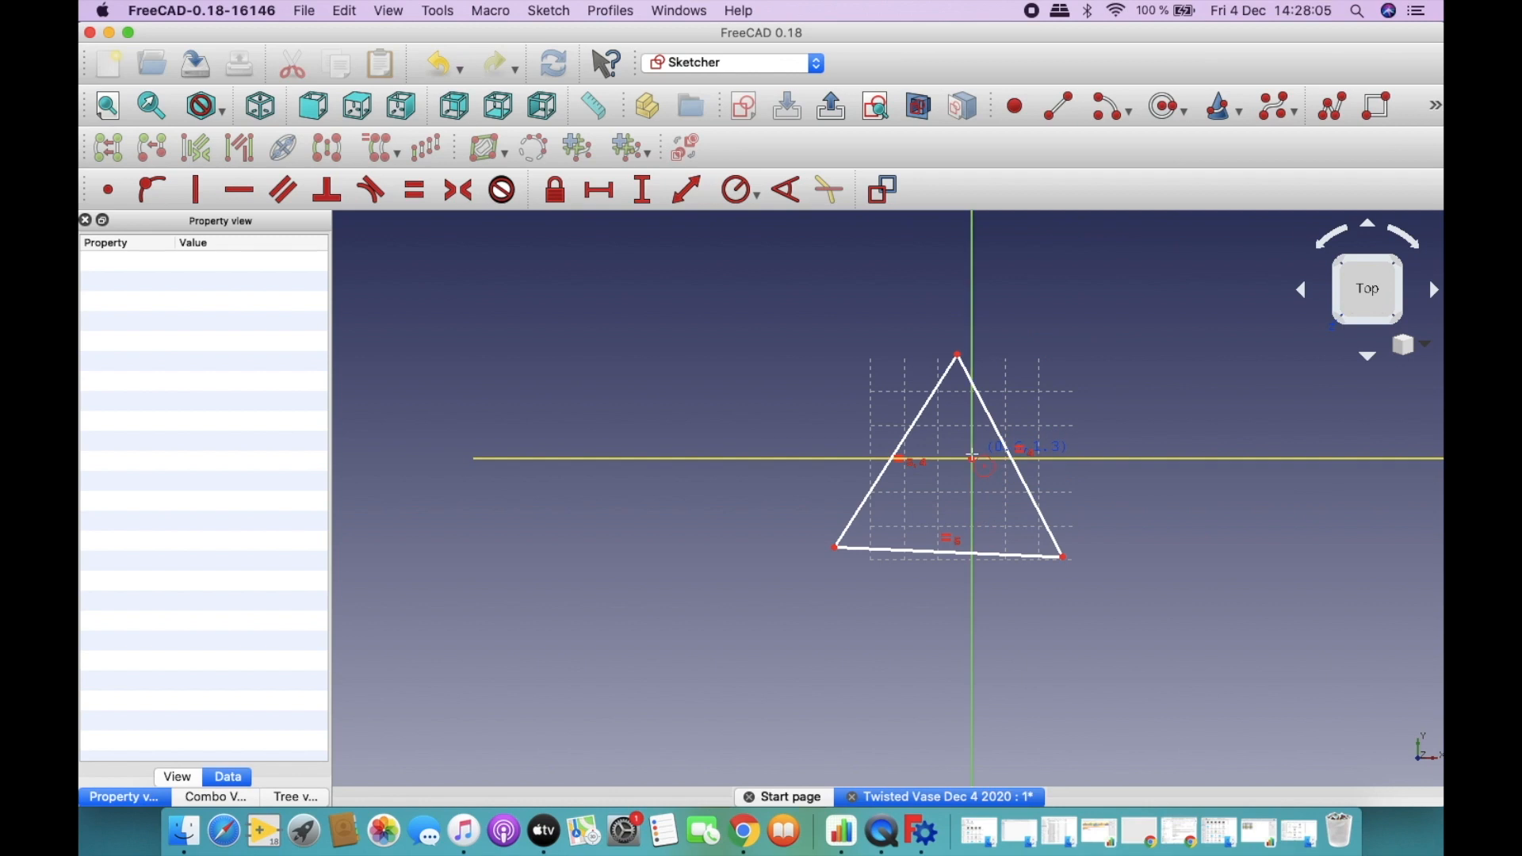
{"action": "left_click", "coordinate": [973, 459]}
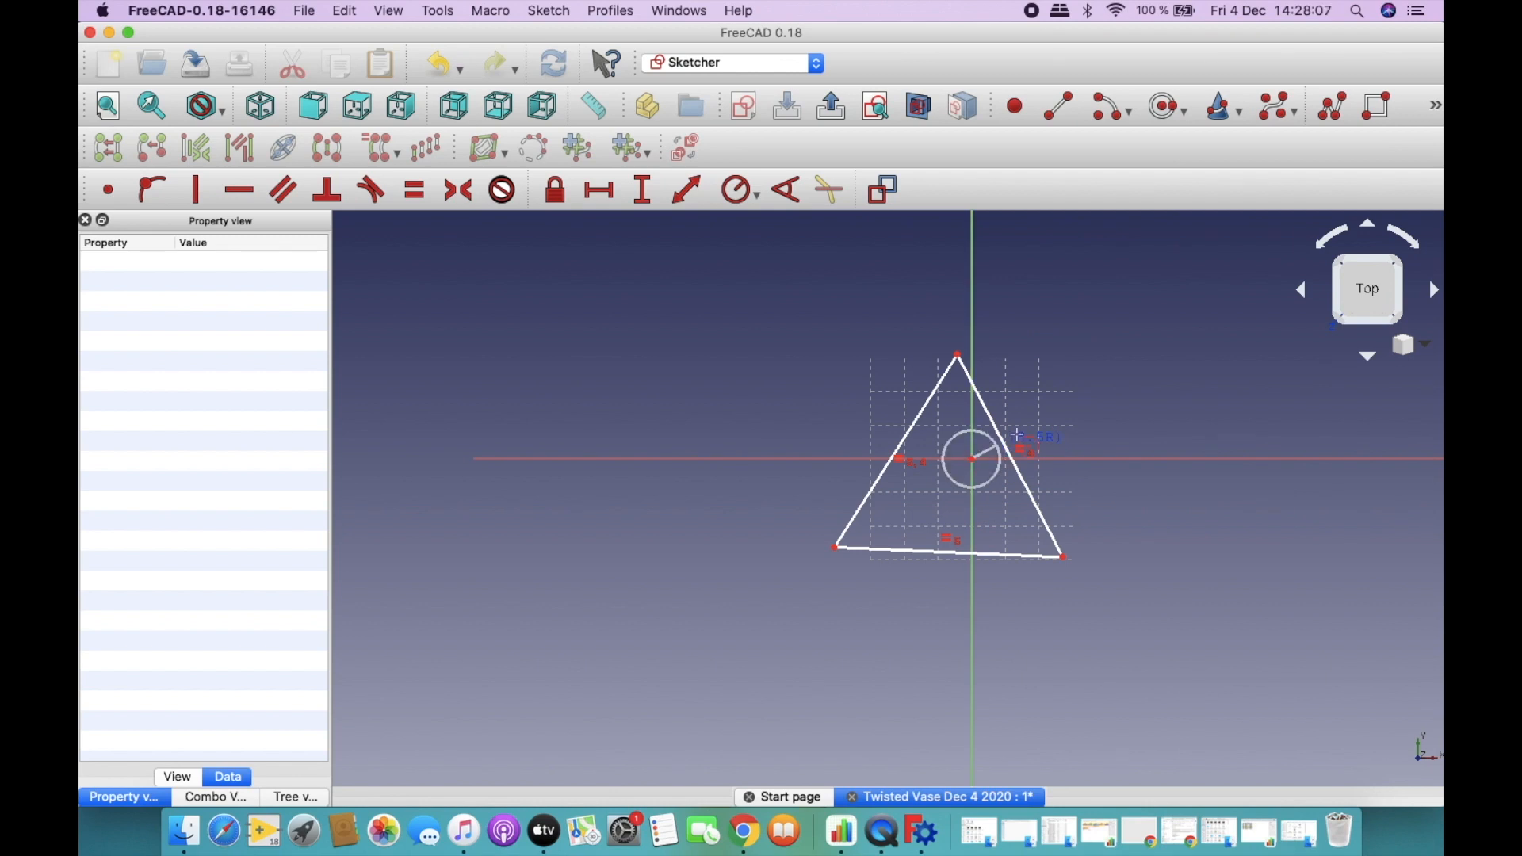
{"action": "left_click", "coordinate": [1148, 431]}
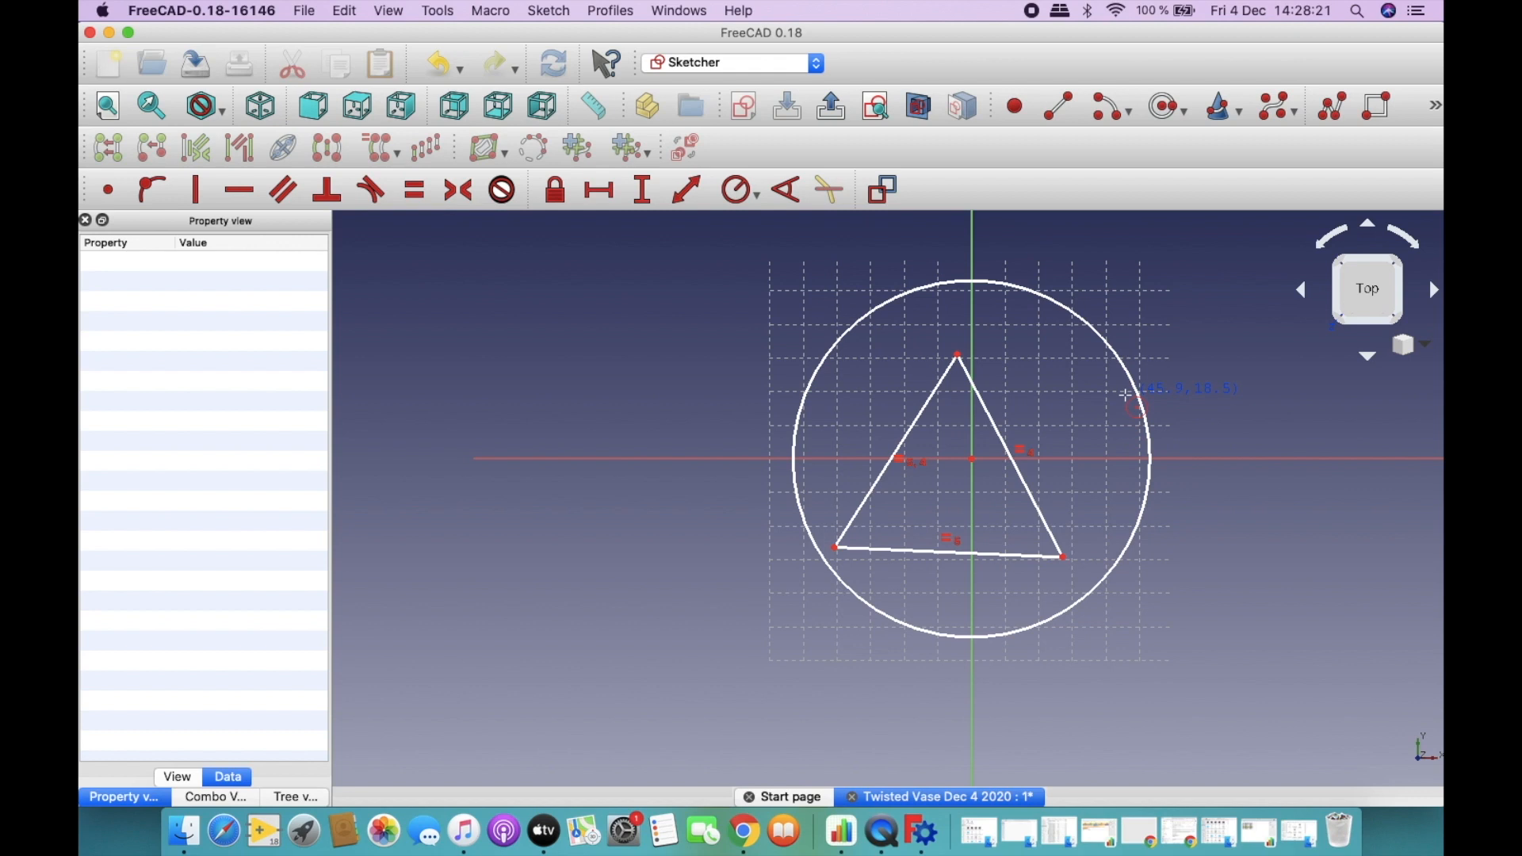
{"action": "left_click", "coordinate": [1438, 117]}
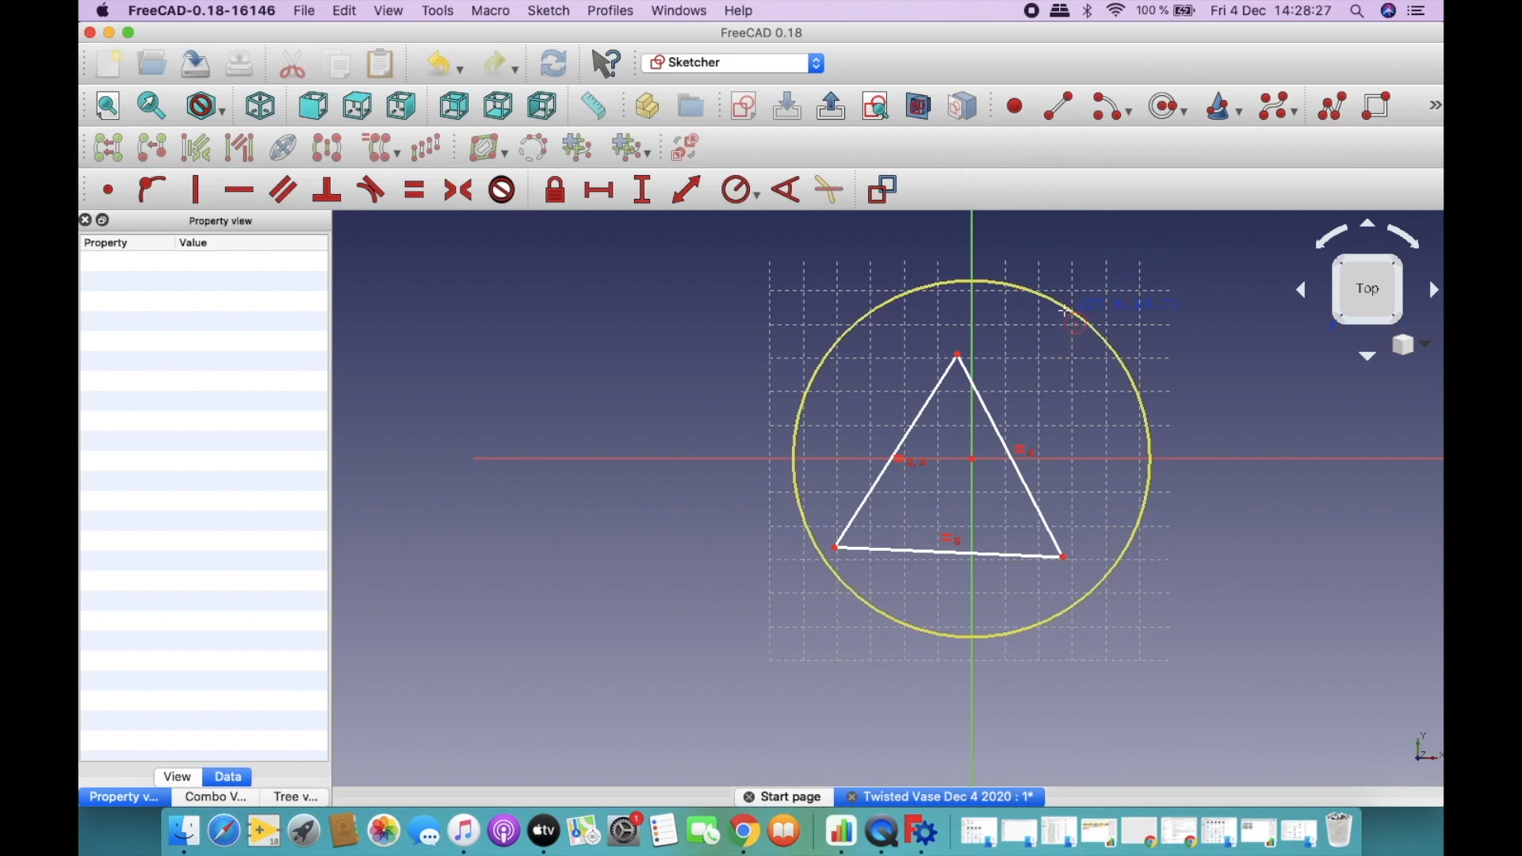
{"action": "left_click", "coordinate": [1066, 312]}
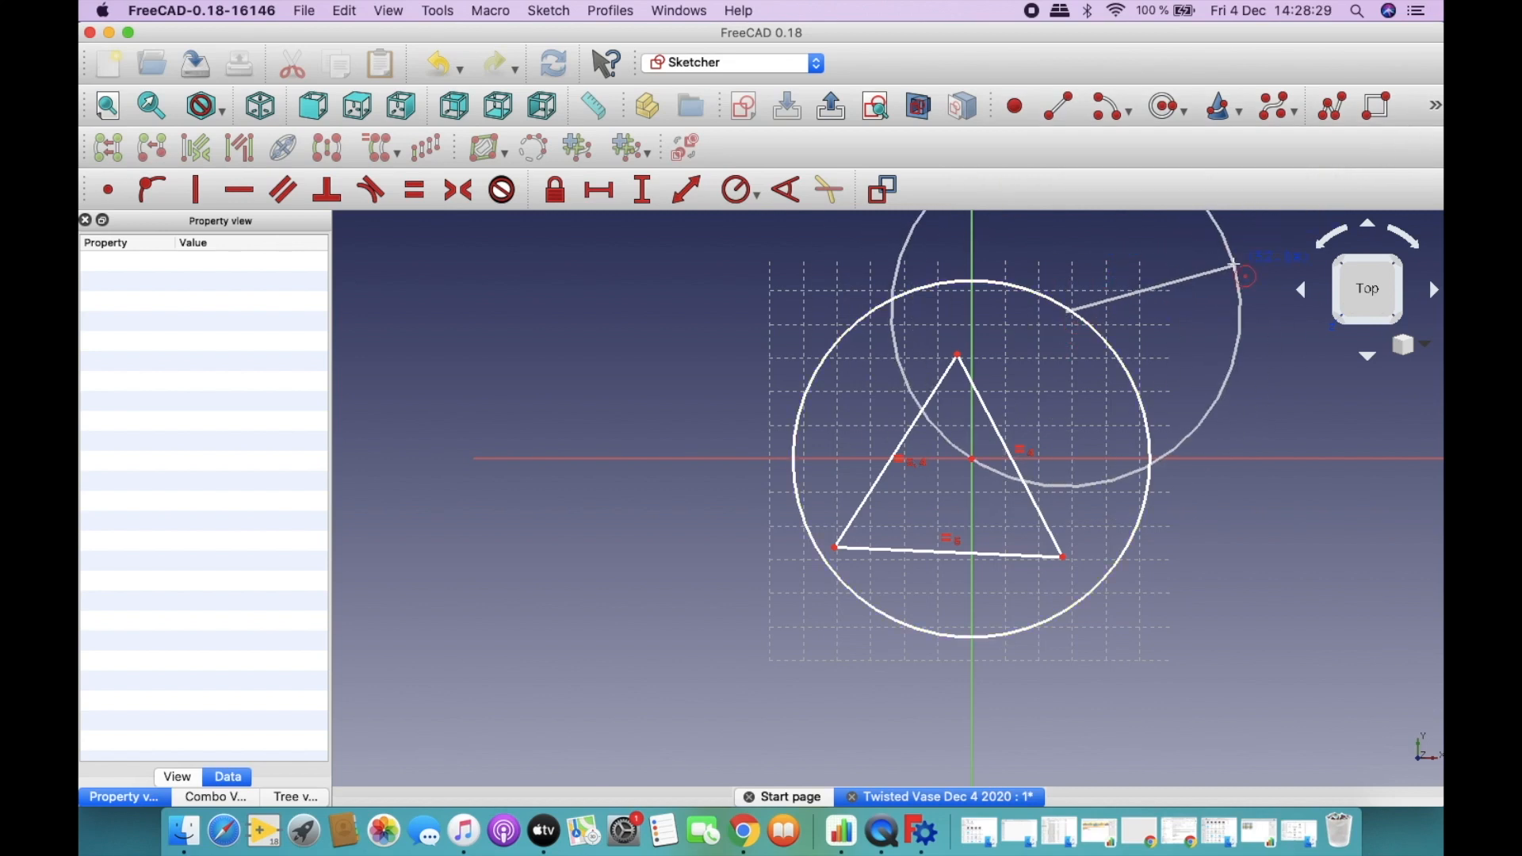
{"action": "key", "text": "Escape"}
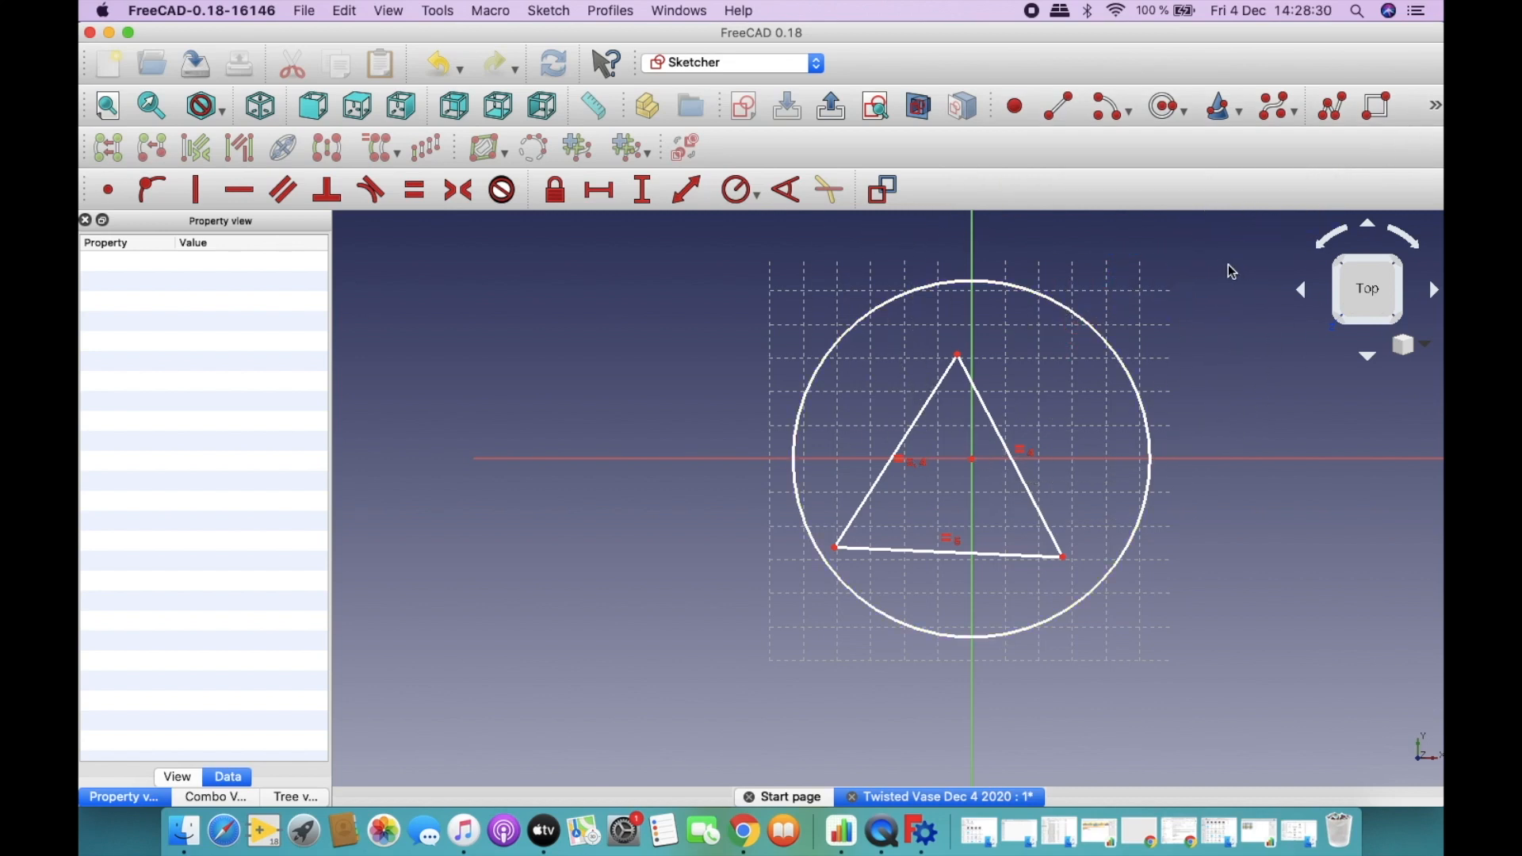
Convert the circle around the triangle to construction geometry.
{"action": "left_click", "coordinate": [1104, 344]}
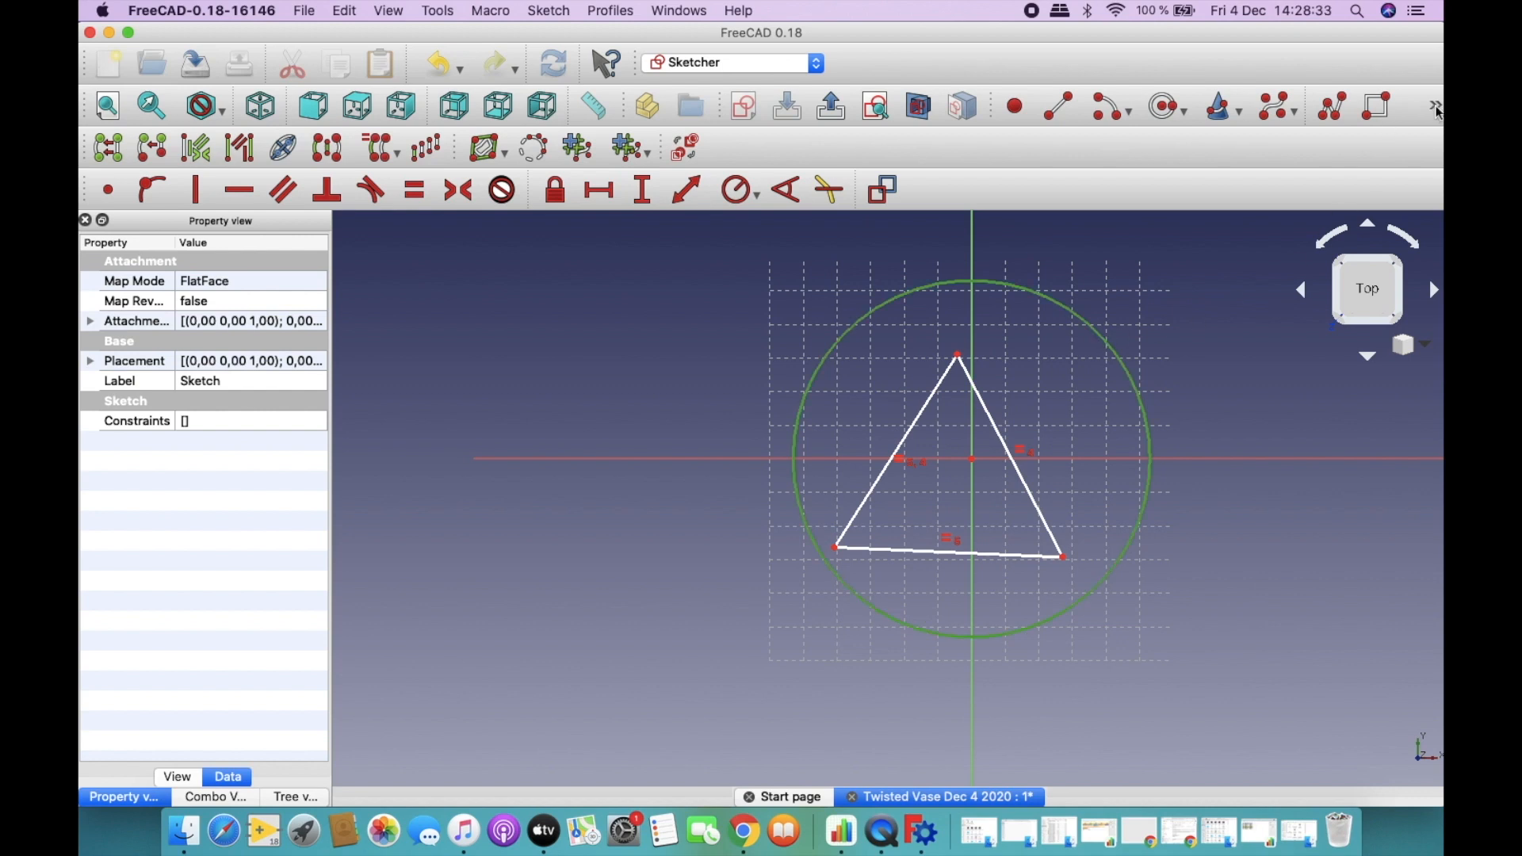
{"action": "left_click", "coordinate": [1437, 108]}
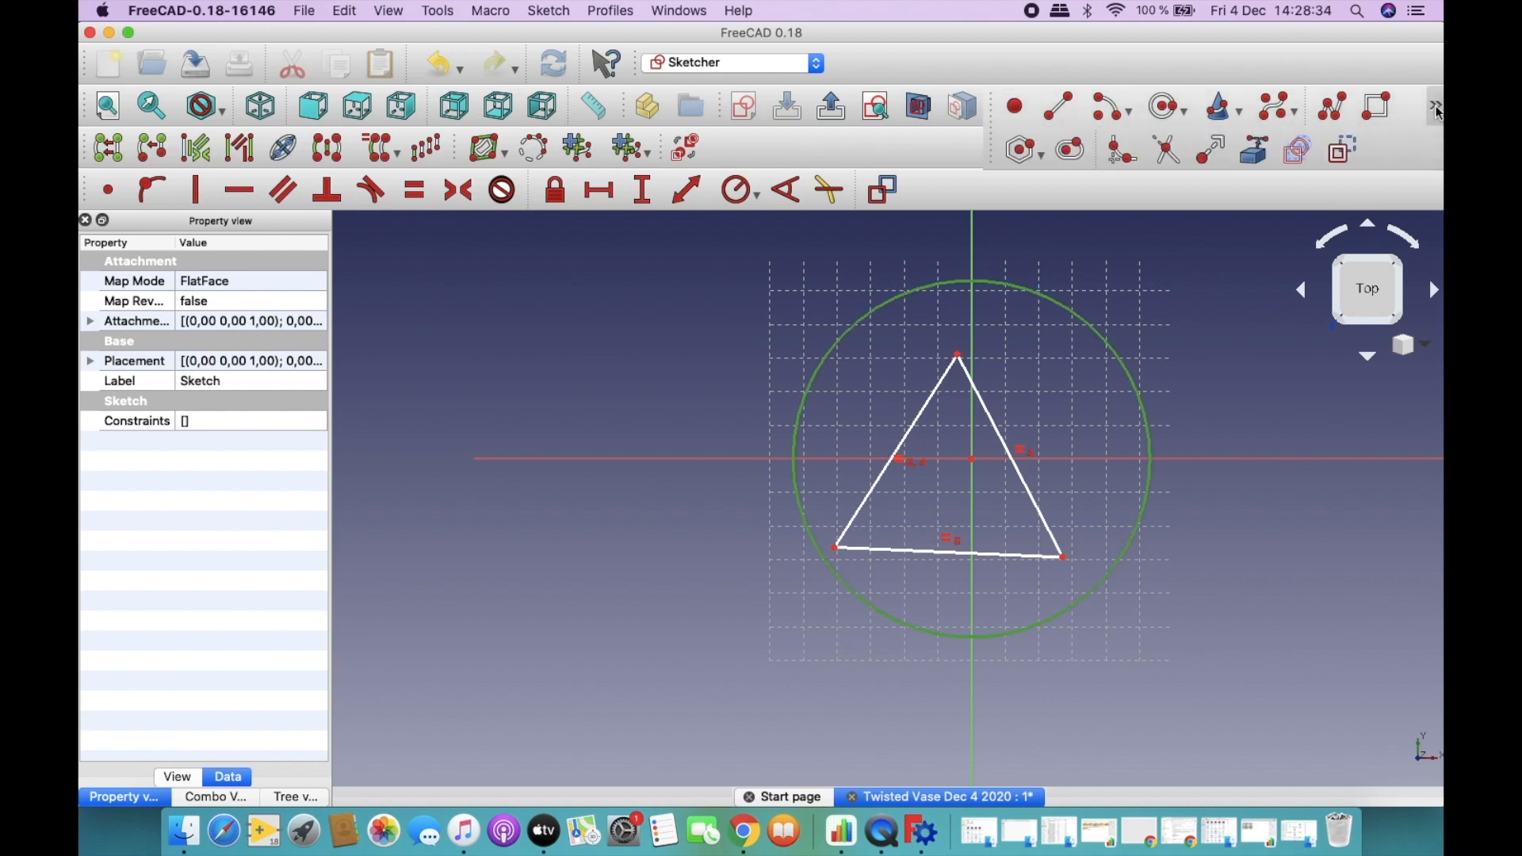
{"action": "left_click", "coordinate": [1350, 164]}
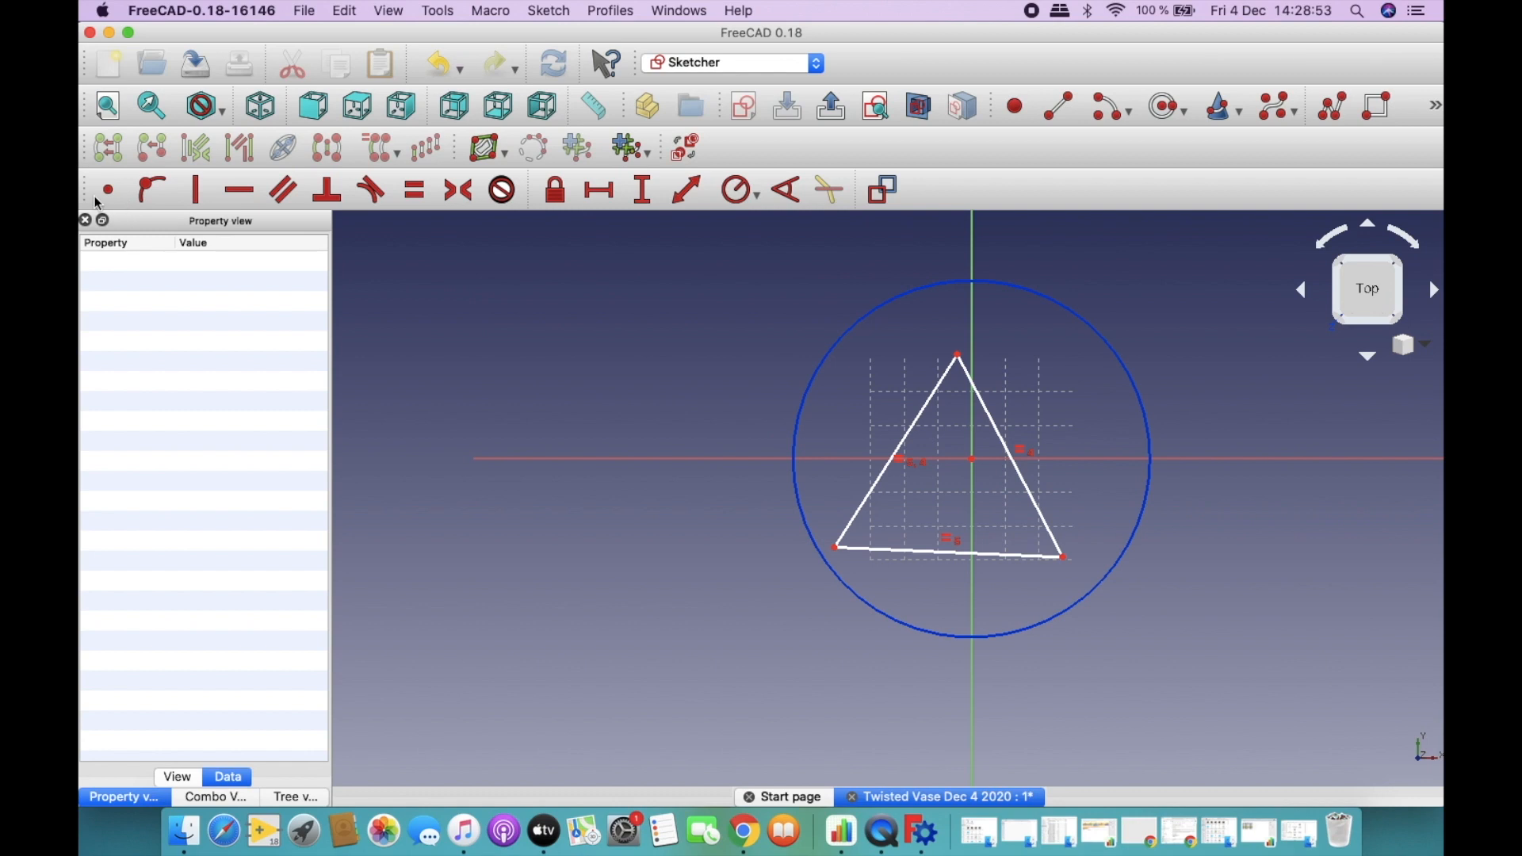
Constrain the triangle's apex, lower-right and lower-left corners onto the construction circle with point-on-object constraints.
{"action": "left_click", "coordinate": [149, 192]}
{"action": "left_click", "coordinate": [959, 354]}
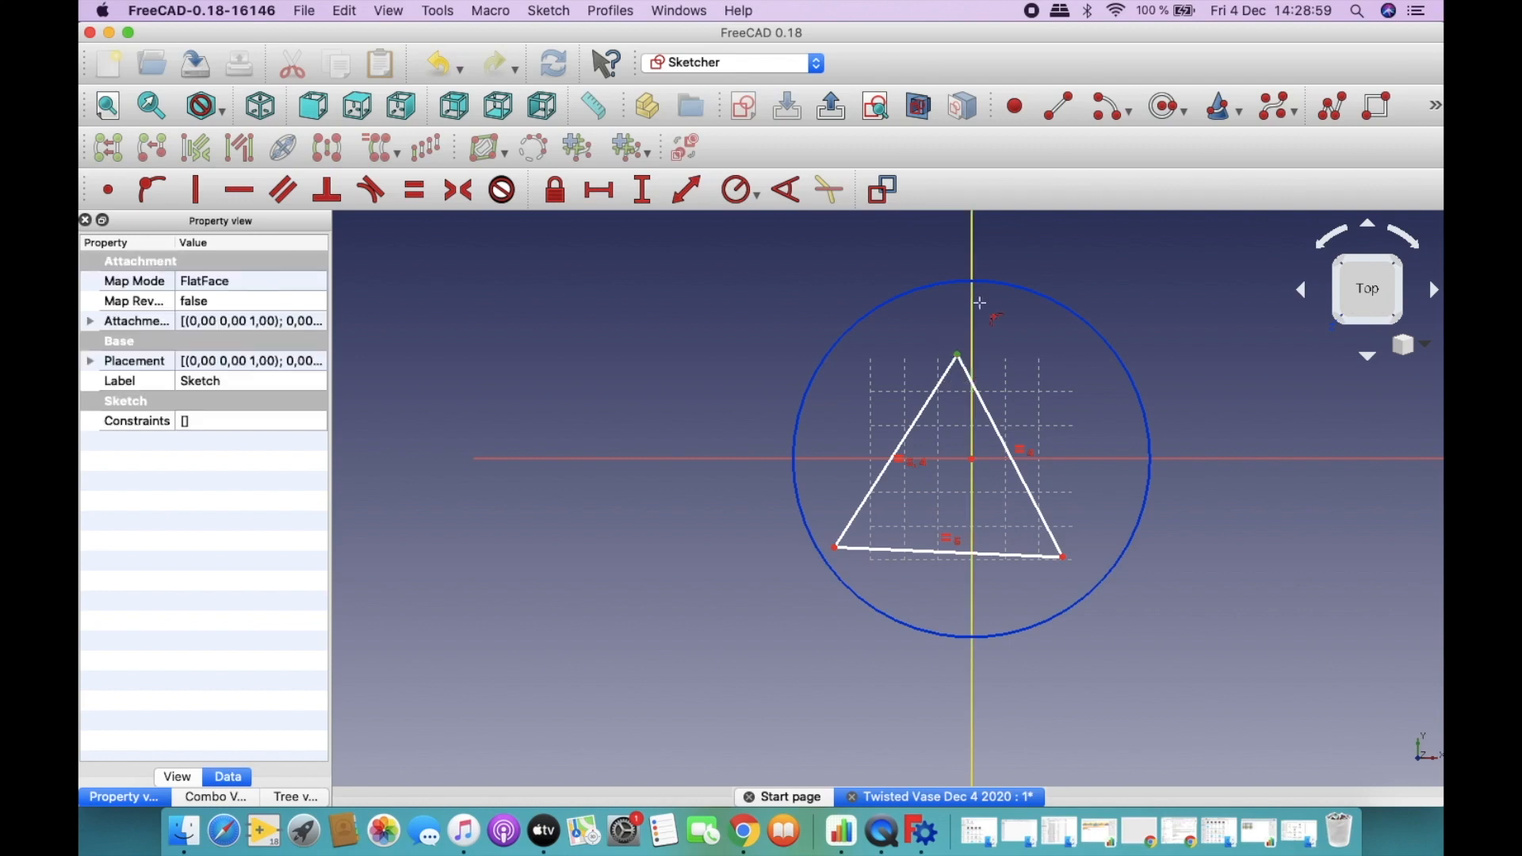
{"action": "left_click", "coordinate": [995, 283]}
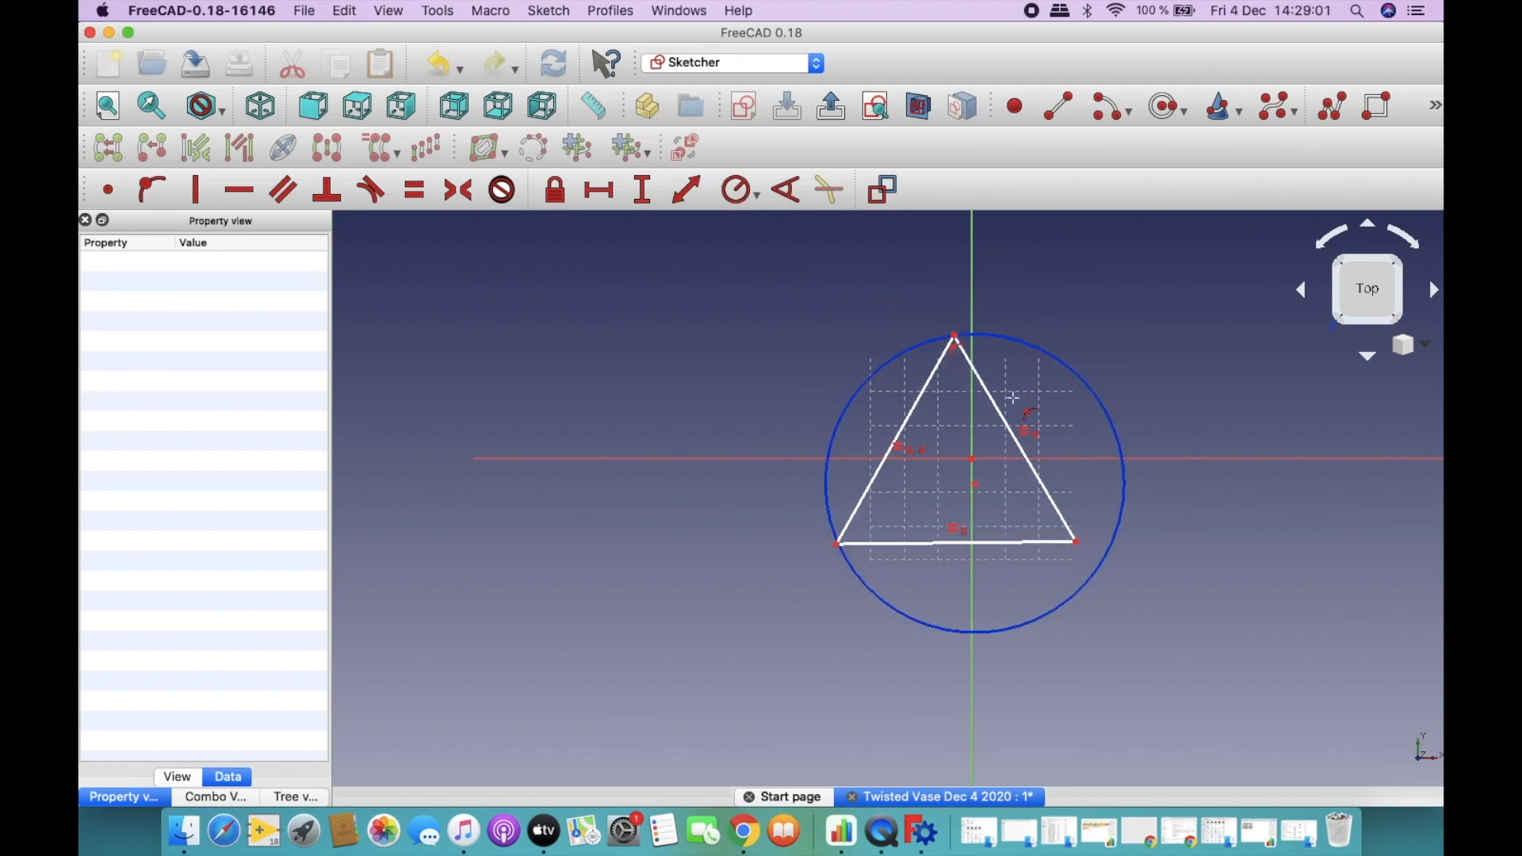
{"action": "left_click", "coordinate": [1078, 543]}
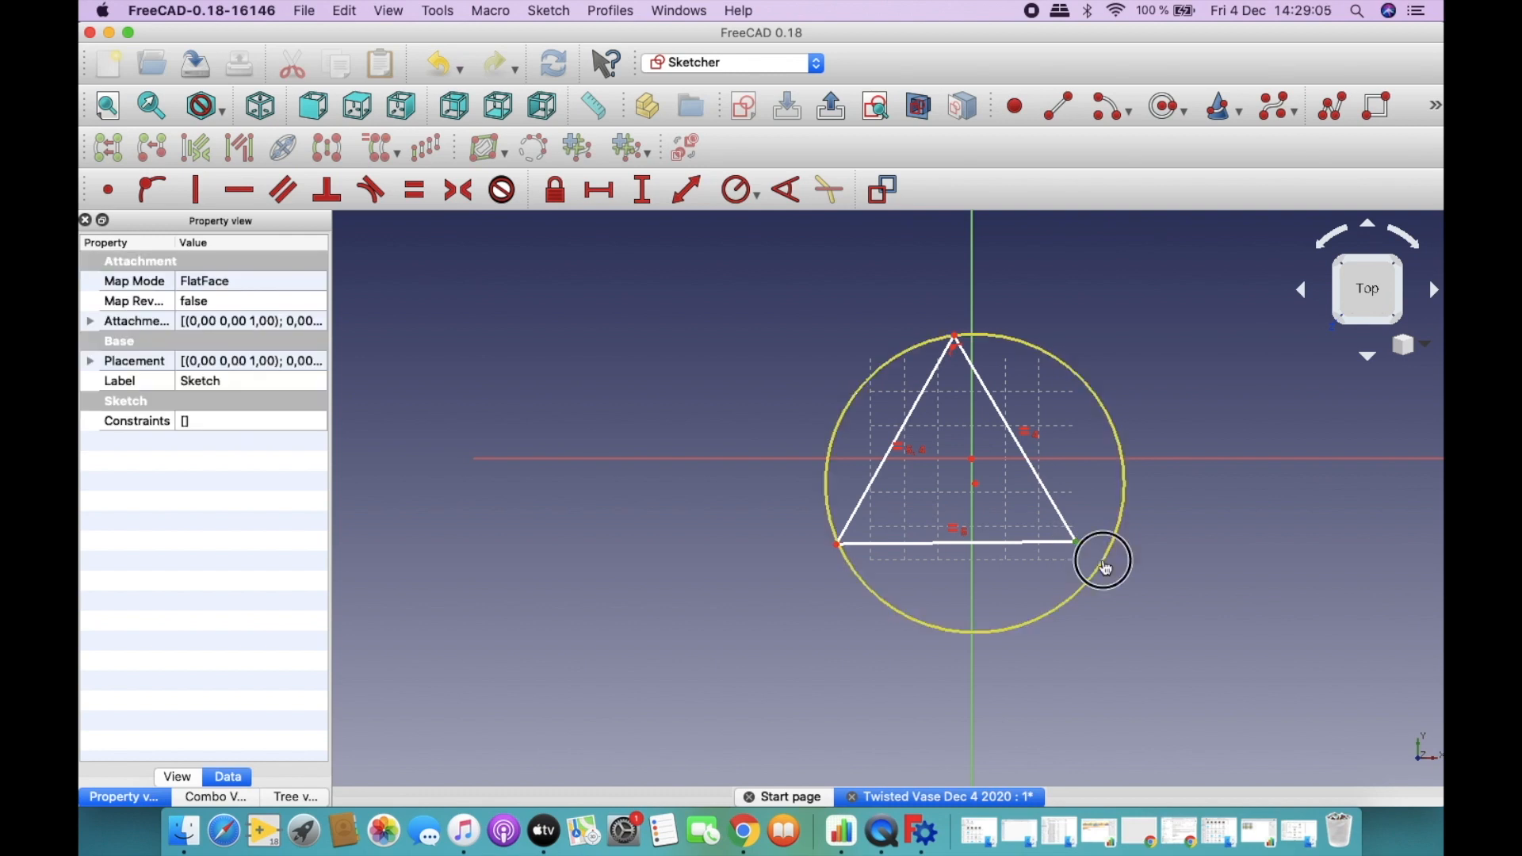
{"action": "left_click", "coordinate": [1106, 564]}
{"action": "scroll", "coordinate": [920, 525], "scroll_direction": "up", "scroll_amount": 5}
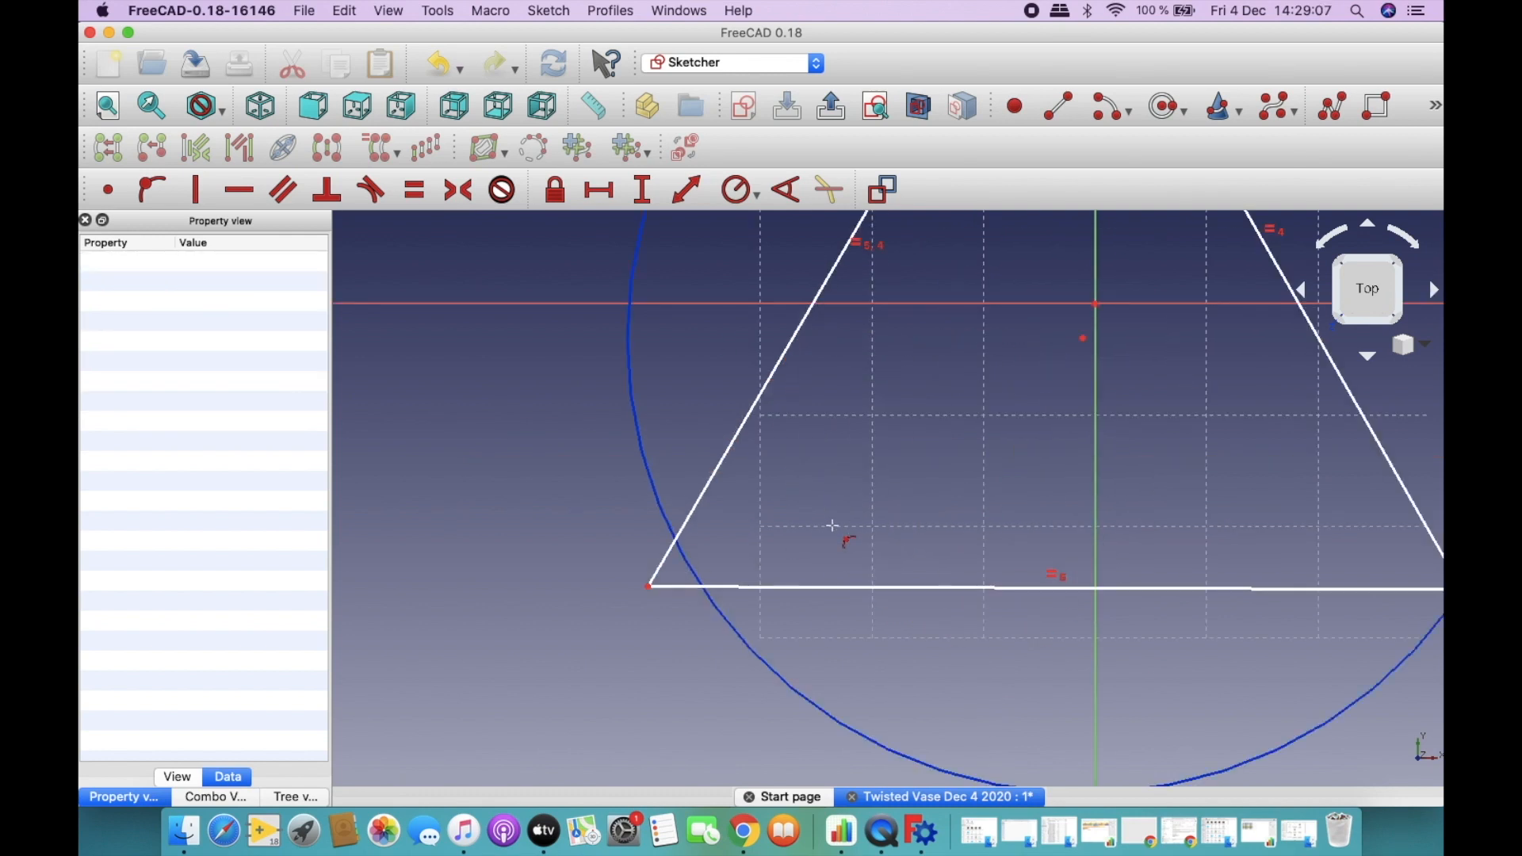
{"action": "left_click", "coordinate": [648, 587]}
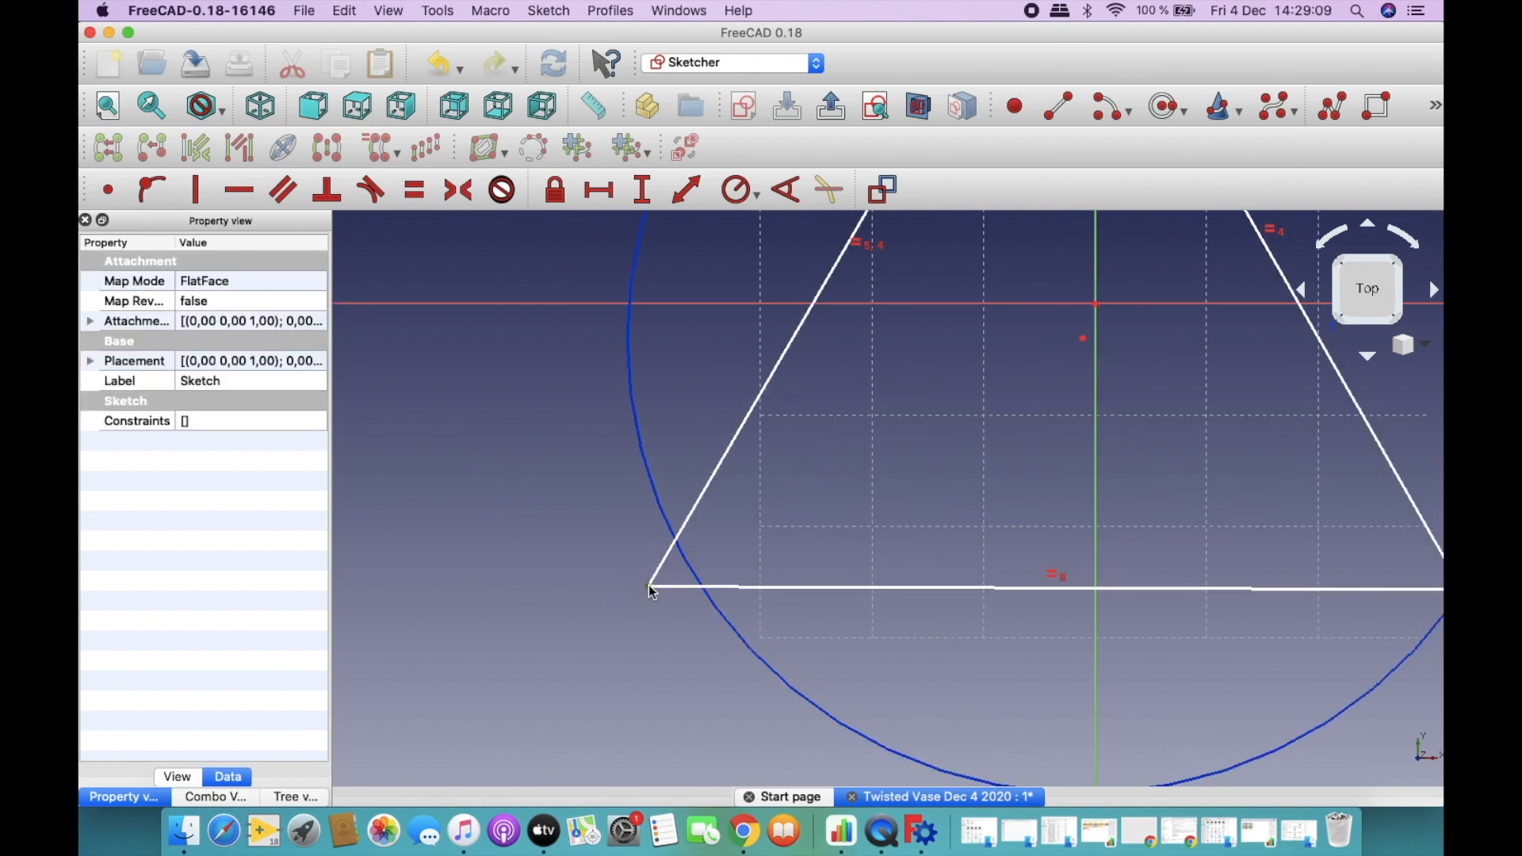
{"action": "left_click", "coordinate": [659, 515]}
{"action": "scroll", "coordinate": [1062, 571], "scroll_direction": "down", "scroll_amount": 10}
{"action": "scroll", "coordinate": [1159, 576], "scroll_direction": "up", "scroll_amount": 4}
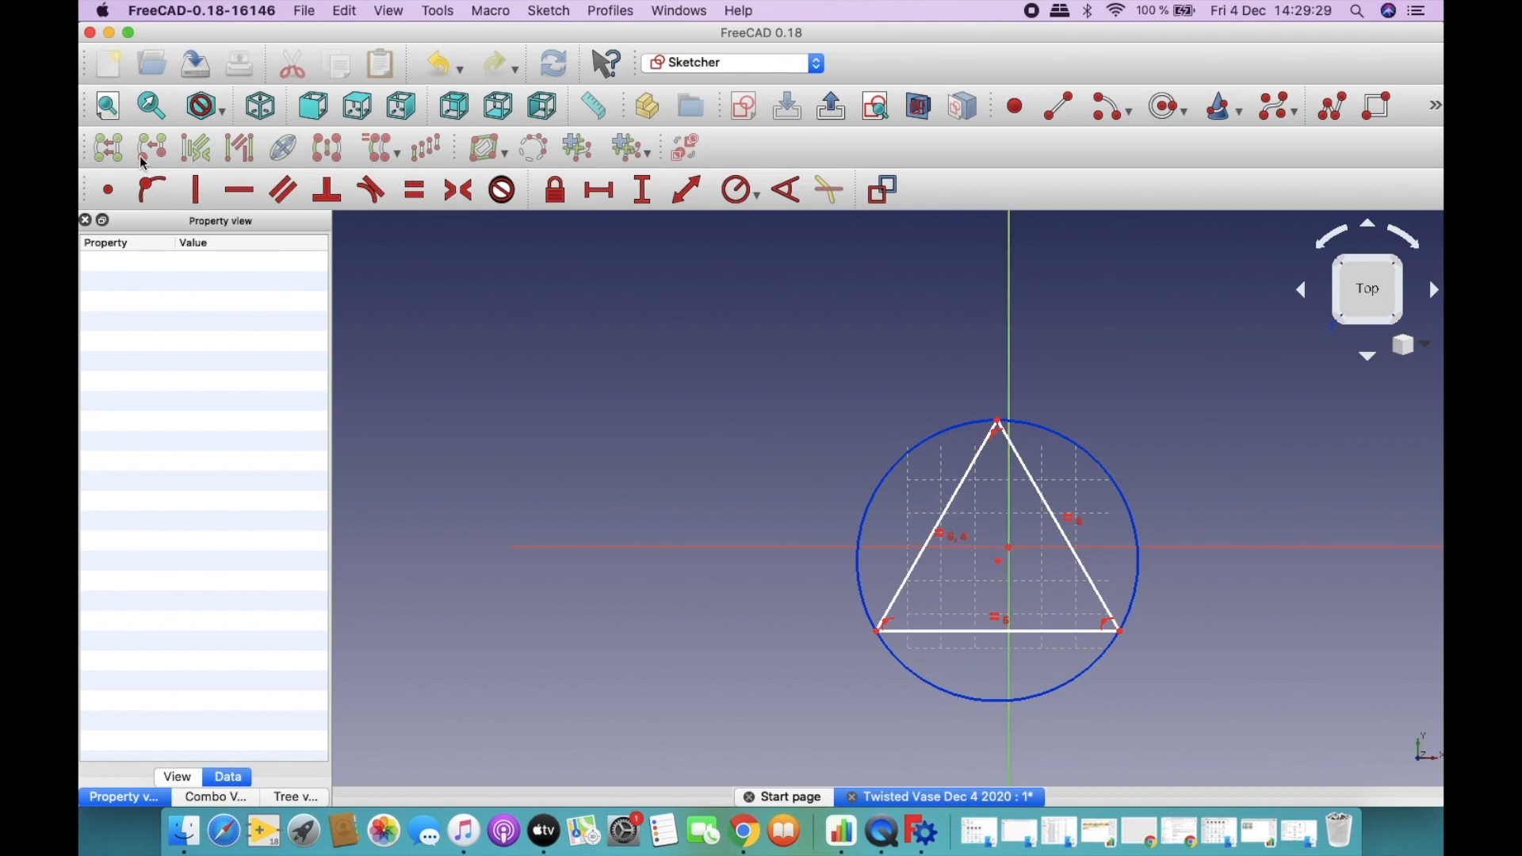
Make the construction circle's centre coincident with the sketch origin.
{"action": "left_click", "coordinate": [110, 193]}
{"action": "left_click", "coordinate": [999, 563]}
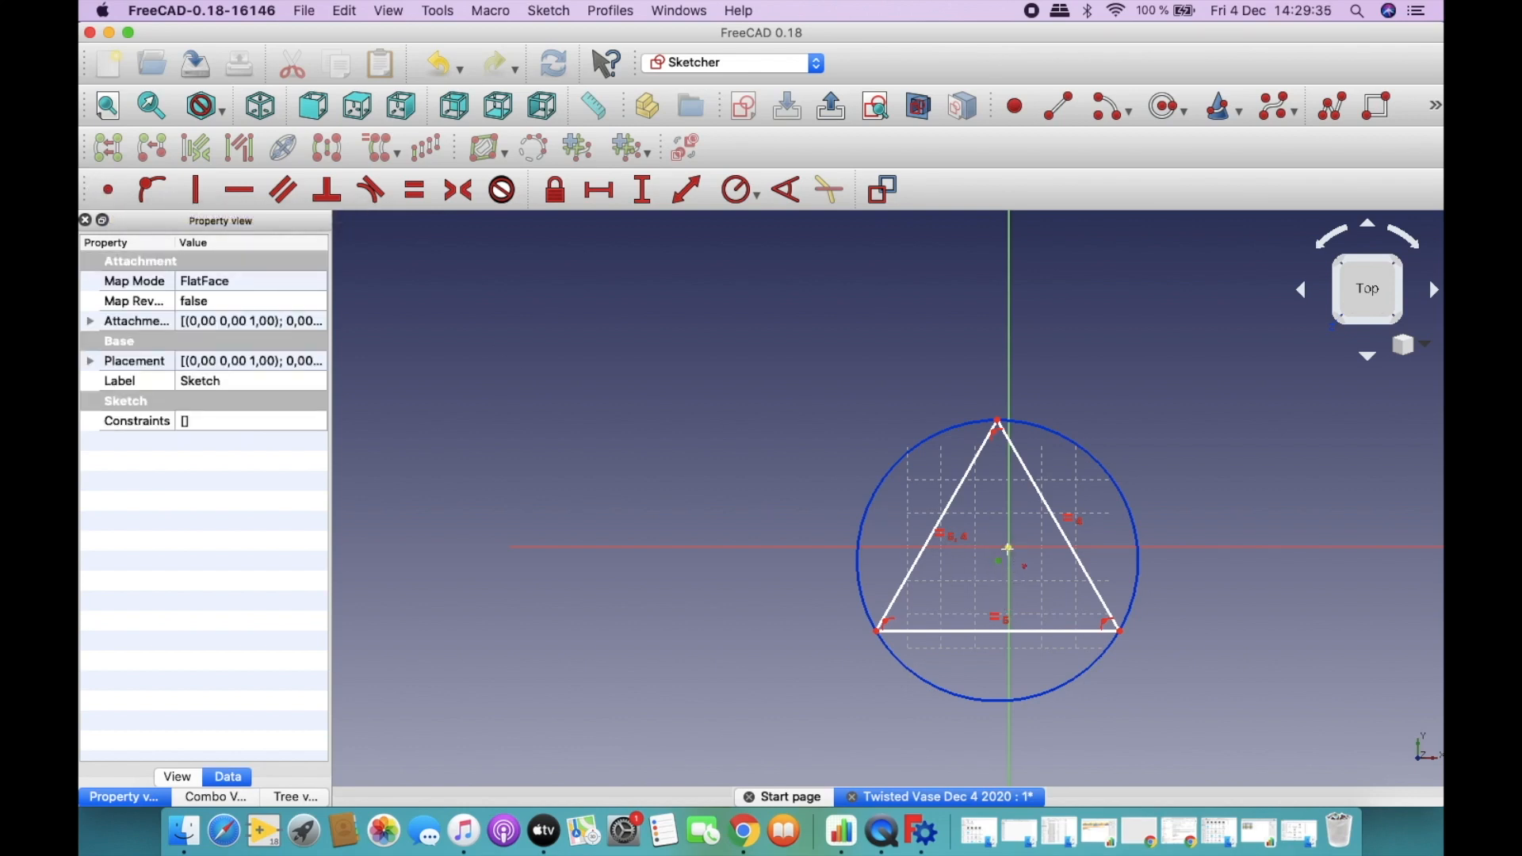
{"action": "left_click", "coordinate": [1008, 547]}
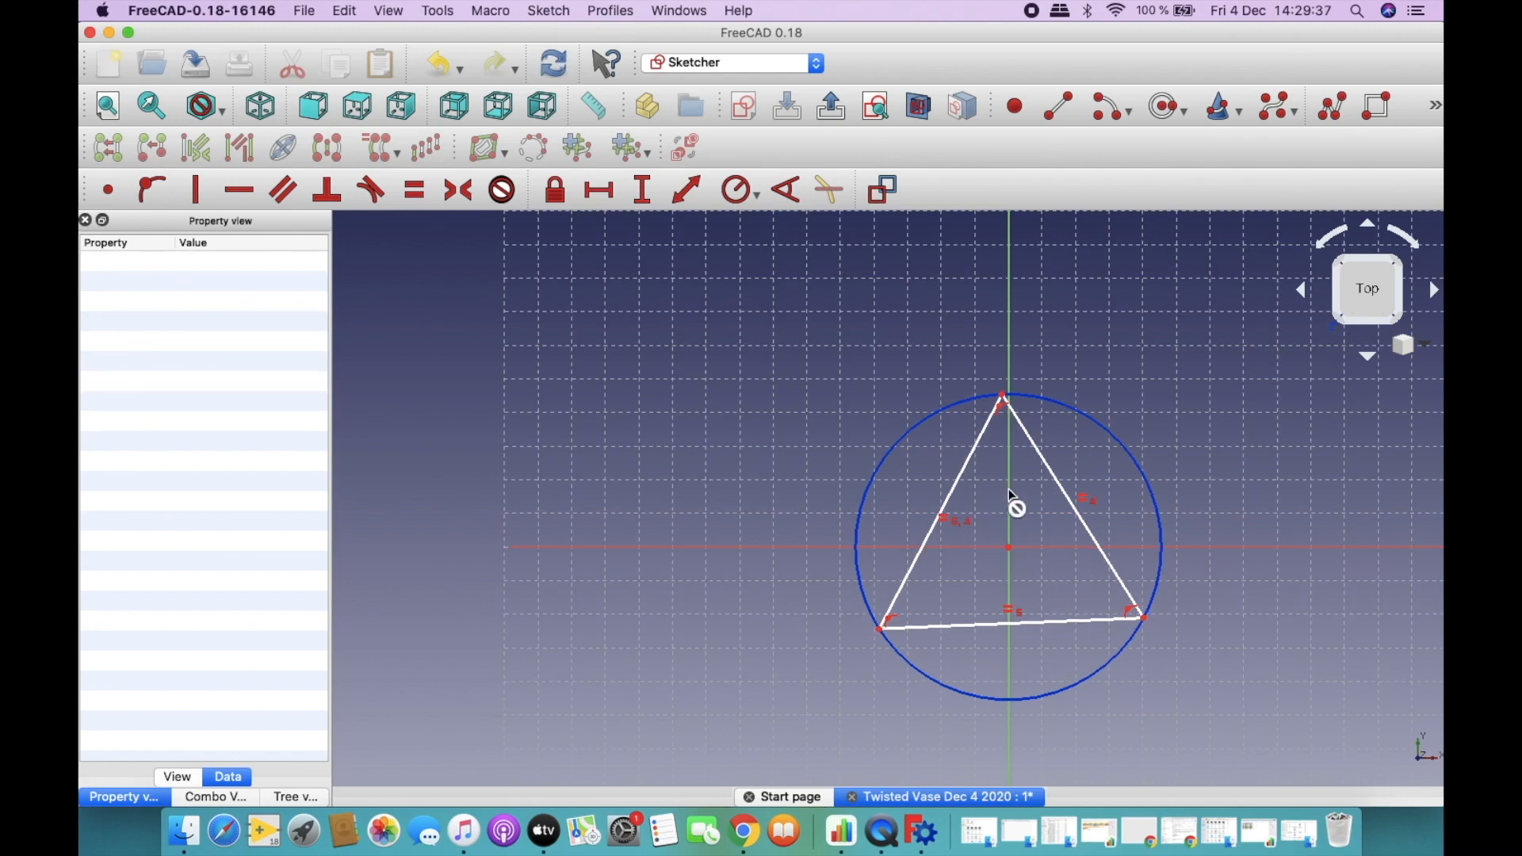
Apply a horizontal constraint to the triangle's base line.
{"action": "scroll", "coordinate": [1134, 607], "scroll_direction": "up", "scroll_amount": 2}
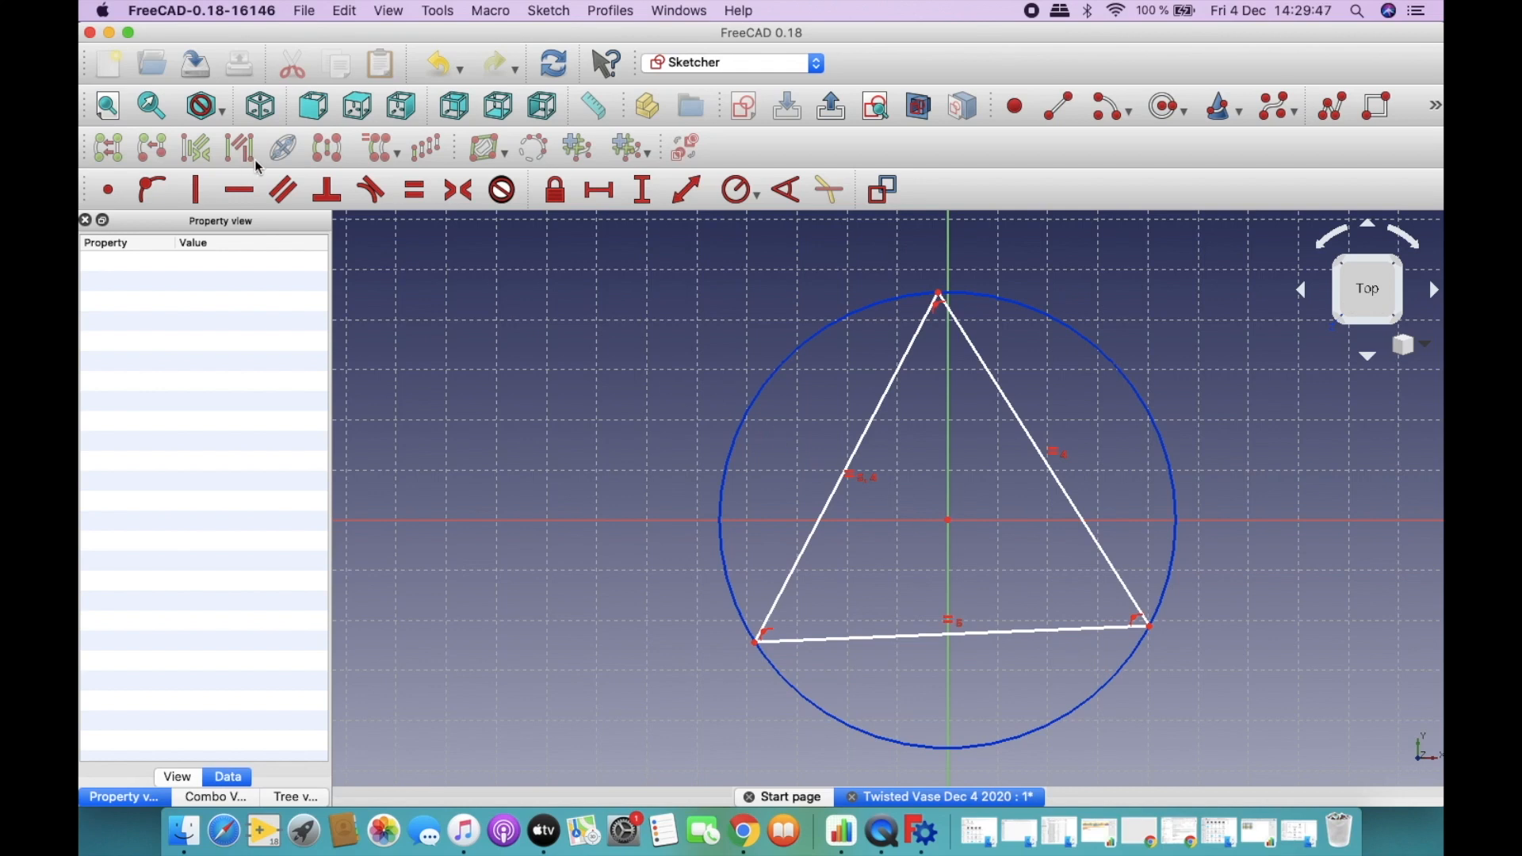
{"action": "left_click", "coordinate": [231, 191]}
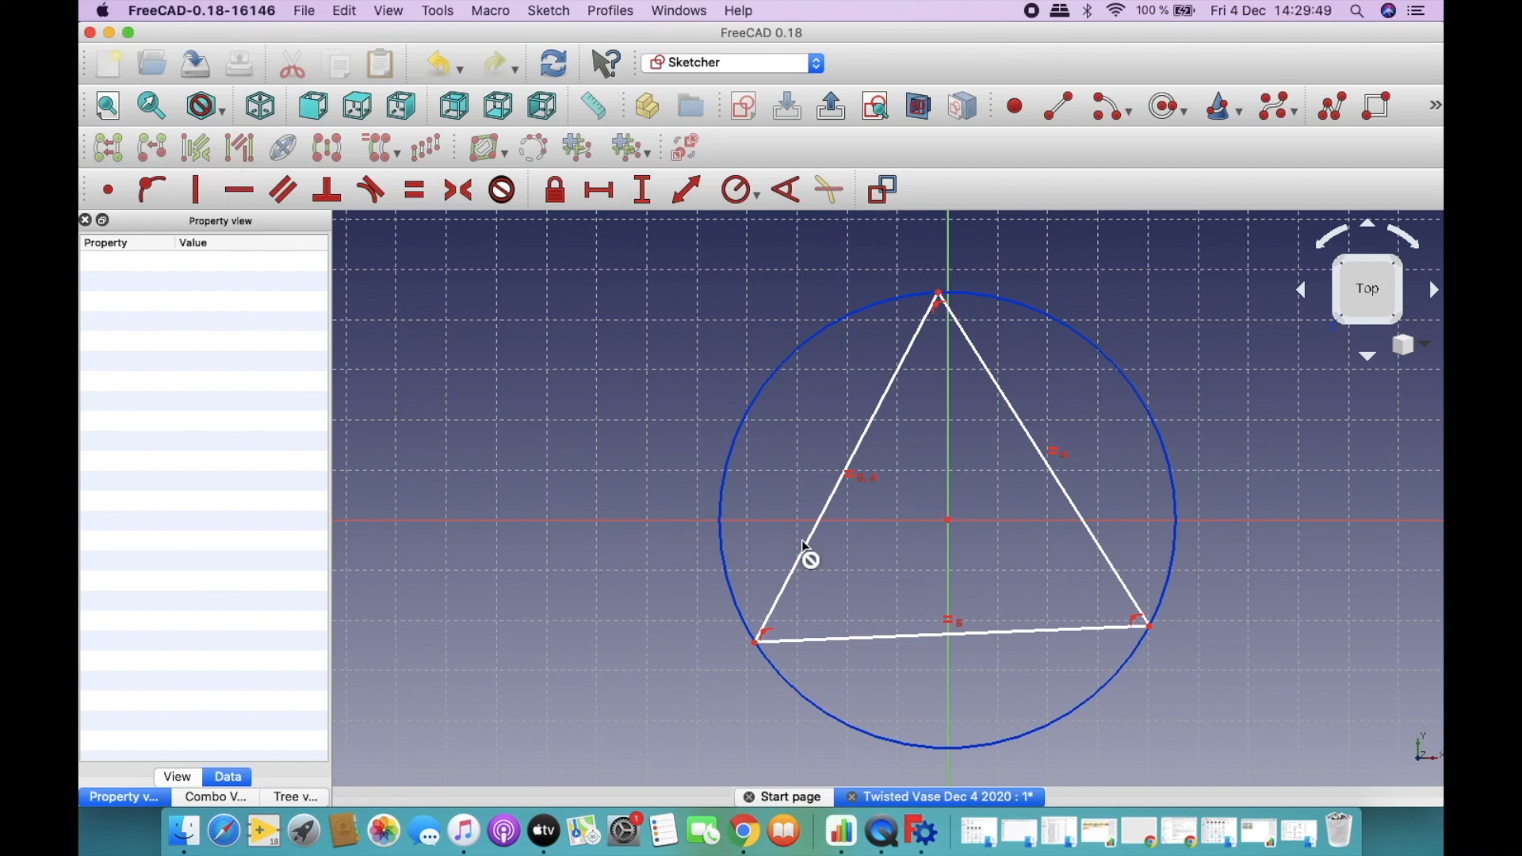
{"action": "left_click", "coordinate": [886, 639]}
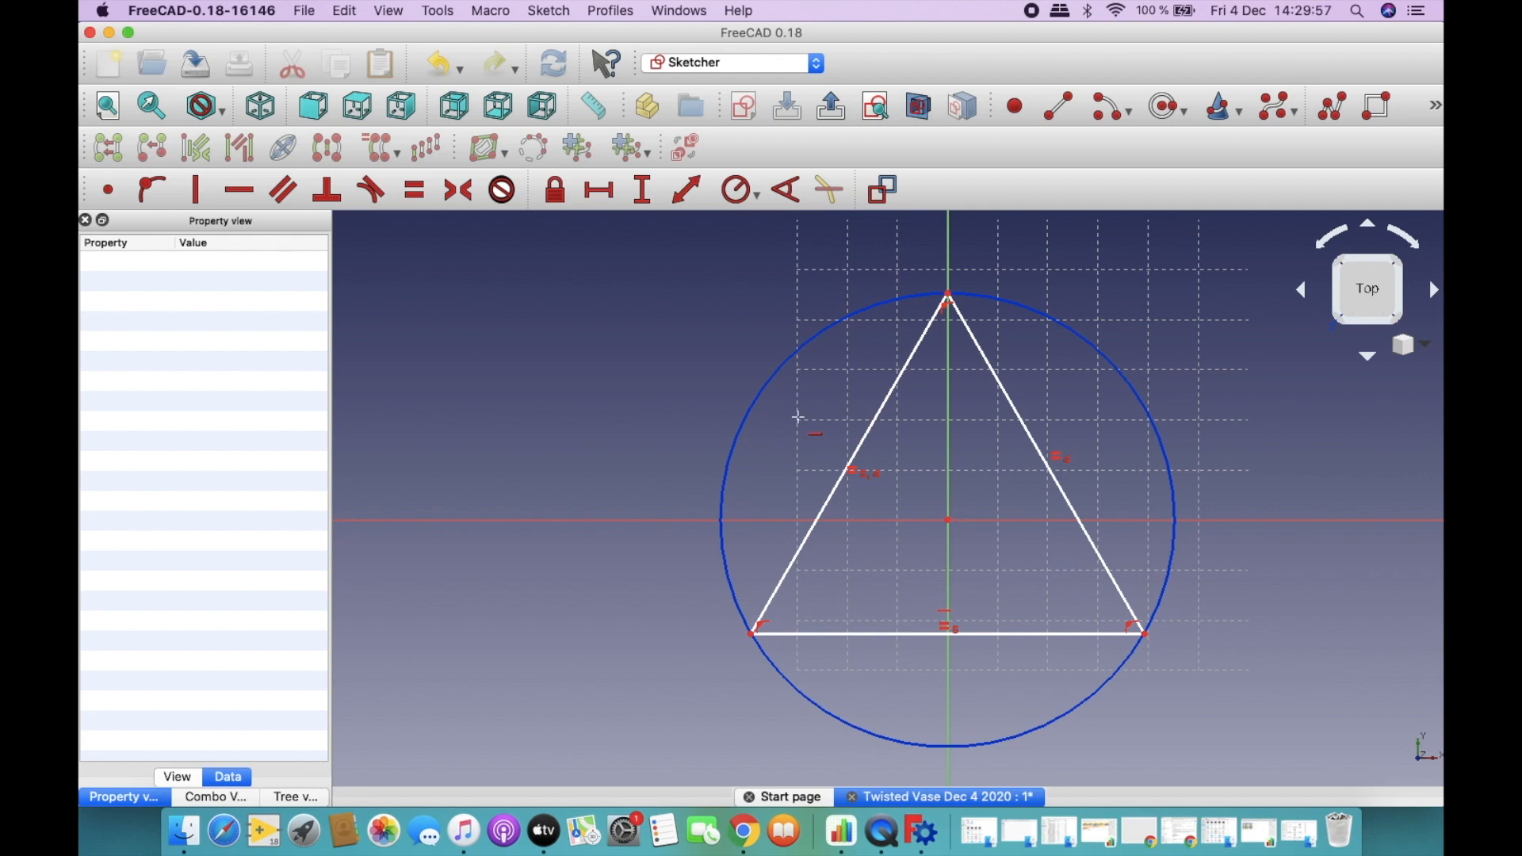
Constrain the construction circle's radius to 30 mm.
{"action": "scroll", "coordinate": [950, 580], "scroll_direction": "down", "scroll_amount": 3}
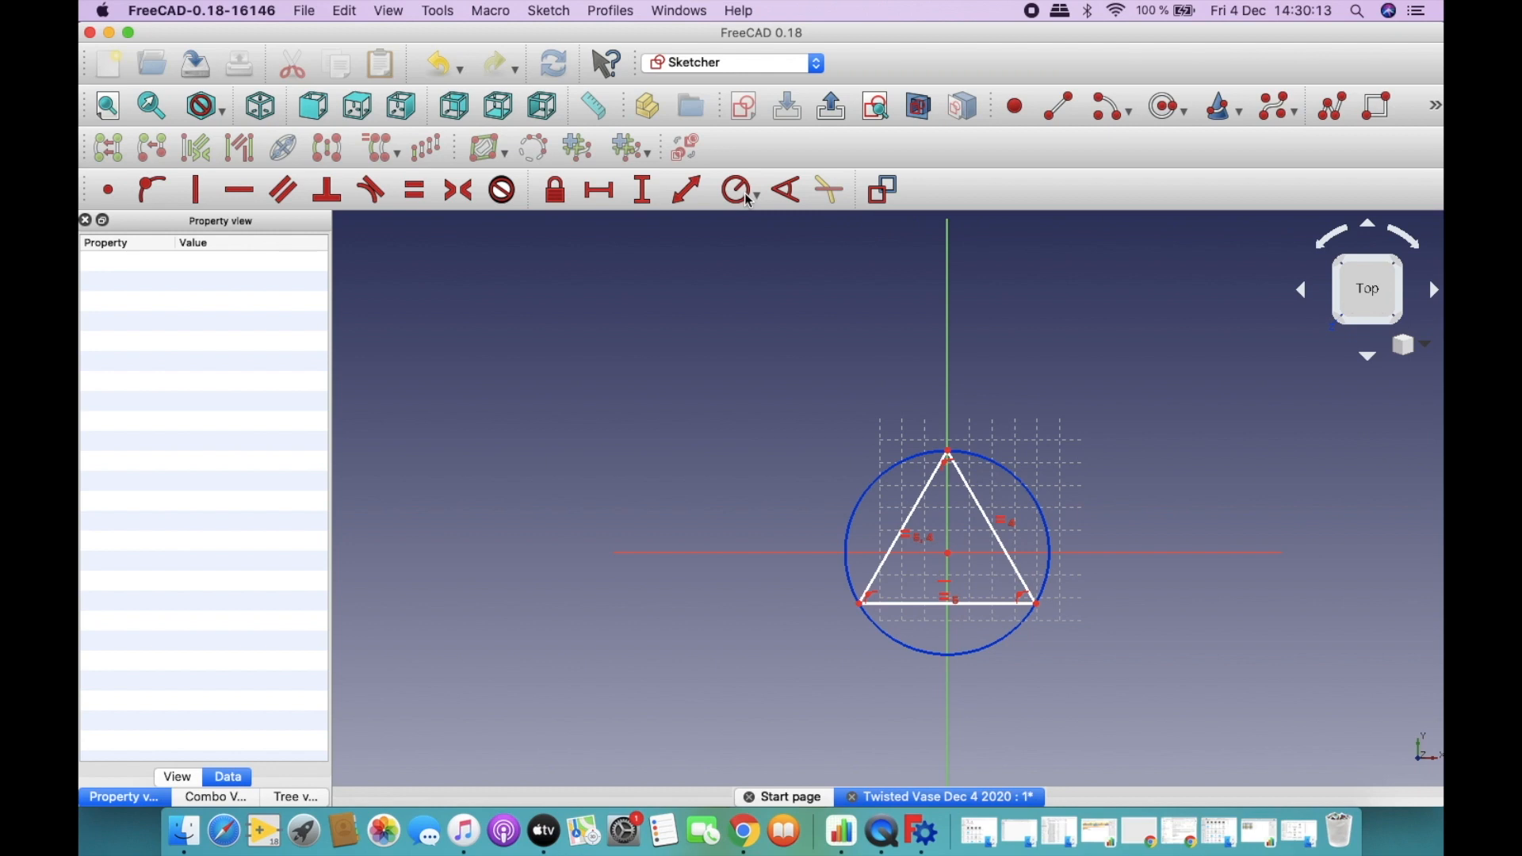
{"action": "left_click", "coordinate": [1008, 473]}
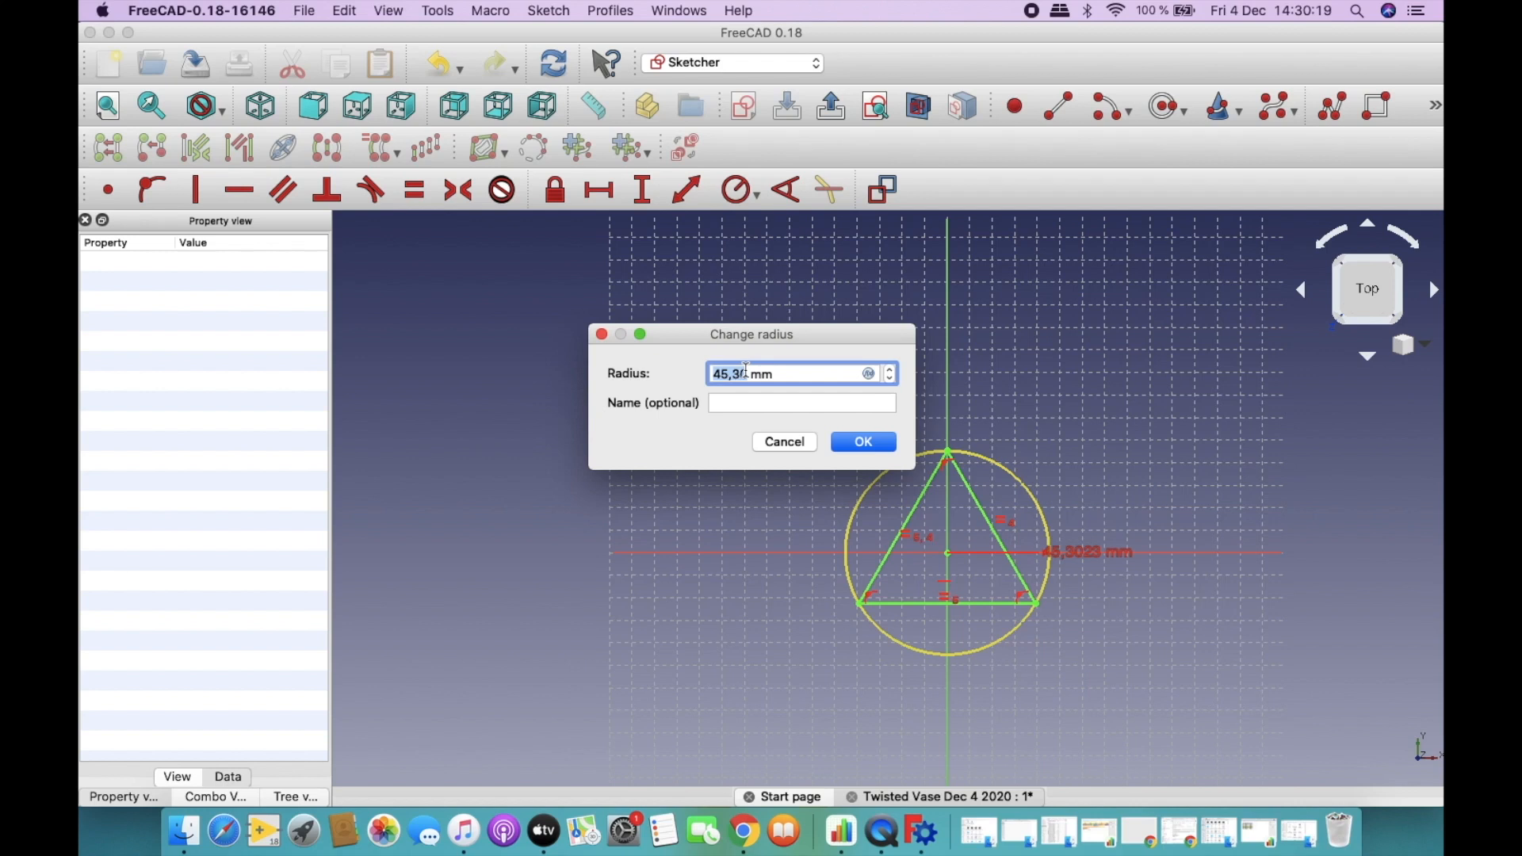
{"action": "type", "text": "30"}
{"action": "left_click", "coordinate": [864, 442]}
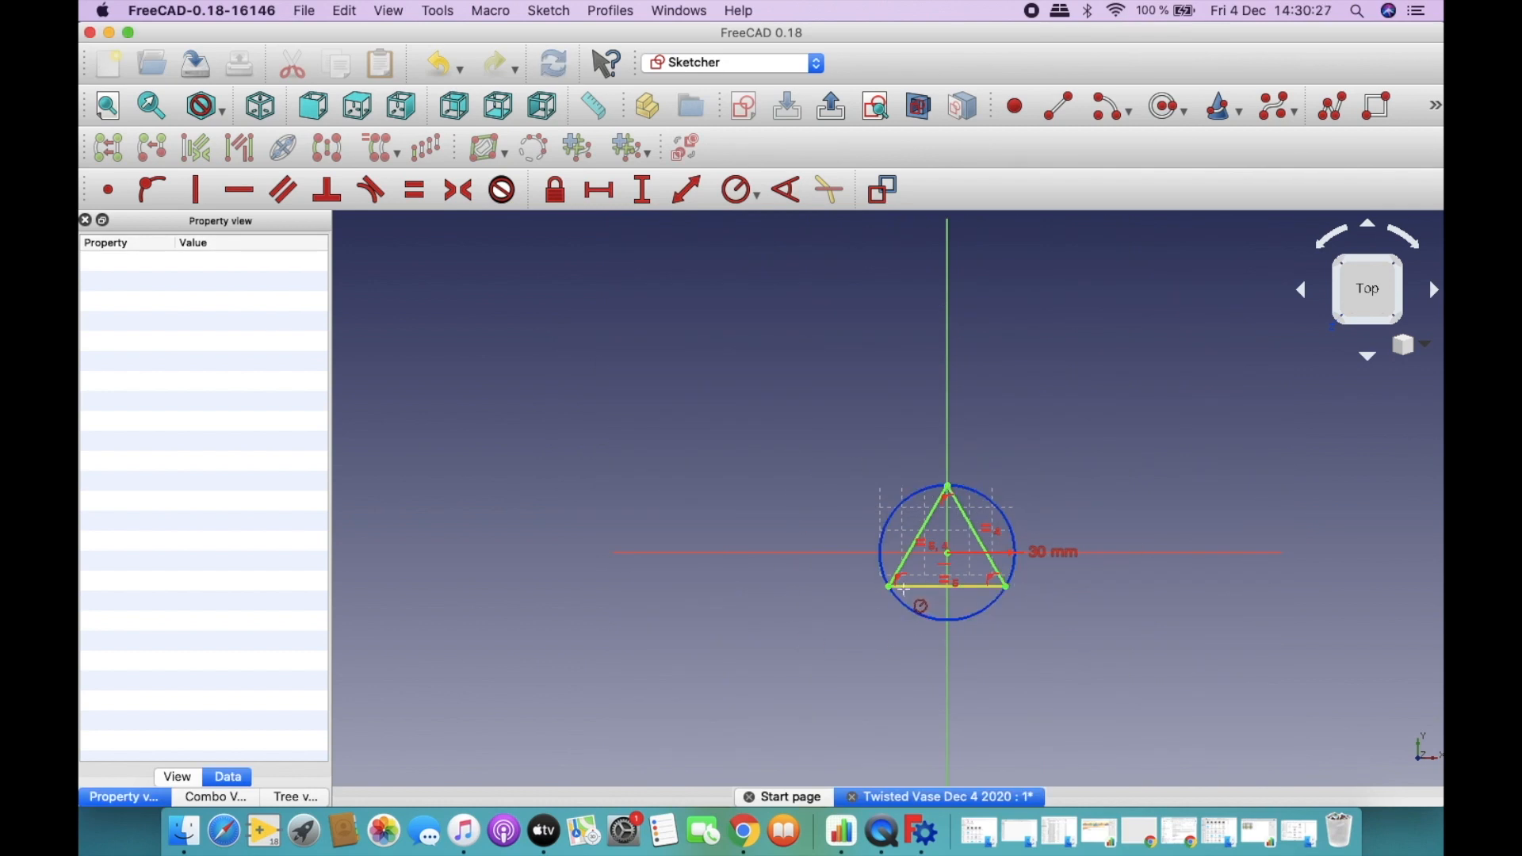
Save the document.
{"action": "key", "text": "super+s"}
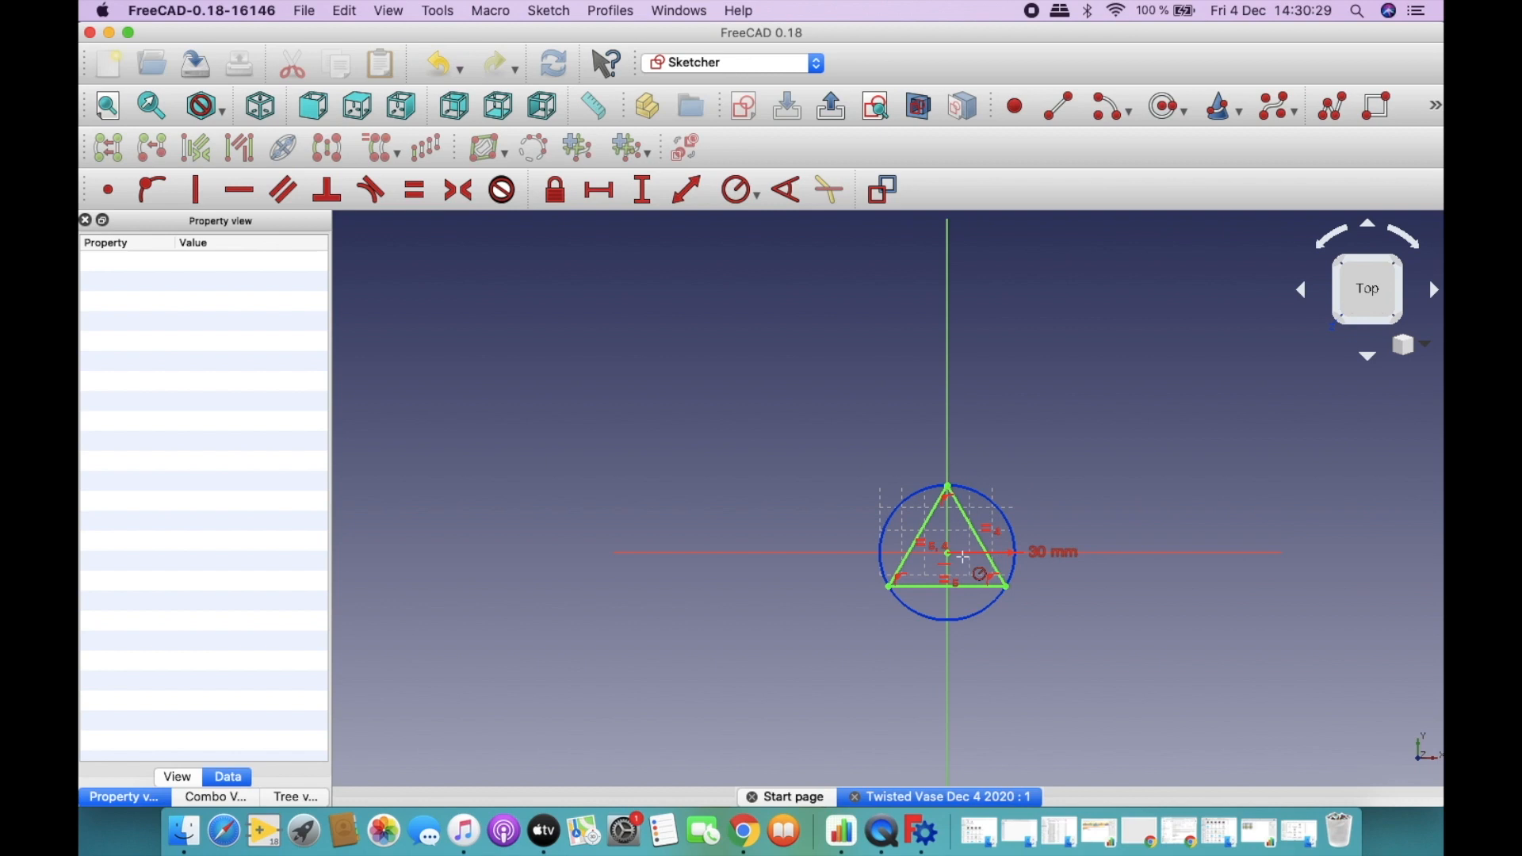
Examine the triangle sketch's geometry, solver status, constraint list and element list.
{"action": "left_click", "coordinate": [85, 220]}
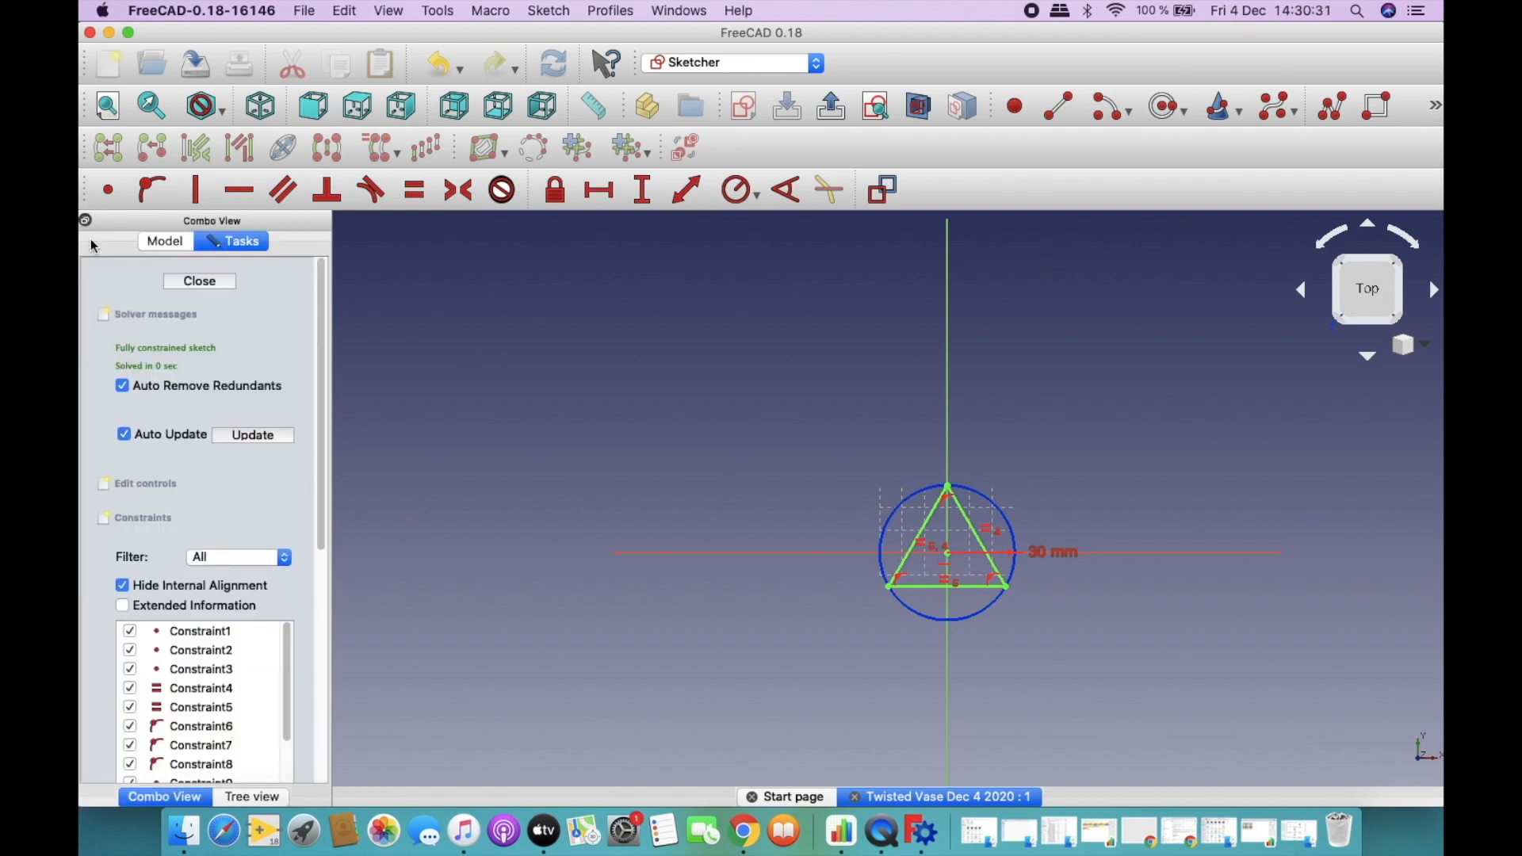
{"action": "left_click_drag", "start_coordinate": [324, 330], "coordinate": [313, 452]}
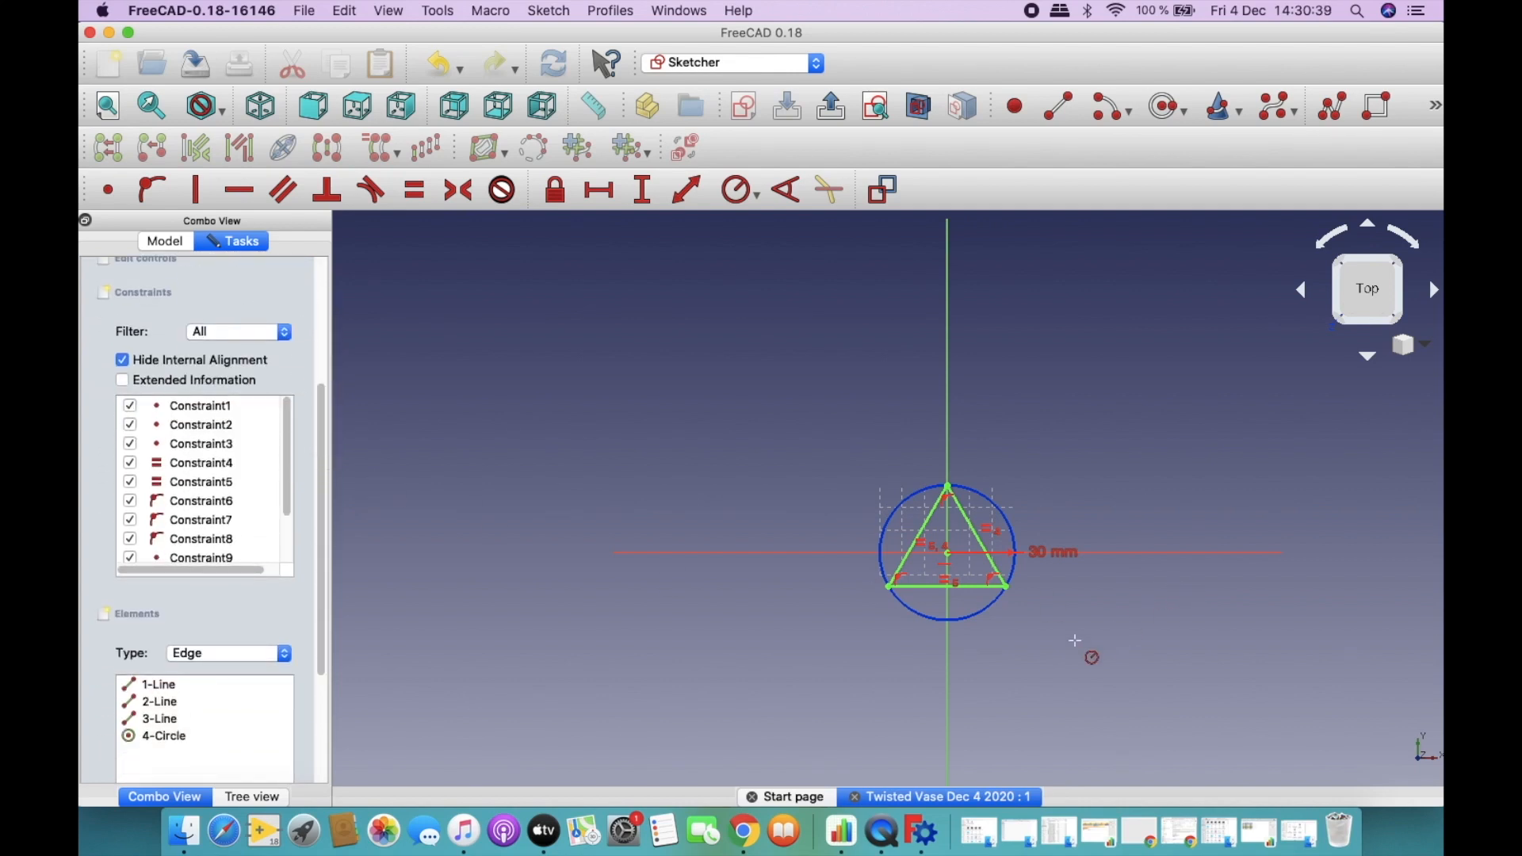
{"action": "scroll", "coordinate": [1086, 638], "scroll_direction": "up", "scroll_amount": 2}
{"action": "scroll", "coordinate": [875, 447], "scroll_direction": "up", "scroll_amount": 2}
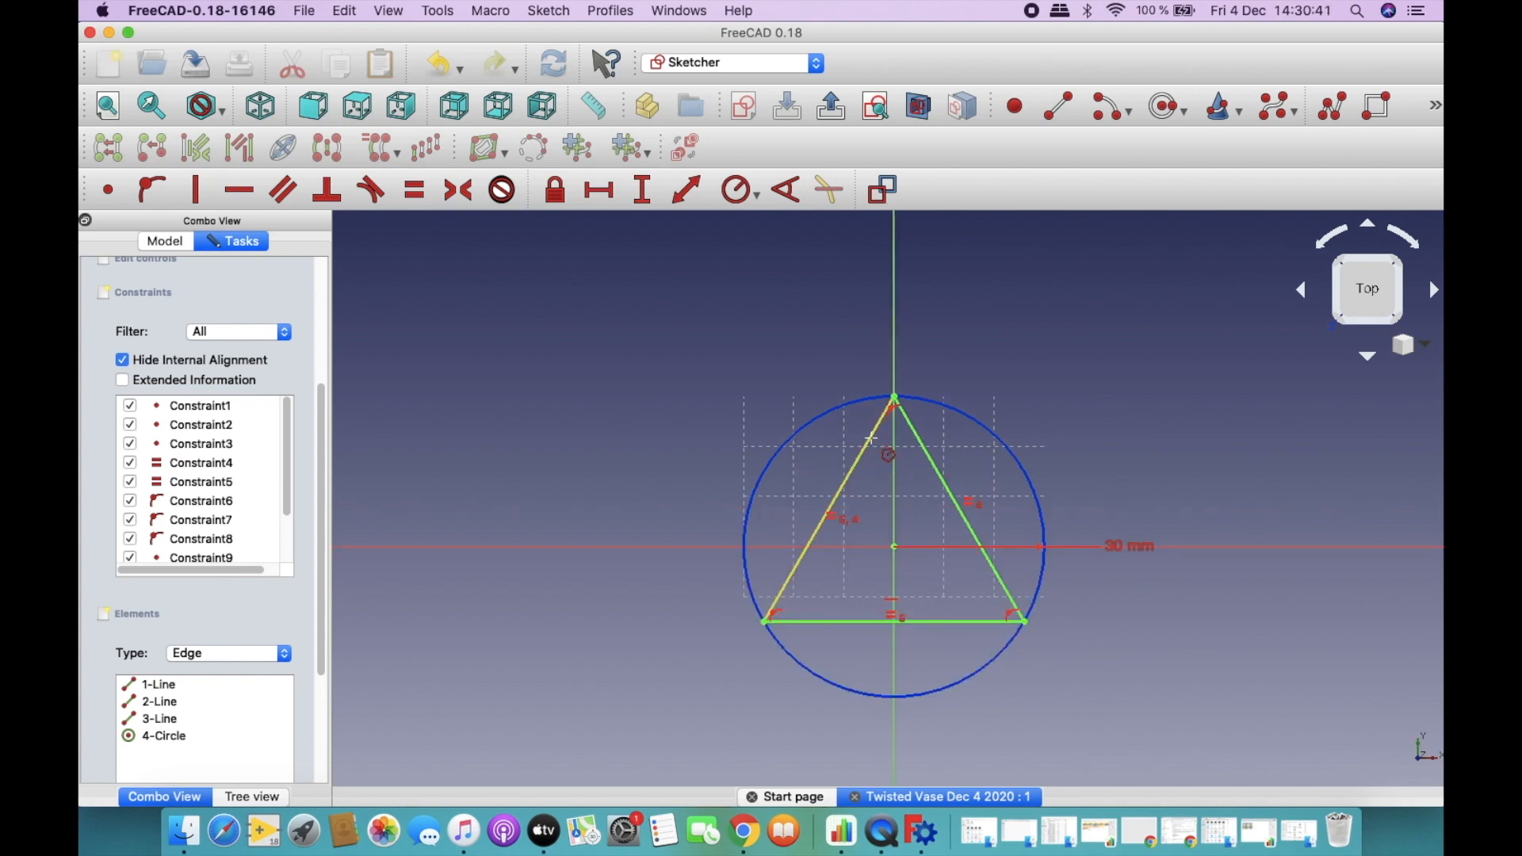
{"action": "scroll", "coordinate": [923, 496], "scroll_direction": "up", "scroll_amount": 2}
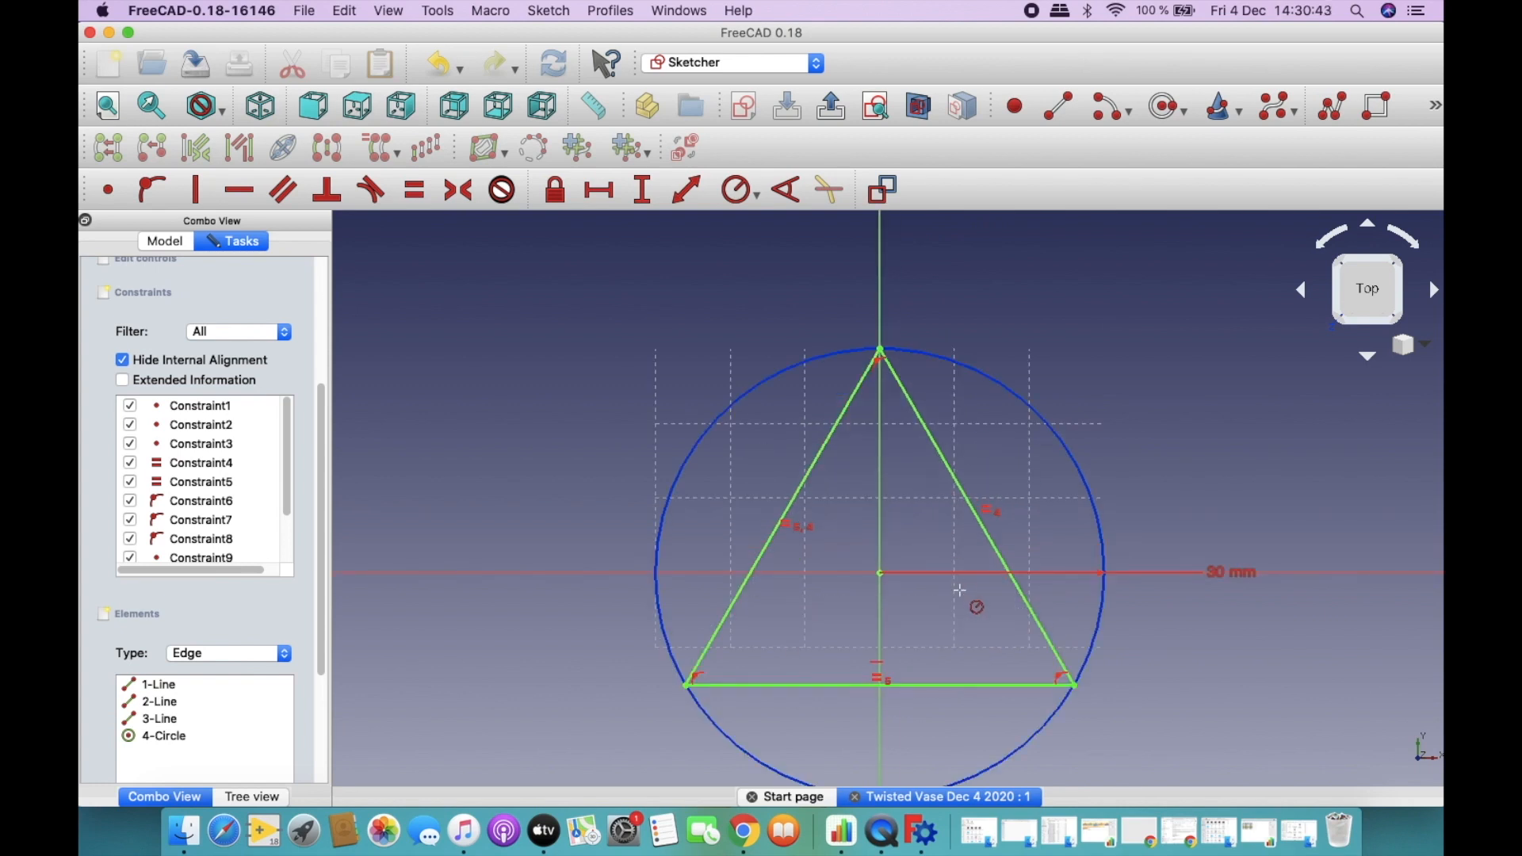
{"action": "scroll", "coordinate": [959, 591], "scroll_direction": "down", "scroll_amount": 2}
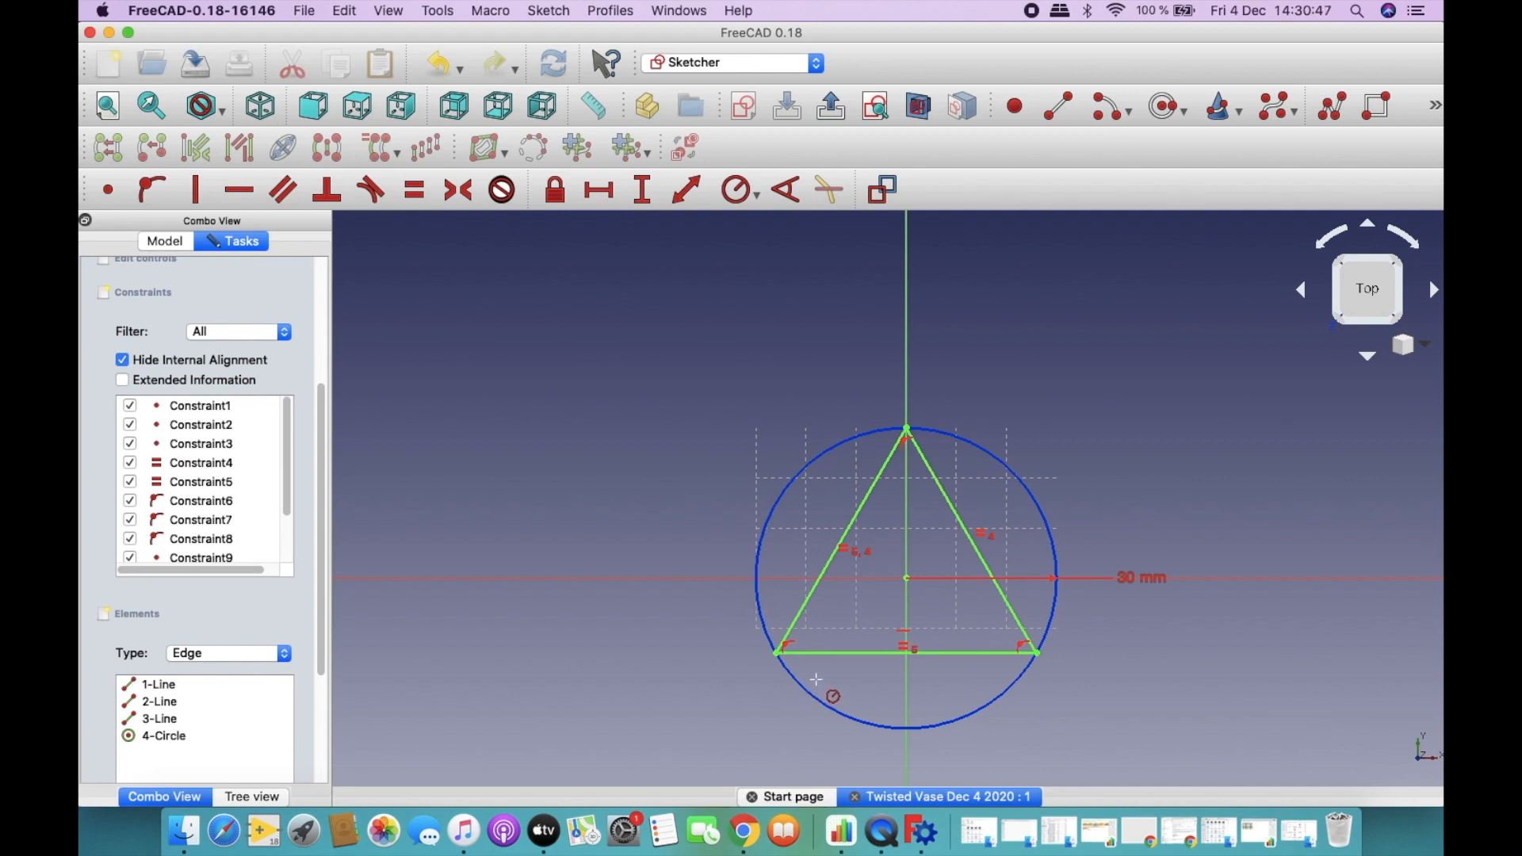
{"action": "left_click", "coordinate": [111, 112]}
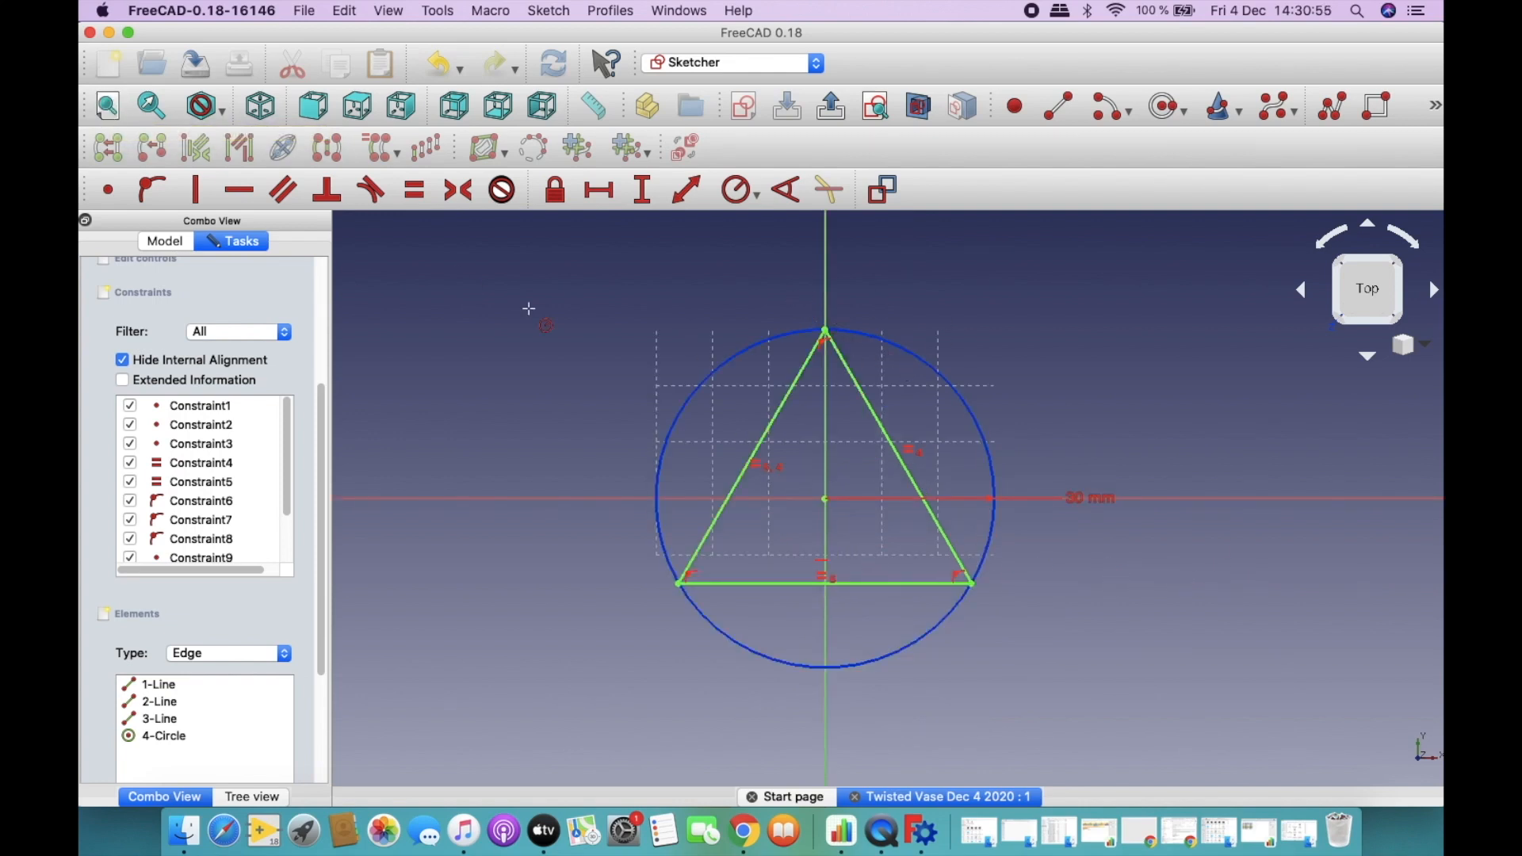
{"action": "left_click_drag", "start_coordinate": [241, 248], "coordinate": [254, 317]}
{"action": "left_click_drag", "start_coordinate": [325, 401], "coordinate": [323, 245]}
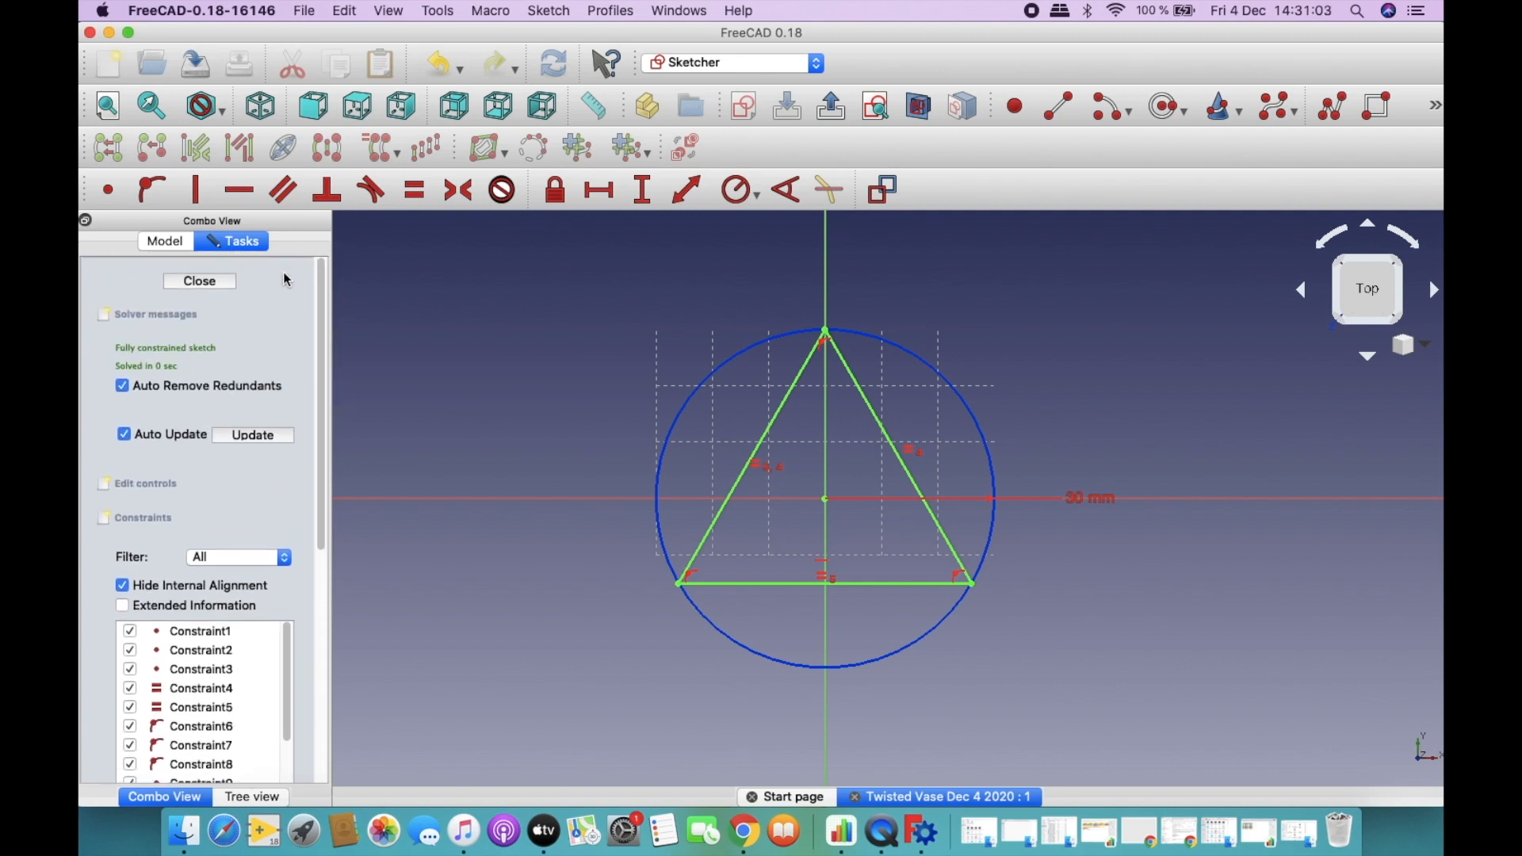
{"action": "left_click", "coordinate": [164, 240]}
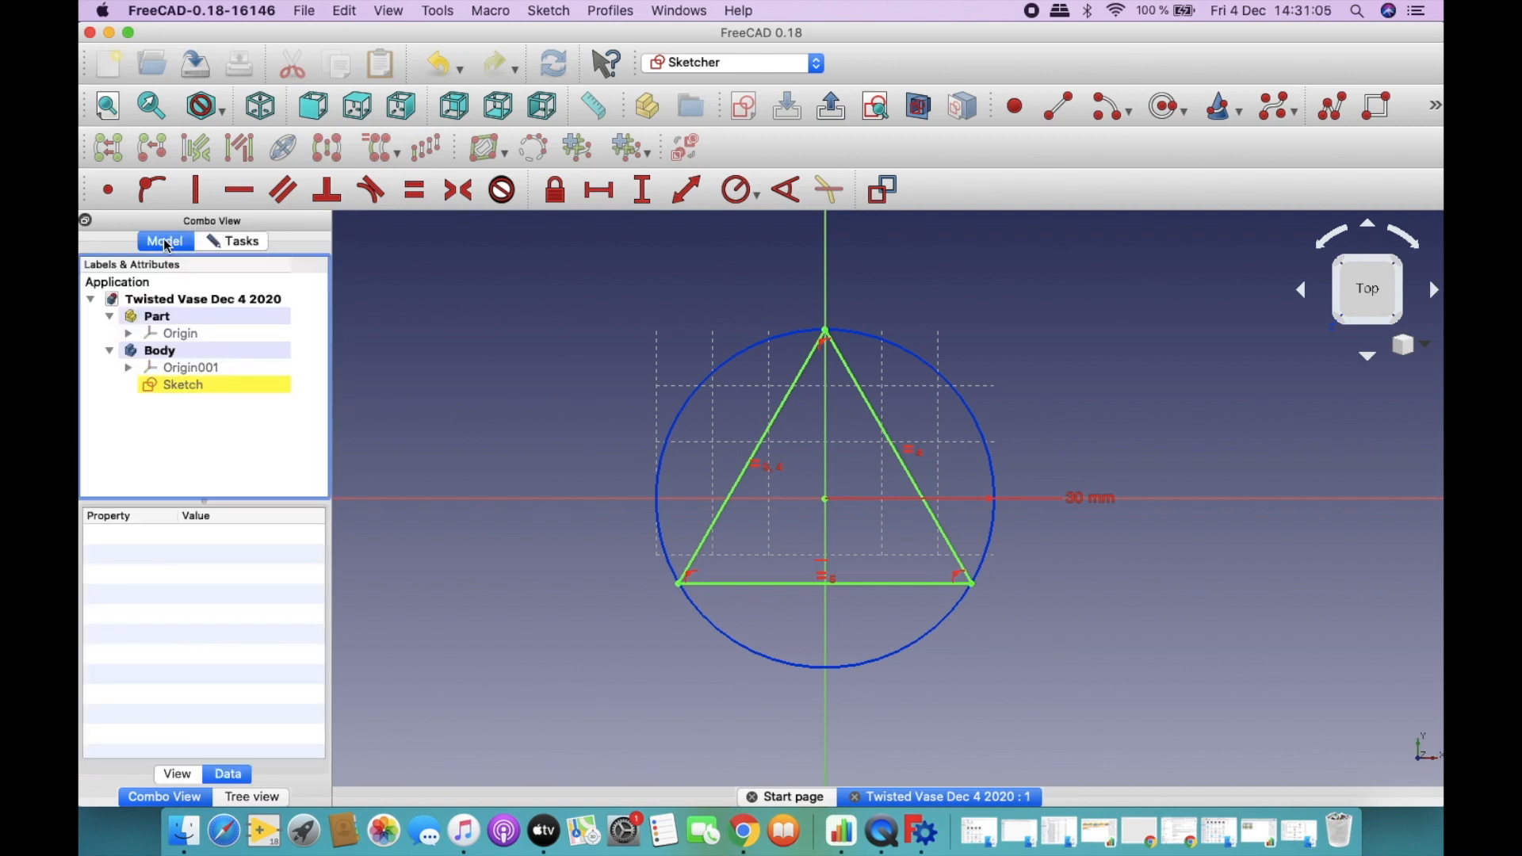
{"action": "left_click", "coordinate": [247, 247]}
{"action": "left_click_drag", "start_coordinate": [325, 344], "coordinate": [309, 493]}
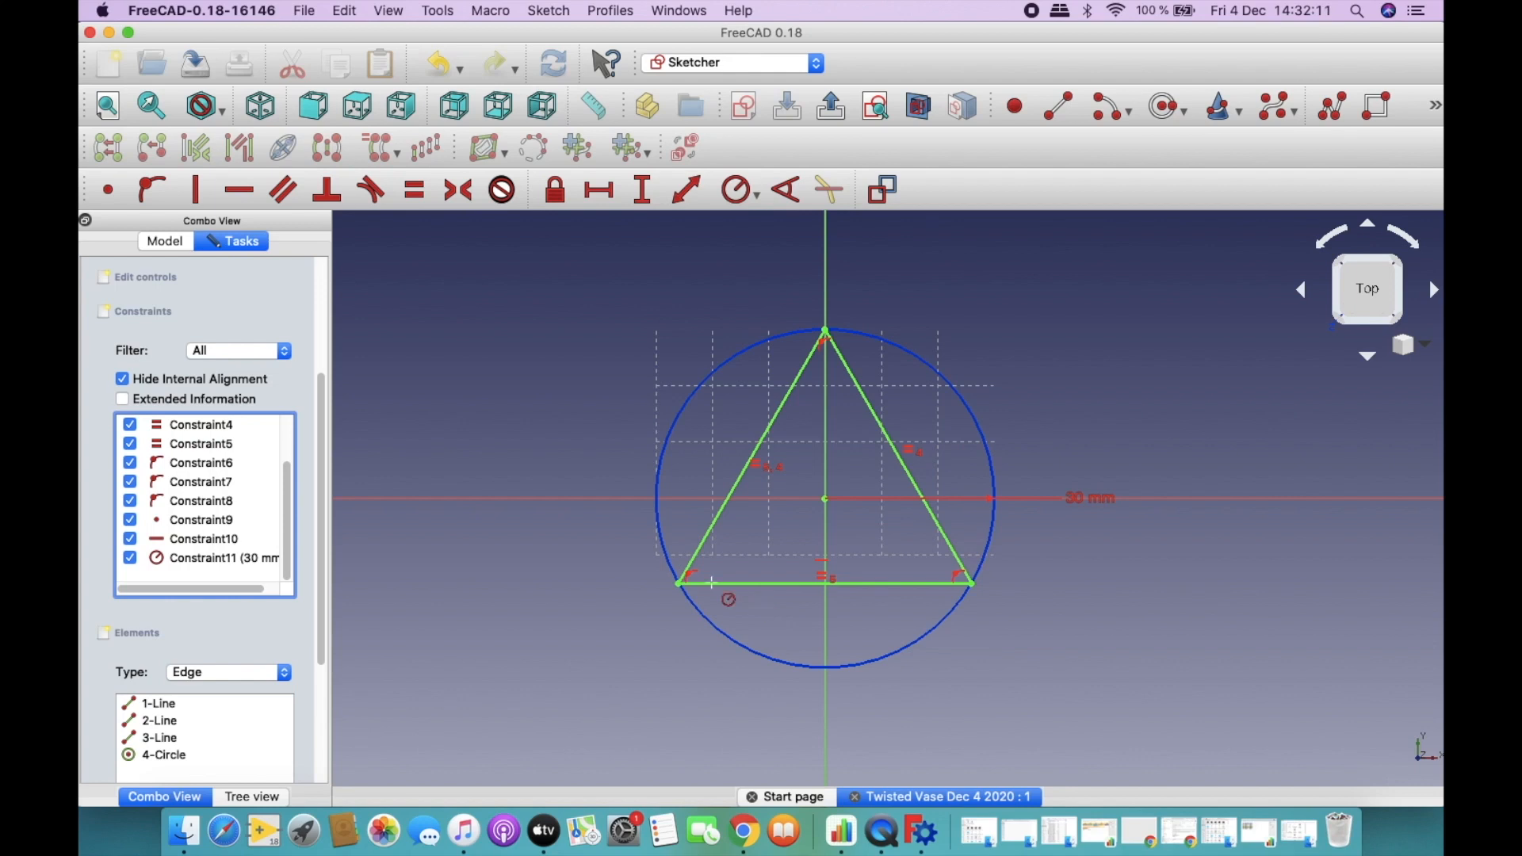
Close the triangle sketch.
{"action": "left_click_drag", "start_coordinate": [325, 372], "coordinate": [326, 282]}
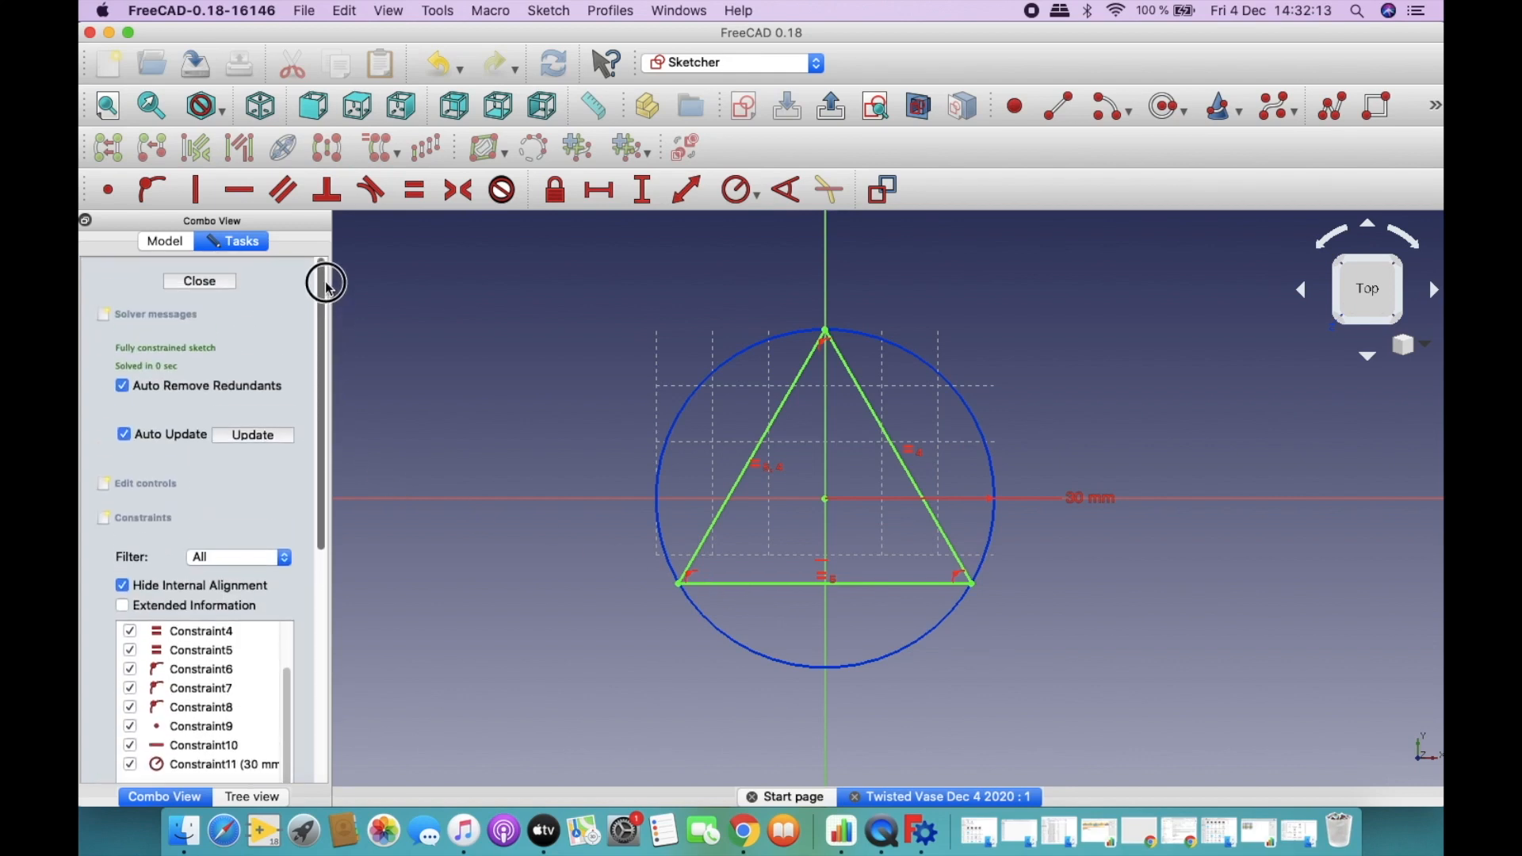
{"action": "left_click", "coordinate": [212, 287]}
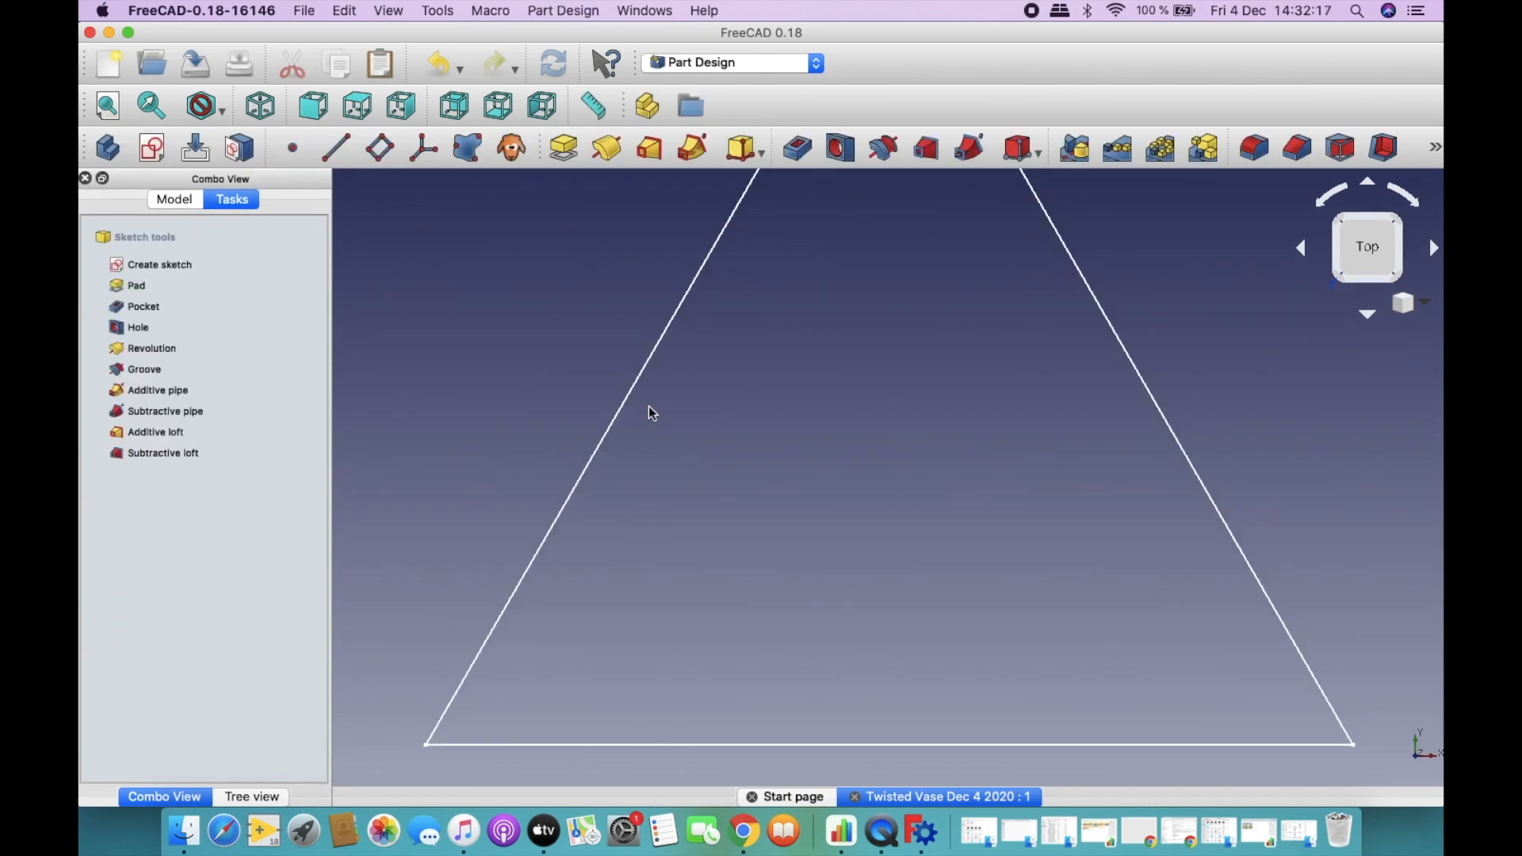
{"action": "left_click", "coordinate": [111, 111]}
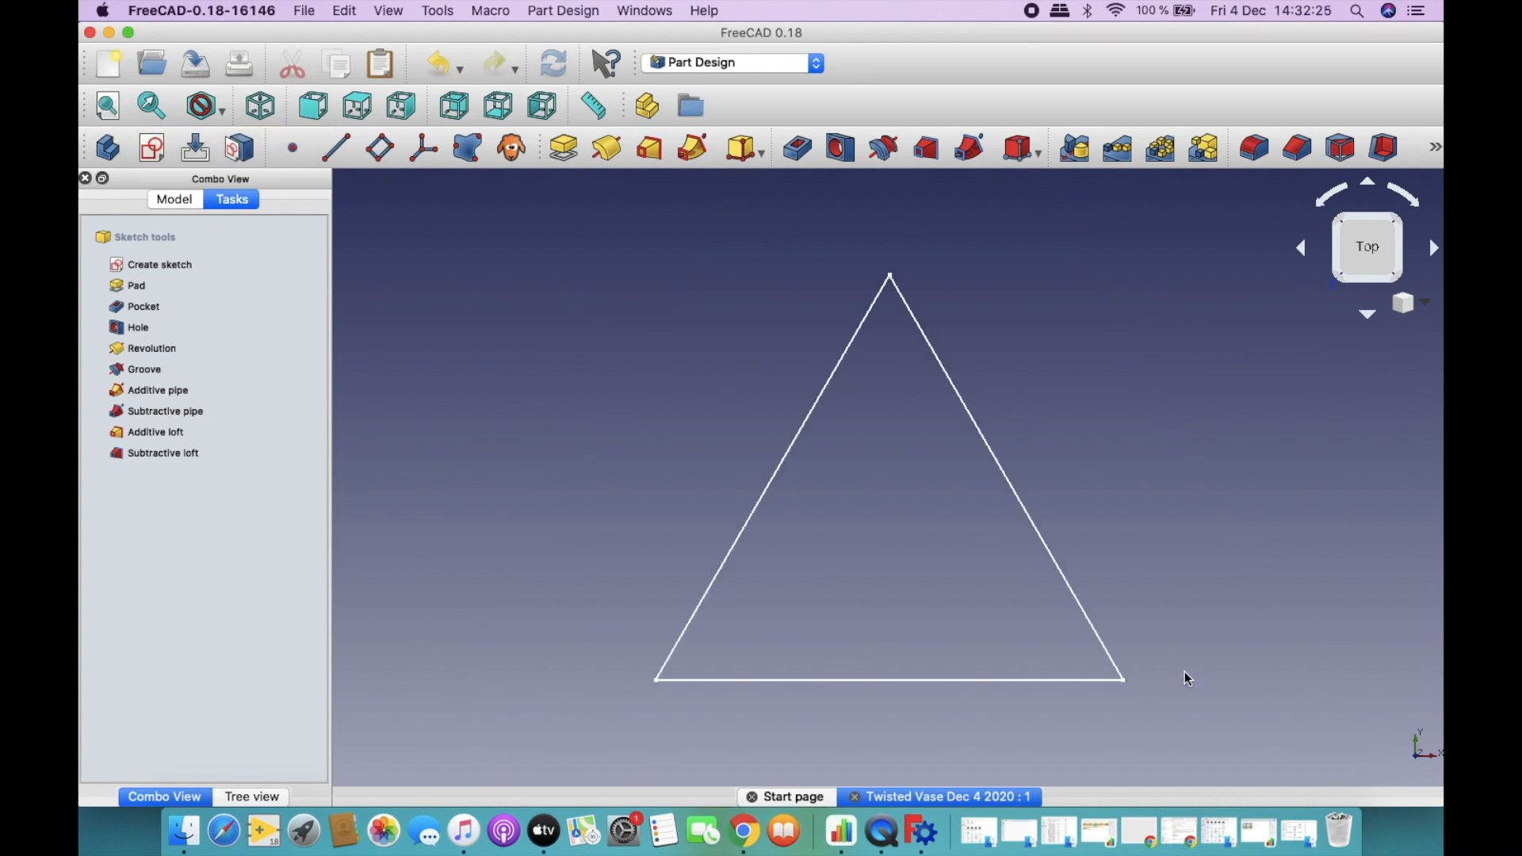
Duplicate the triangle sketch without copying its dependencies, and move the copy into Body.
{"action": "left_click", "coordinate": [180, 199]}
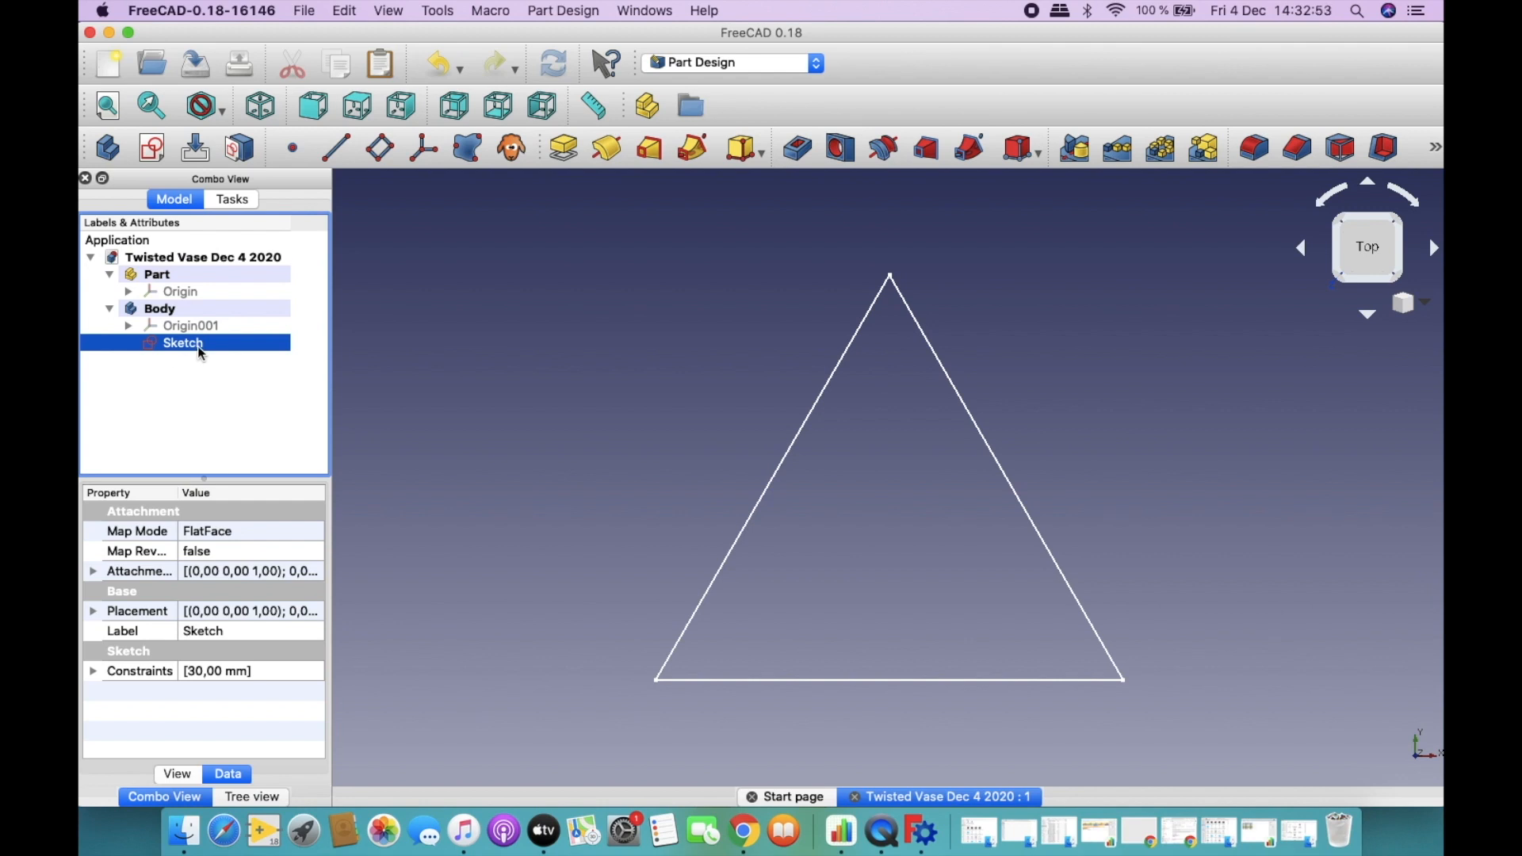
{"action": "key", "text": "super+c"}
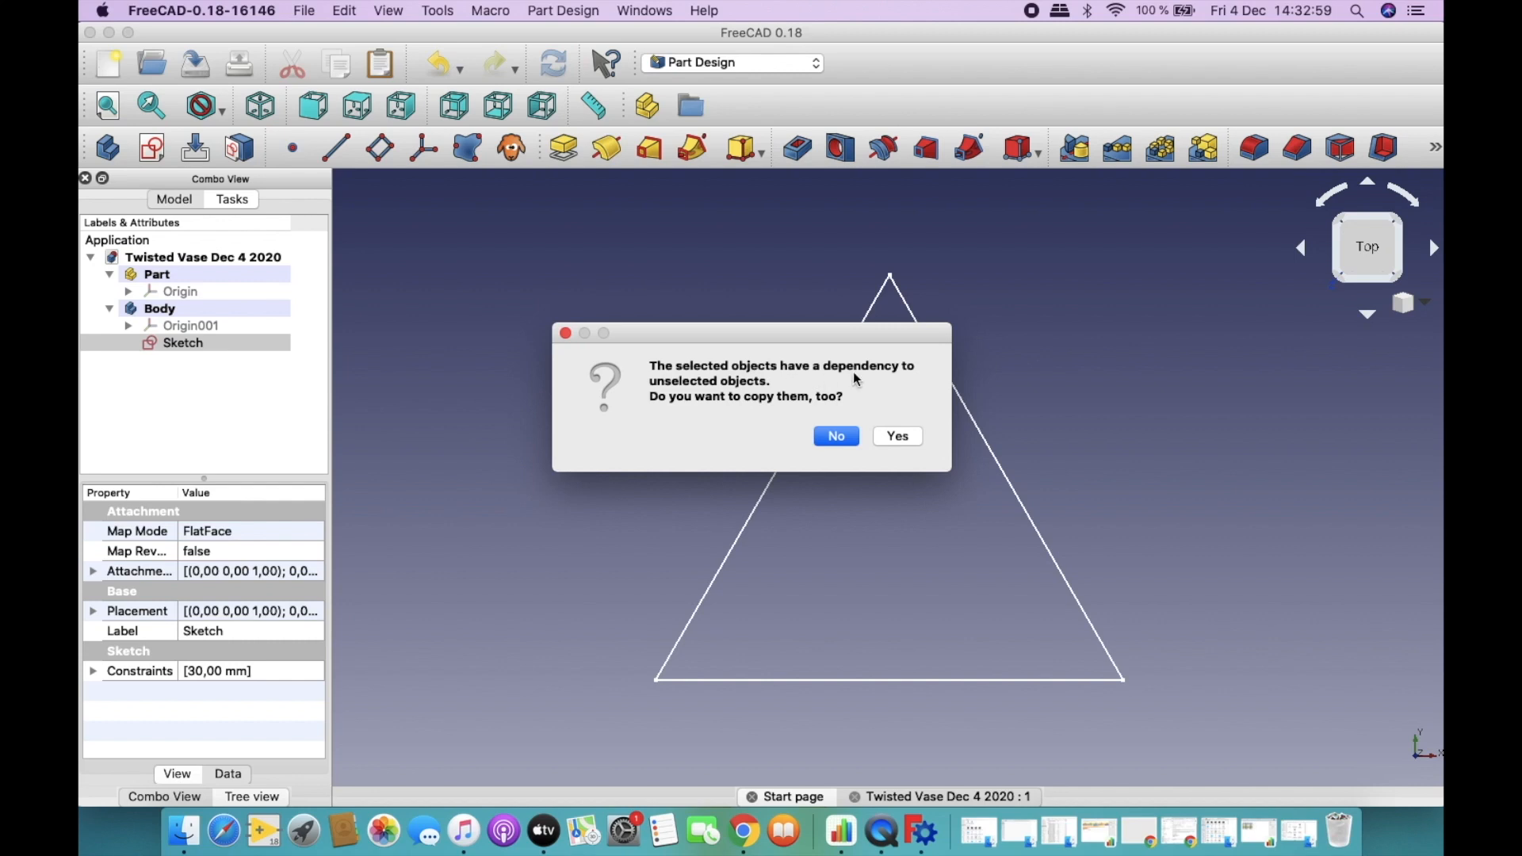
{"action": "left_click", "coordinate": [843, 439]}
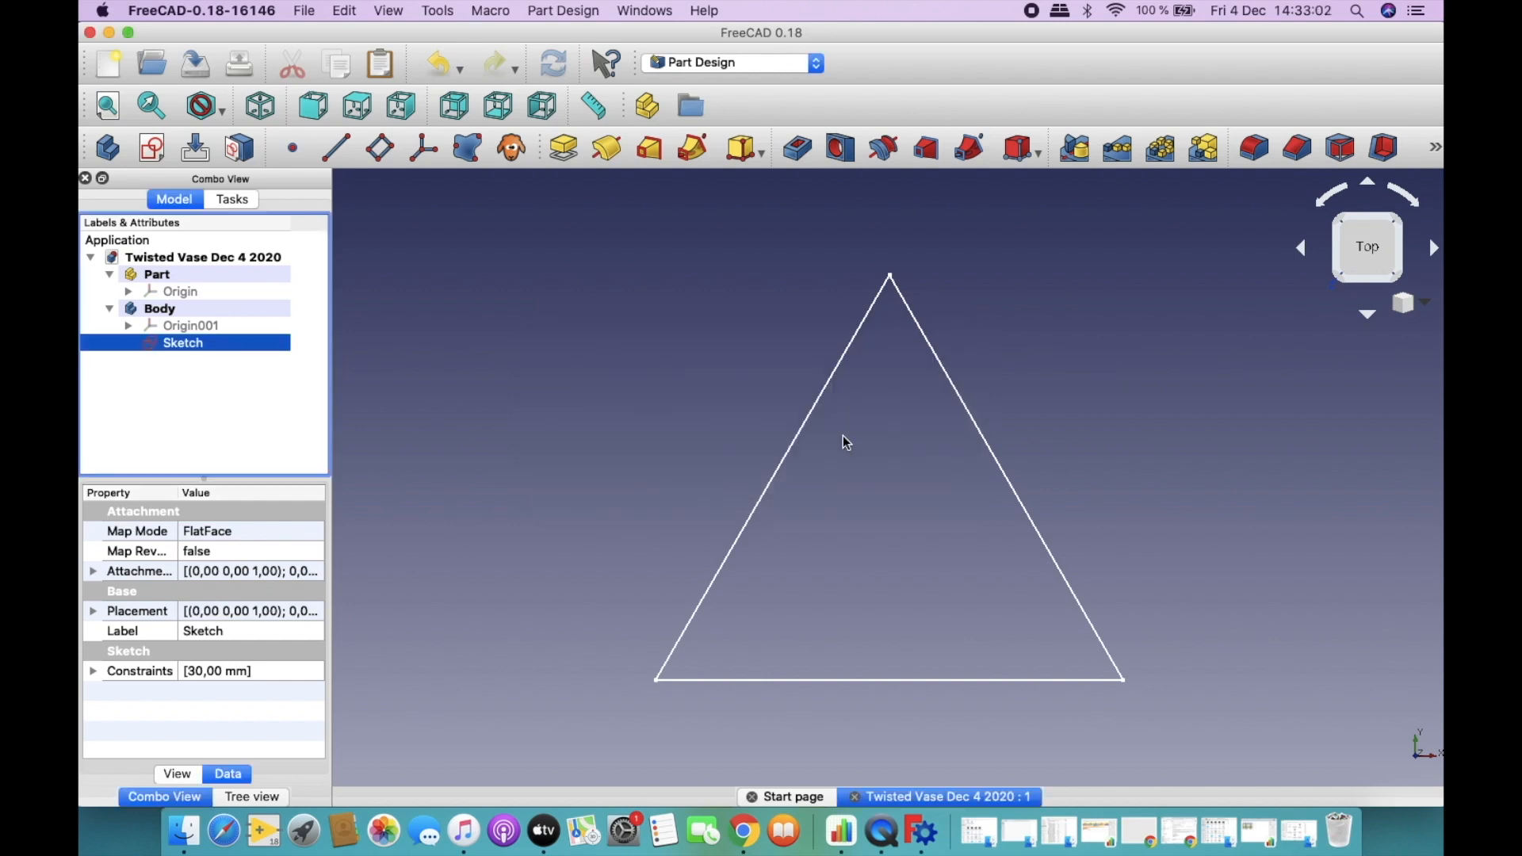
{"action": "left_click", "coordinate": [218, 384]}
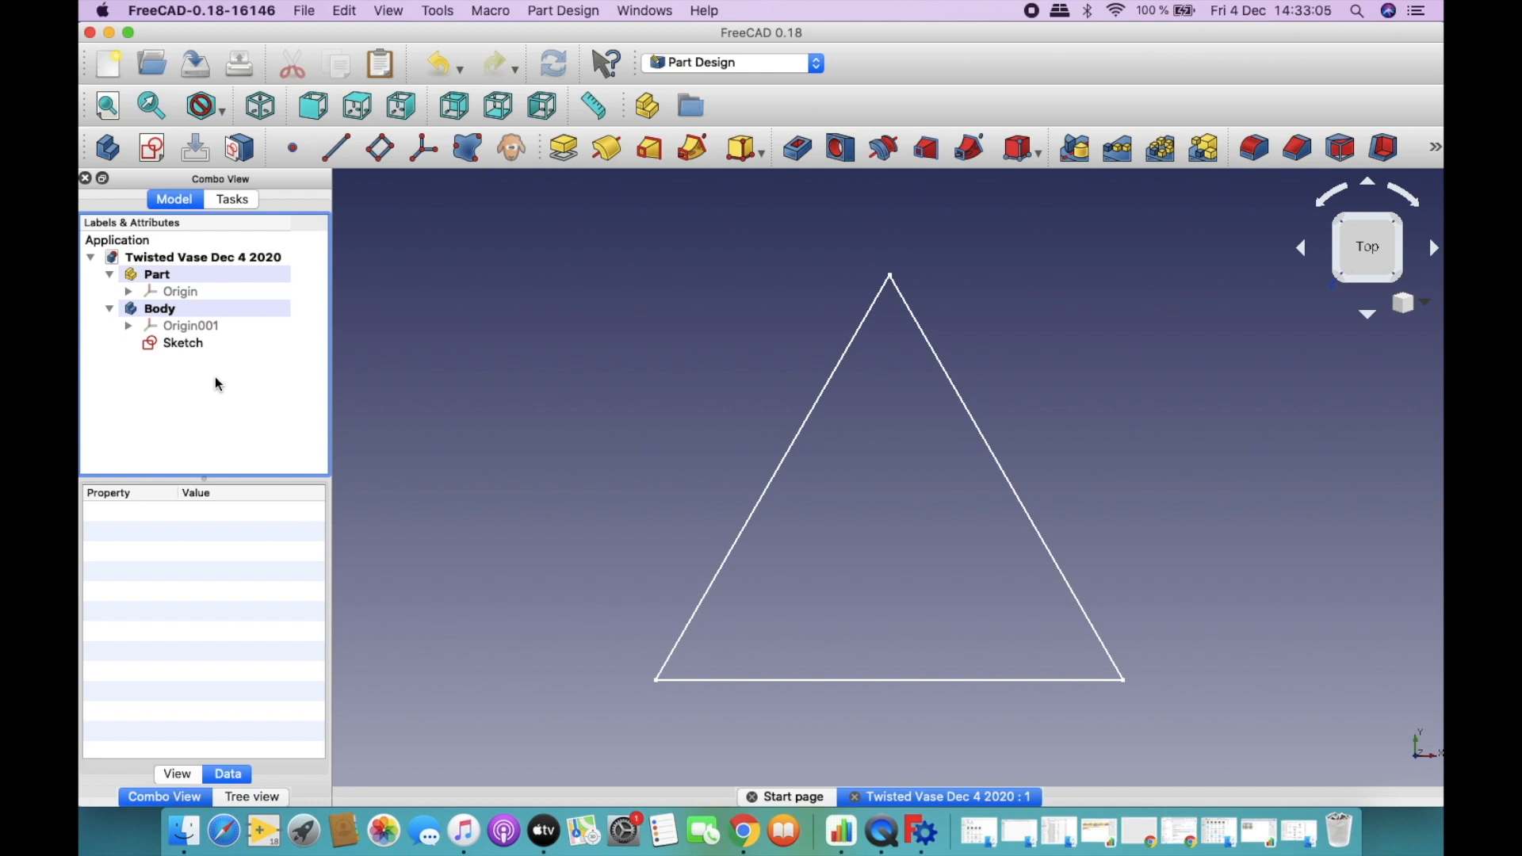
{"action": "key", "text": "super+v"}
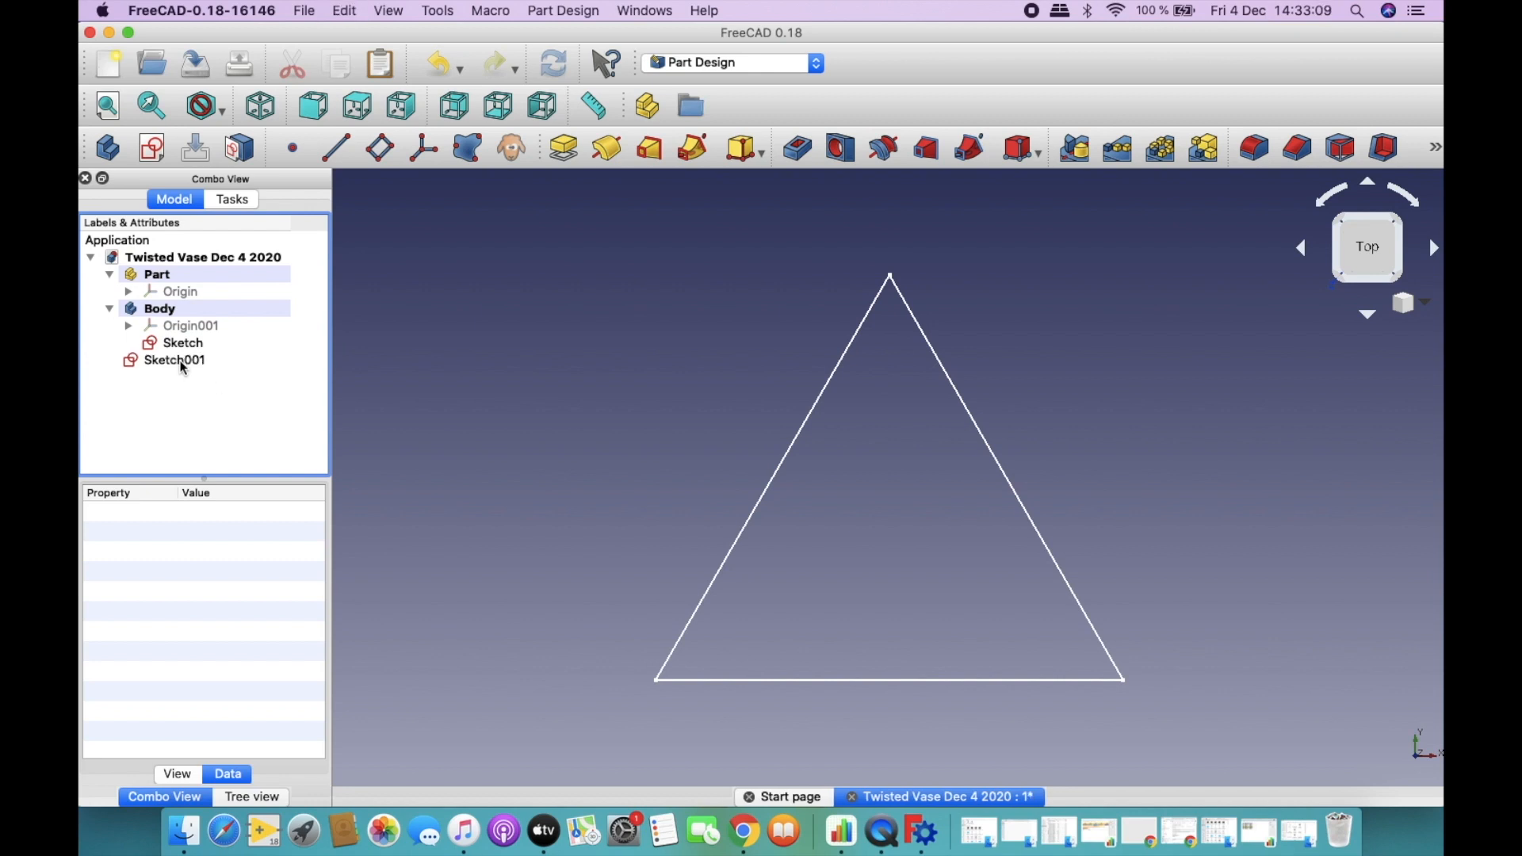
{"action": "left_click", "coordinate": [182, 364]}
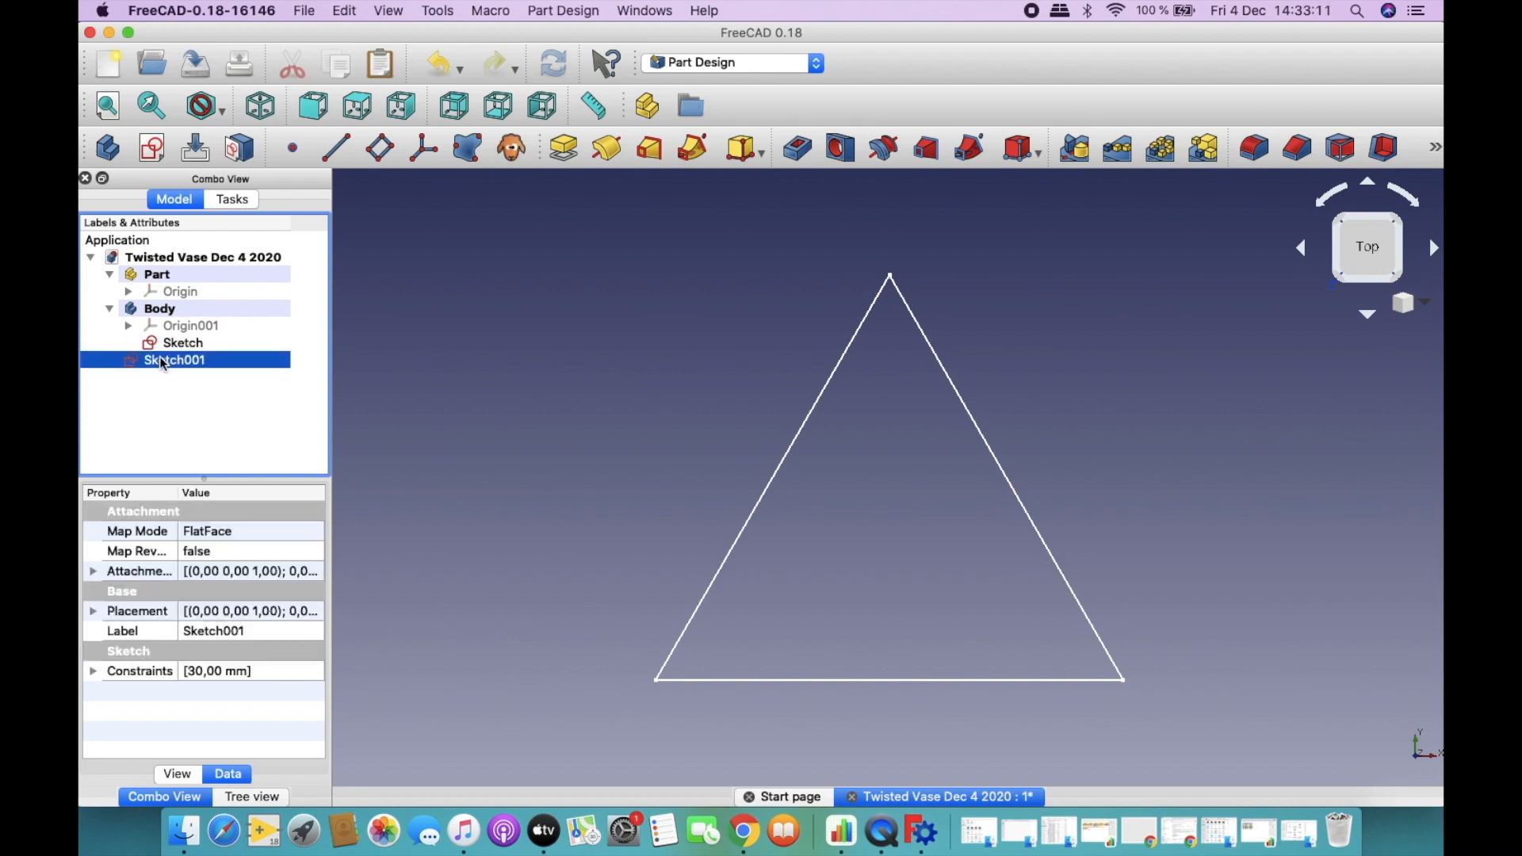
{"action": "left_click_drag", "start_coordinate": [167, 370], "coordinate": [176, 313]}
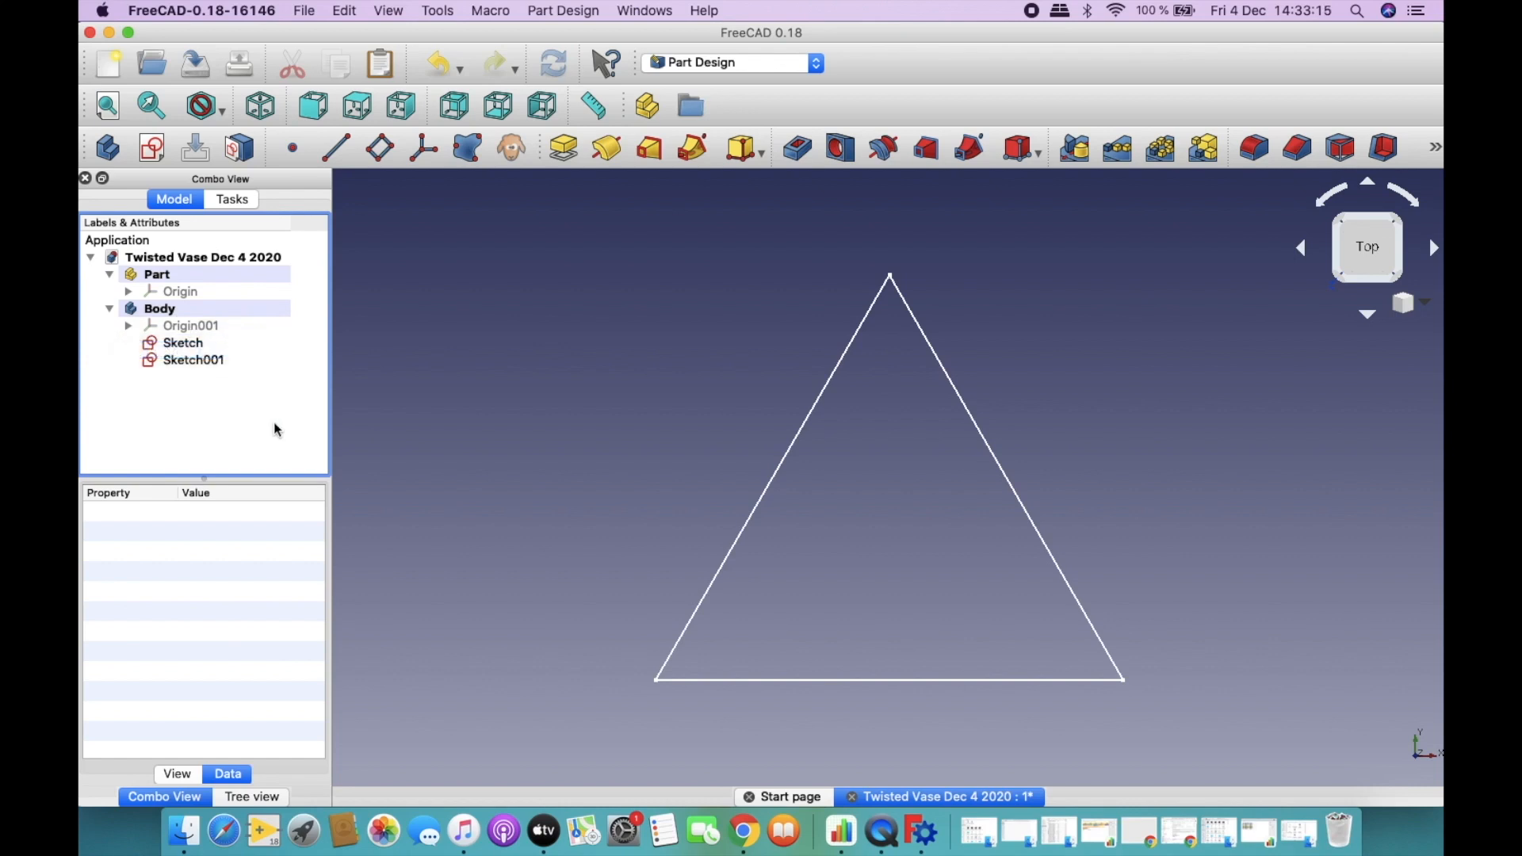
{"action": "left_click", "coordinate": [192, 365]}
{"action": "right_click", "coordinate": [200, 369]}
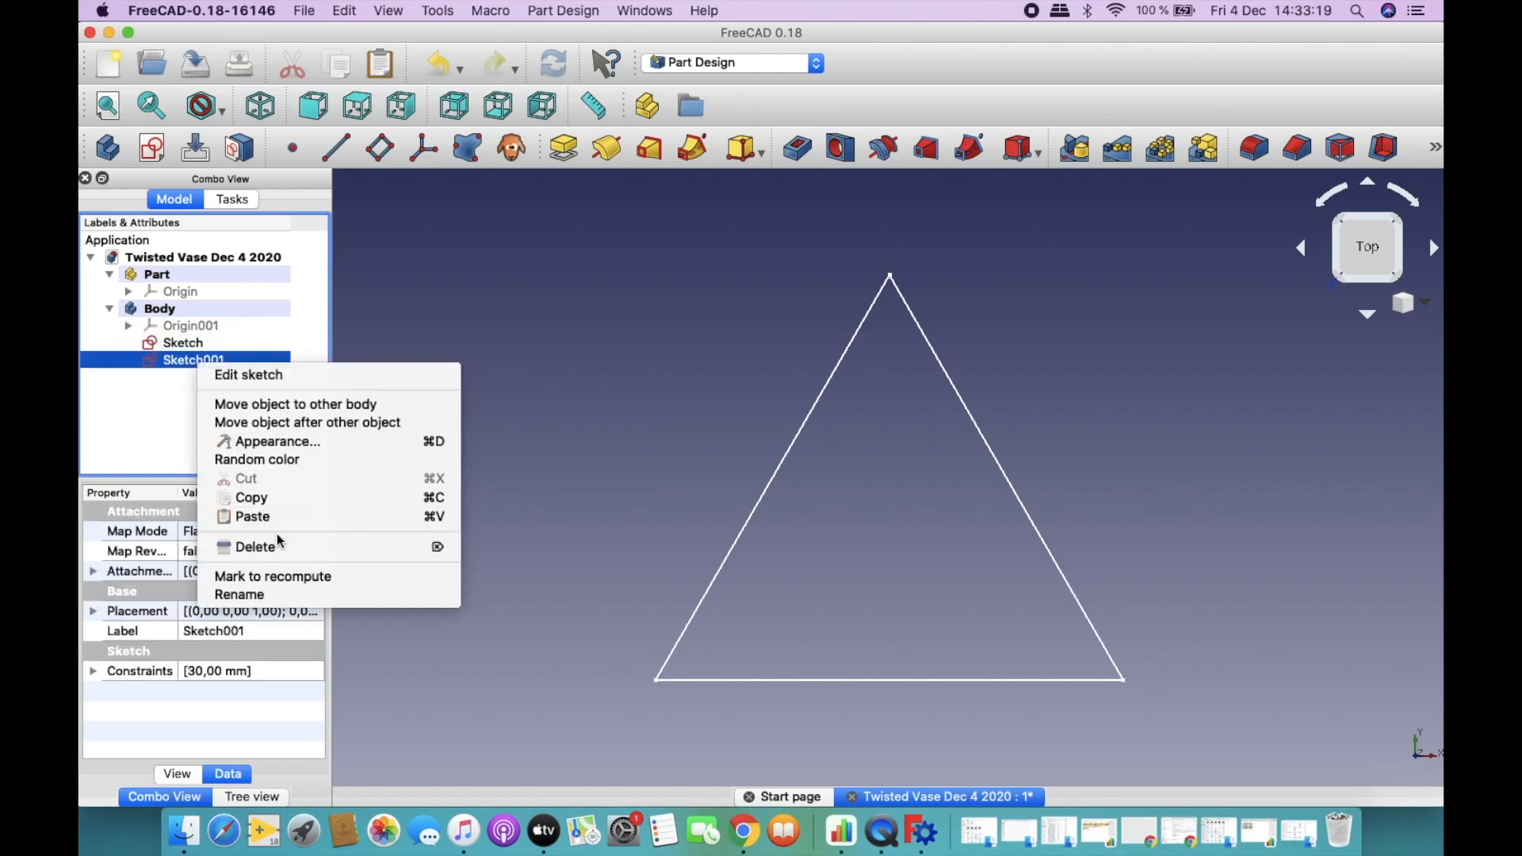
{"action": "left_click", "coordinate": [281, 596]}
{"action": "left_click_drag", "start_coordinate": [203, 351], "coordinate": [234, 357]}
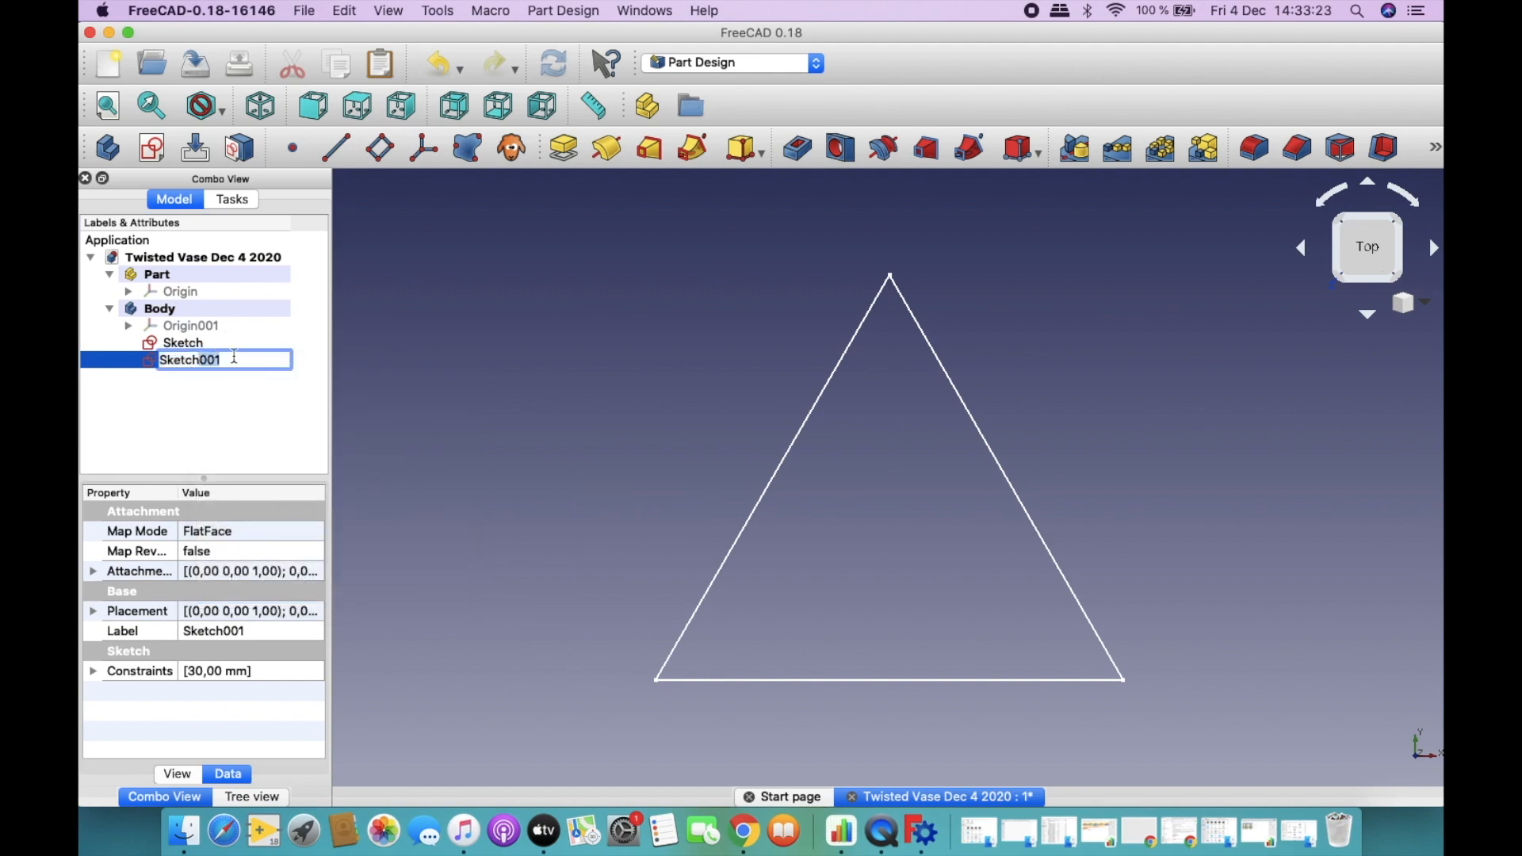
{"action": "left_click", "coordinate": [214, 399]}
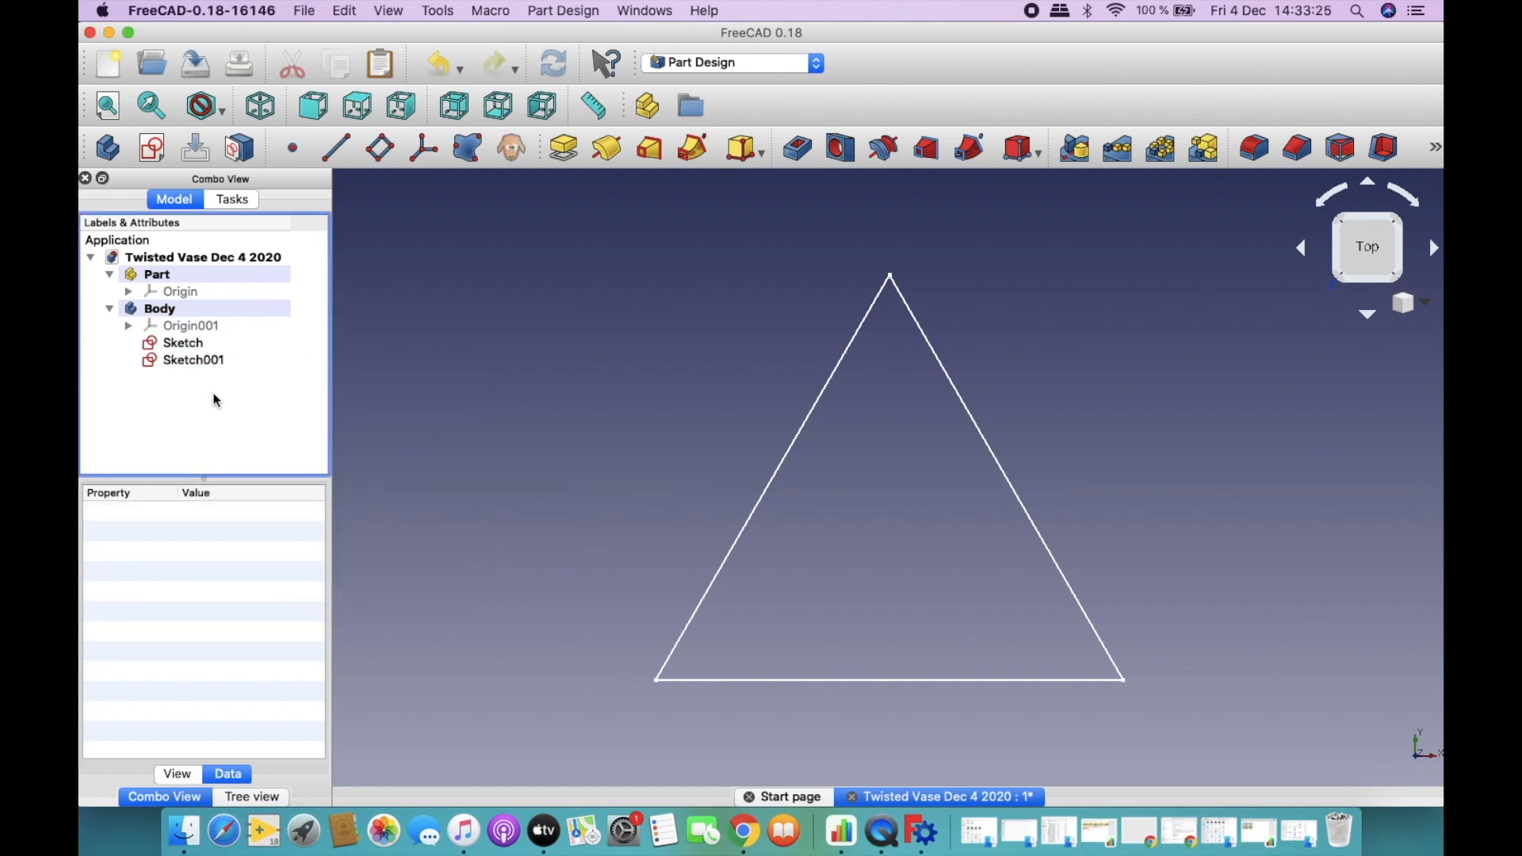
Set the copied sketch's attachment offset position to 50 mm in z.
{"action": "left_click", "coordinate": [209, 365]}
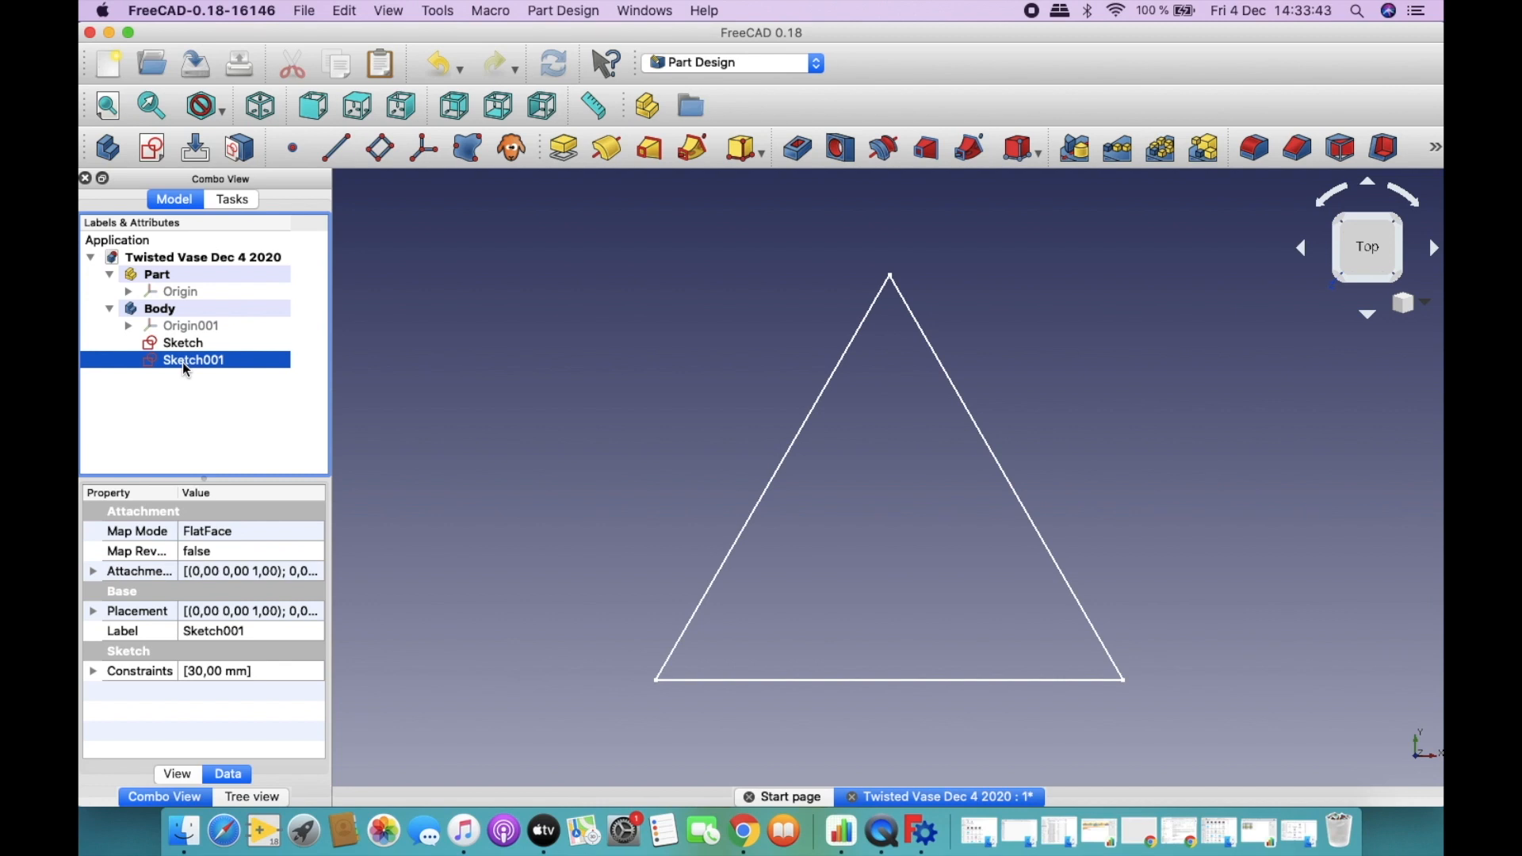
{"action": "left_click", "coordinate": [93, 573]}
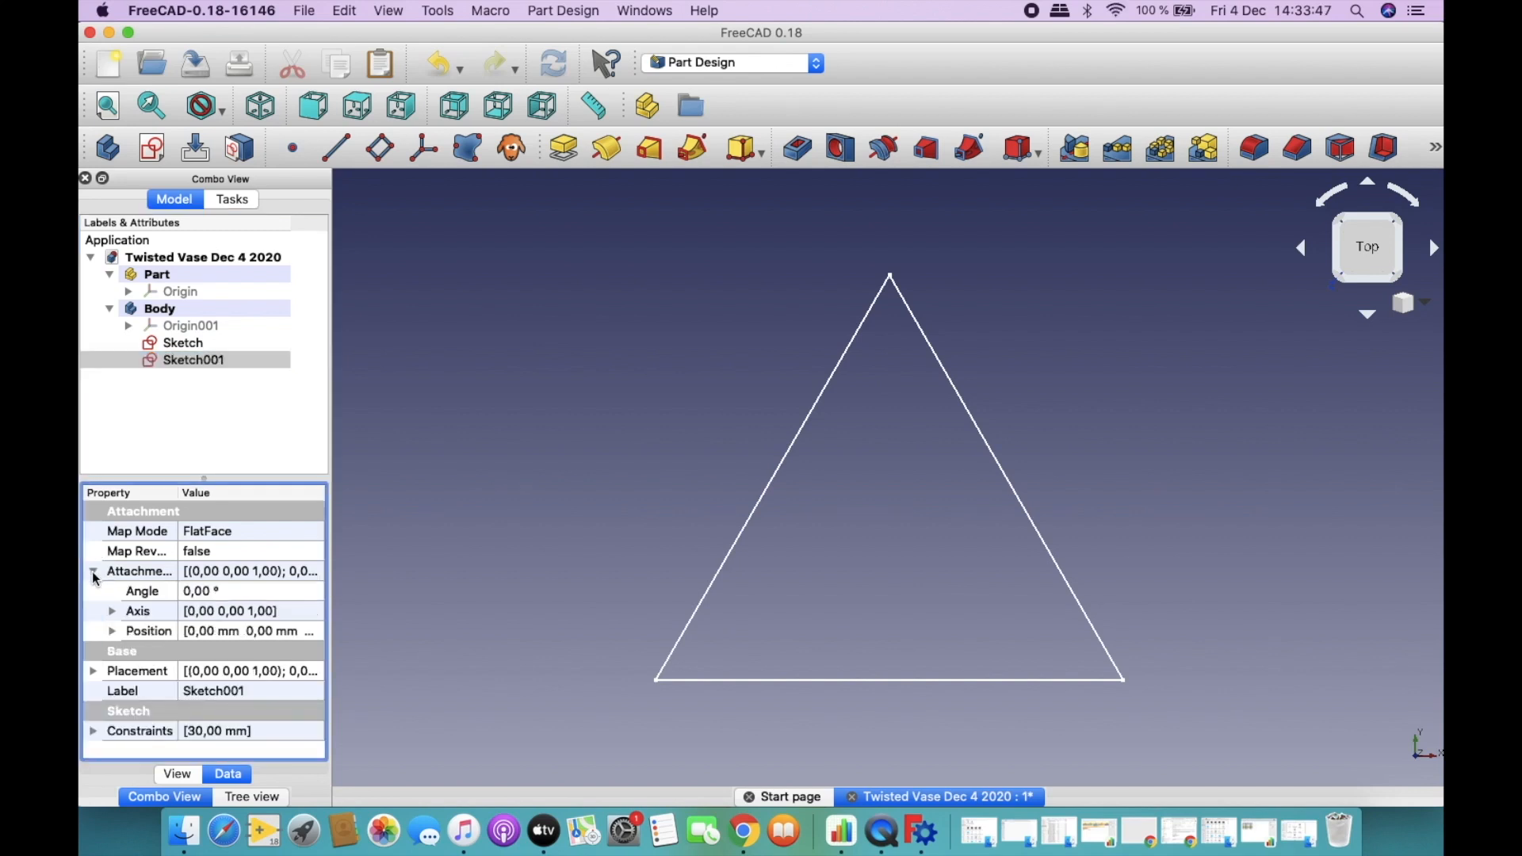
{"action": "left_click", "coordinate": [113, 631]}
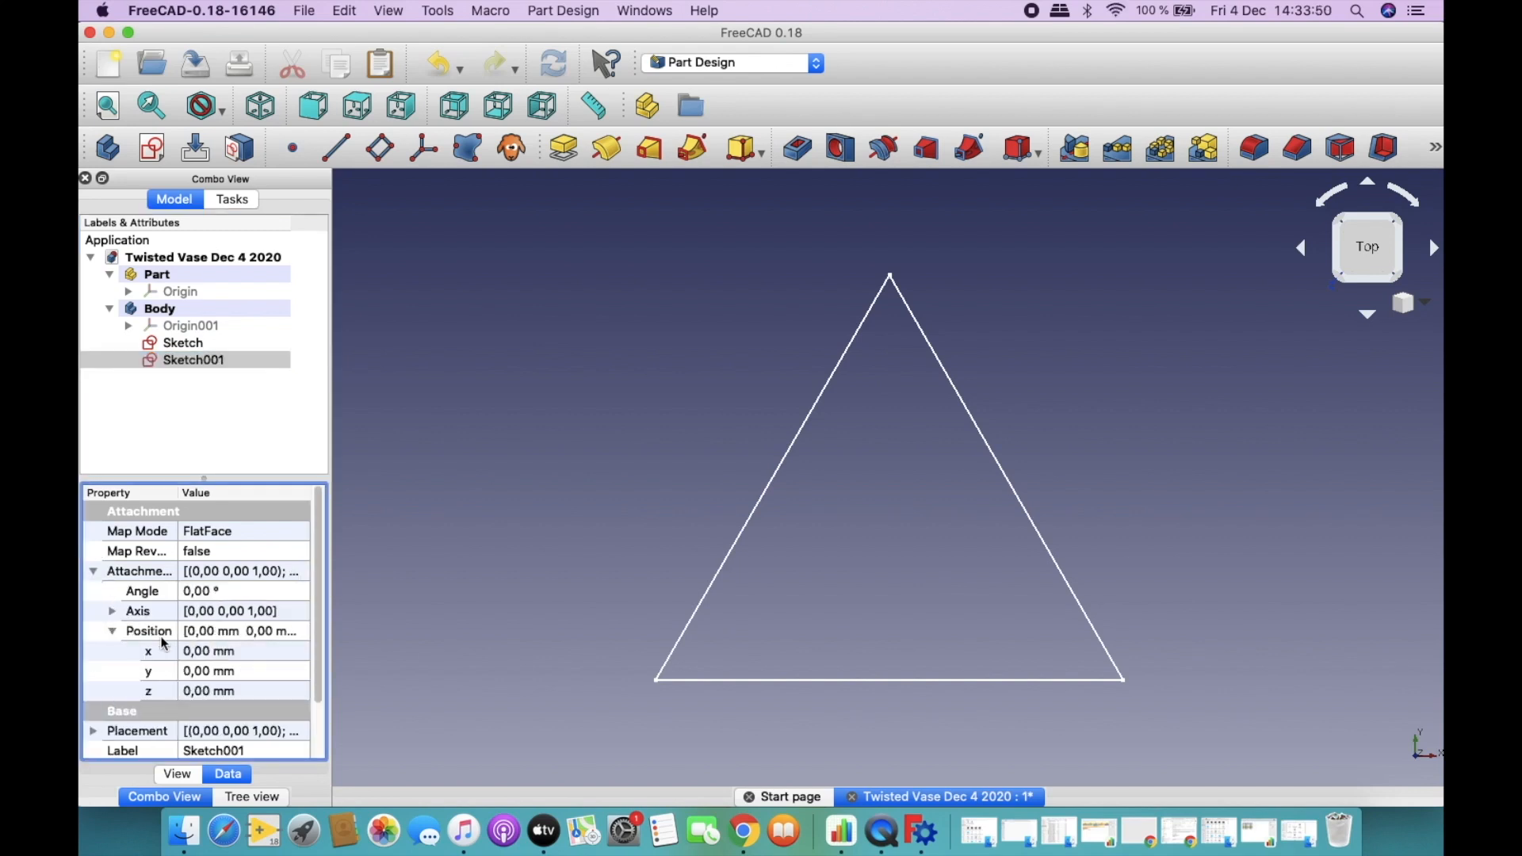
{"action": "left_click", "coordinate": [200, 693]}
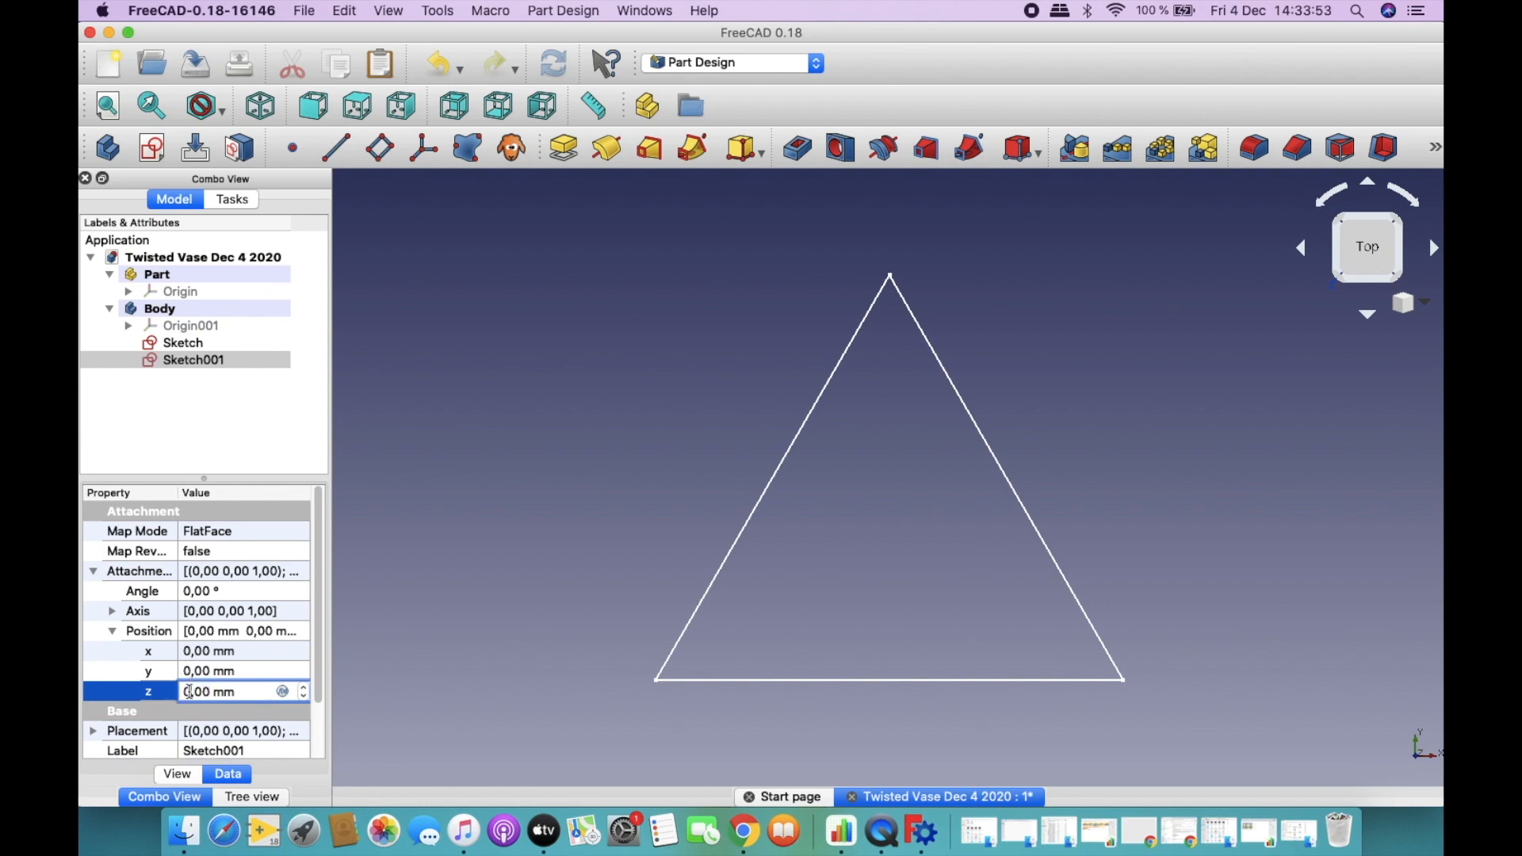
{"action": "type", "text": "5"}
{"action": "key", "text": "Return"}
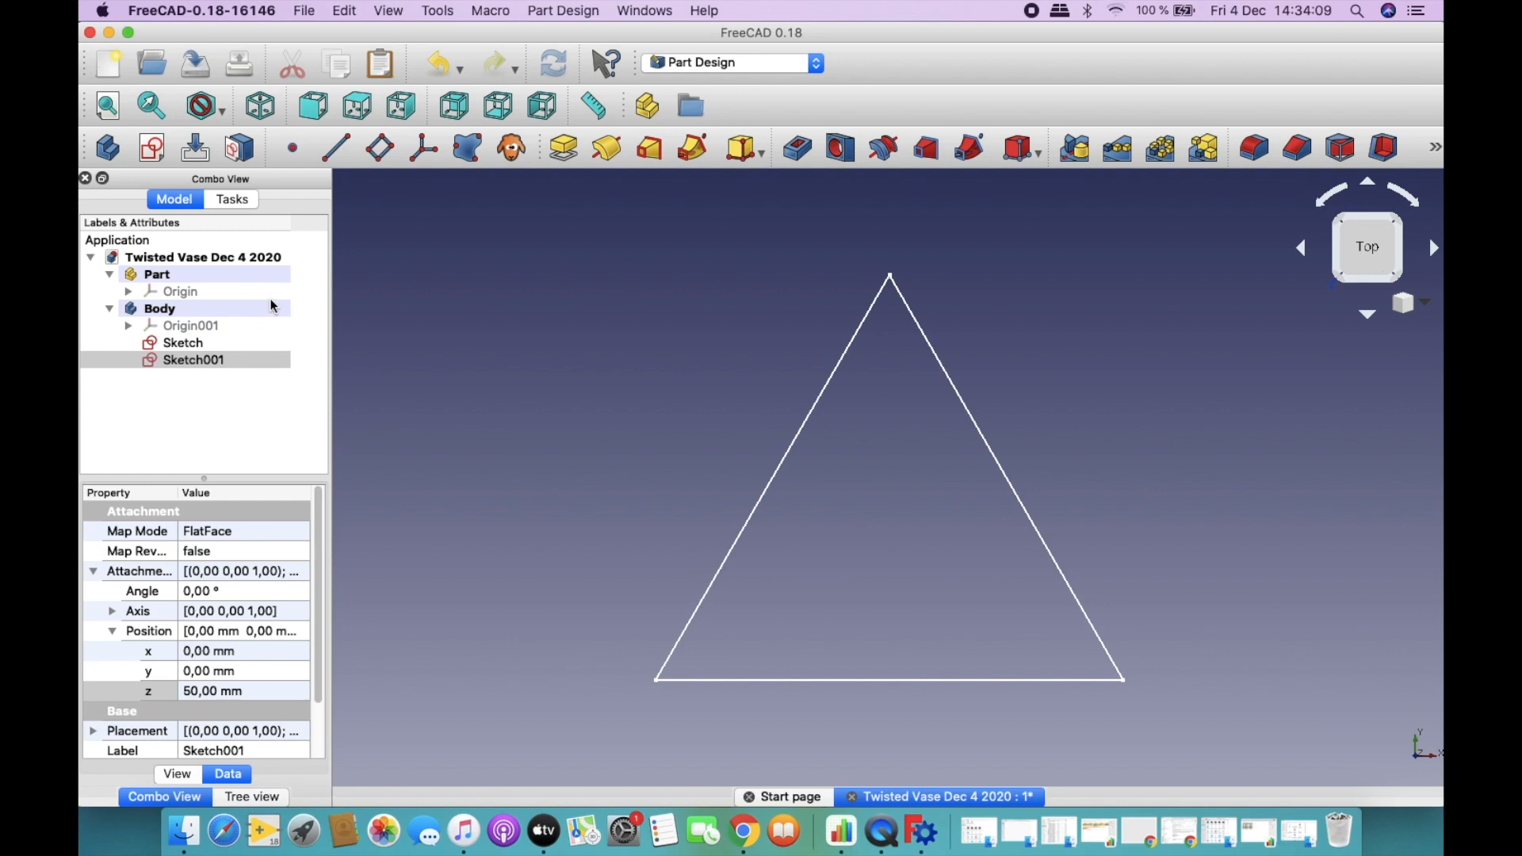
{"action": "left_click", "coordinate": [268, 111]}
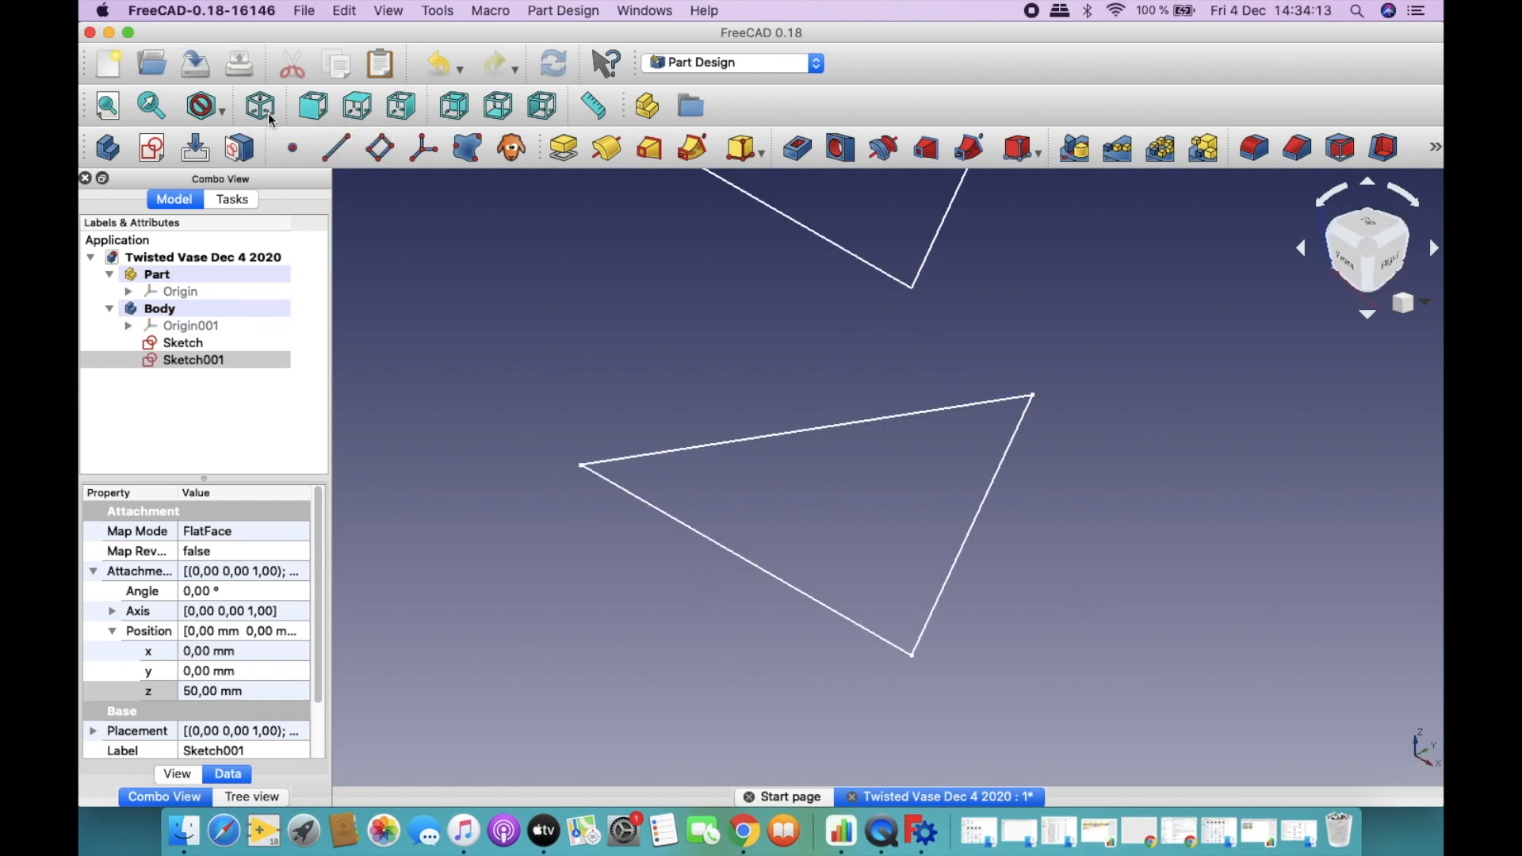
{"action": "left_click", "coordinate": [111, 106]}
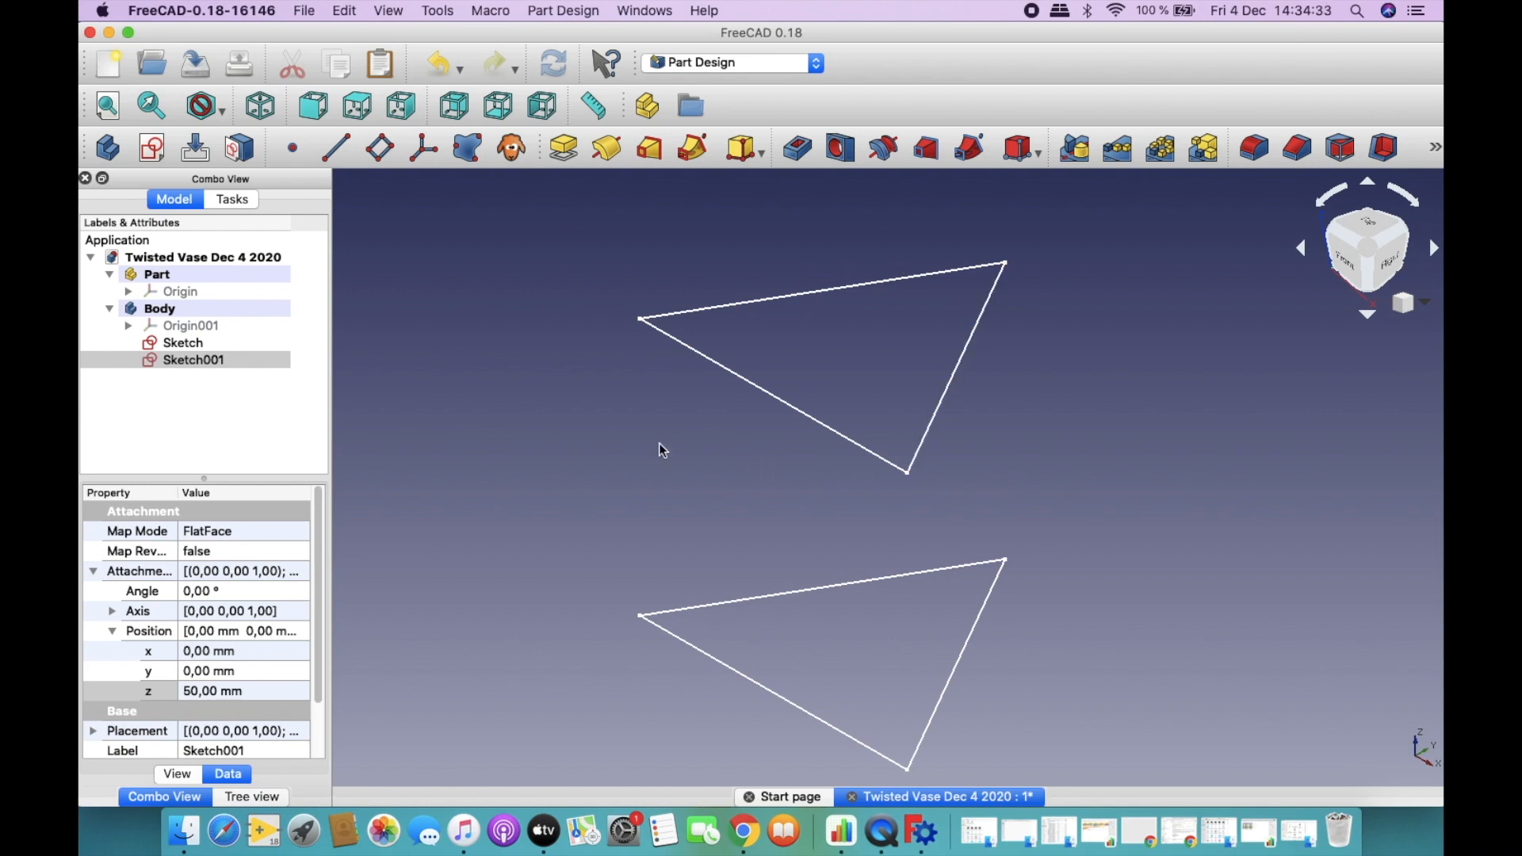
Open the copied sketch for editing and set its circle's radius constraint to 45 mm.
{"action": "left_click", "coordinate": [227, 363]}
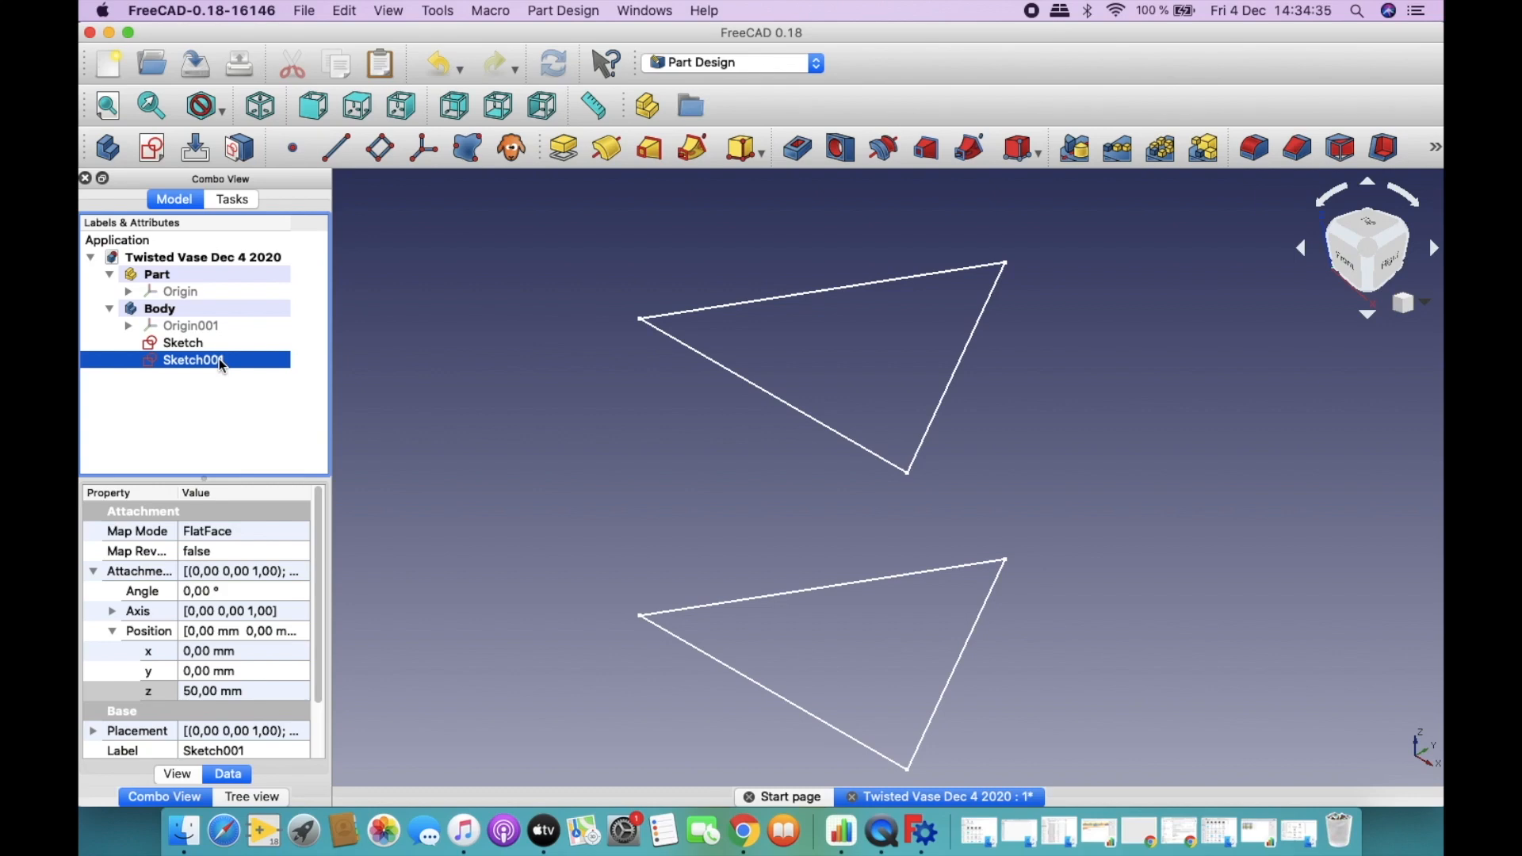
{"action": "double_click", "coordinate": [223, 363]}
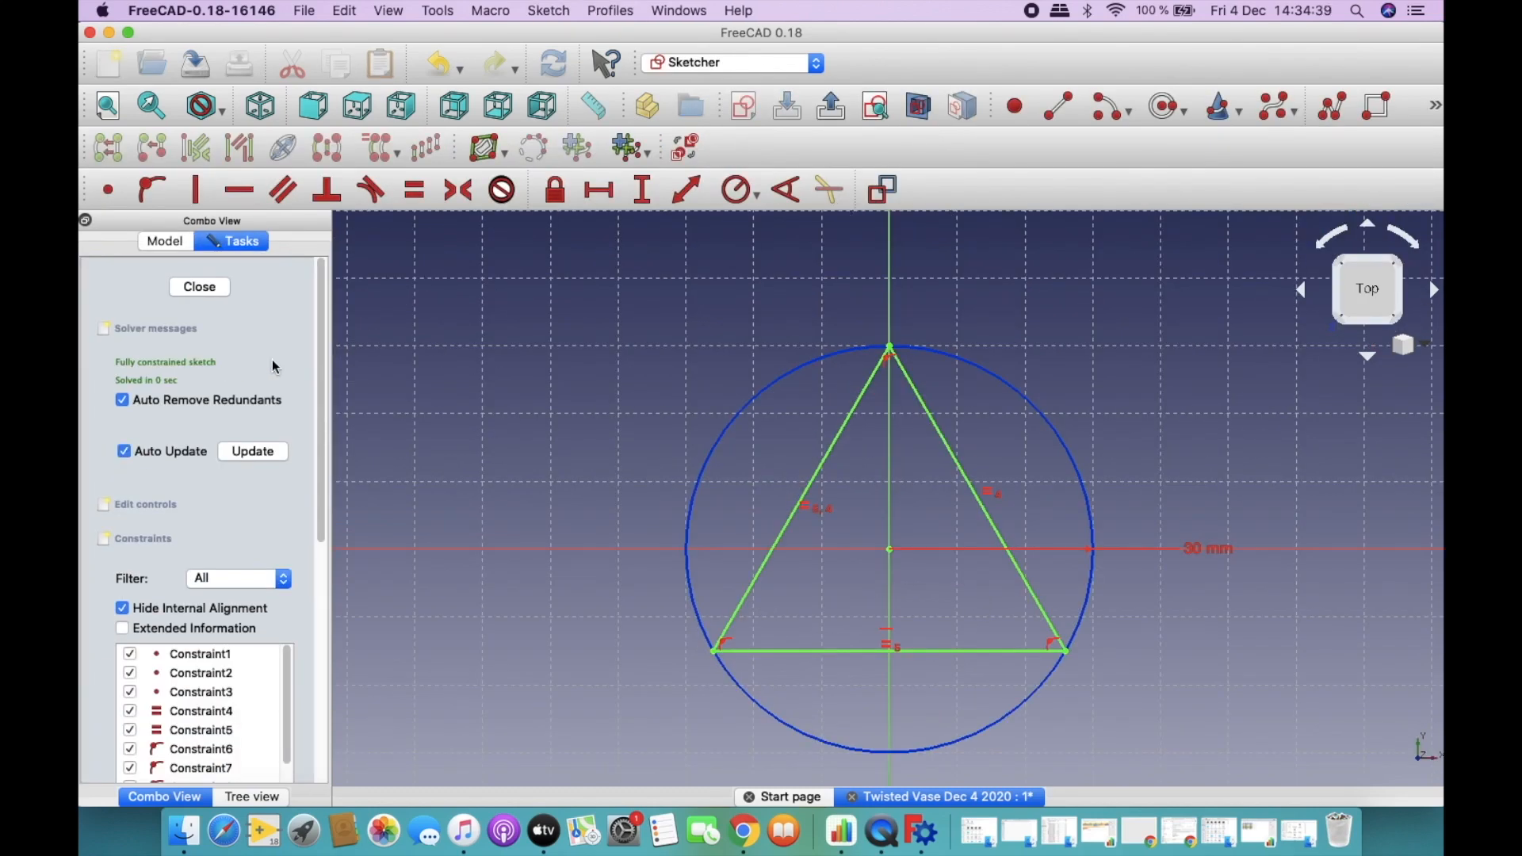
{"action": "left_click_drag", "start_coordinate": [323, 322], "coordinate": [263, 573]}
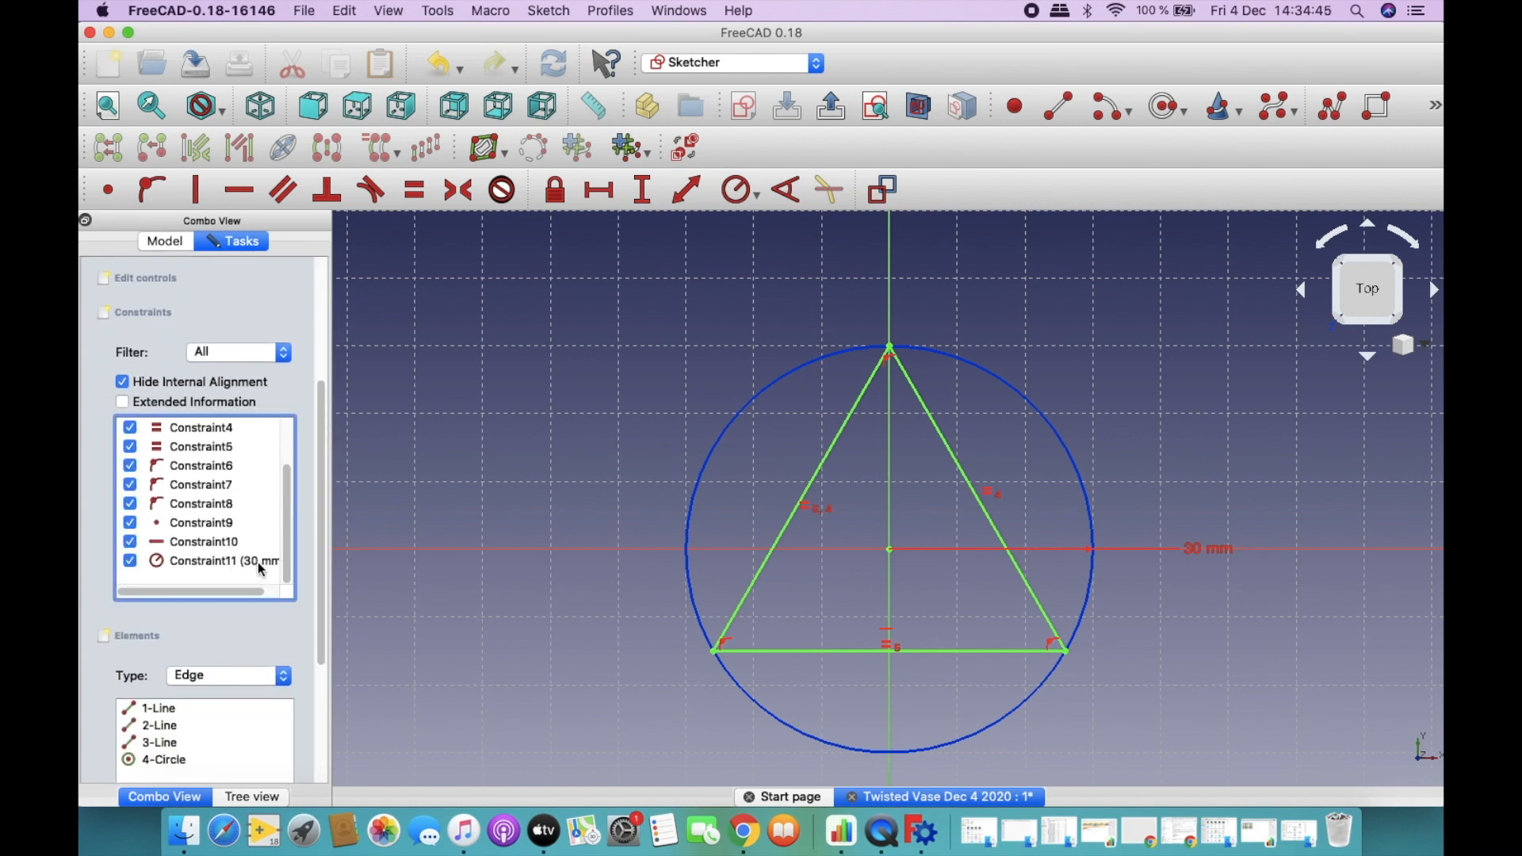
{"action": "double_click", "coordinate": [258, 563]}
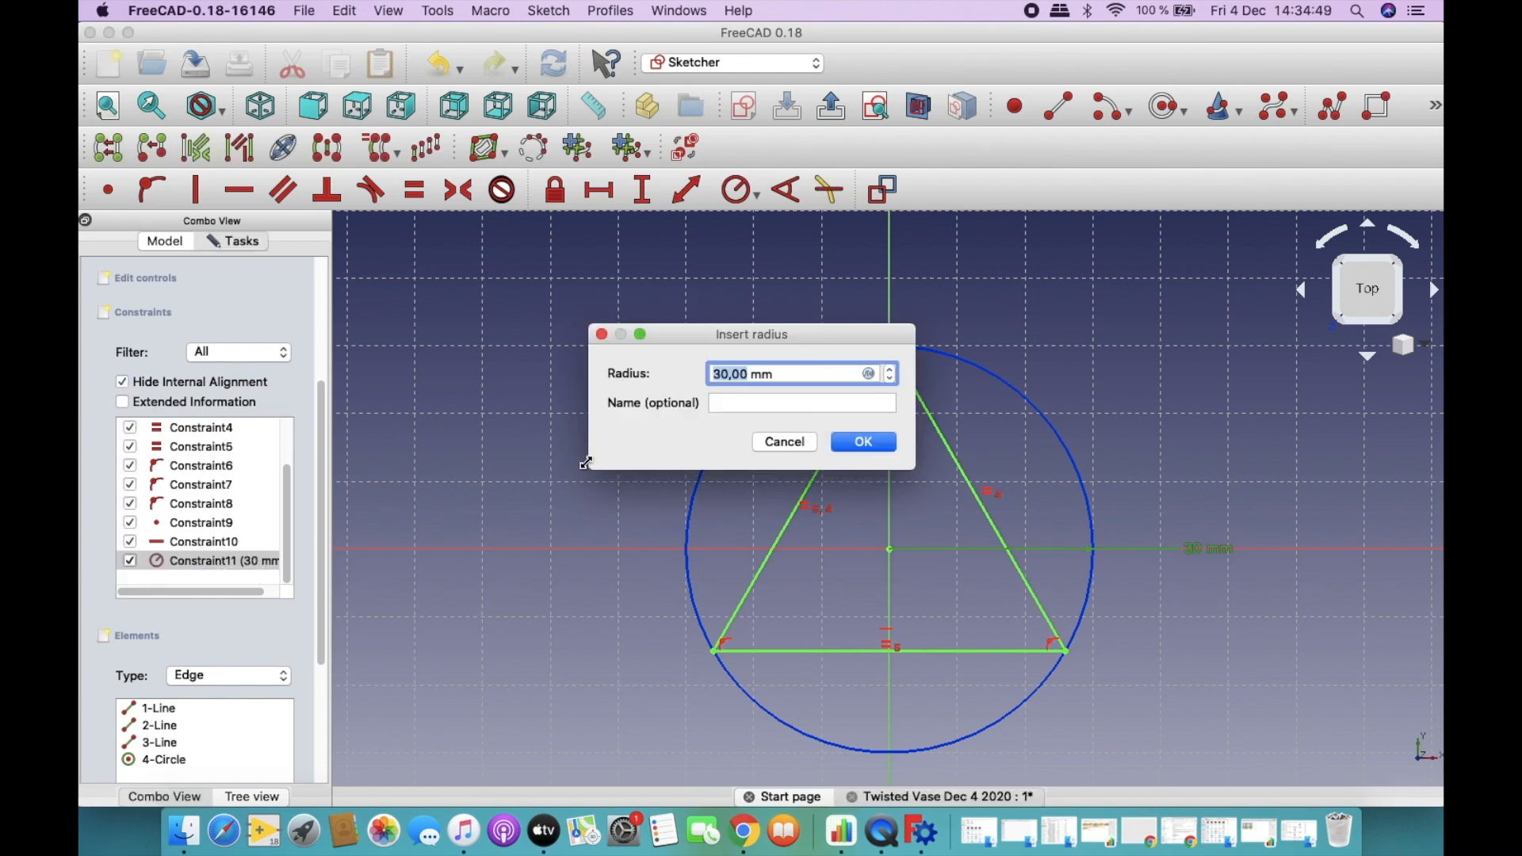
{"action": "type", "text": "45"}
{"action": "left_click", "coordinate": [866, 441]}
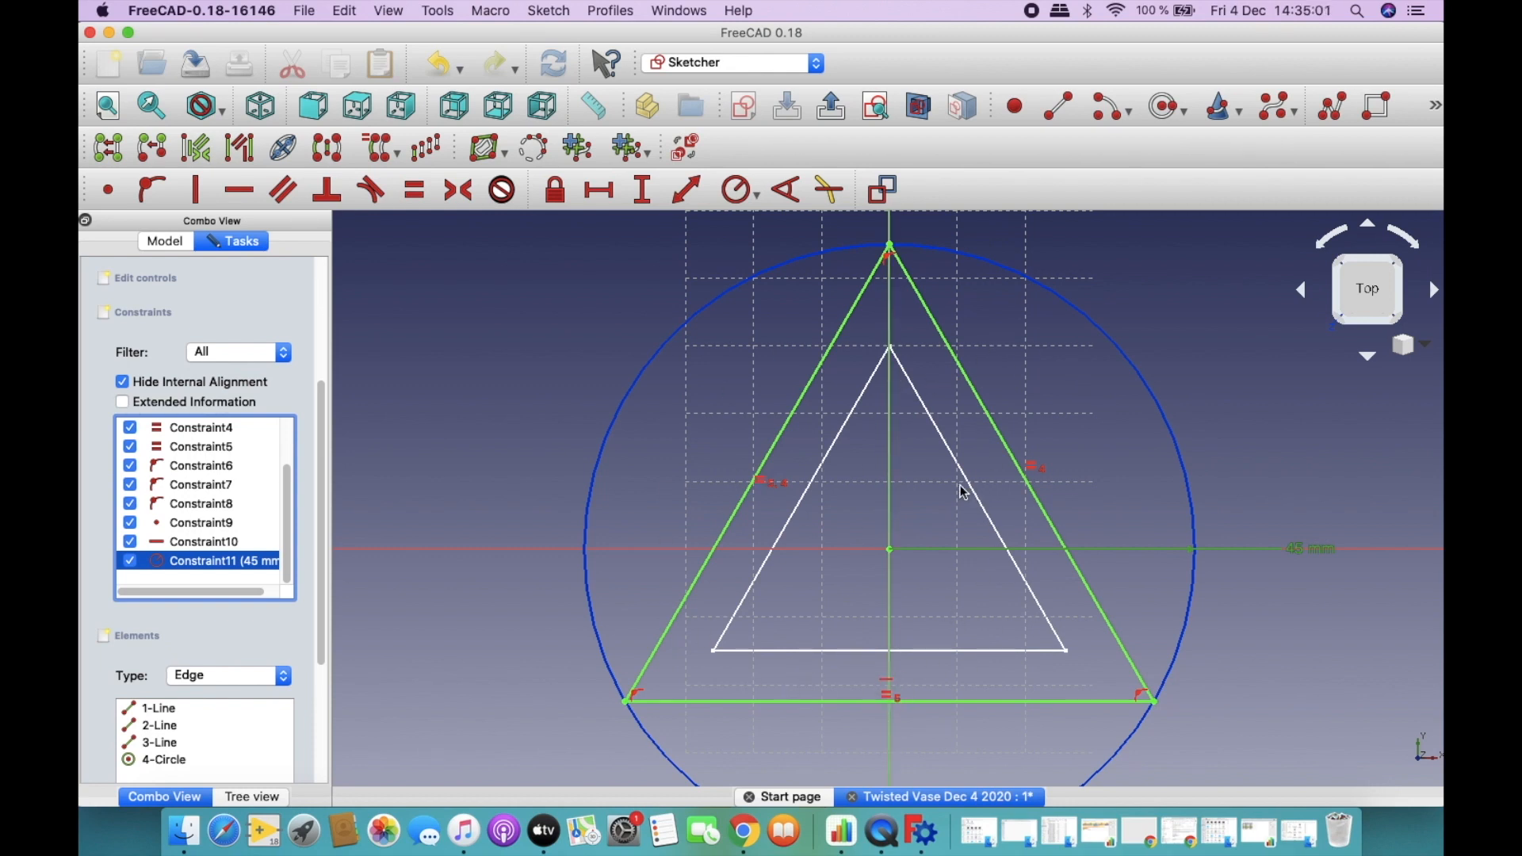
Delete the horizontal constraint on the triangle's base line in the copied sketch.
{"action": "left_click", "coordinate": [173, 546]}
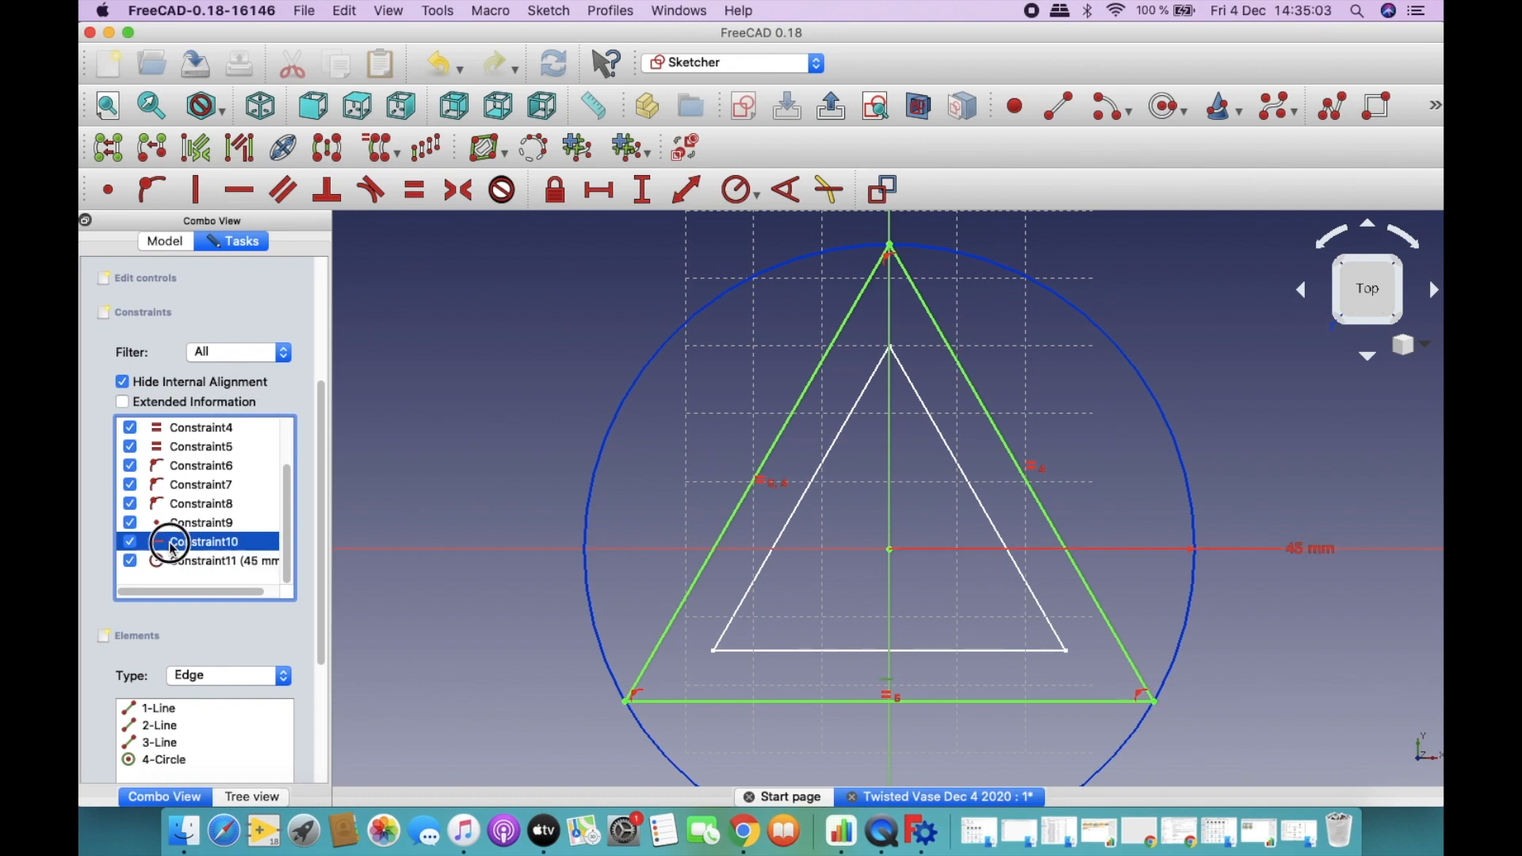
{"action": "right_click", "coordinate": [172, 548]}
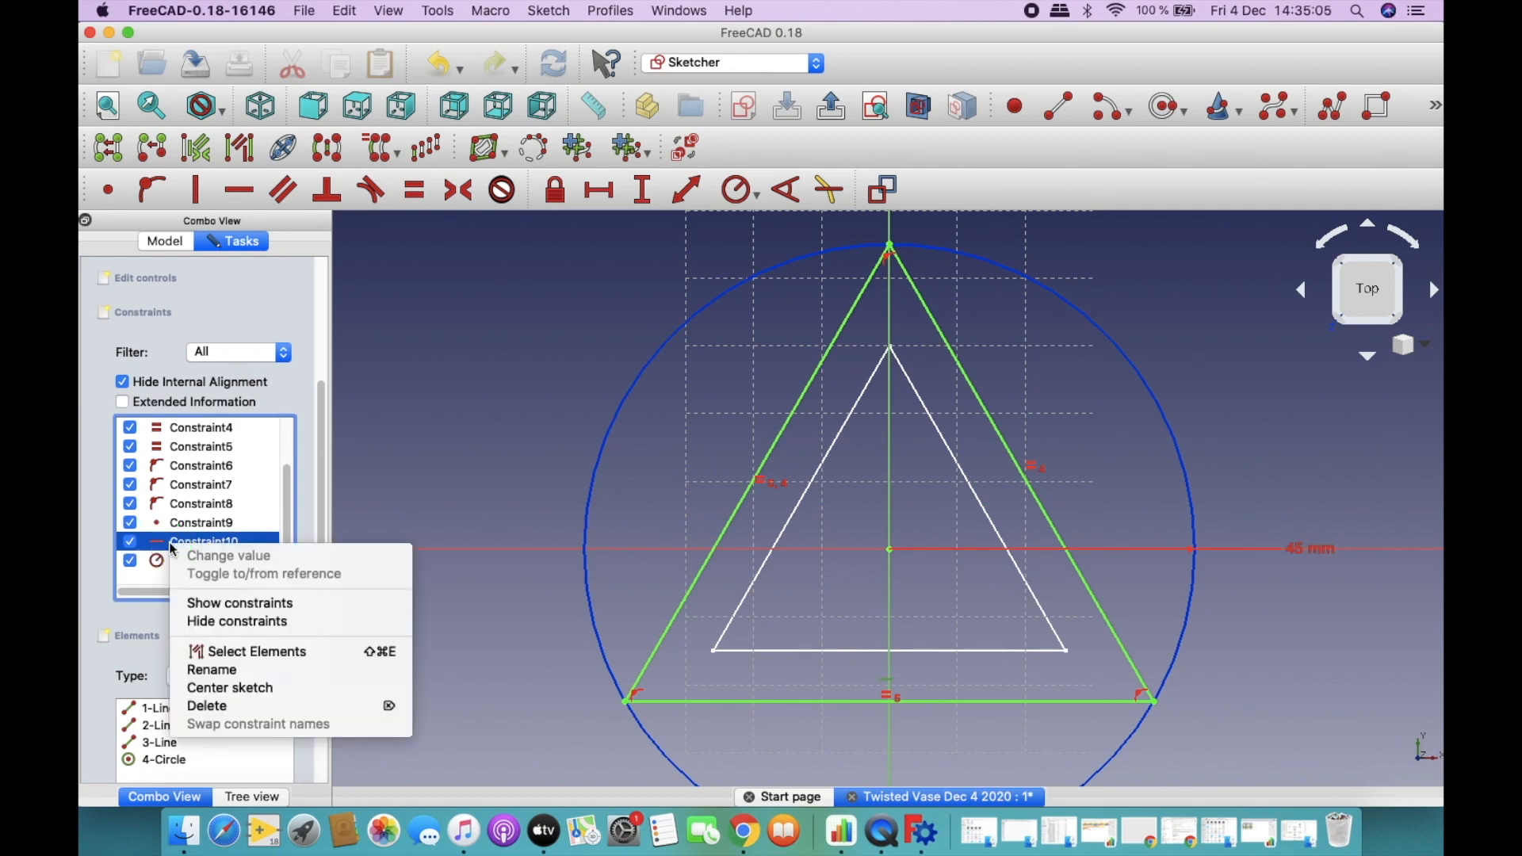
{"action": "left_click", "coordinate": [208, 708]}
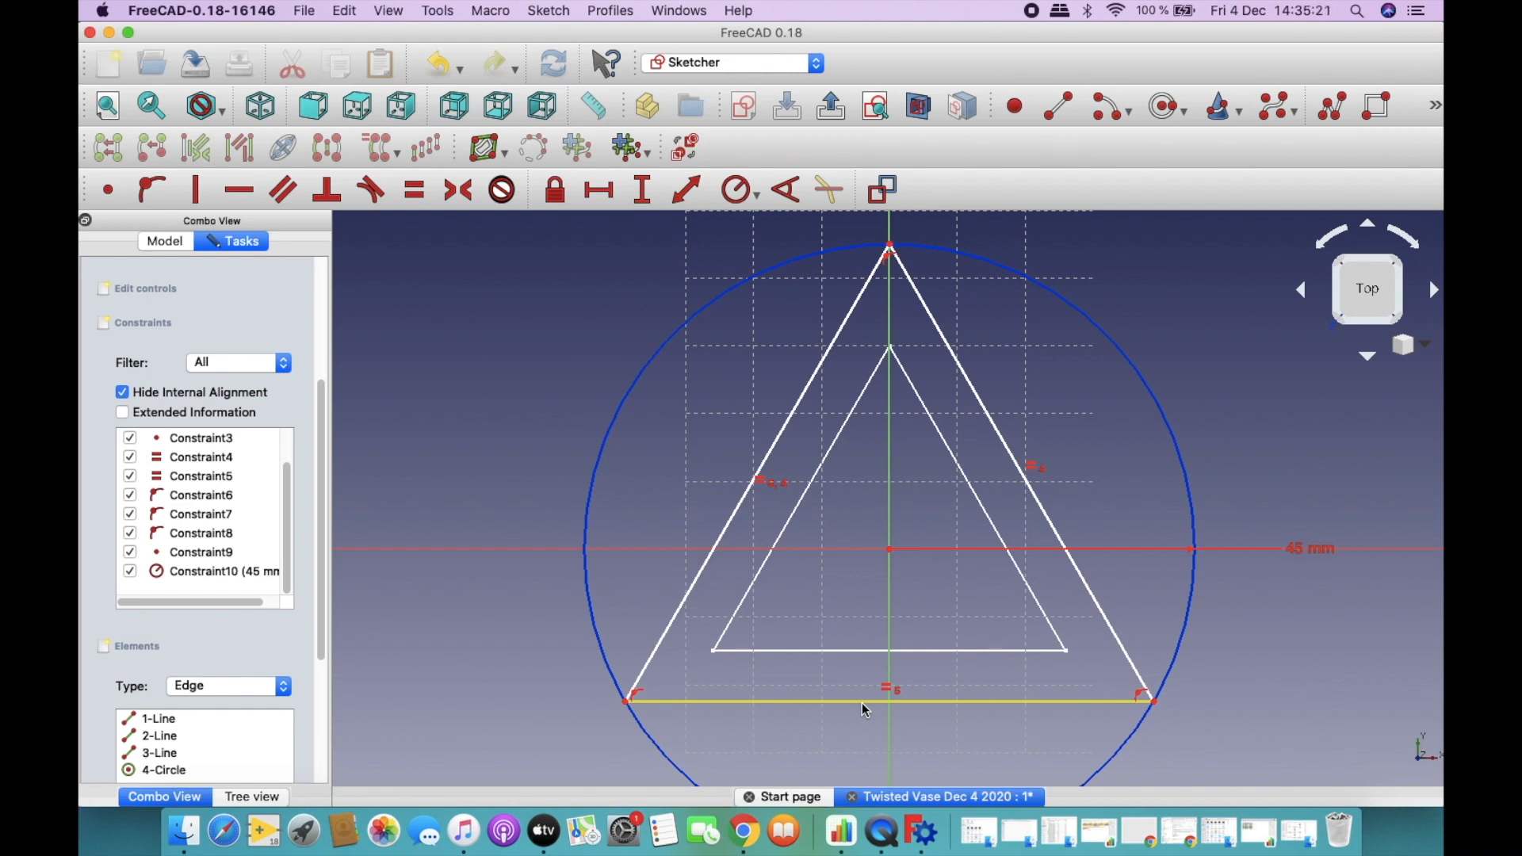
Try to add an angle constraint between the larger triangle's base line and the horizontal axis.
{"action": "left_click", "coordinate": [788, 194]}
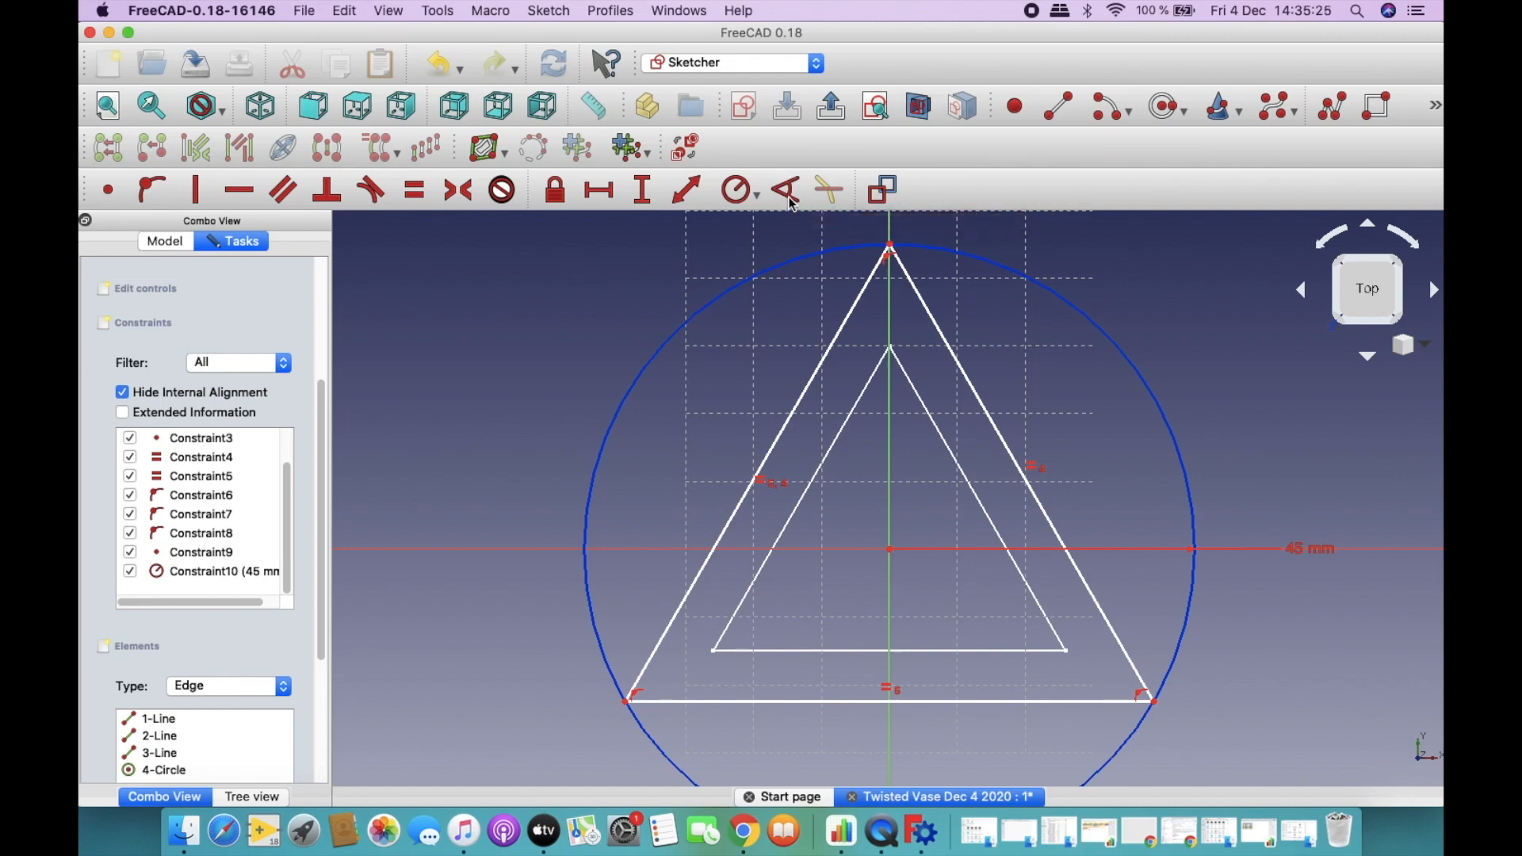
{"action": "left_click", "coordinate": [832, 702]}
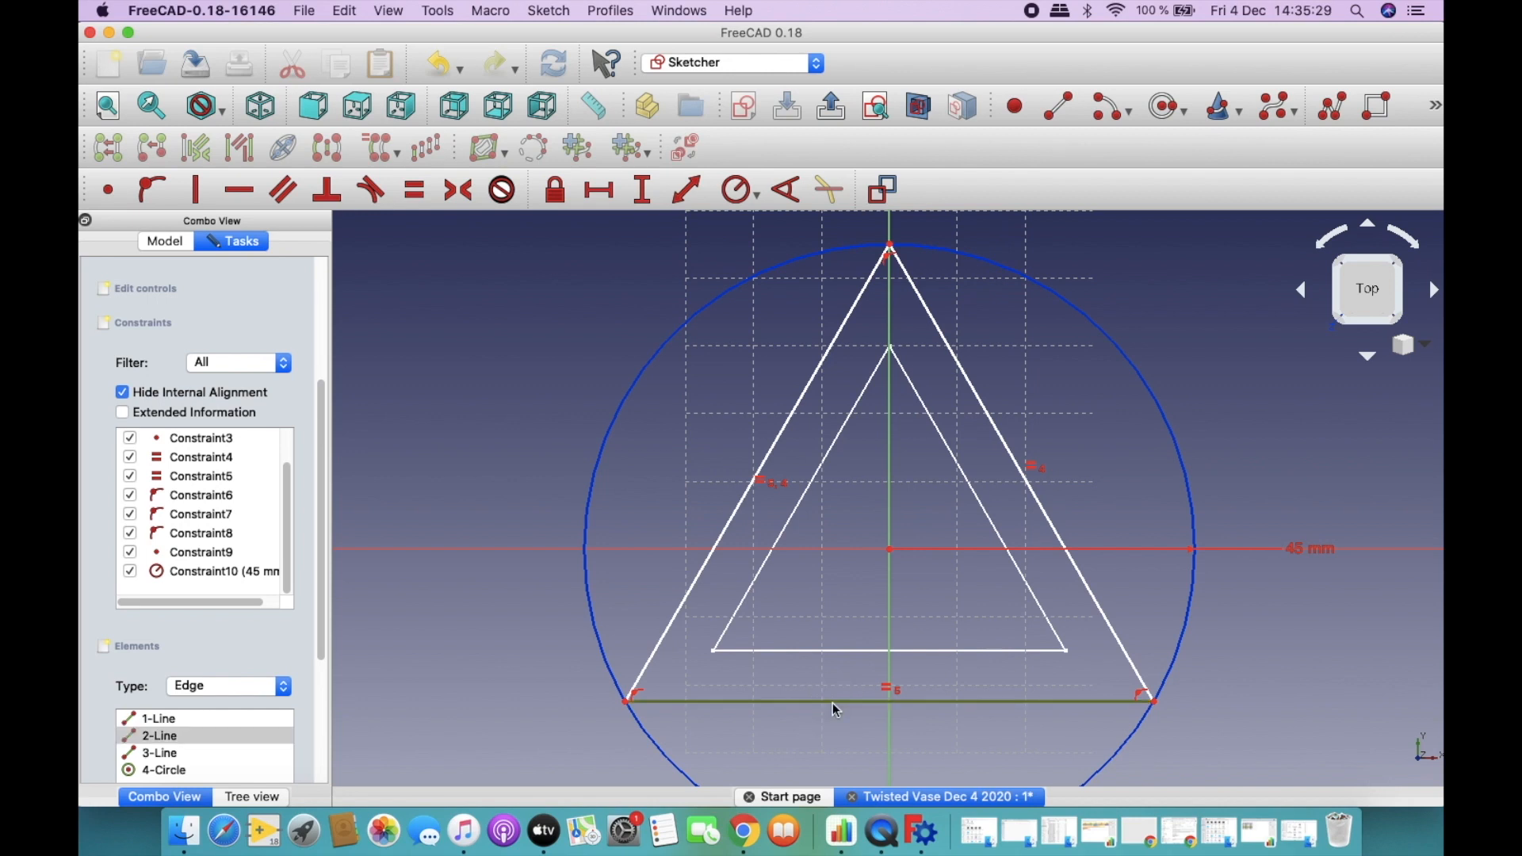
{"action": "left_click", "coordinate": [835, 549]}
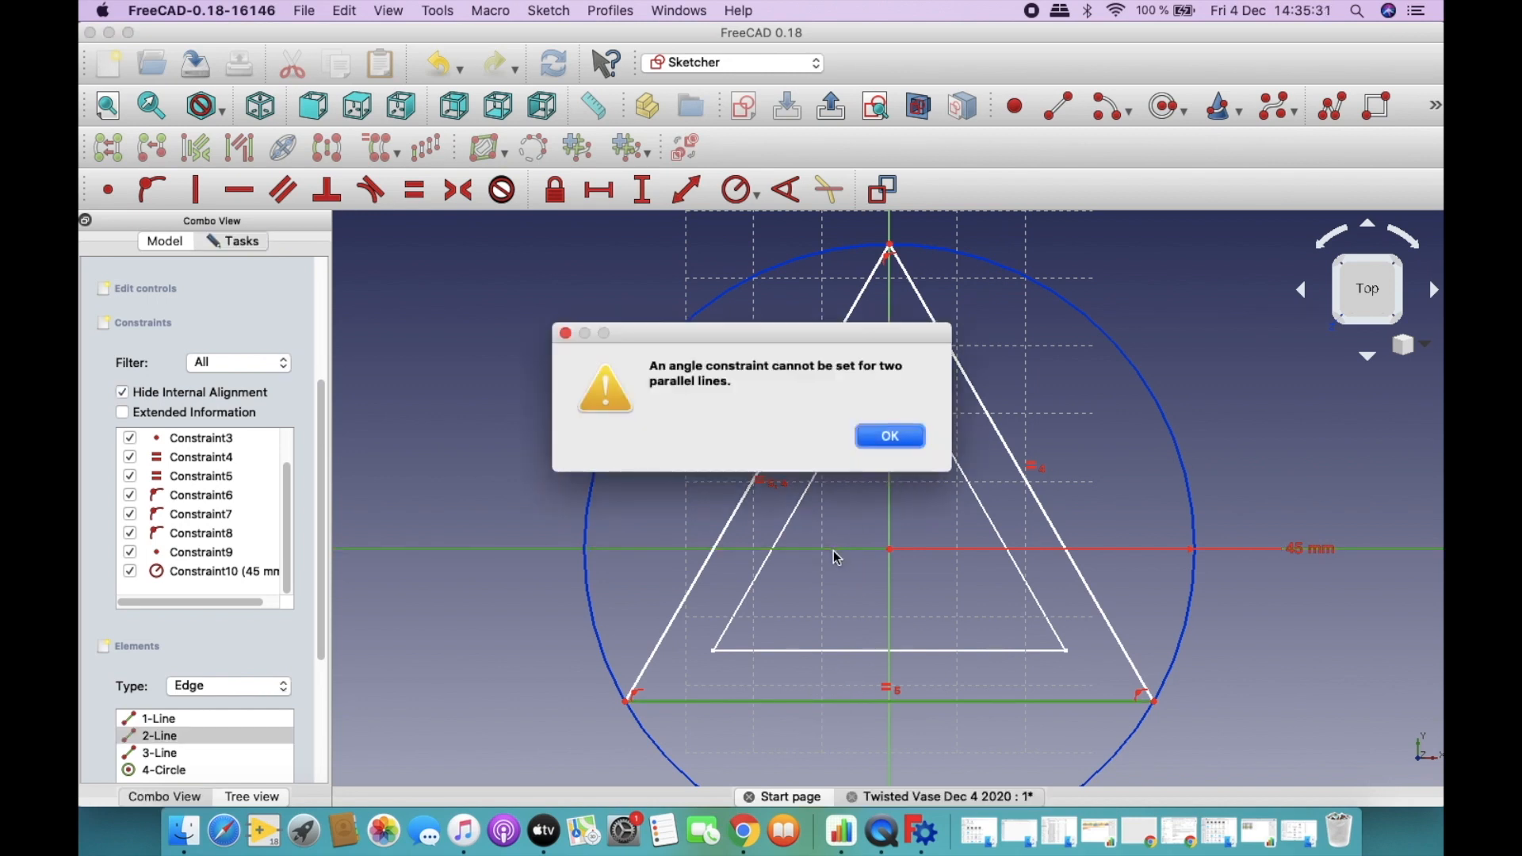
{"action": "left_click", "coordinate": [887, 438]}
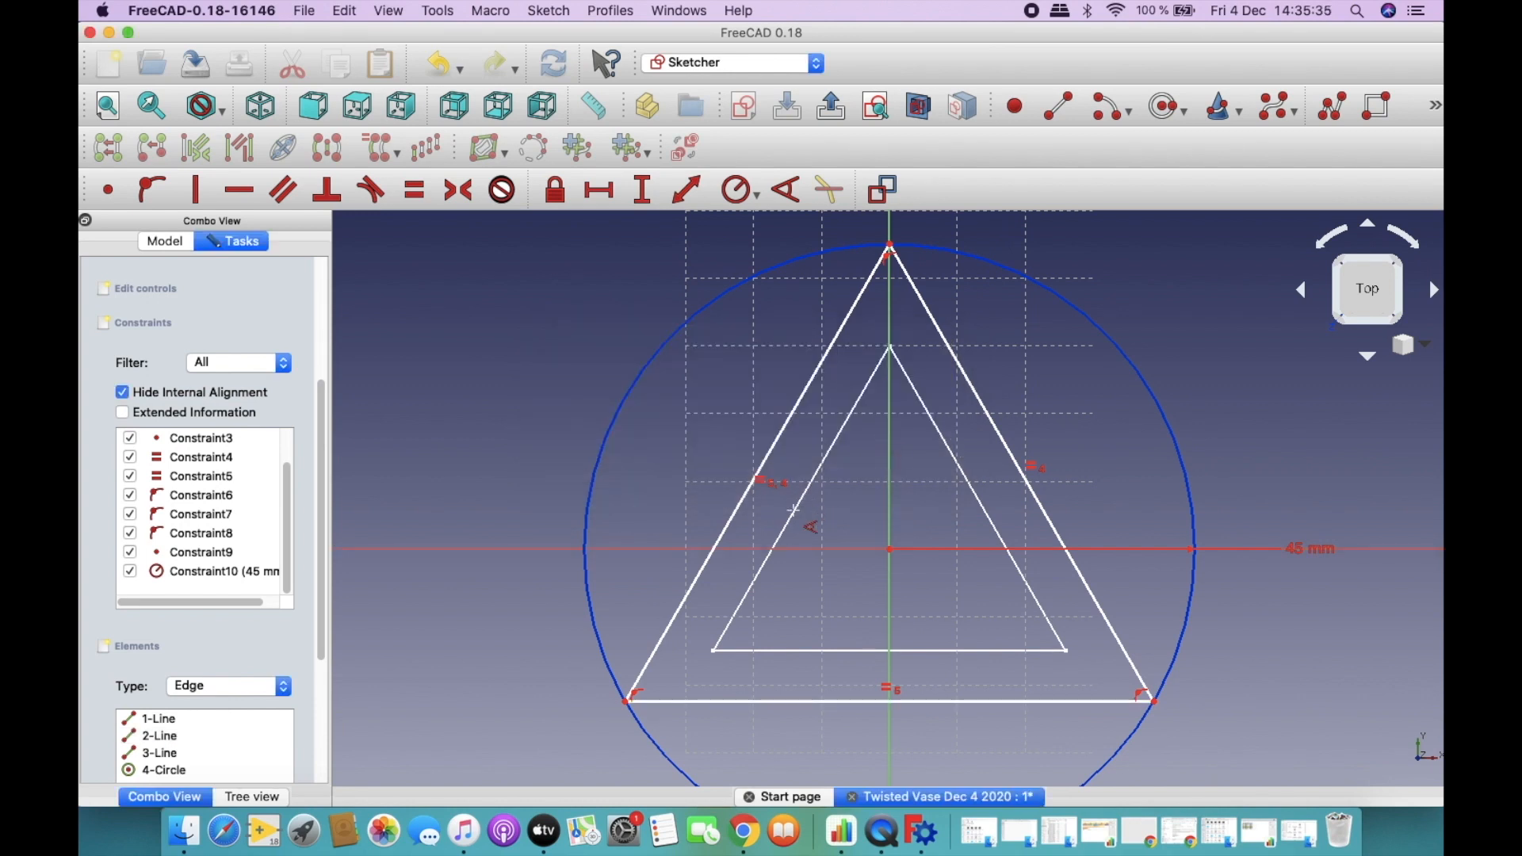
Constrain the angle between the larger triangle's slanted left side and the vertical axis to 15°.
{"action": "left_click", "coordinate": [749, 501]}
{"action": "left_click", "coordinate": [889, 334]}
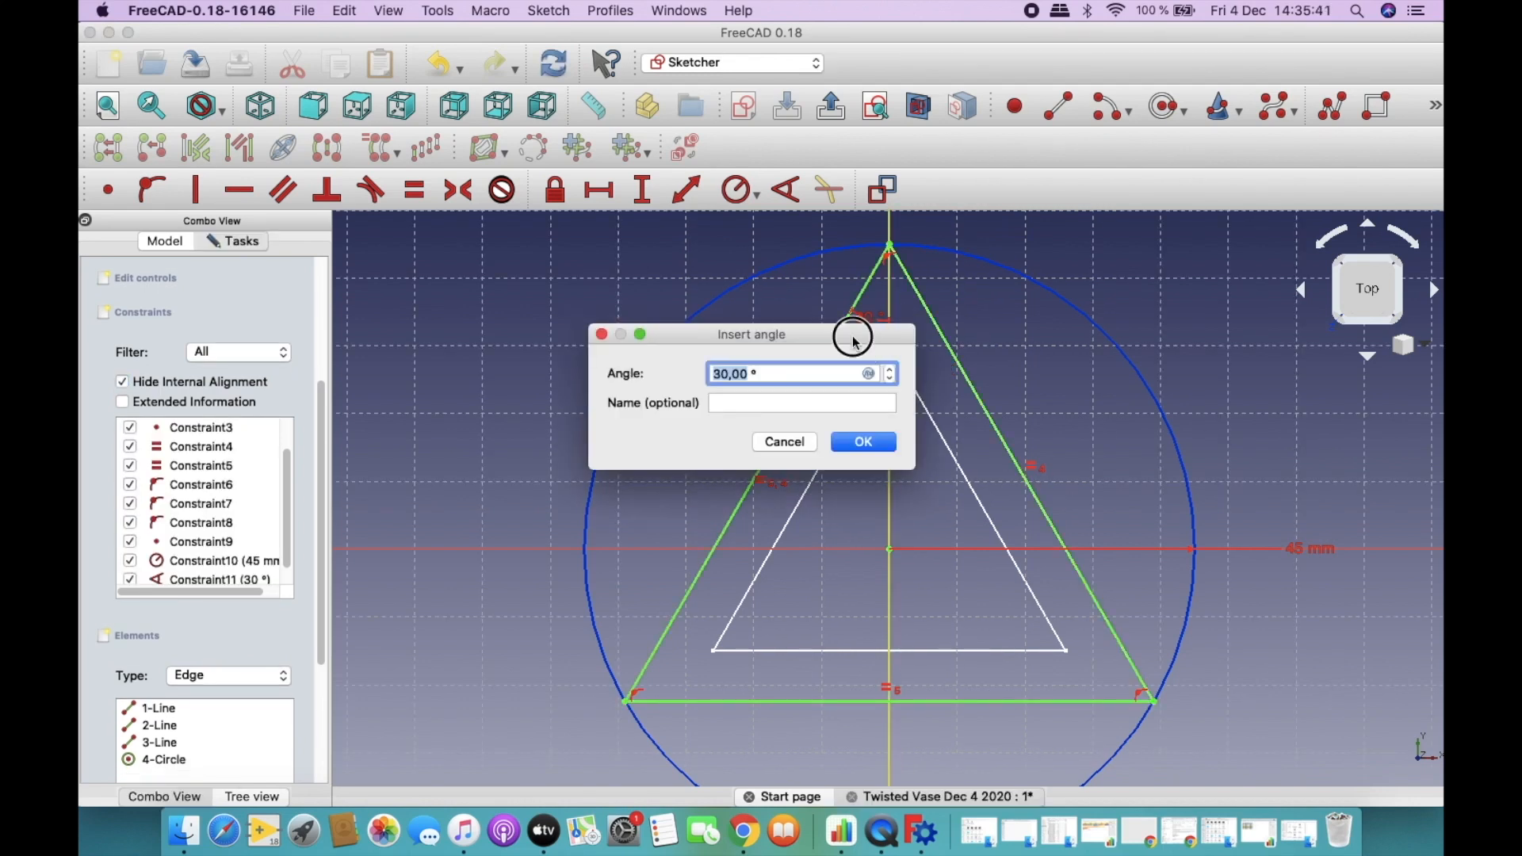
{"action": "left_click_drag", "start_coordinate": [872, 354], "coordinate": [611, 200]}
{"action": "type", "text": "15"}
{"action": "left_click", "coordinate": [634, 290]}
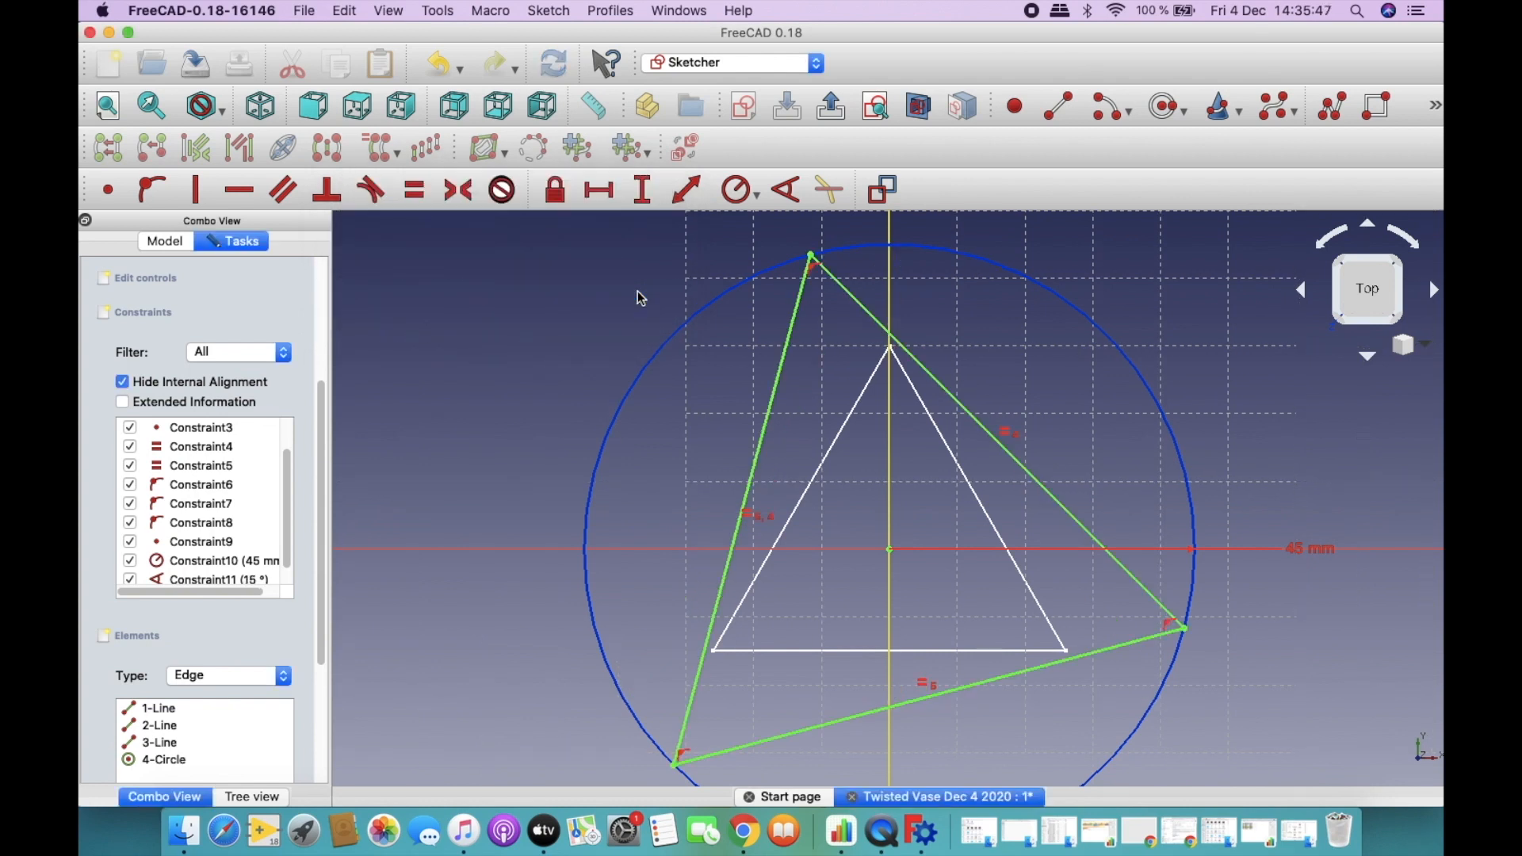
Finish editing the rotated triangle sketch and save the document.
{"action": "key", "text": "a"}
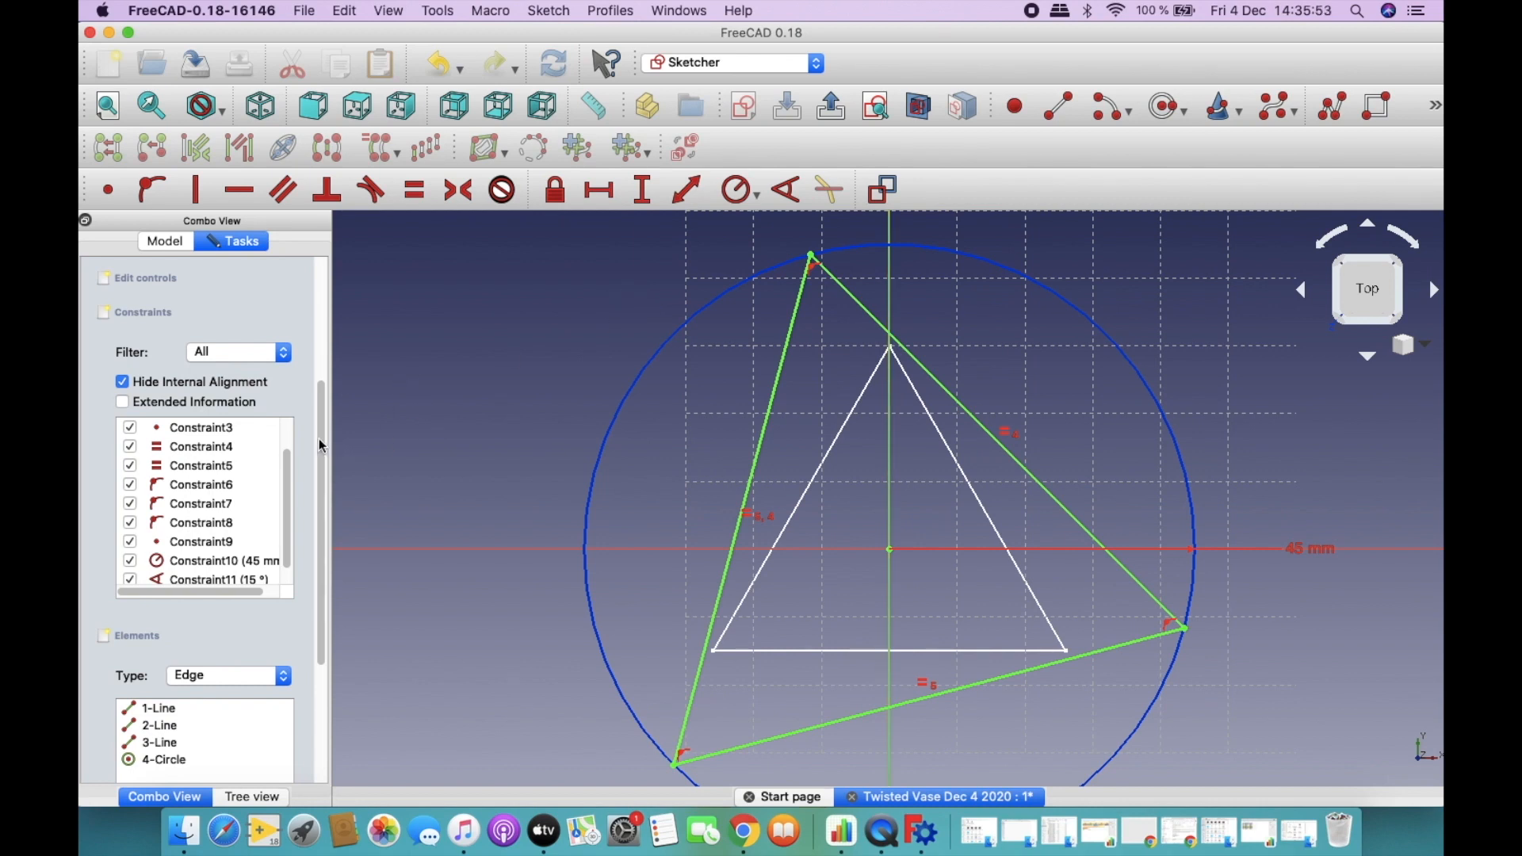
{"action": "scroll", "coordinate": [326, 373], "scroll_direction": "up", "scroll_amount": 5}
{"action": "left_click", "coordinate": [212, 292]}
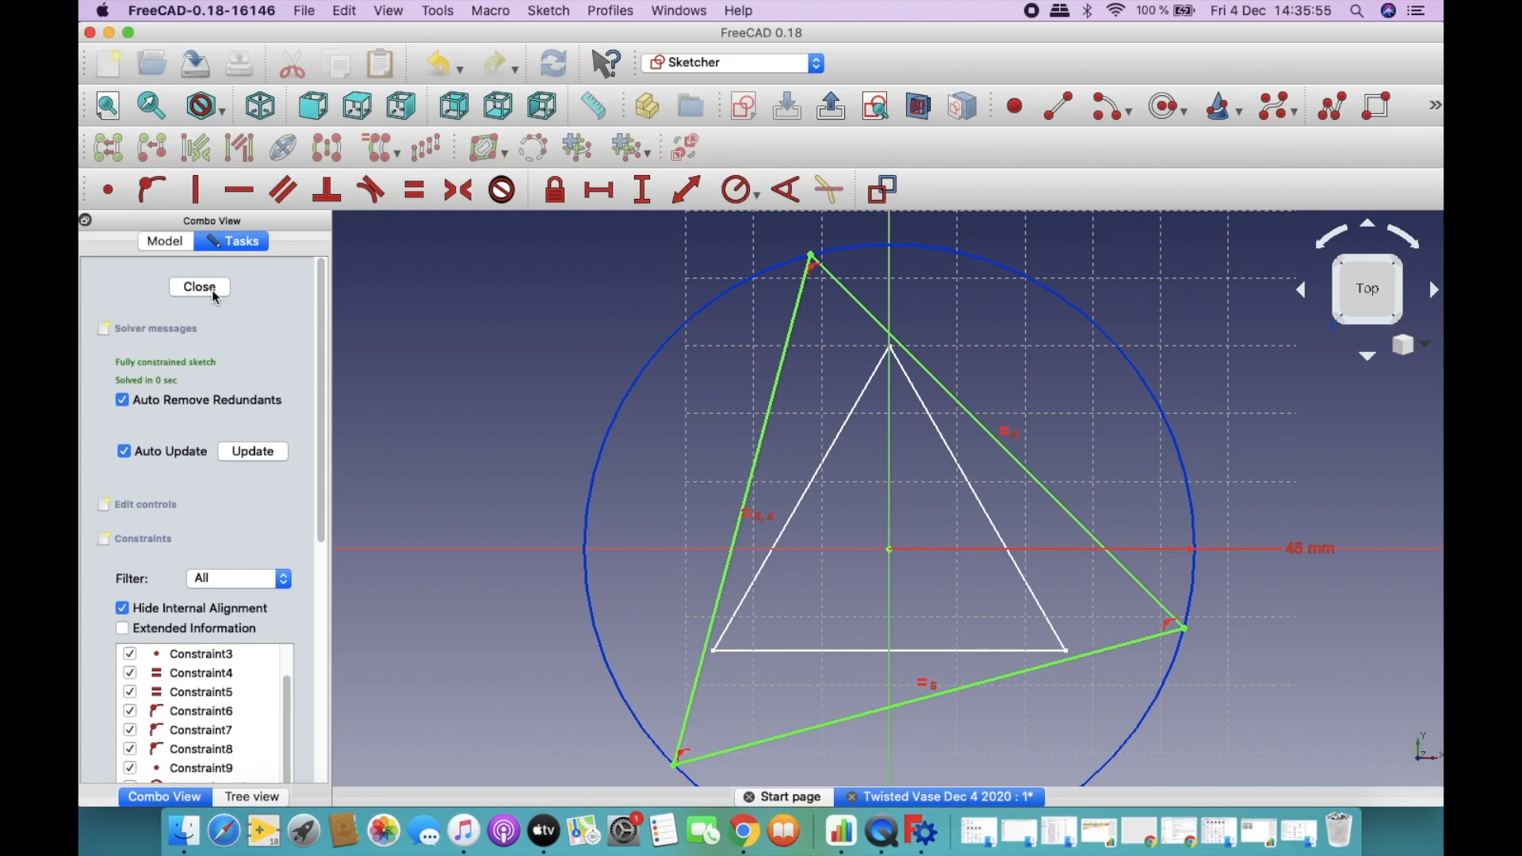
{"action": "key", "text": "super+s"}
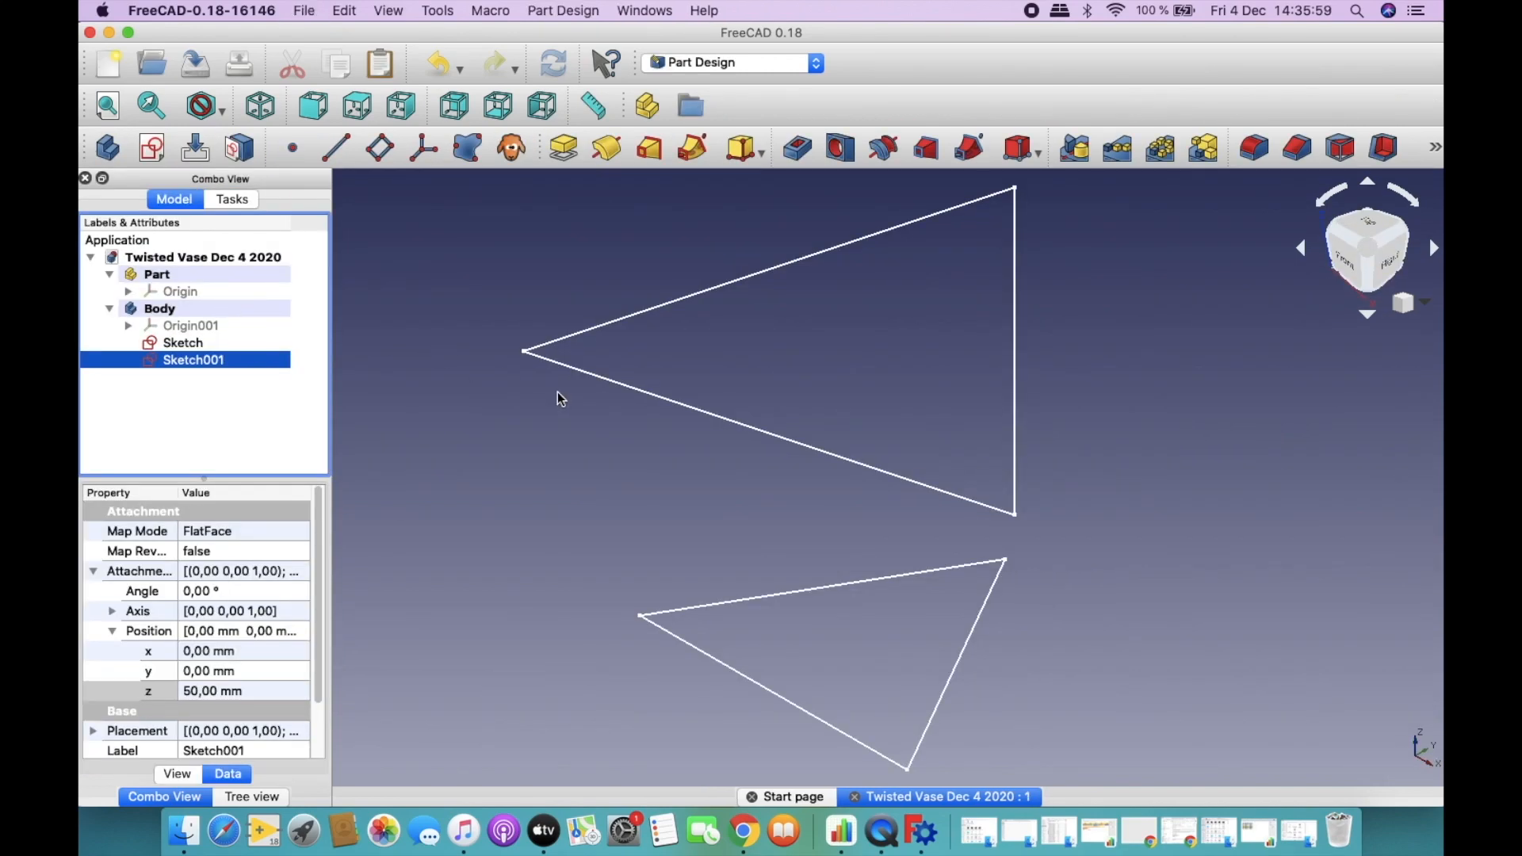
{"action": "left_click", "coordinate": [108, 105]}
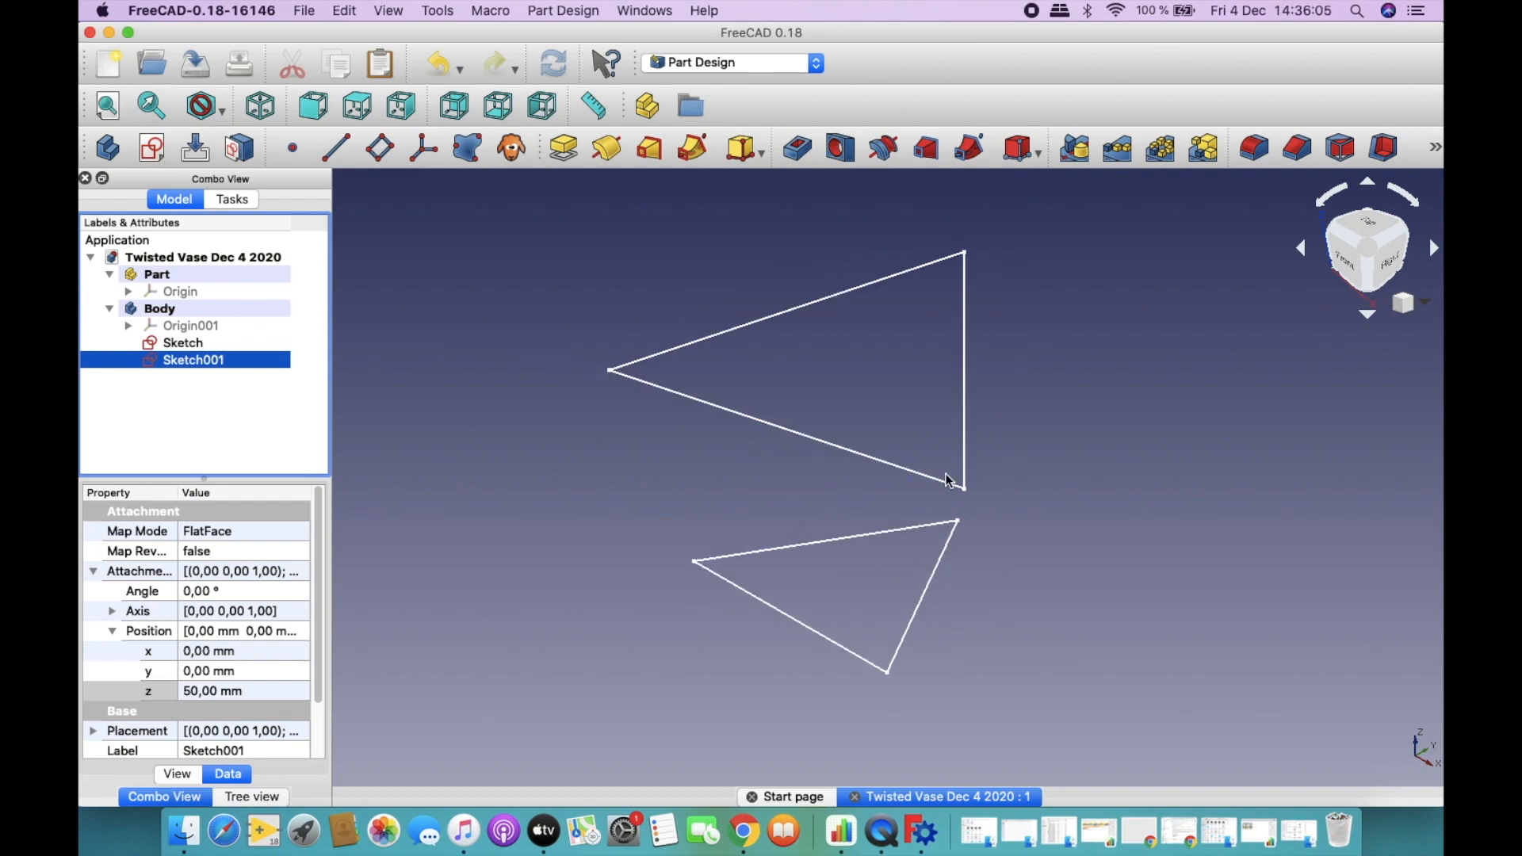
Duplicate Sketch001 without copying its dependencies, and move the copy into Body.
{"action": "key", "text": "super+c"}
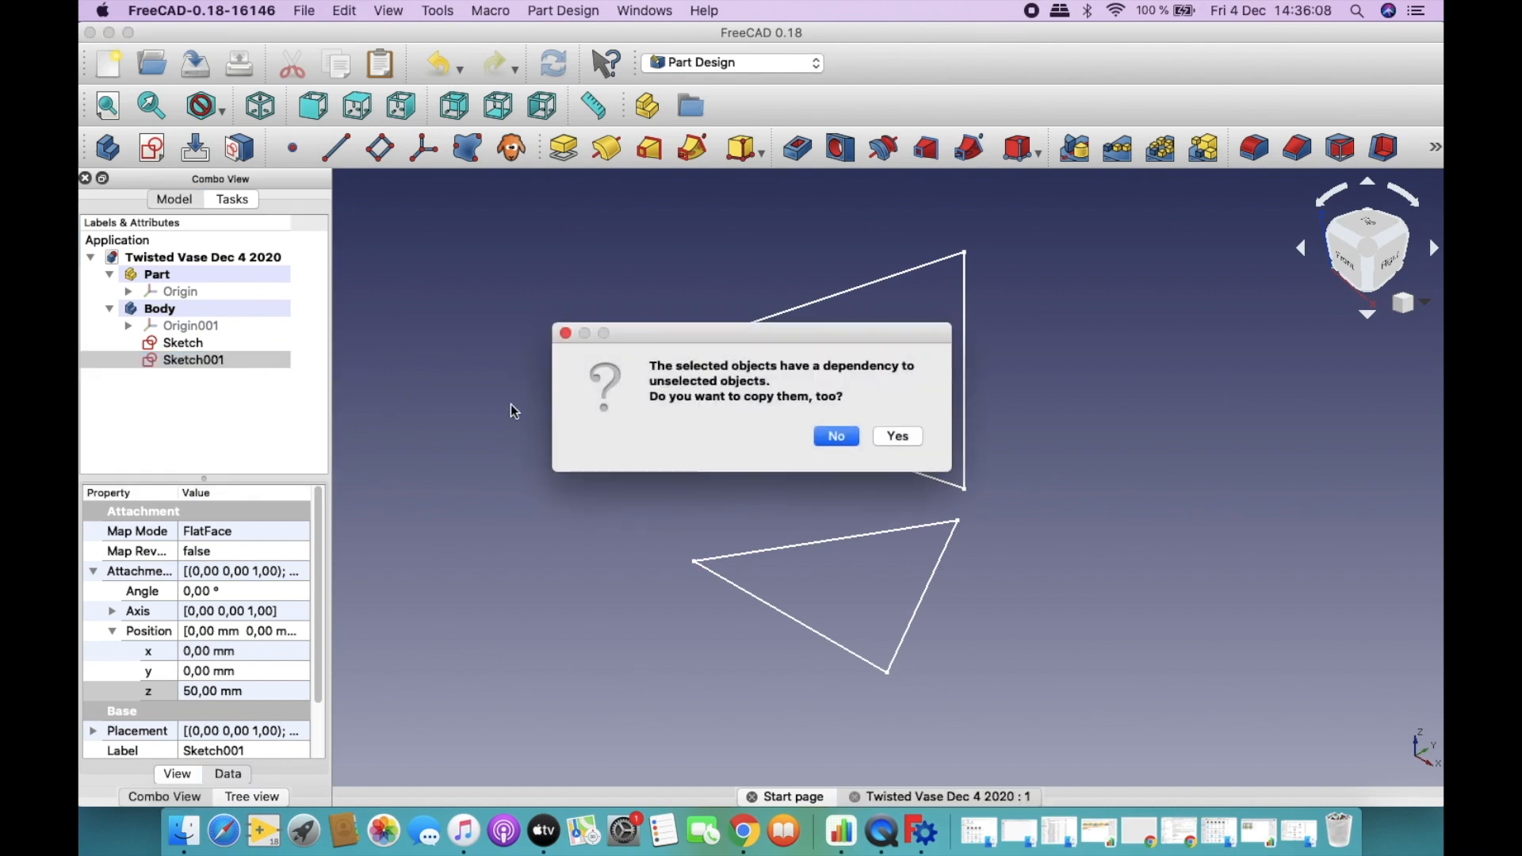
{"action": "left_click", "coordinate": [841, 438]}
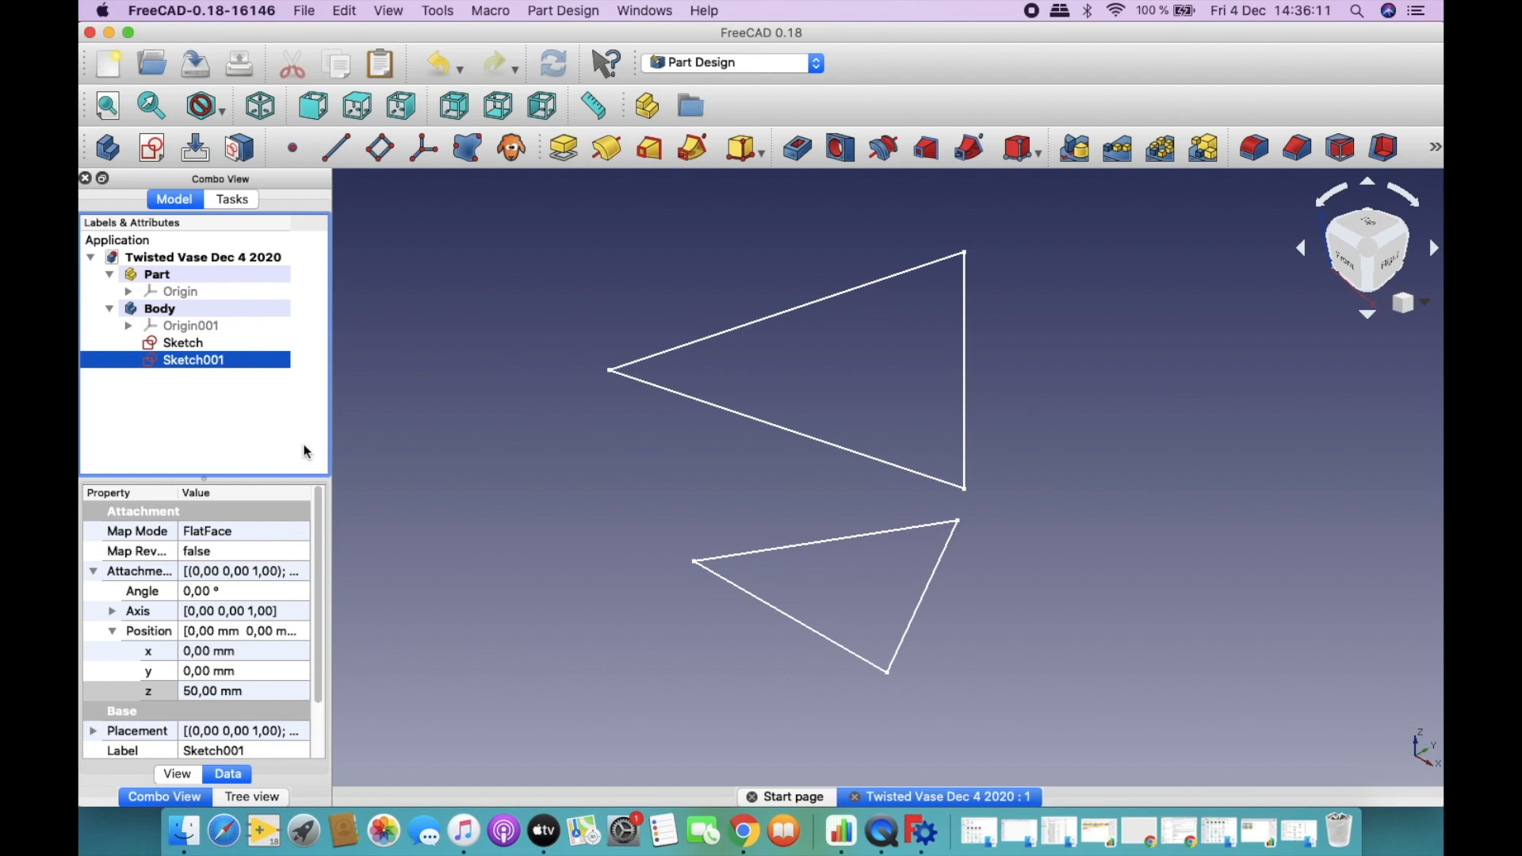
{"action": "key", "text": "super+v"}
{"action": "left_click", "coordinate": [170, 380]}
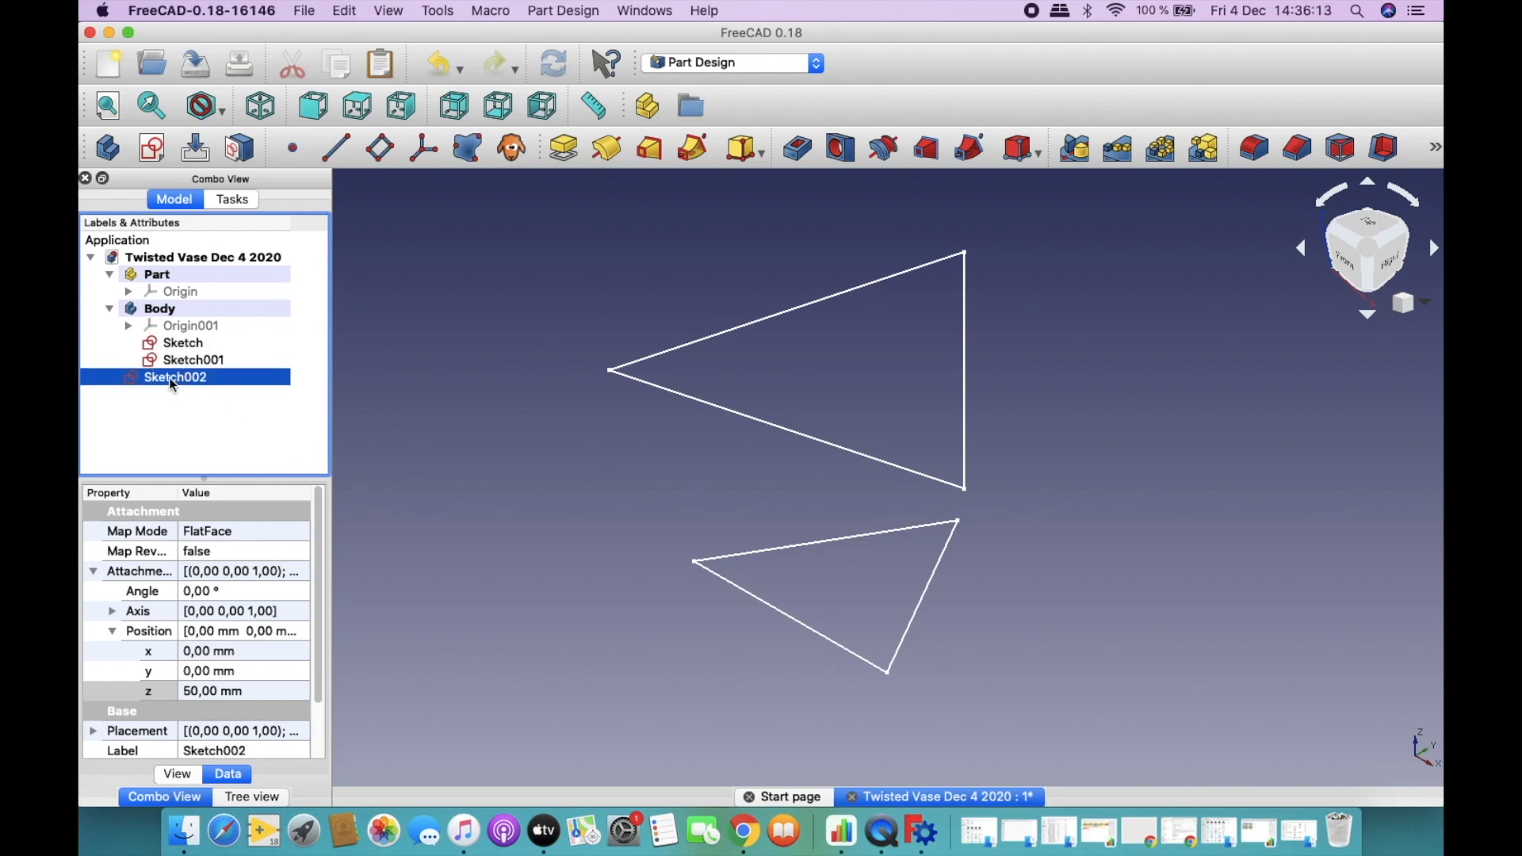
{"action": "left_click_drag", "start_coordinate": [172, 384], "coordinate": [176, 309]}
Set the attachment offset position of Sketch002 to 85 mm in z.
{"action": "left_click", "coordinate": [208, 383]}
{"action": "left_click", "coordinate": [190, 693]}
{"action": "left_click", "coordinate": [197, 692]}
{"action": "left_click_drag", "start_coordinate": [197, 693], "coordinate": [148, 692]}
{"action": "type", "text": "85"}
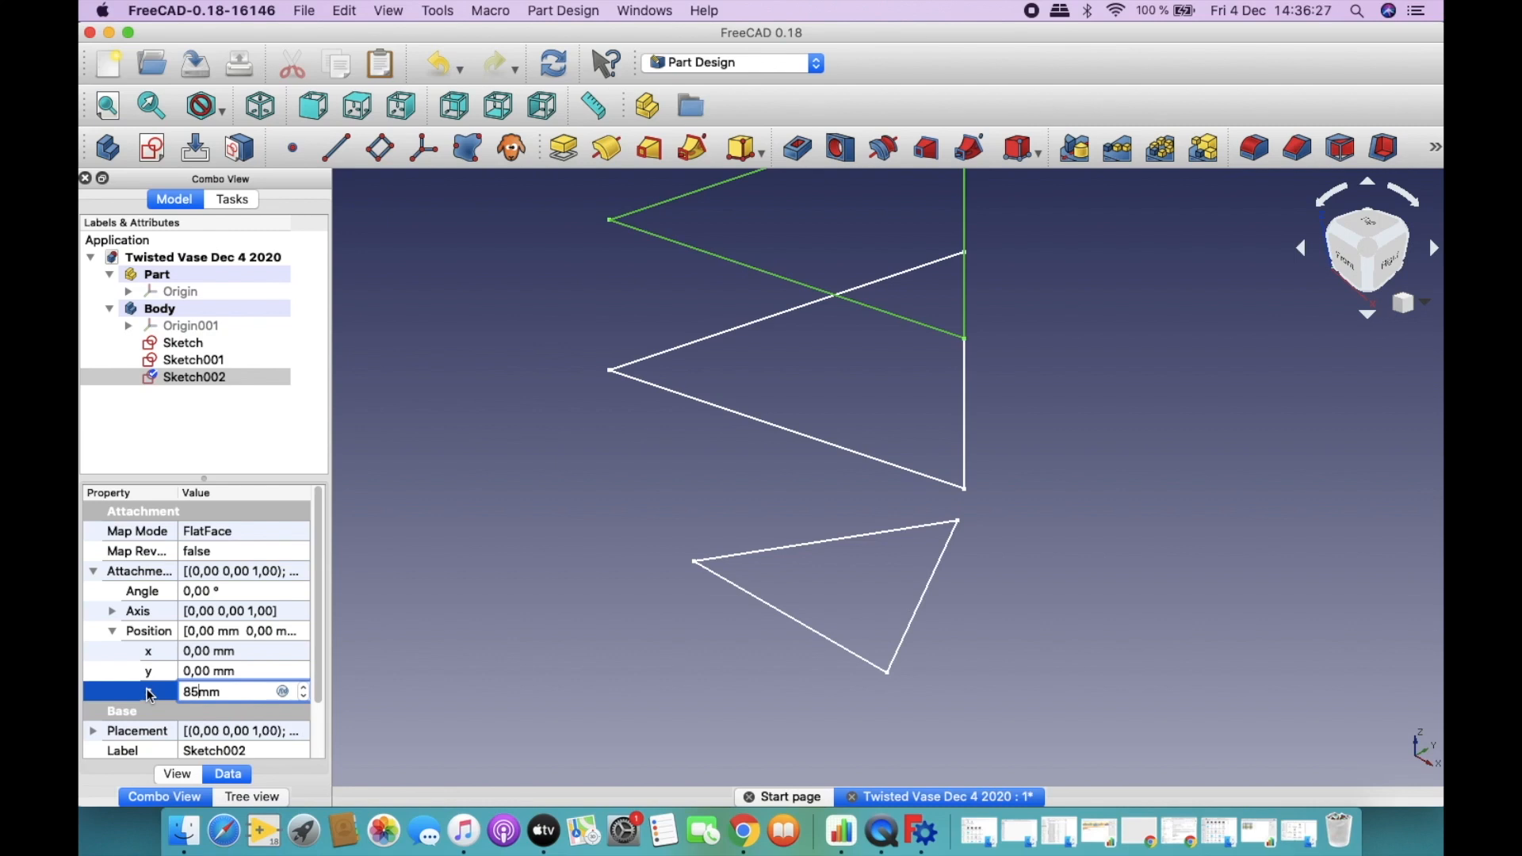
{"action": "key", "text": "Return"}
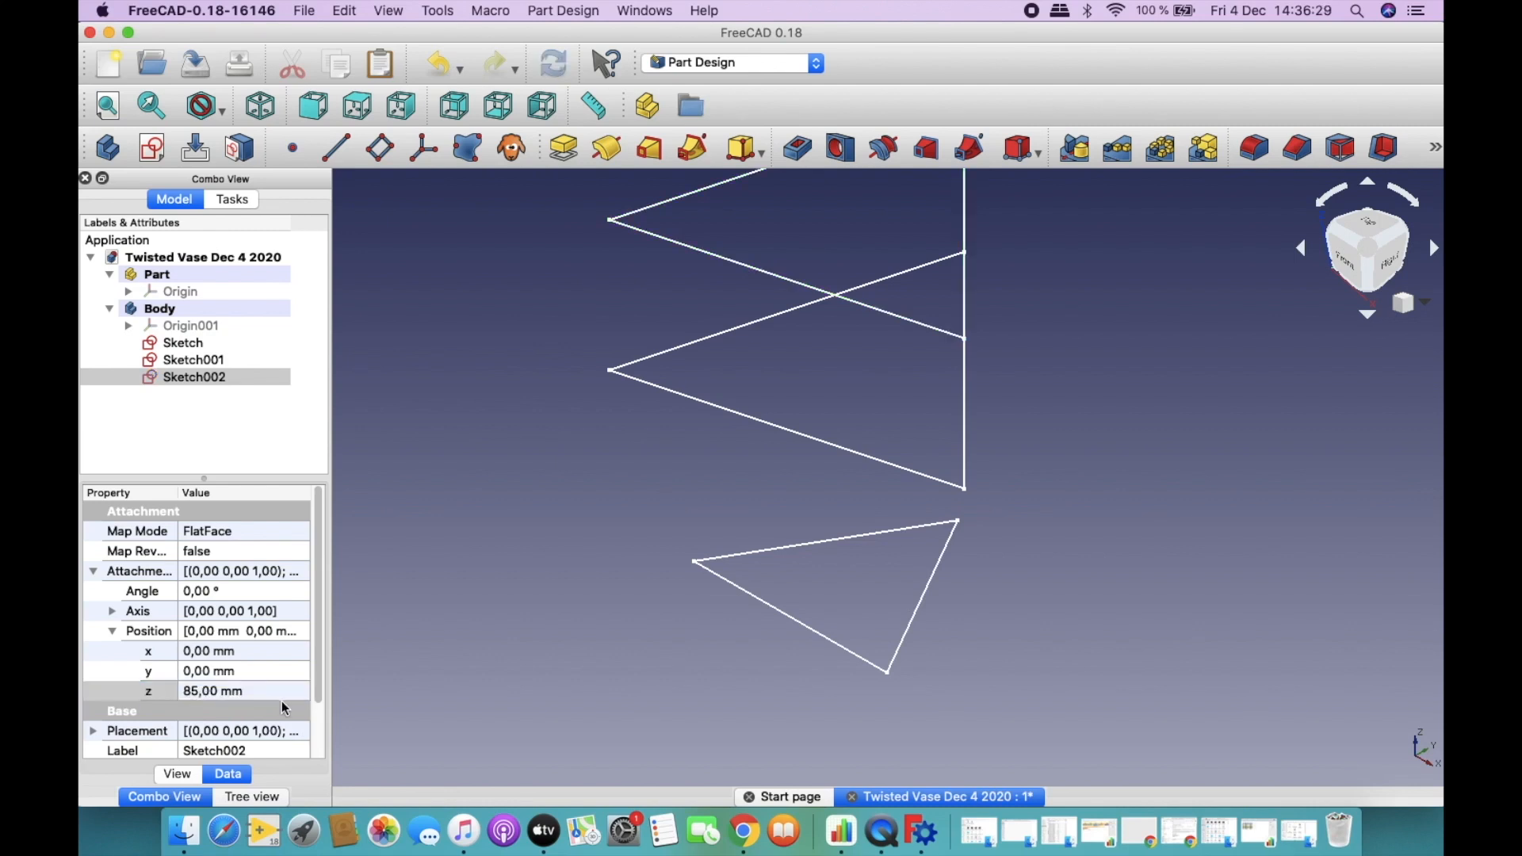
{"action": "left_click", "coordinate": [108, 105]}
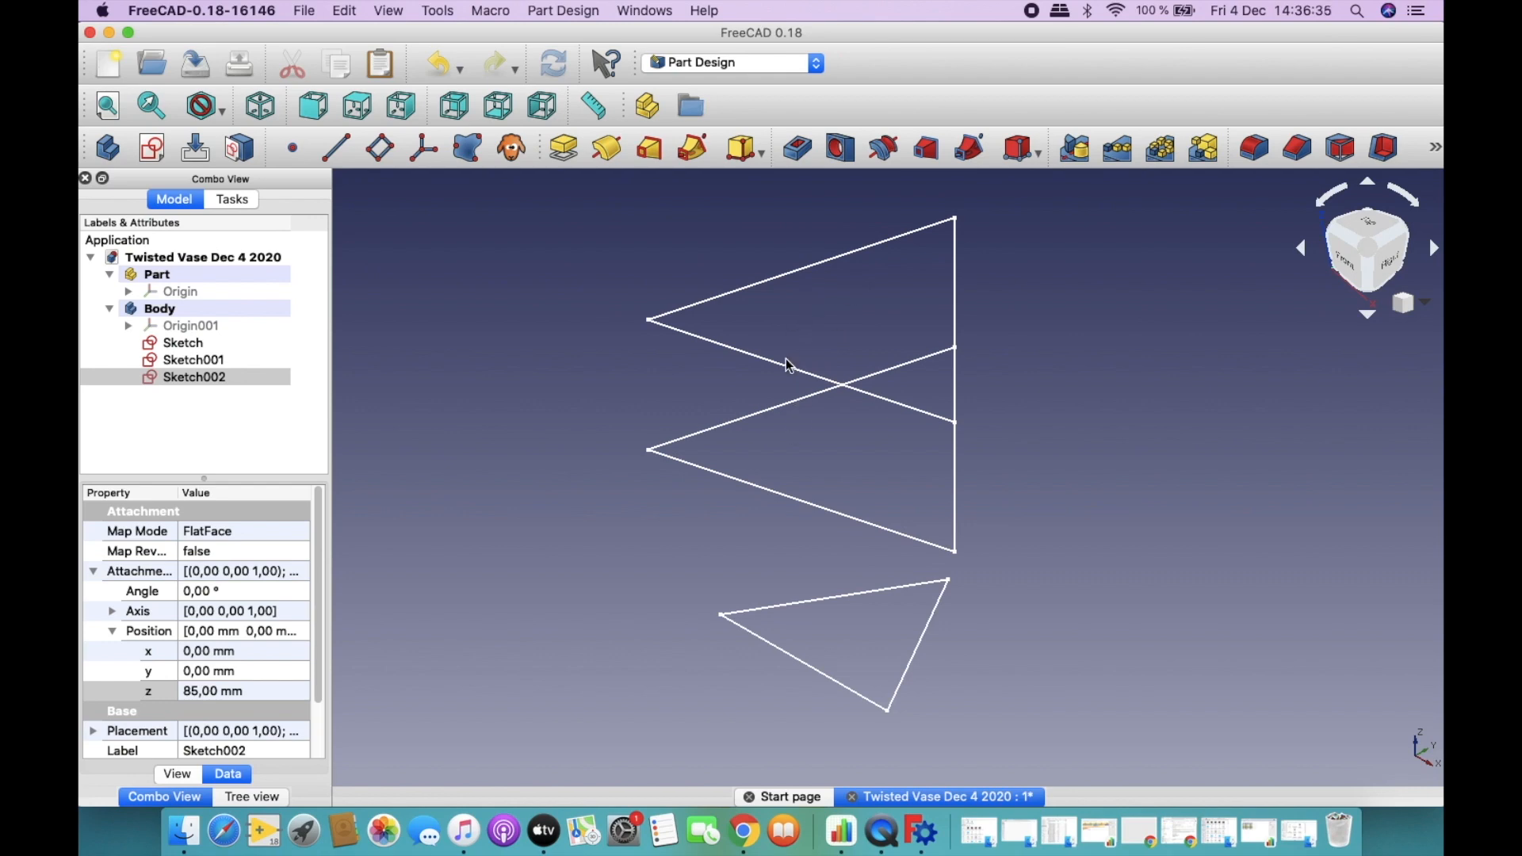
Open Sketch002 for editing and set its angle constraint to 0°.
{"action": "double_click", "coordinate": [187, 377]}
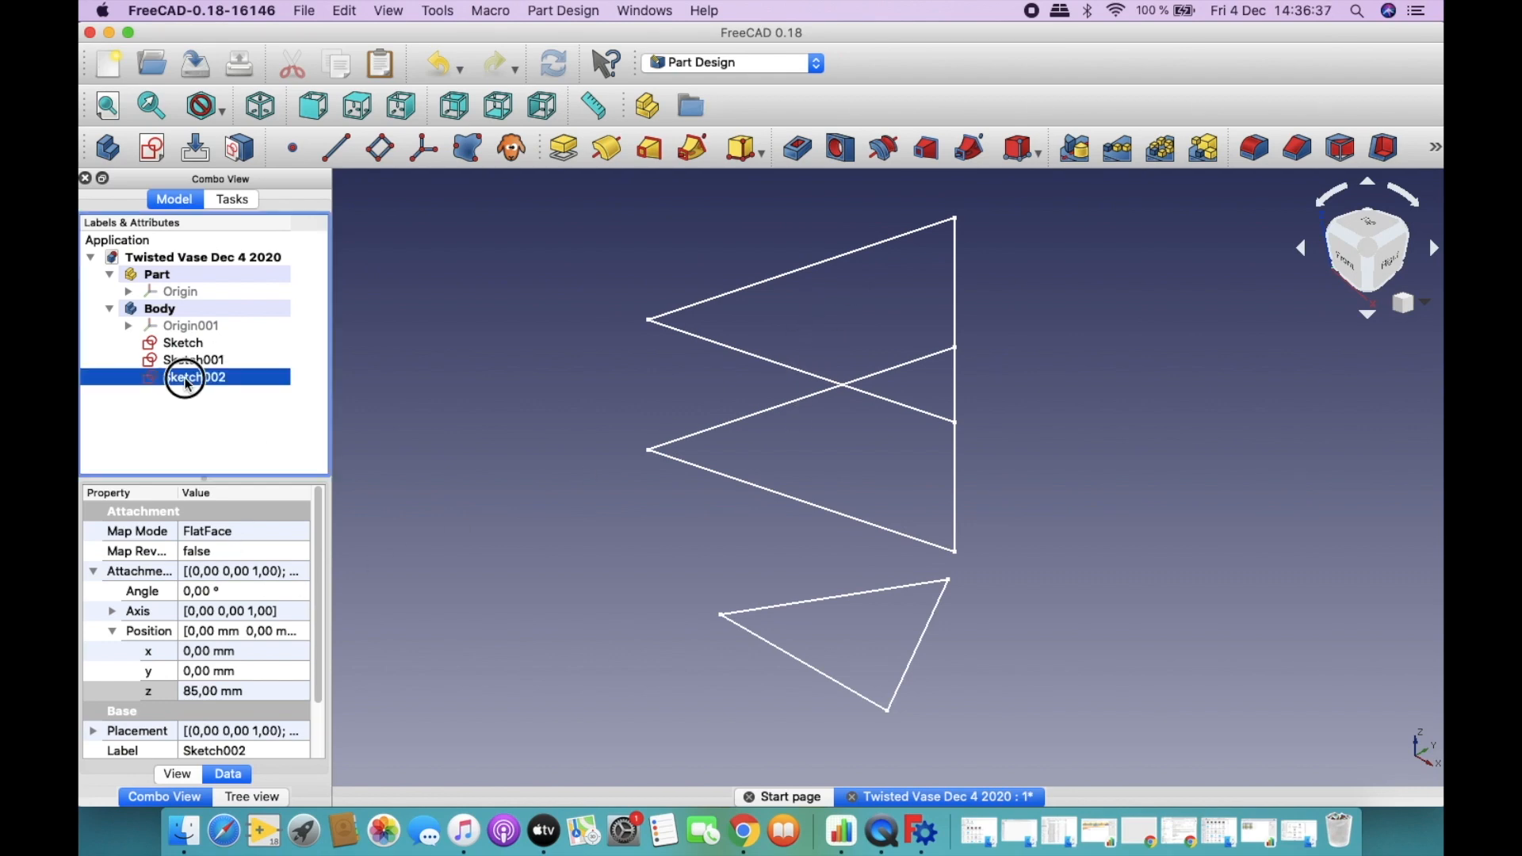
{"action": "left_click_drag", "start_coordinate": [326, 373], "coordinate": [287, 544]}
{"action": "left_click", "coordinate": [255, 584]}
{"action": "double_click", "coordinate": [255, 584]}
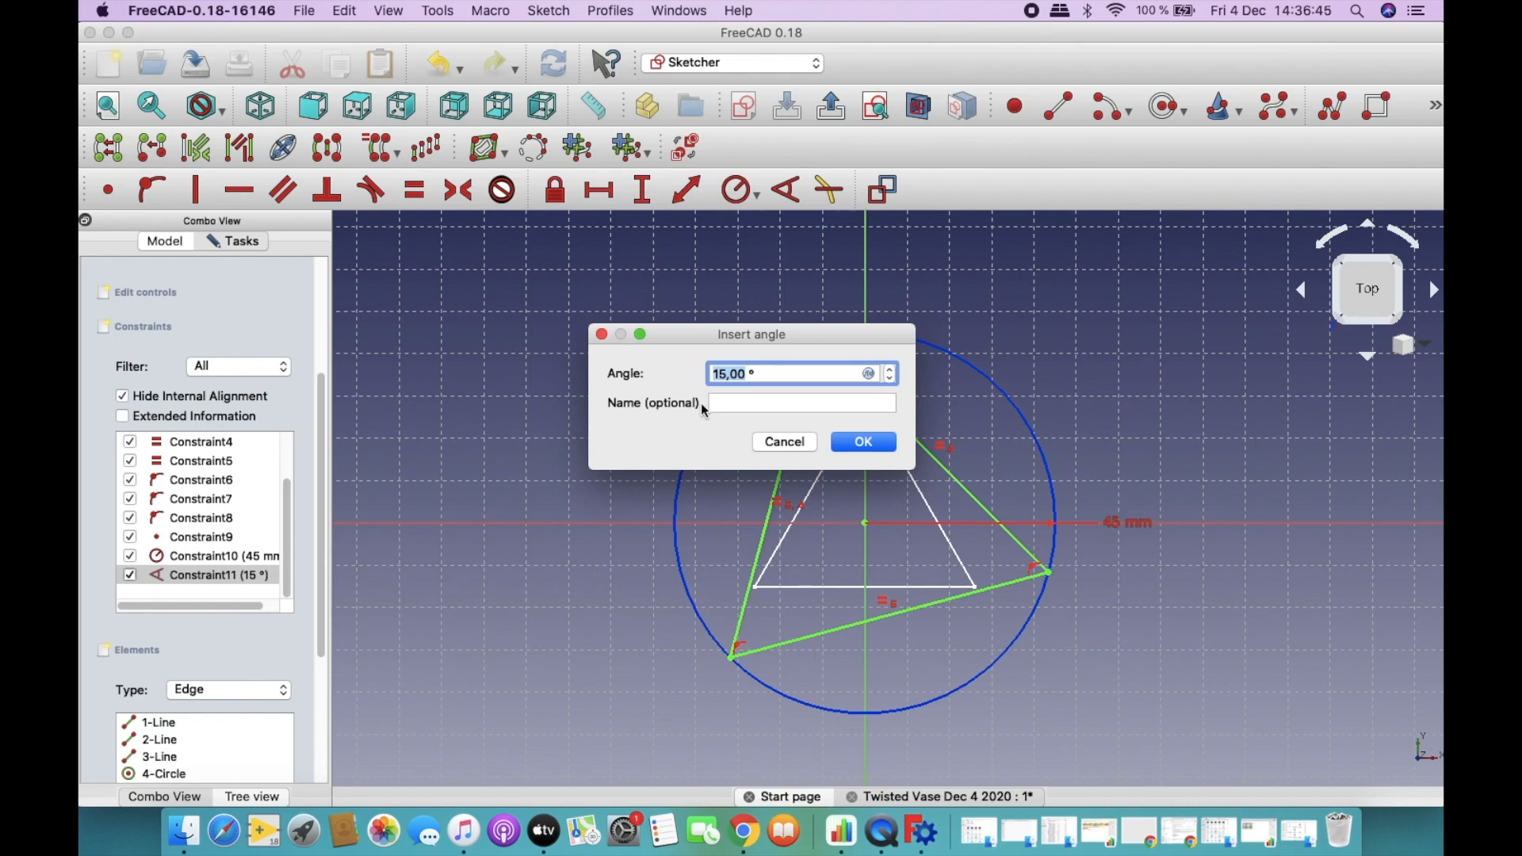
{"action": "type", "text": "0"}
{"action": "left_click", "coordinate": [870, 448]}
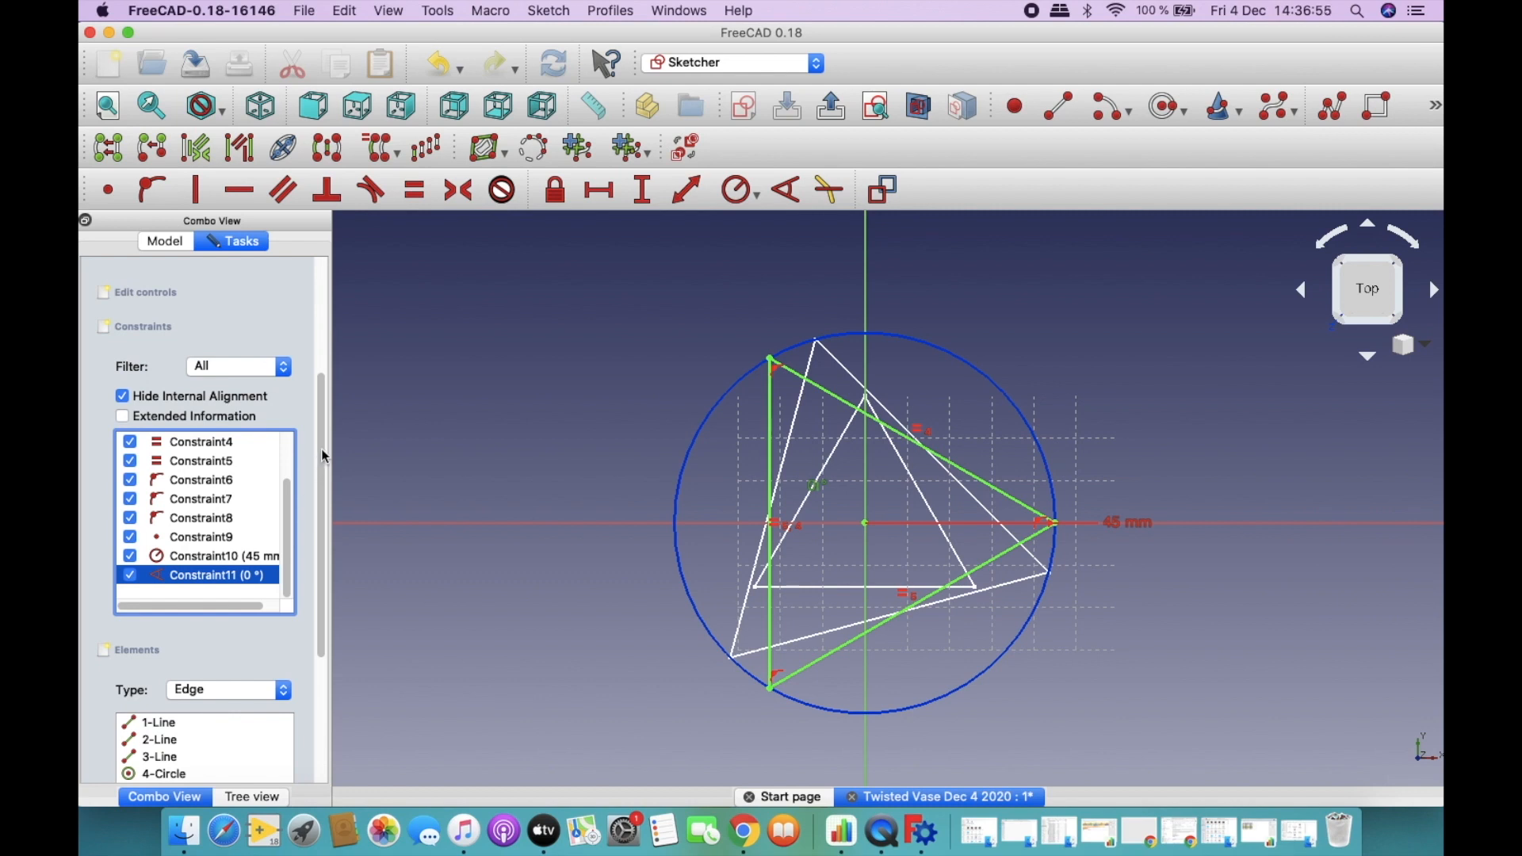
Close Sketch002 and check the stacked triangles from above and in isometric view.
{"action": "left_click_drag", "start_coordinate": [322, 459], "coordinate": [314, 291]}
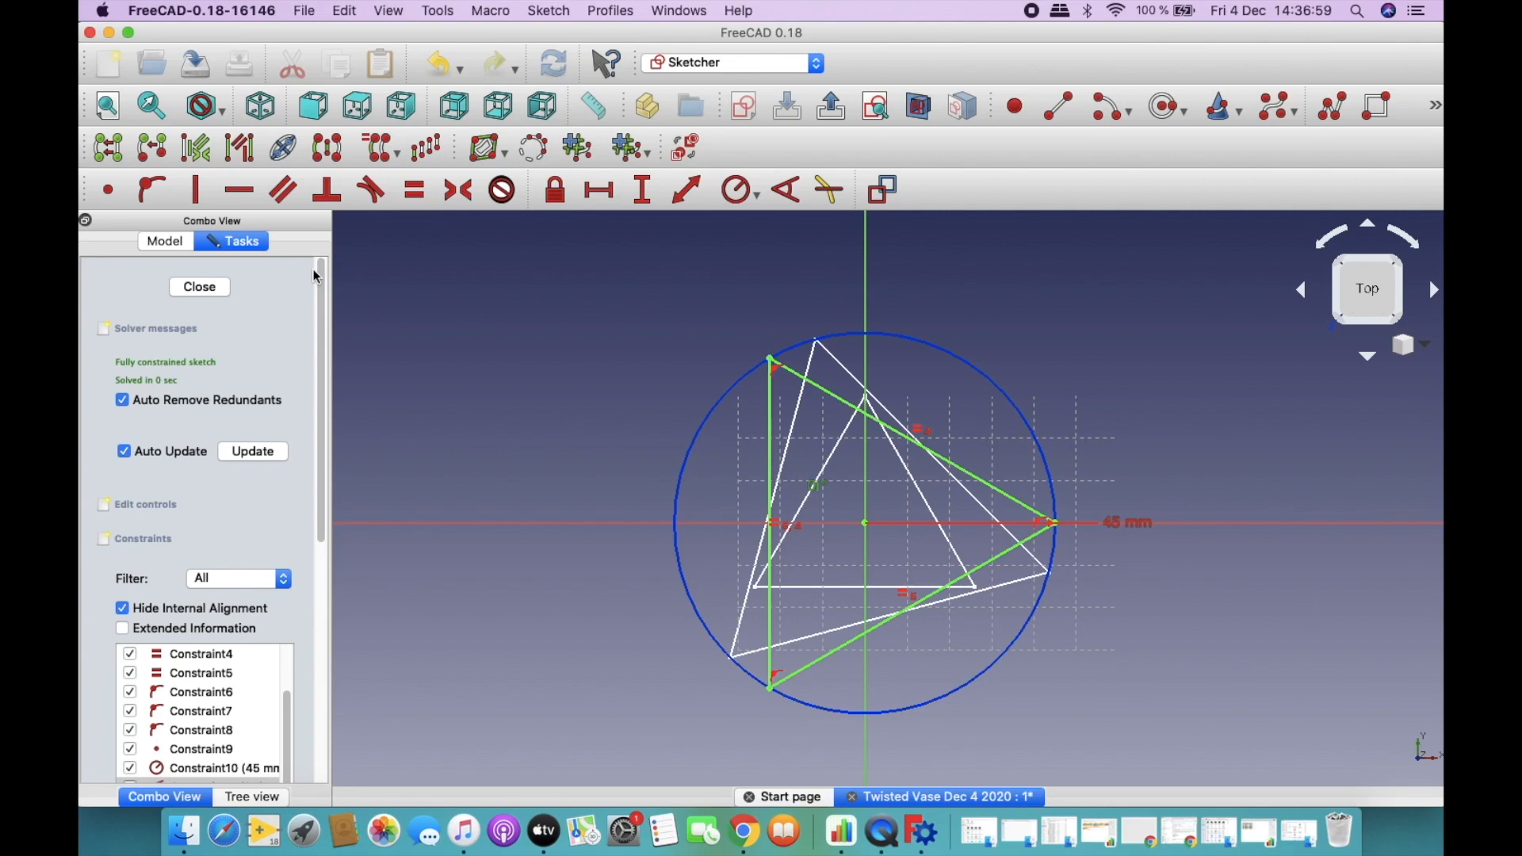
{"action": "left_click", "coordinate": [206, 296]}
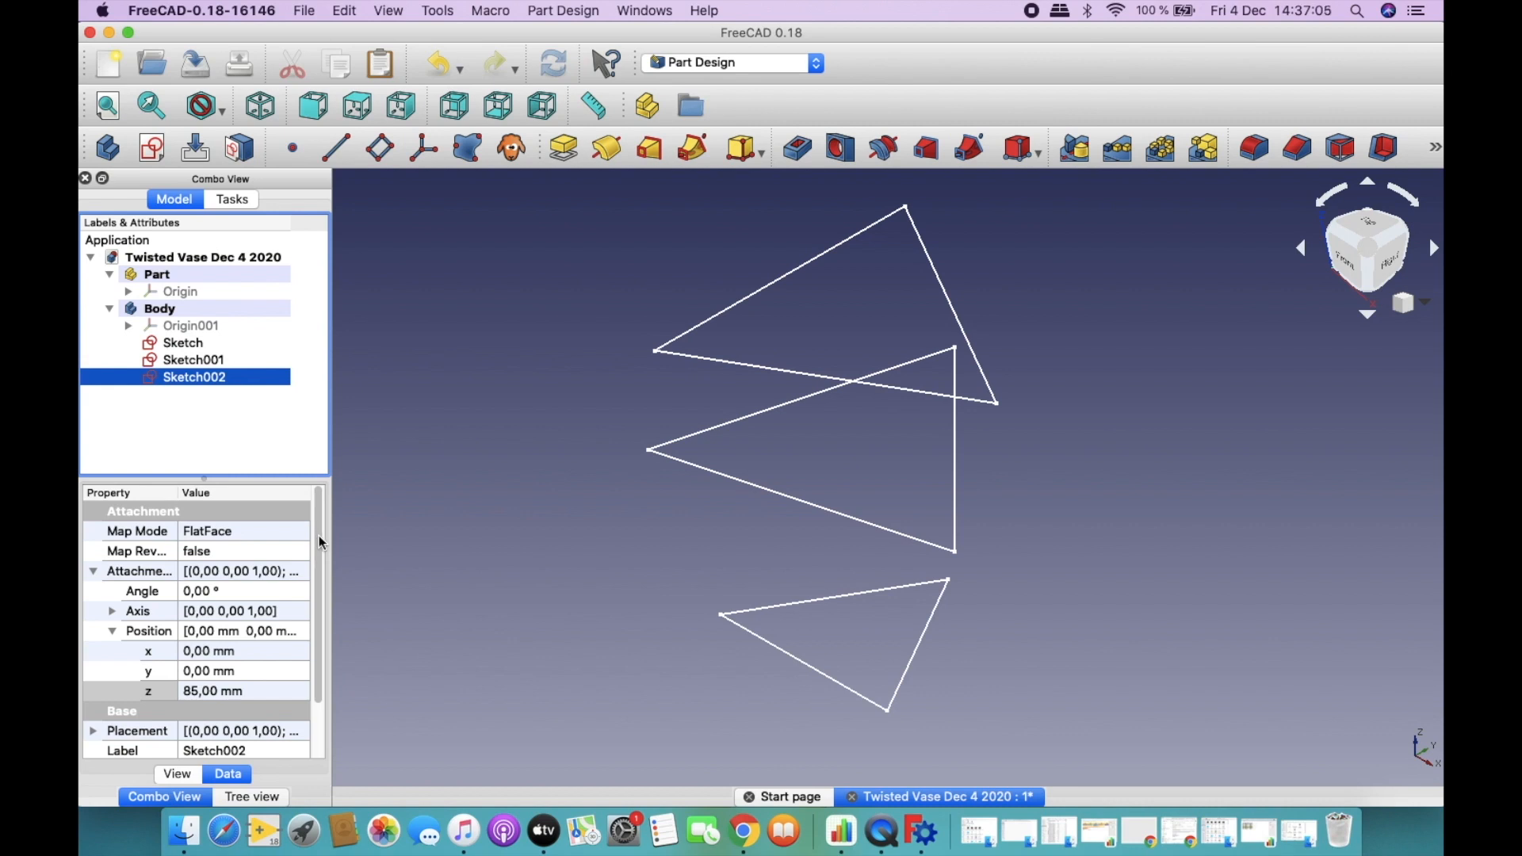
{"action": "left_click_drag", "start_coordinate": [319, 543], "coordinate": [320, 578]}
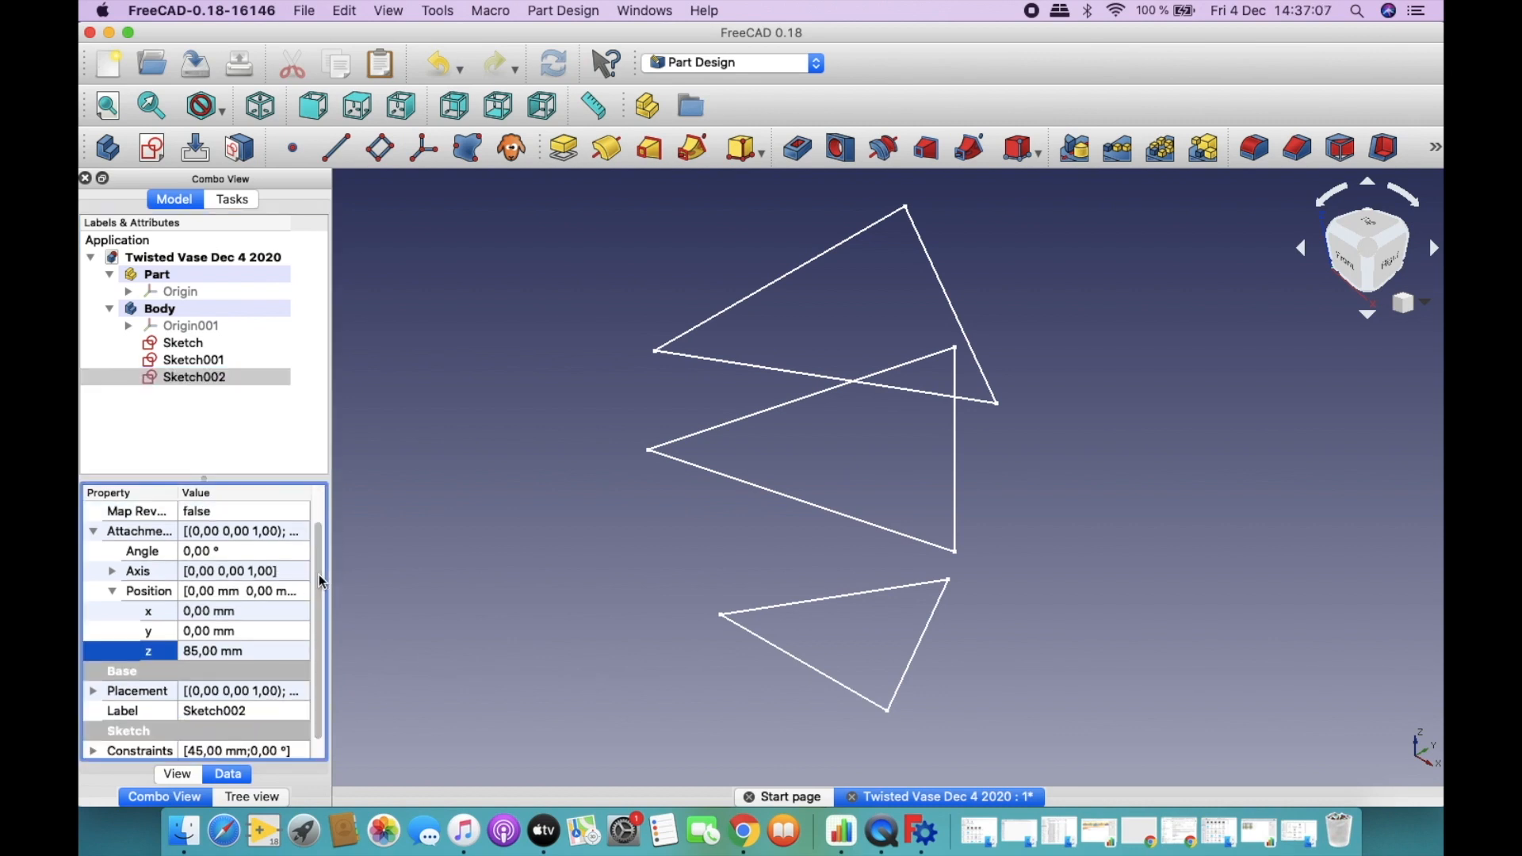
{"action": "left_click", "coordinate": [363, 108]}
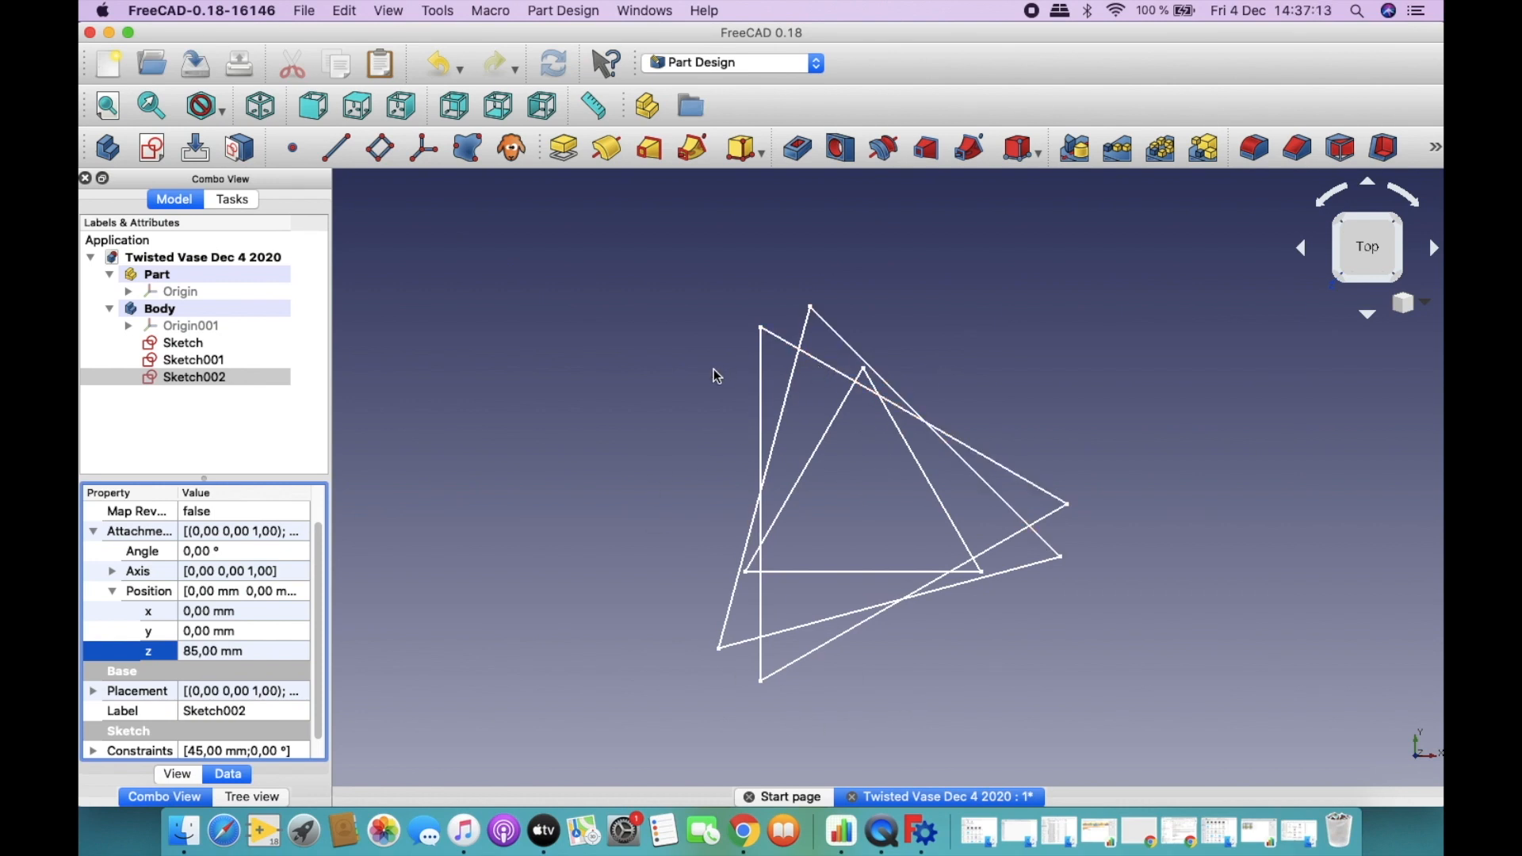
{"action": "left_click", "coordinate": [260, 106]}
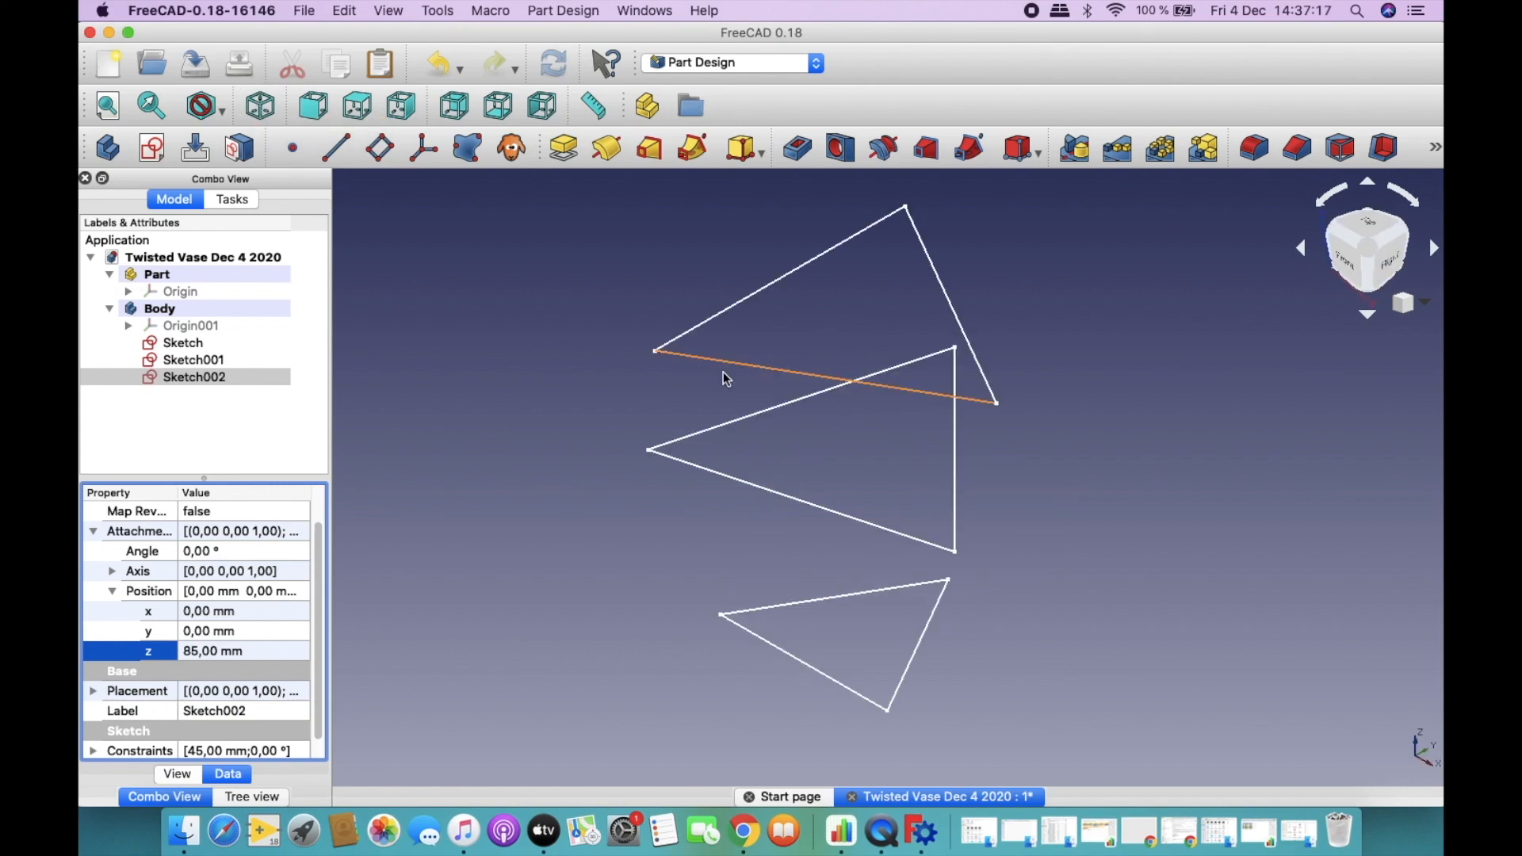
Duplicate Sketch002 without copying its dependencies, and move the copy into Body.
{"action": "key", "text": "super+c"}
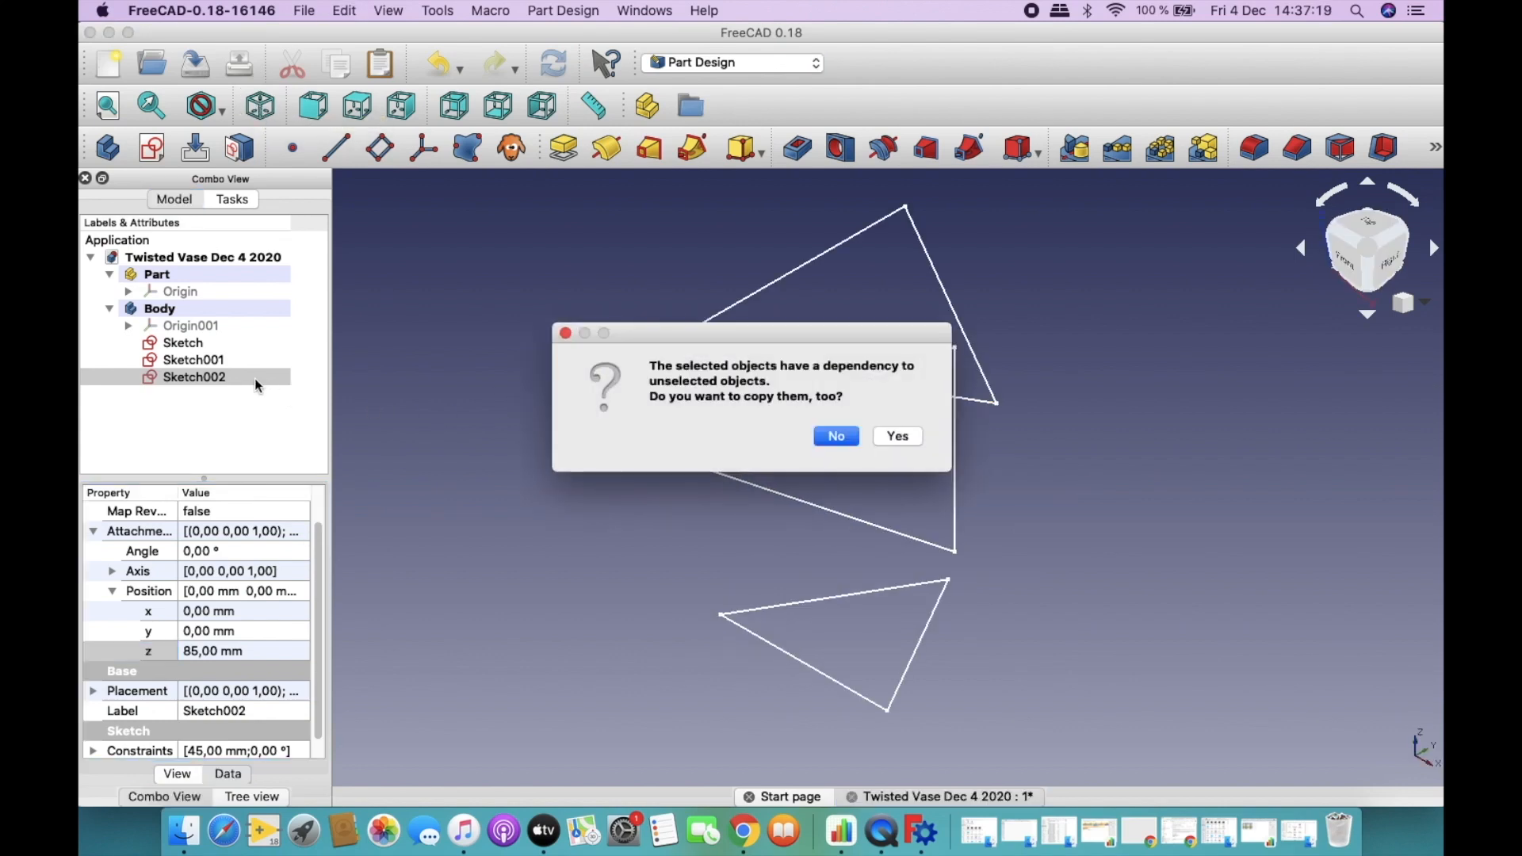
{"action": "left_click", "coordinate": [853, 444]}
{"action": "key", "text": "super+v"}
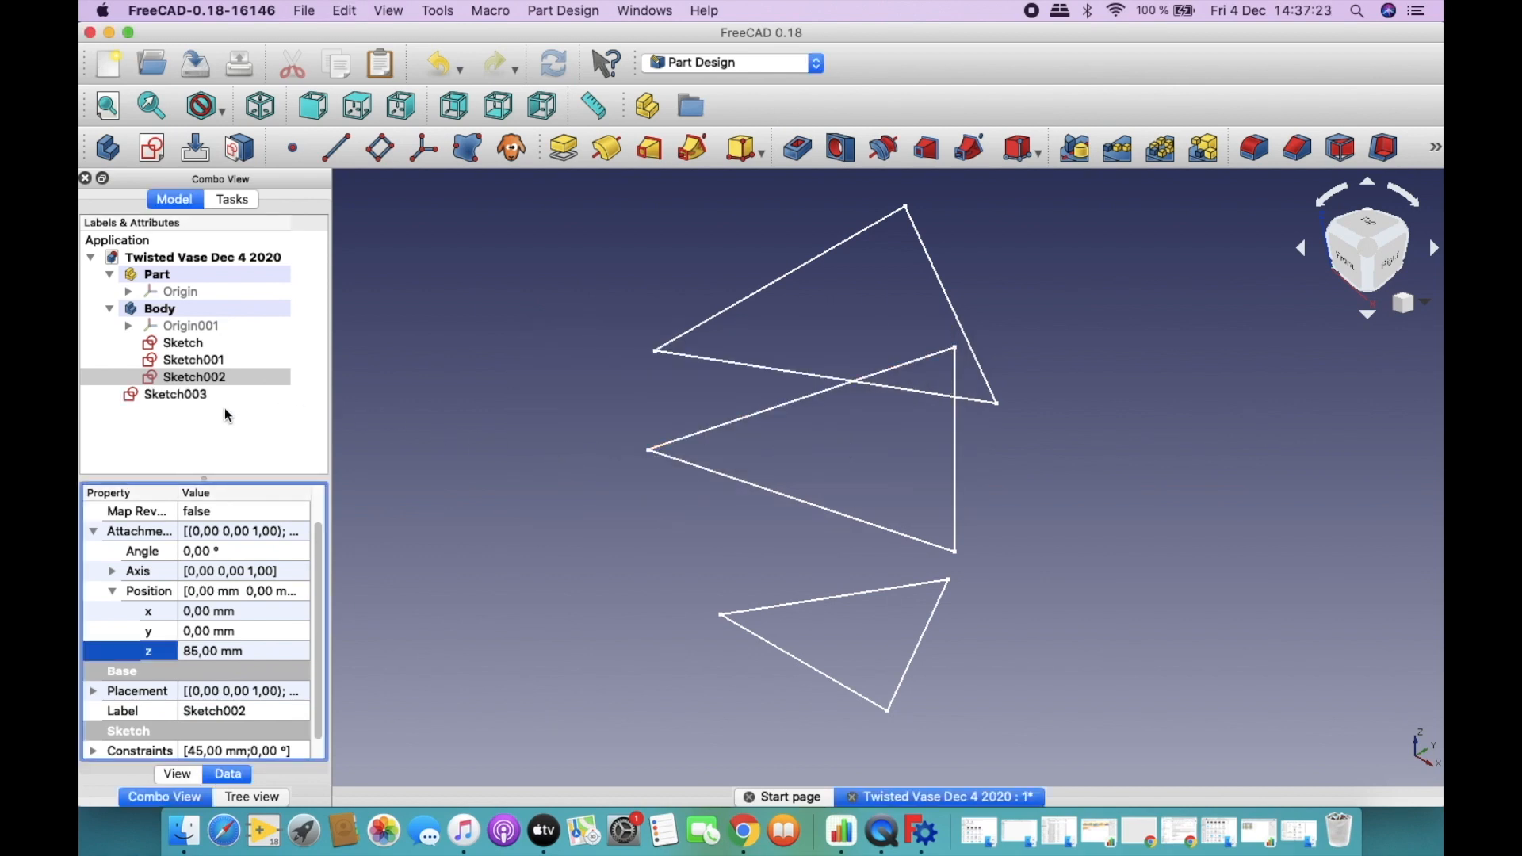
{"action": "left_click", "coordinate": [196, 396]}
{"action": "left_click_drag", "start_coordinate": [197, 401], "coordinate": [178, 311]}
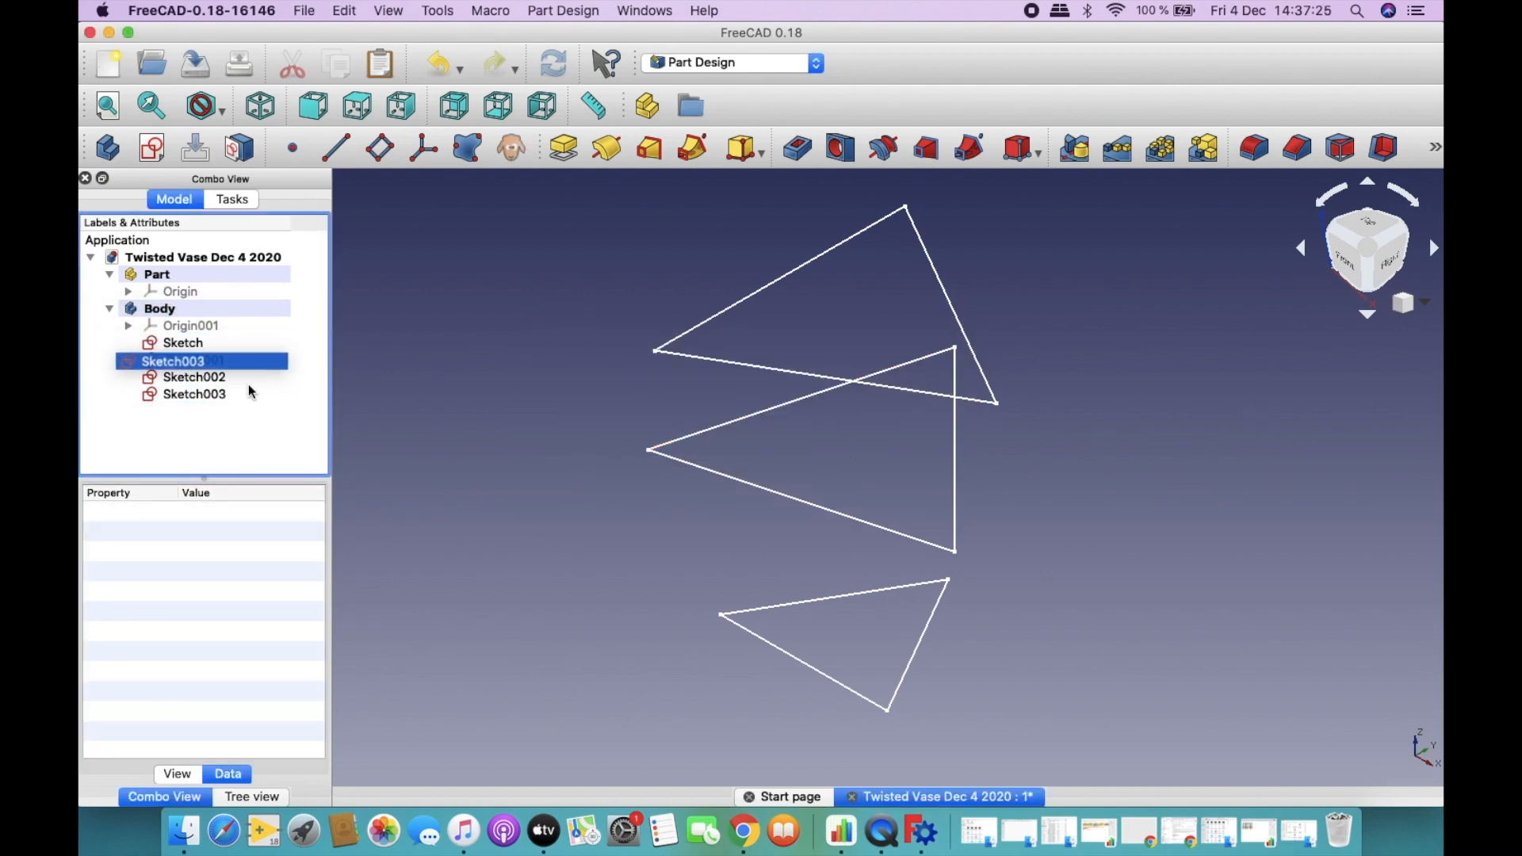
Set the attachment offset position of Sketch003 to 120 mm in z.
{"action": "left_click", "coordinate": [225, 397]}
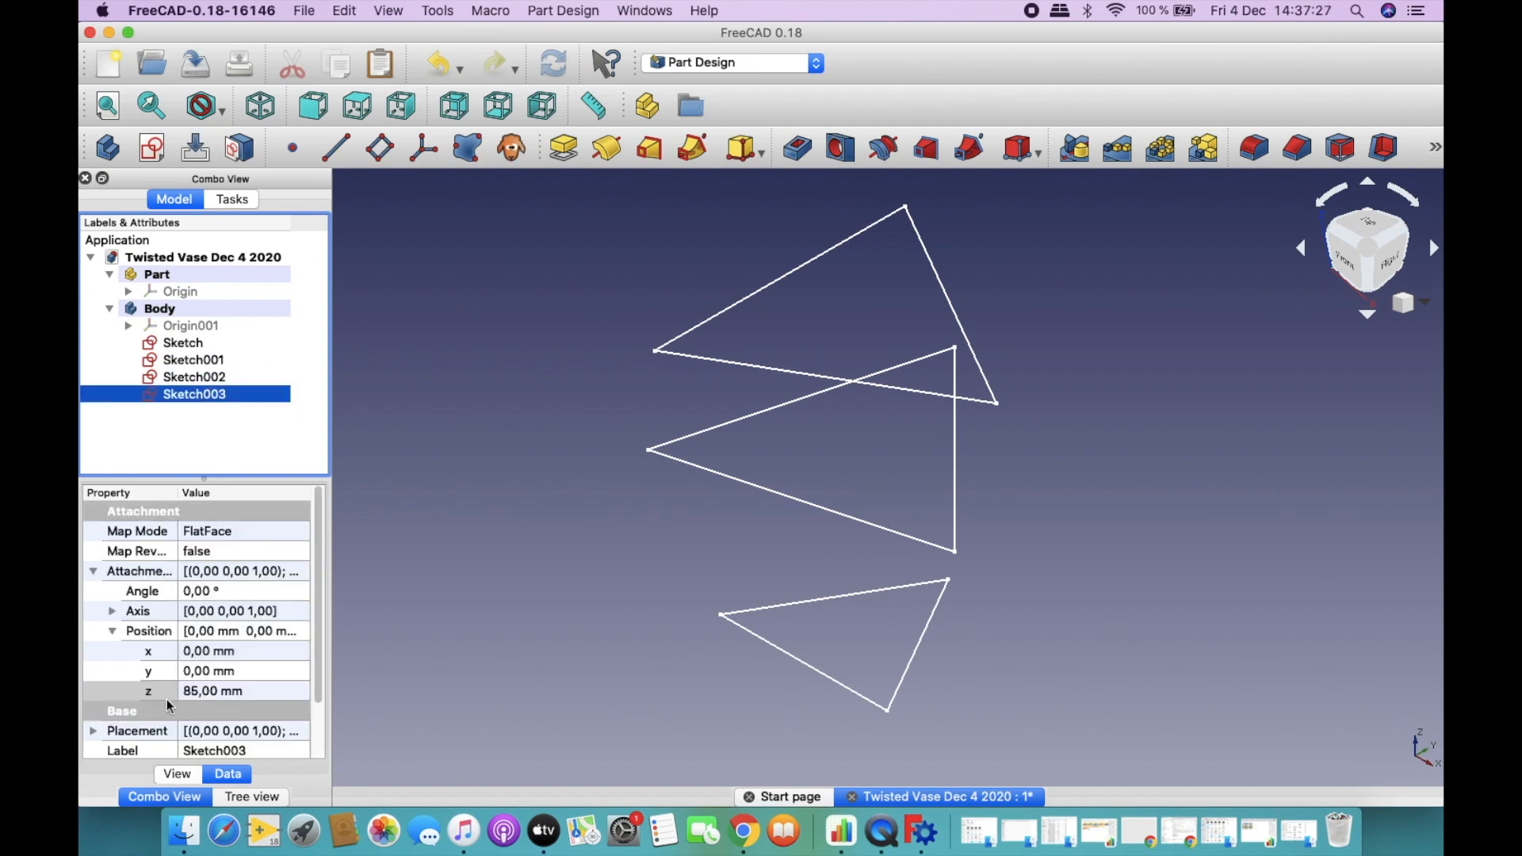
{"action": "left_click", "coordinate": [193, 692]}
{"action": "left_click", "coordinate": [193, 692]}
{"action": "left_click_drag", "start_coordinate": [198, 693], "coordinate": [165, 689]}
{"action": "type", "text": "10"}
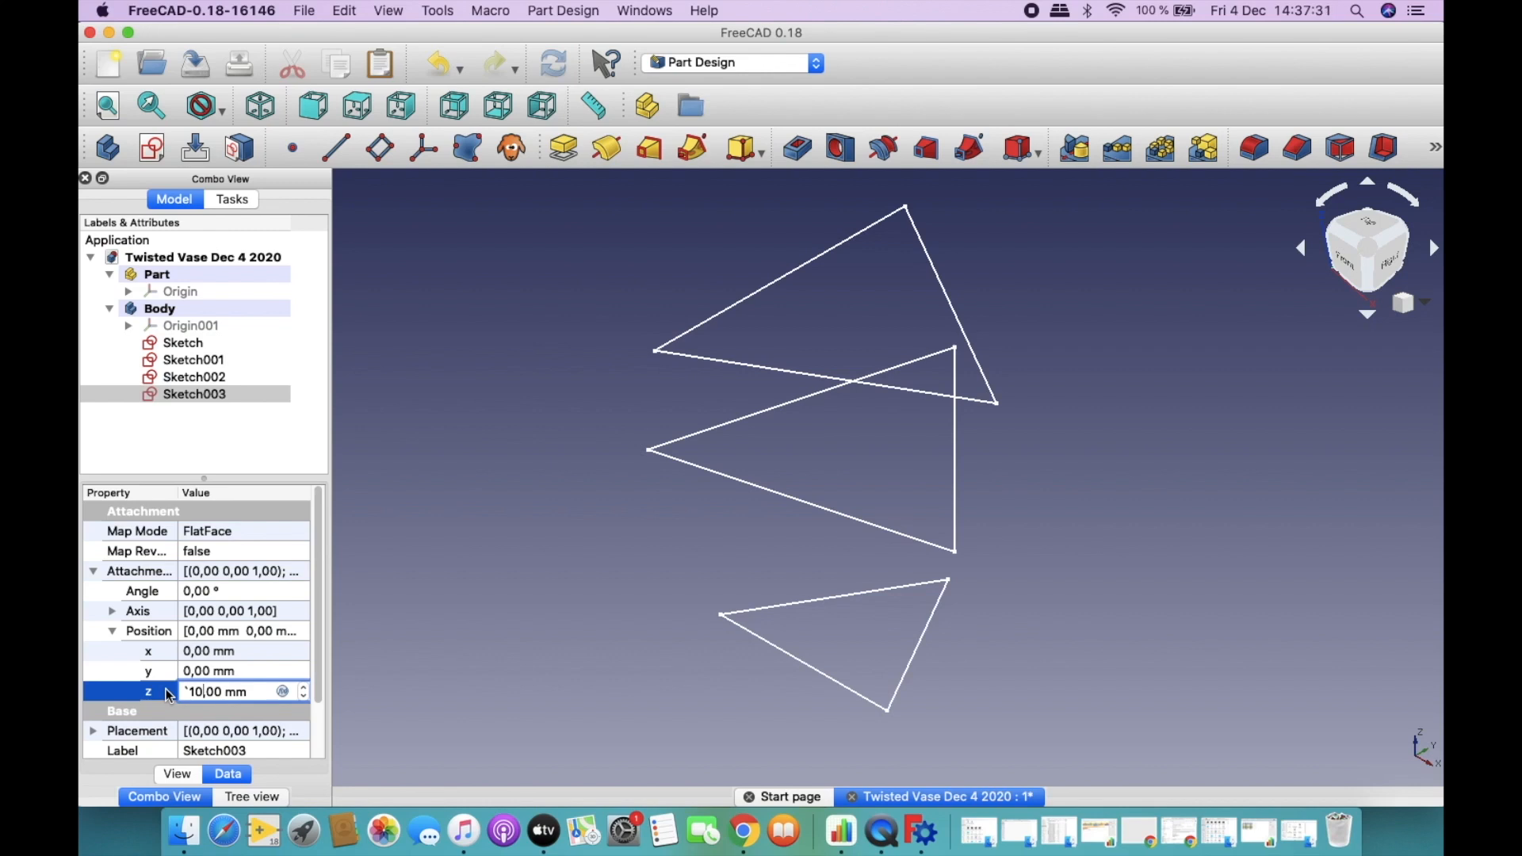
{"action": "key", "text": "BackSpace"}
{"action": "key", "text": "BackSpace"}
{"action": "type", "text": "120"}
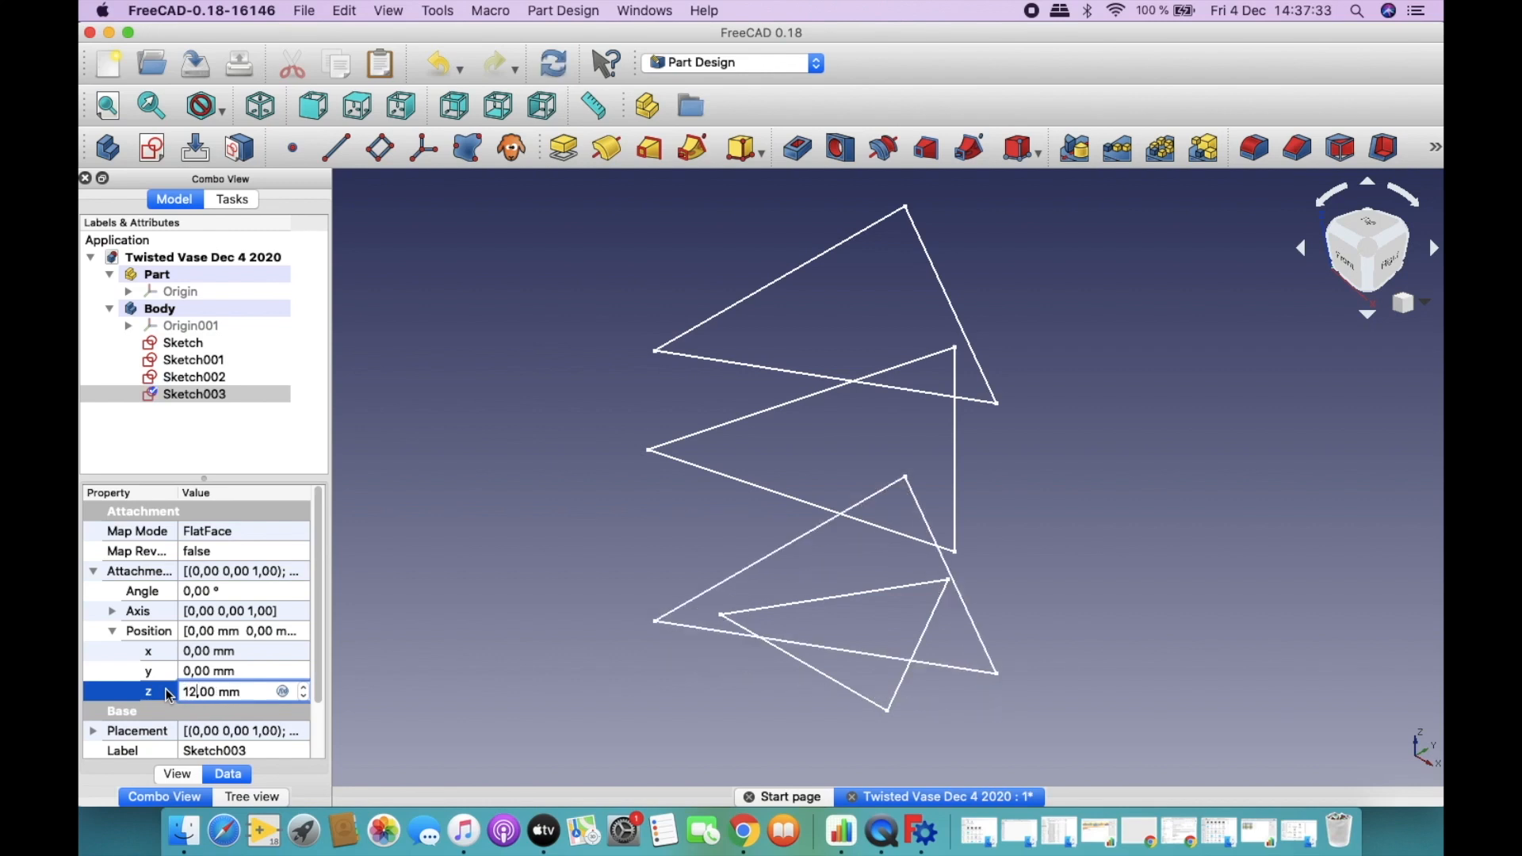
{"action": "key", "text": "Return"}
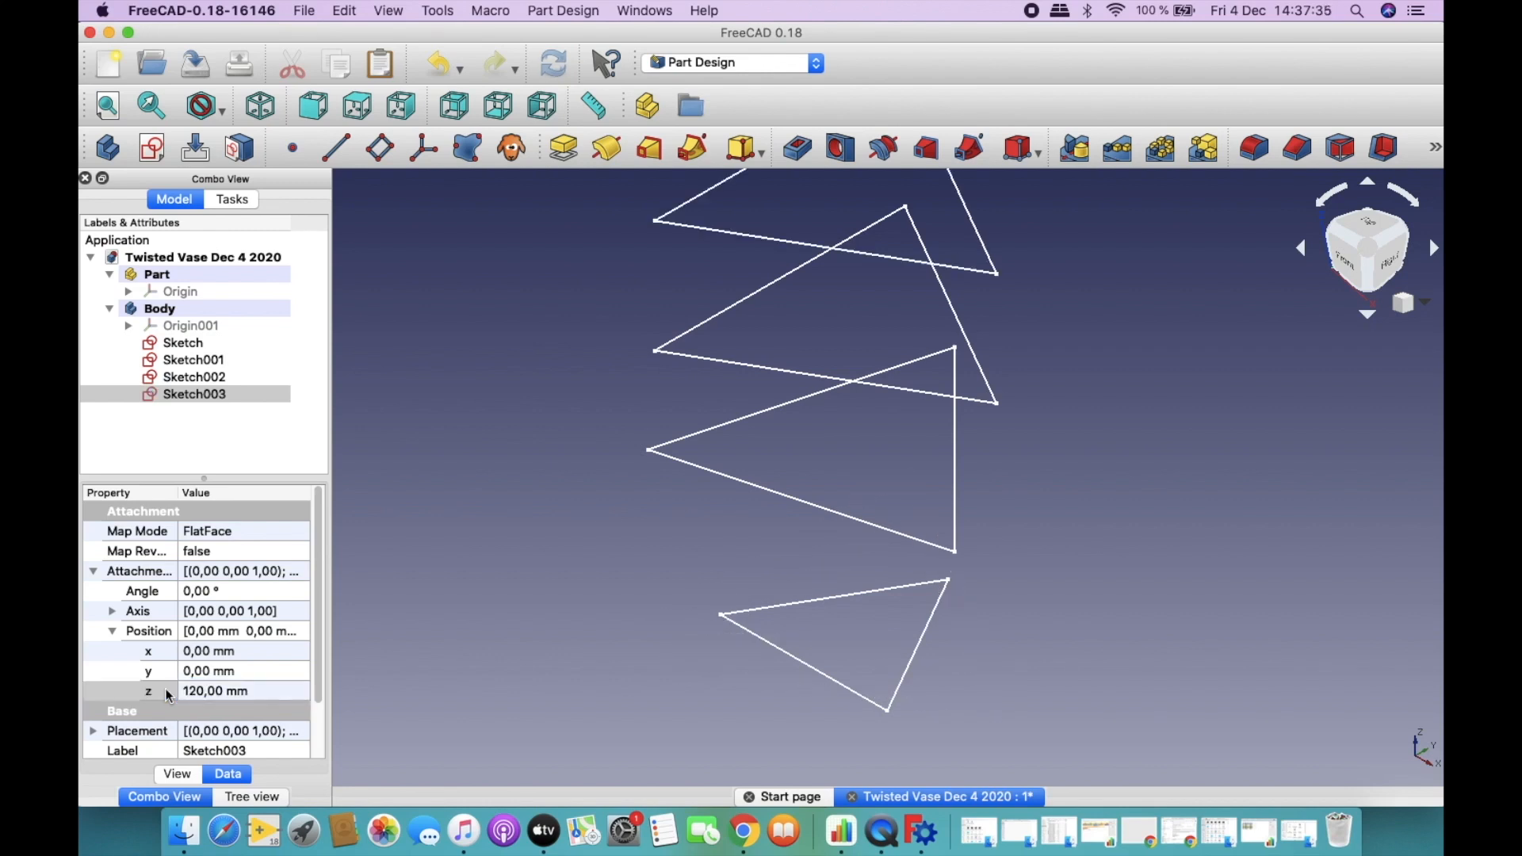
Open Sketch003 for editing and set its angle constraint to -15°.
{"action": "double_click", "coordinate": [195, 394]}
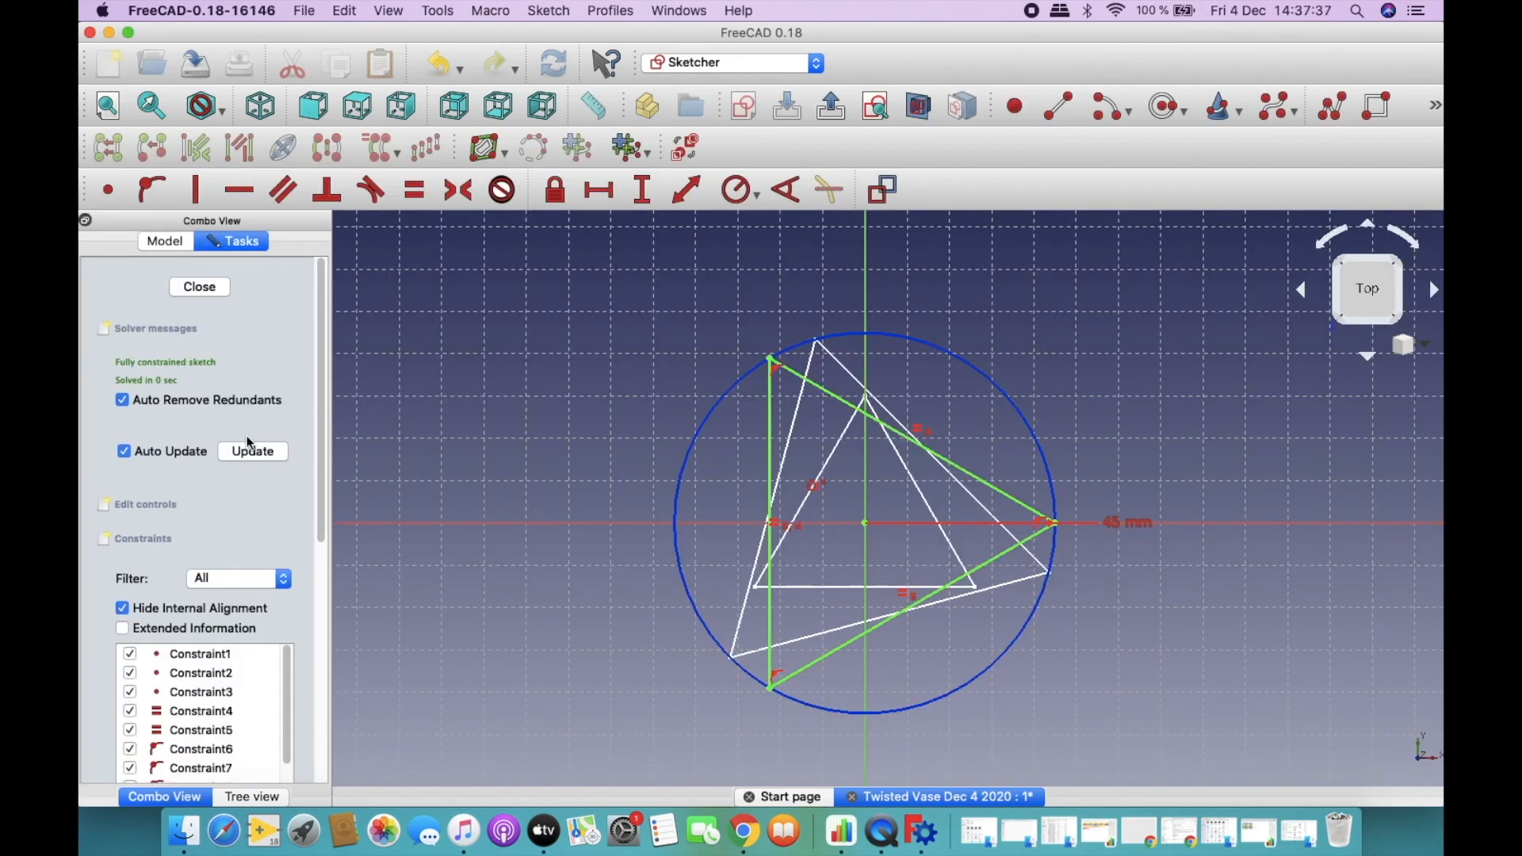
{"action": "scroll", "coordinate": [323, 344], "scroll_direction": "down", "scroll_amount": 10}
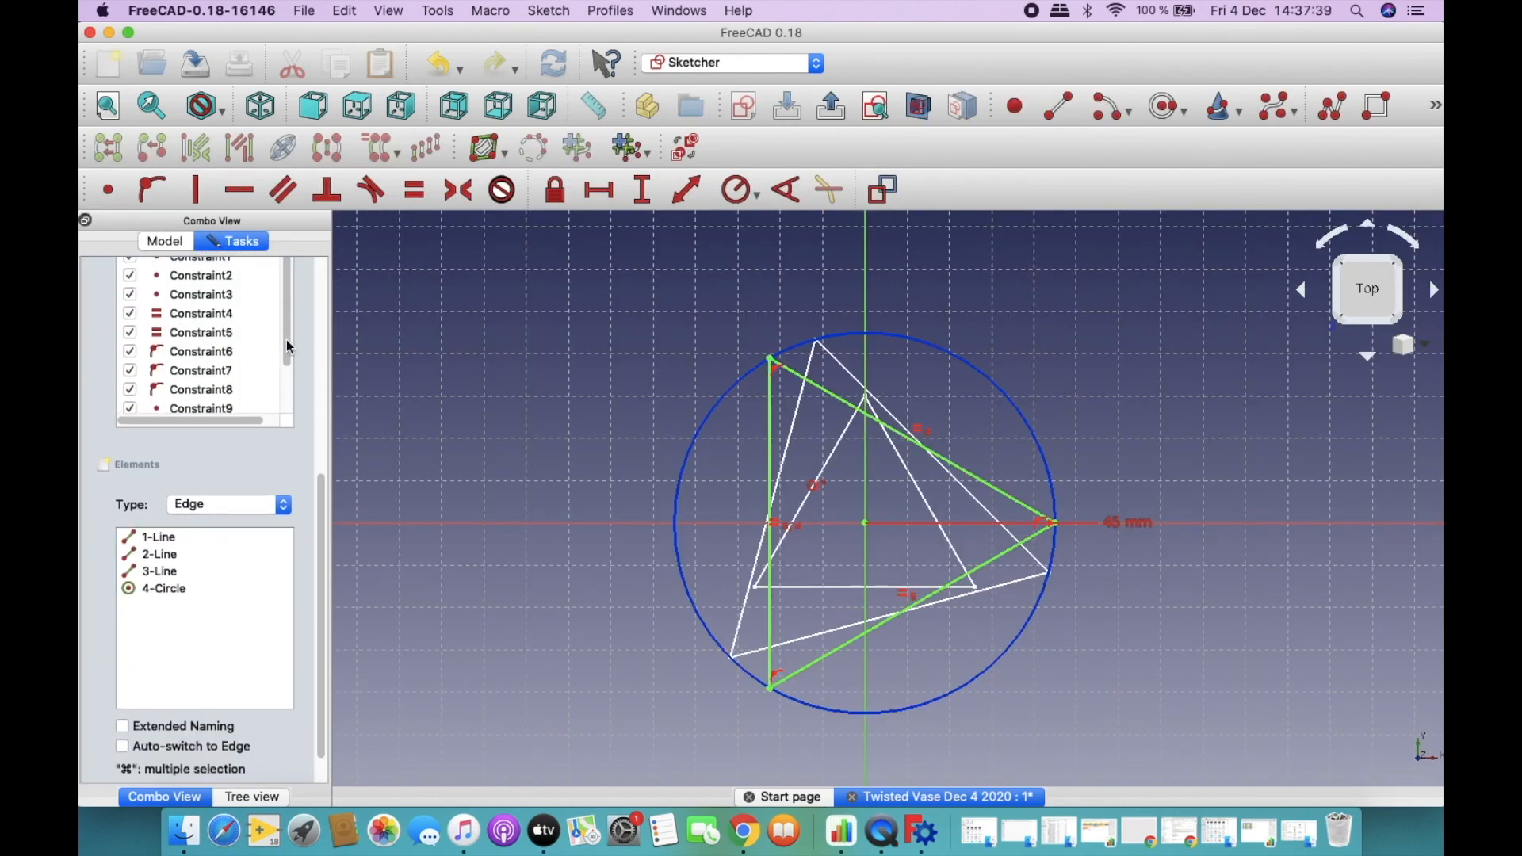
{"action": "scroll", "coordinate": [282, 380], "scroll_direction": "down", "scroll_amount": 3}
{"action": "double_click", "coordinate": [209, 390]}
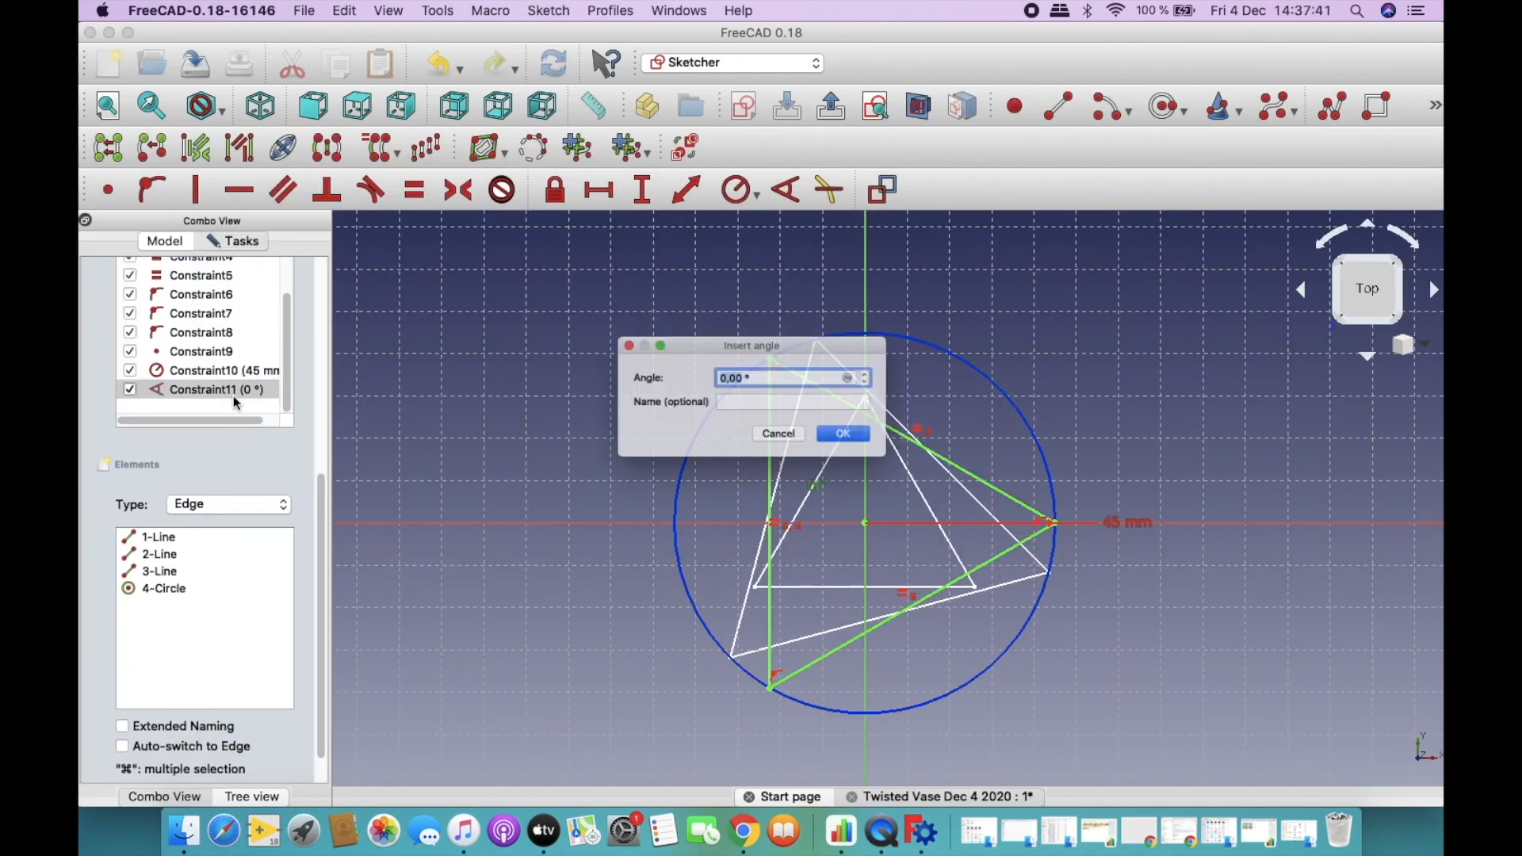
{"action": "type", "text": "-15"}
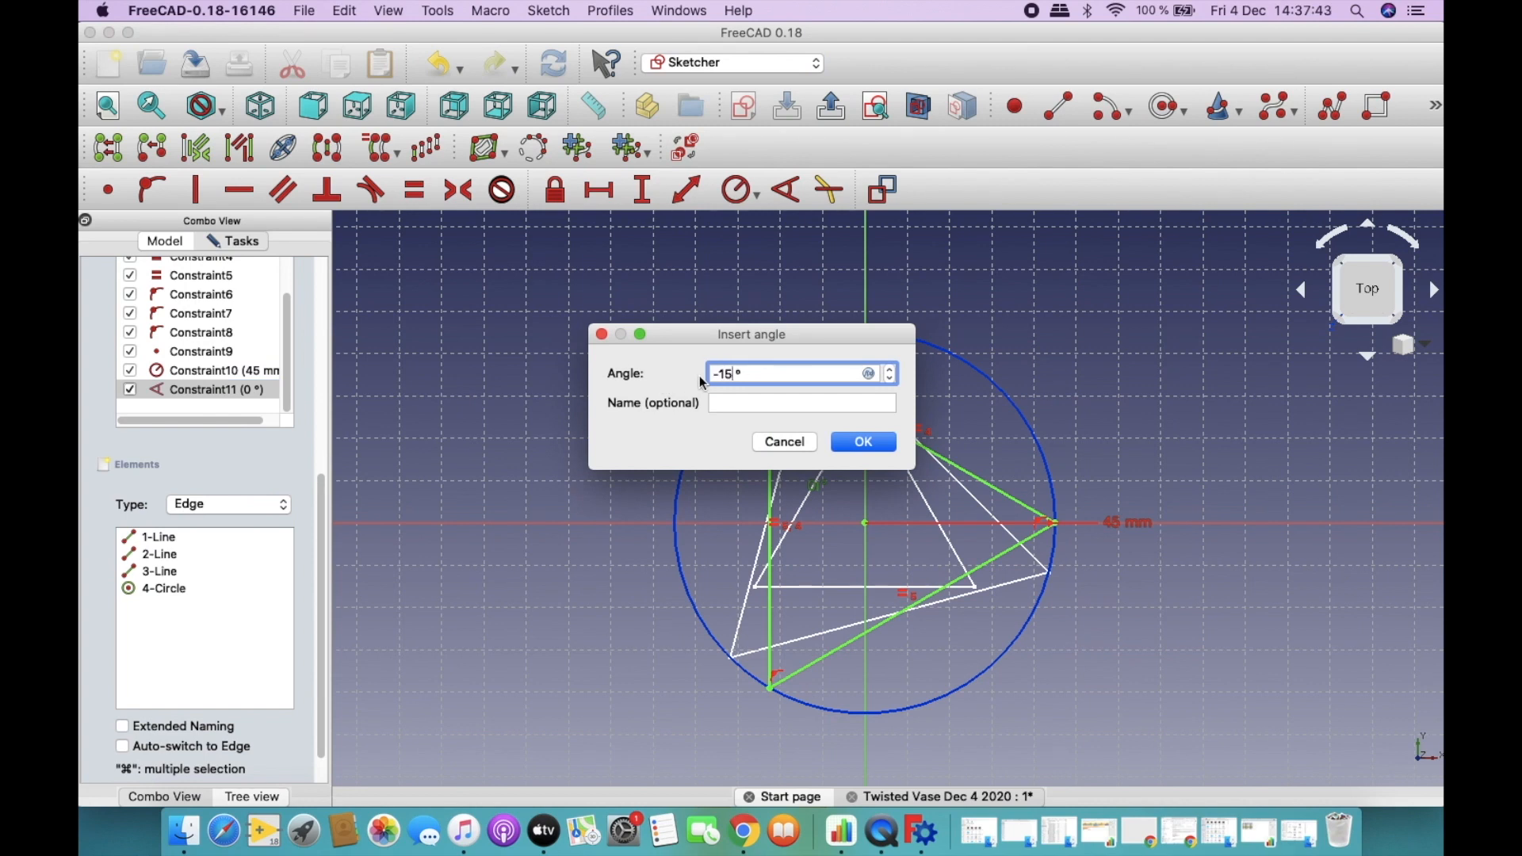
{"action": "left_click", "coordinate": [864, 443]}
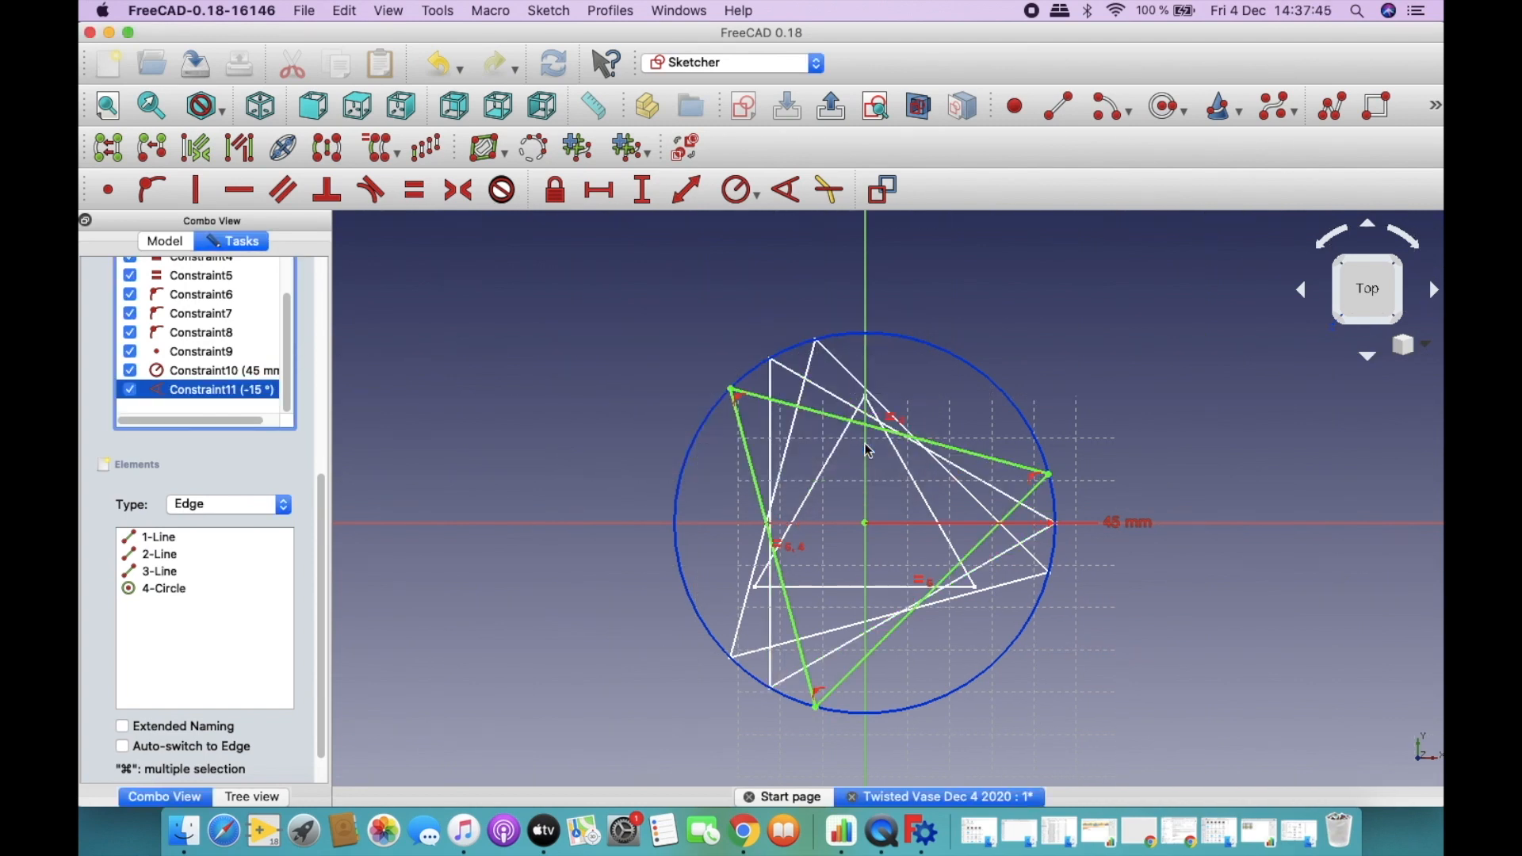
Set the circle radius in Sketch003 to 30 mm, close the sketch and fit all four triangles in the view.
{"action": "double_click", "coordinate": [259, 373]}
{"action": "left_click", "coordinate": [720, 374]}
{"action": "double_click", "coordinate": [720, 373]}
{"action": "type", "text": "30"}
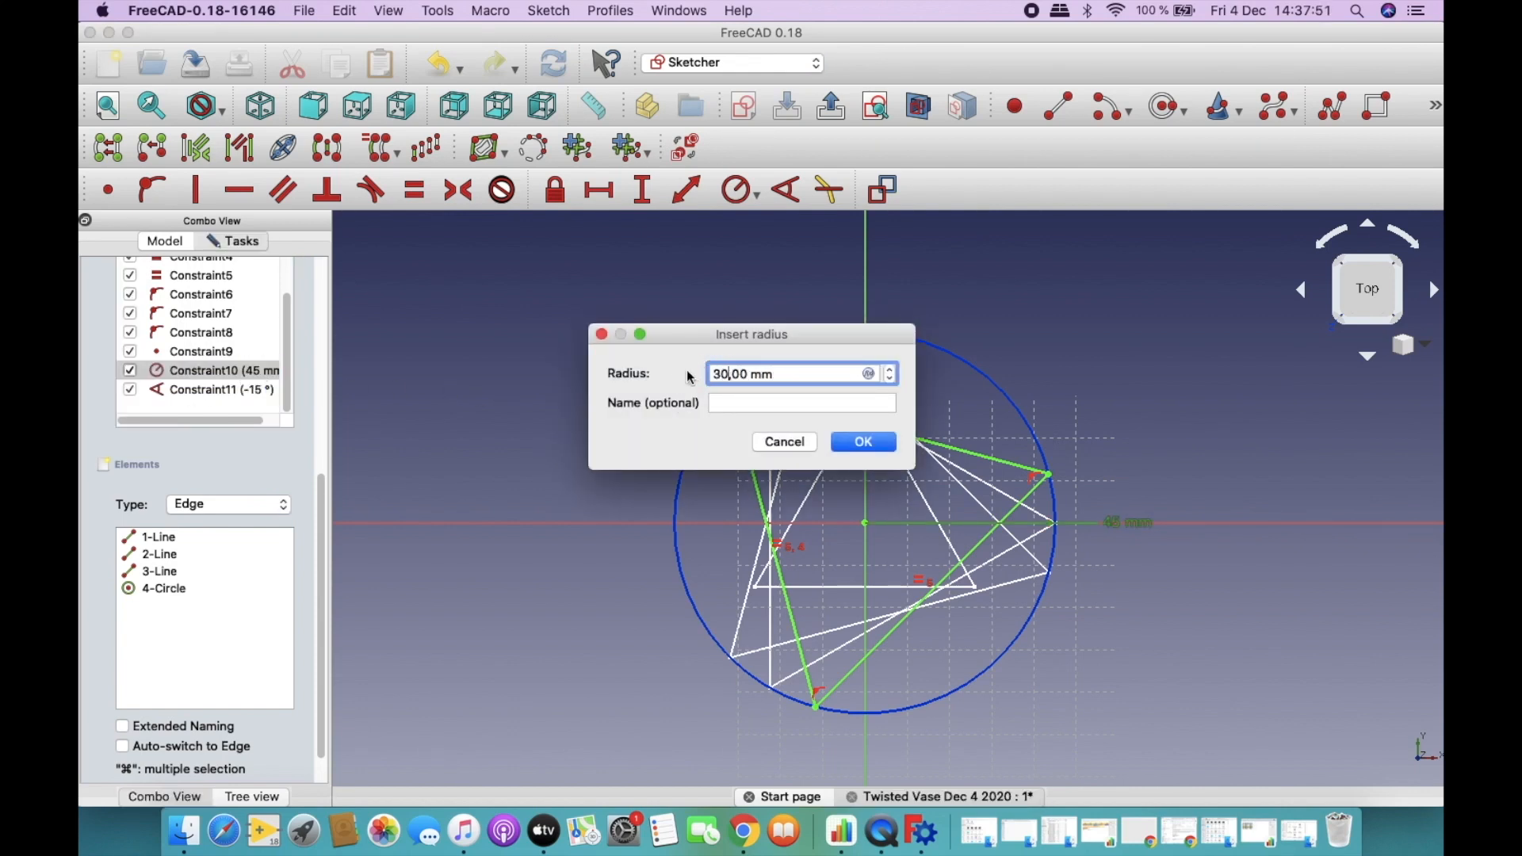
{"action": "left_click", "coordinate": [867, 442]}
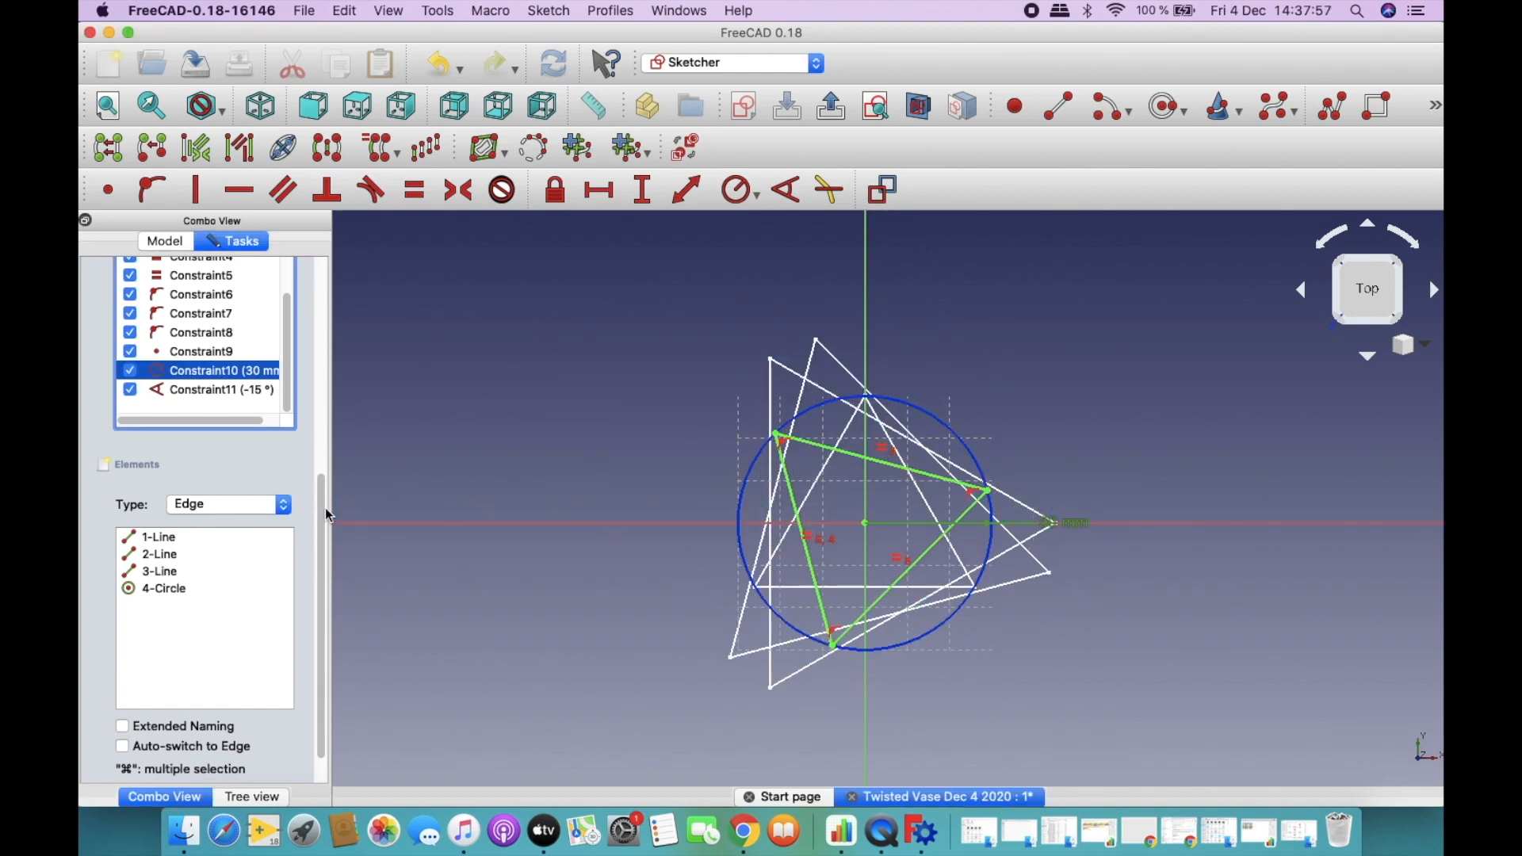
{"action": "left_click_drag", "start_coordinate": [325, 515], "coordinate": [336, 270]}
{"action": "left_click", "coordinate": [200, 272]}
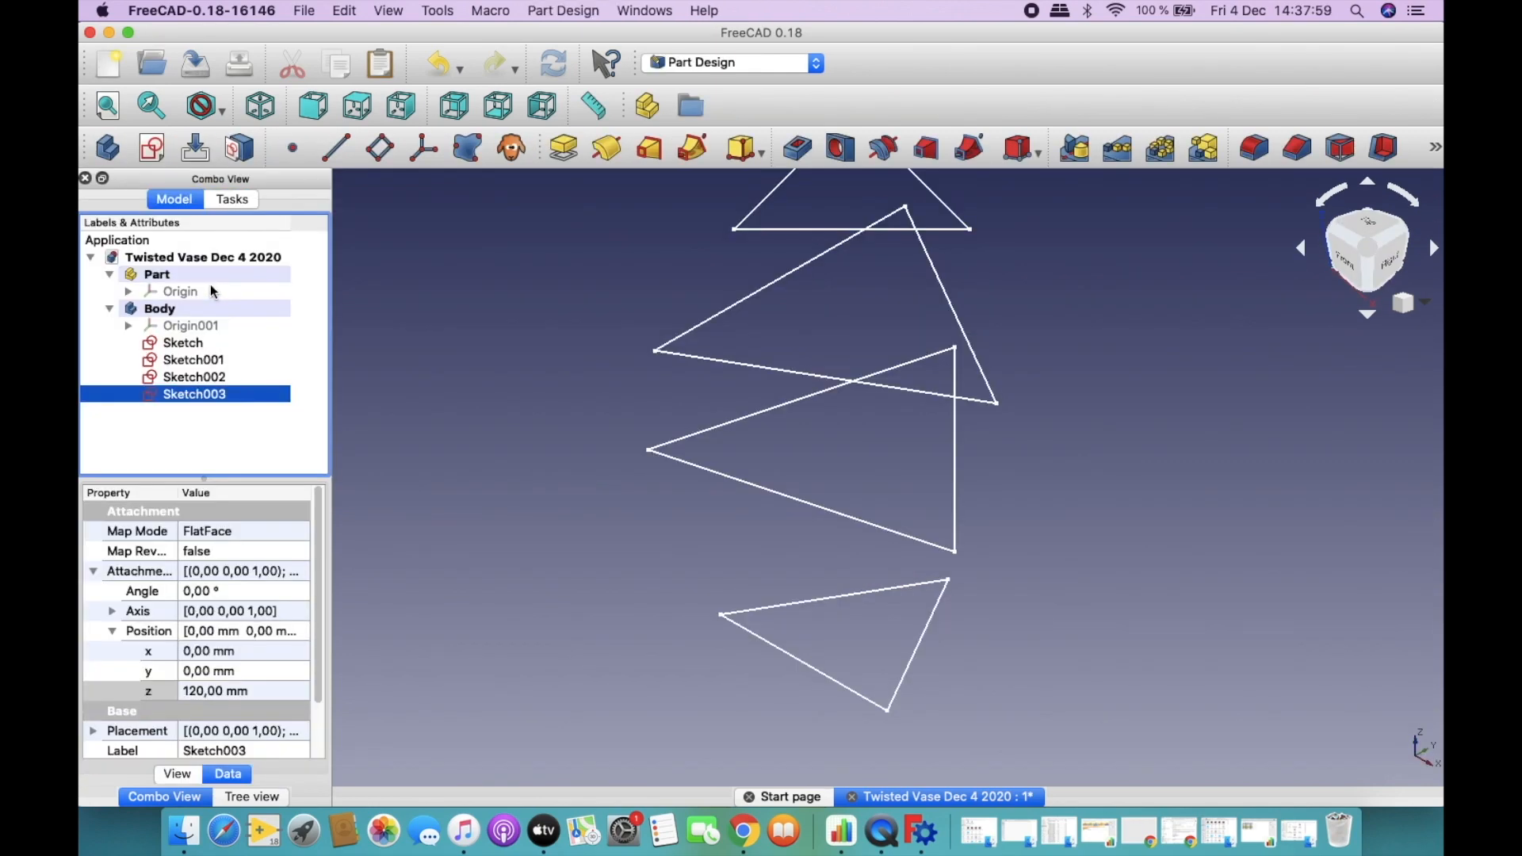
{"action": "scroll", "coordinate": [612, 450], "scroll_direction": "down", "scroll_amount": 3}
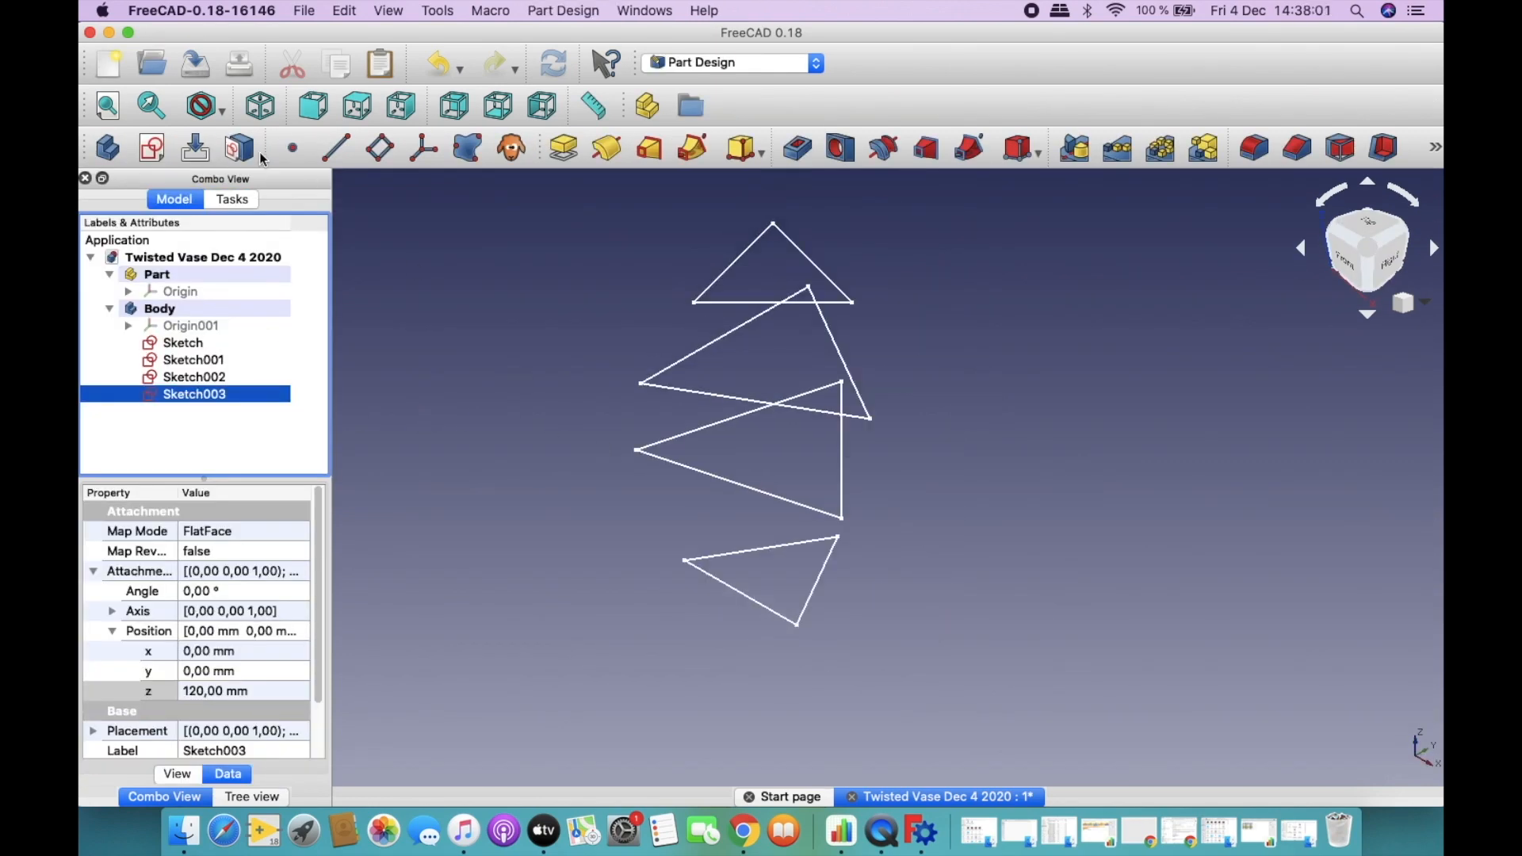
{"action": "left_click", "coordinate": [109, 103]}
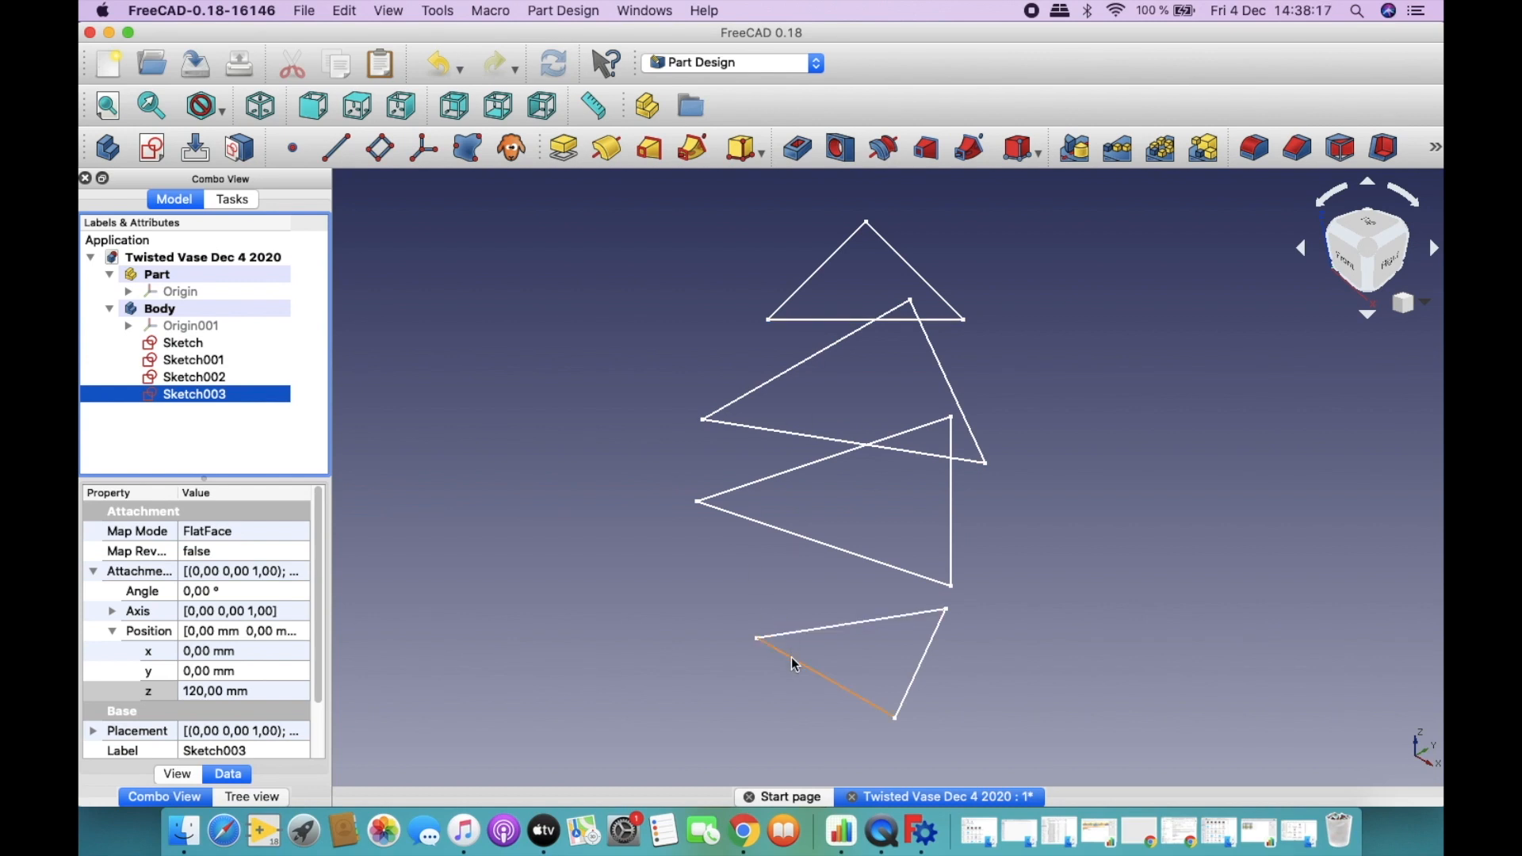
Create an additive loft with Sketch as profile and Sketch001, Sketch002 and Sketch003 as sections, with Ruled surface off.
{"action": "left_click", "coordinate": [216, 347]}
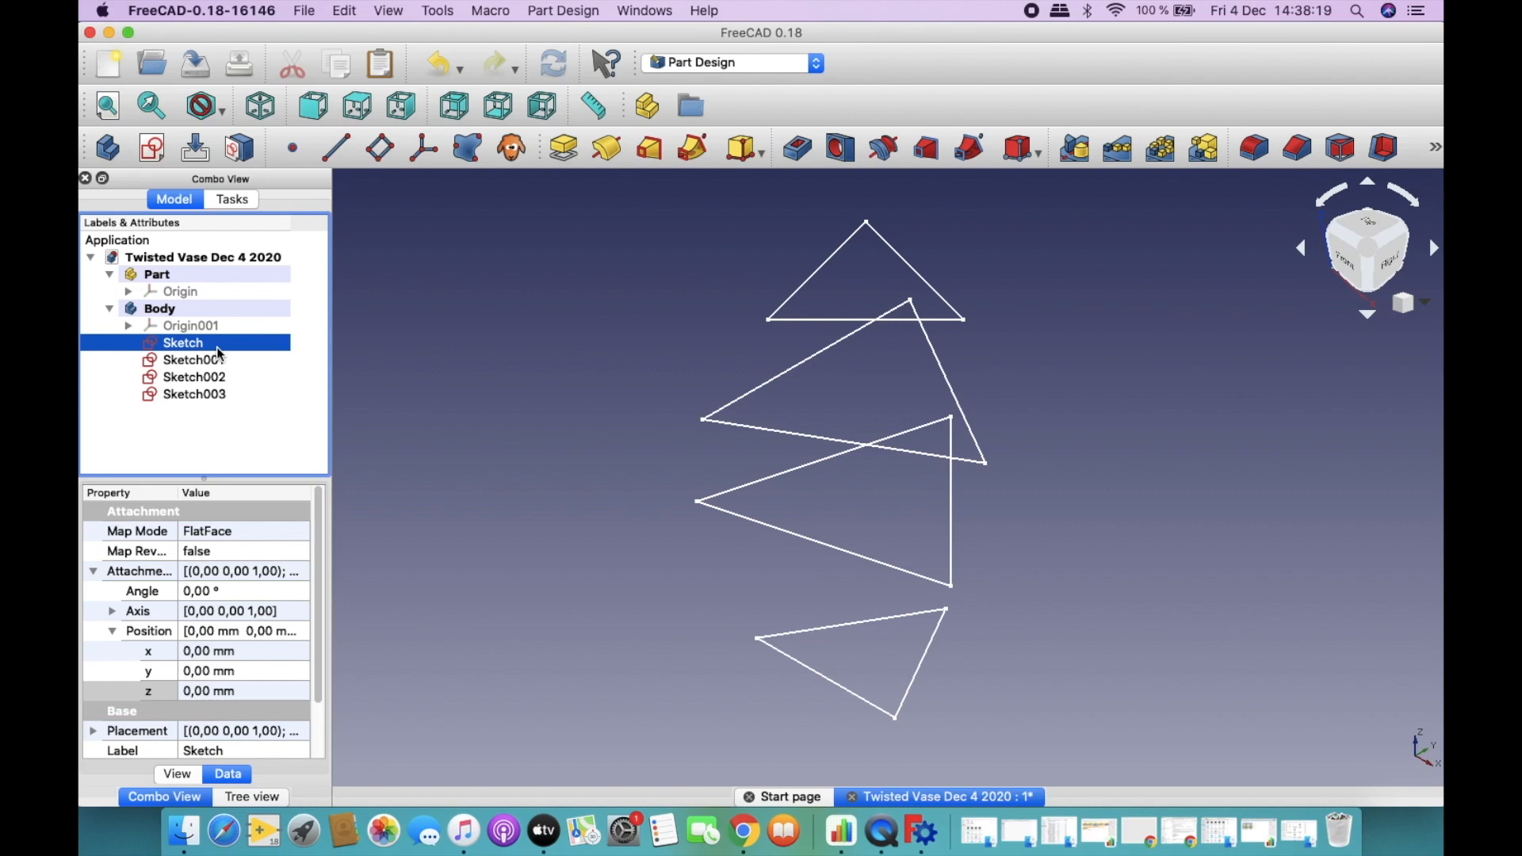
{"action": "left_click", "coordinate": [651, 150]}
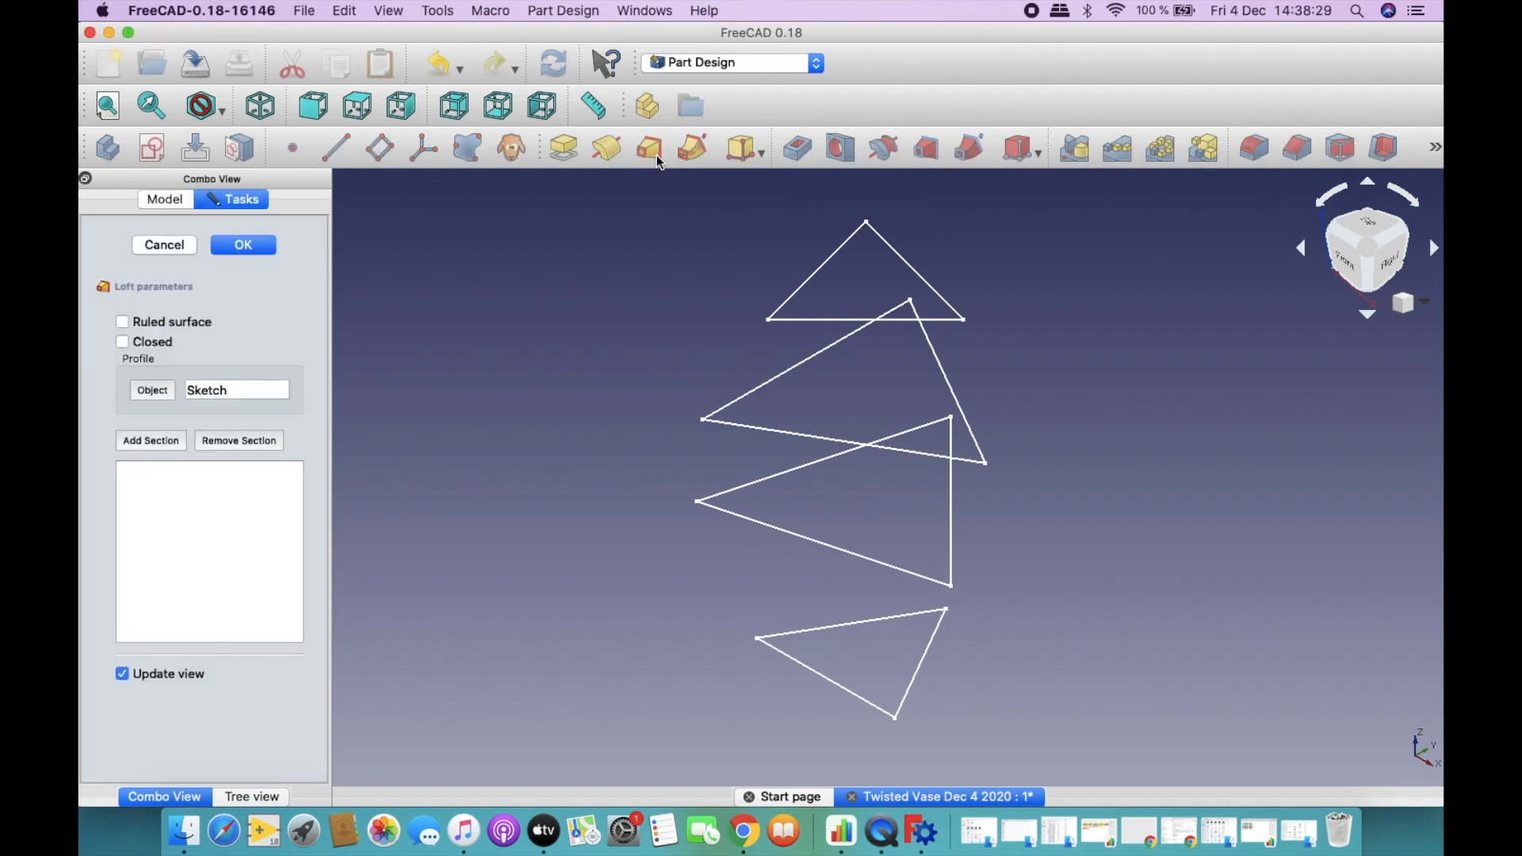
{"action": "left_click", "coordinate": [171, 442]}
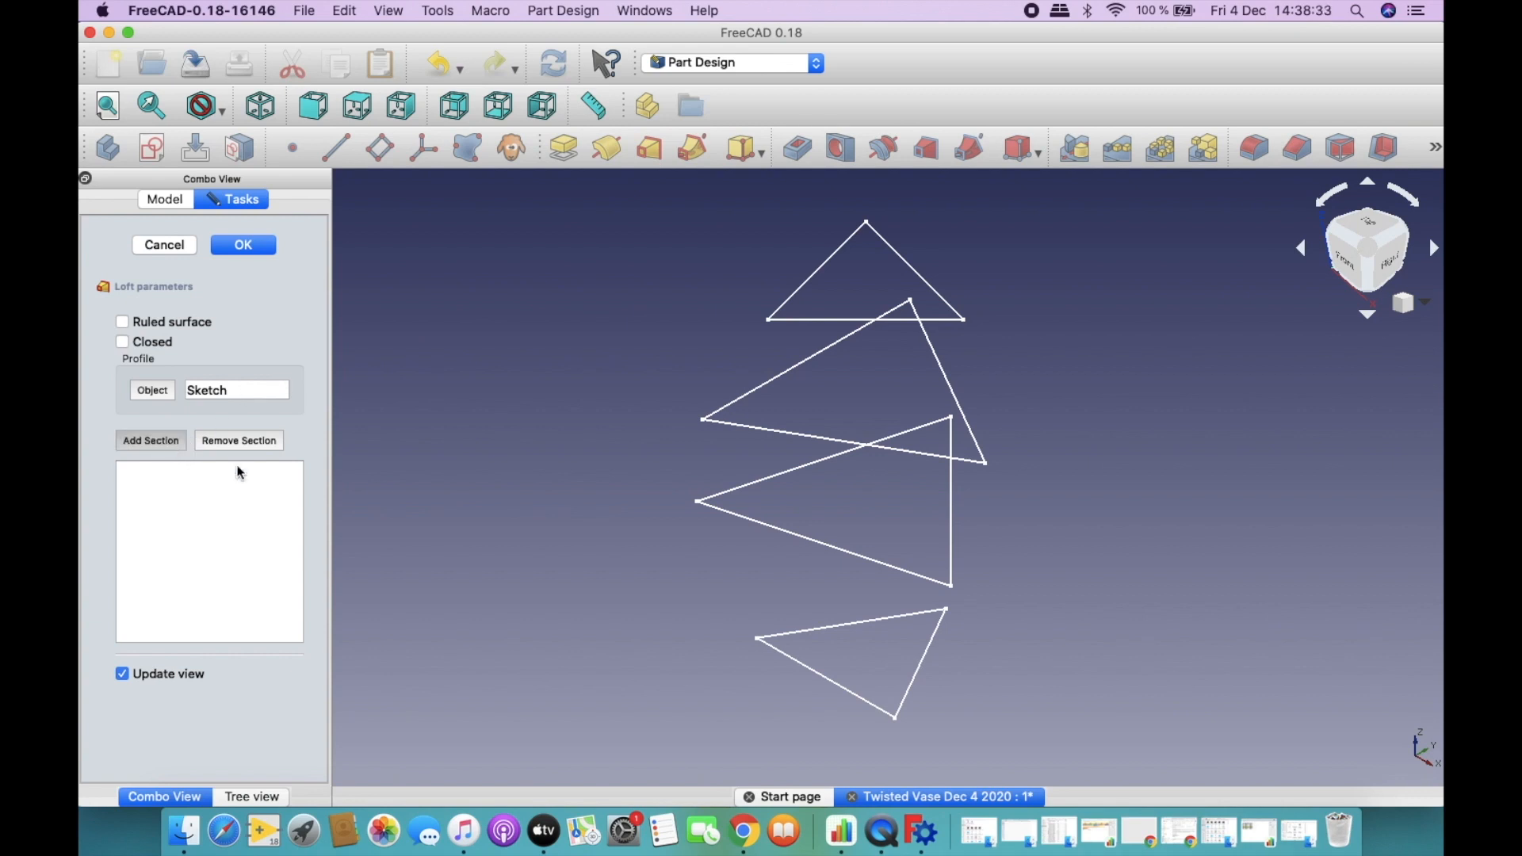
{"action": "left_click", "coordinate": [827, 550]}
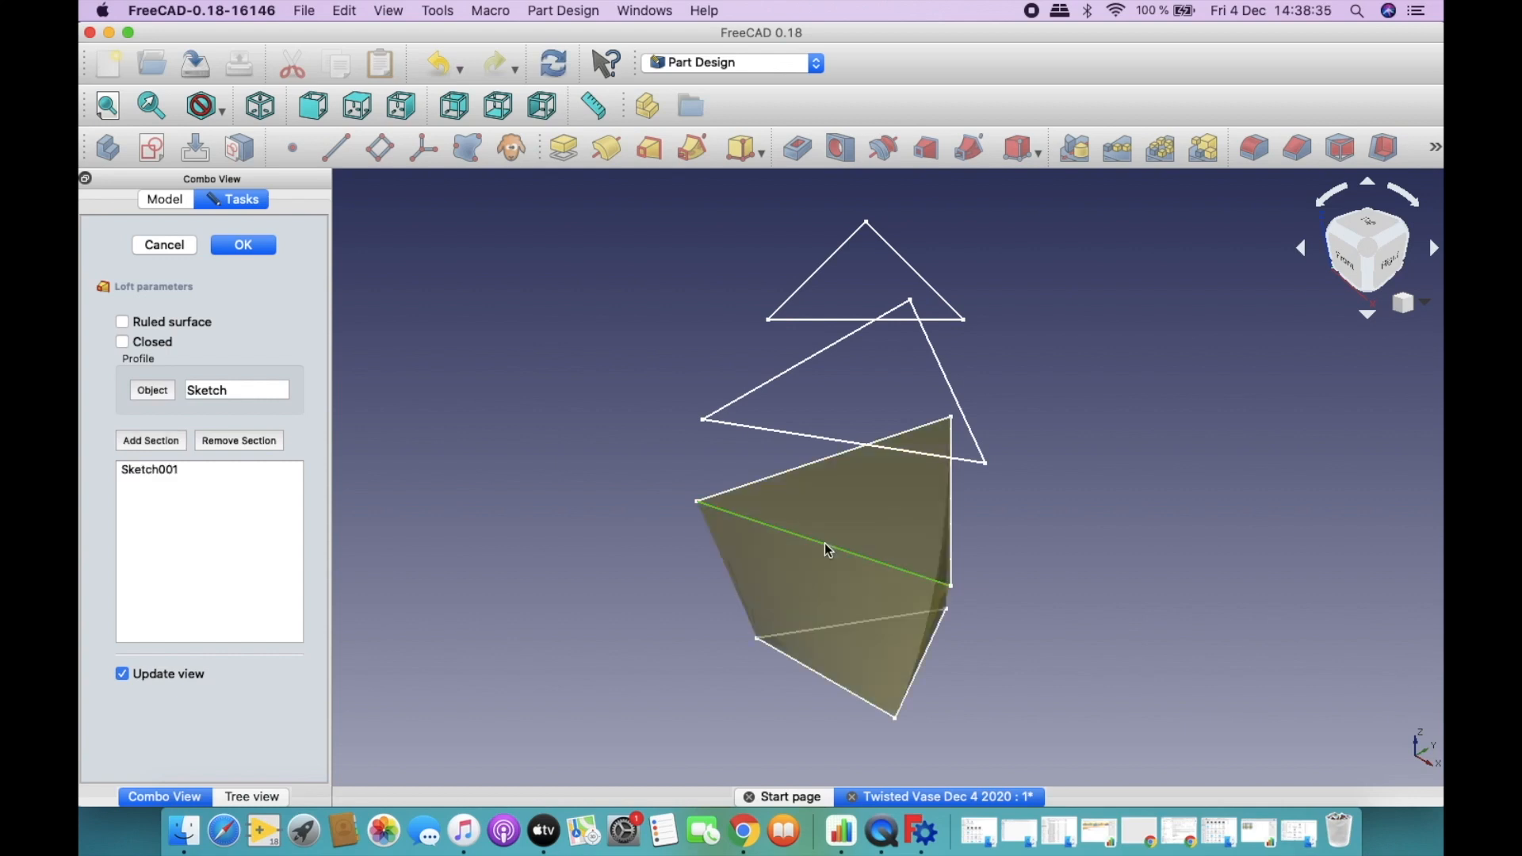
{"action": "left_click", "coordinate": [170, 441]}
{"action": "left_click", "coordinate": [779, 439]}
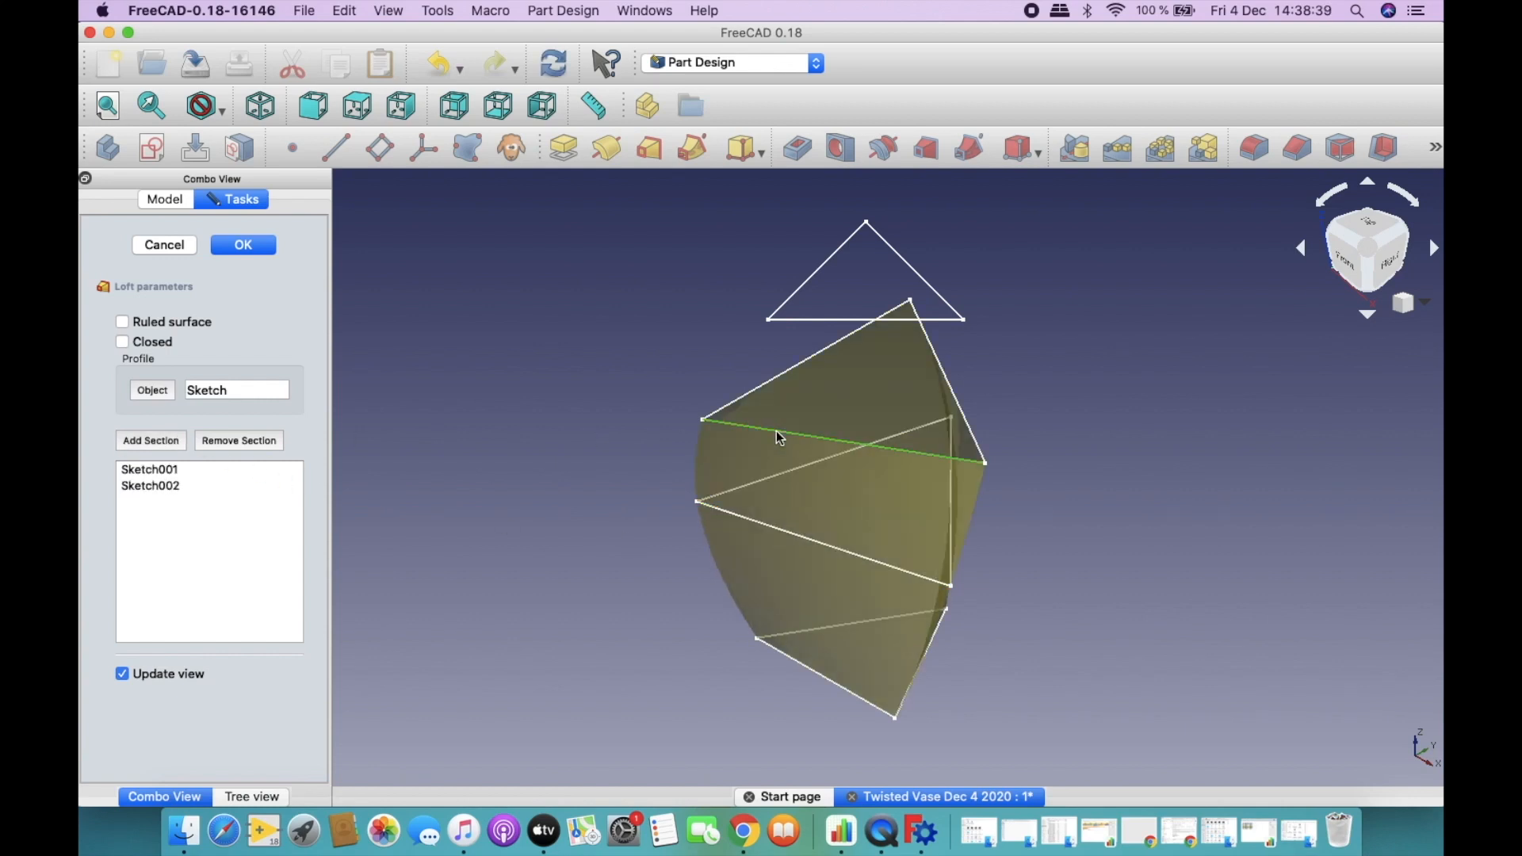
{"action": "left_click", "coordinate": [169, 441]}
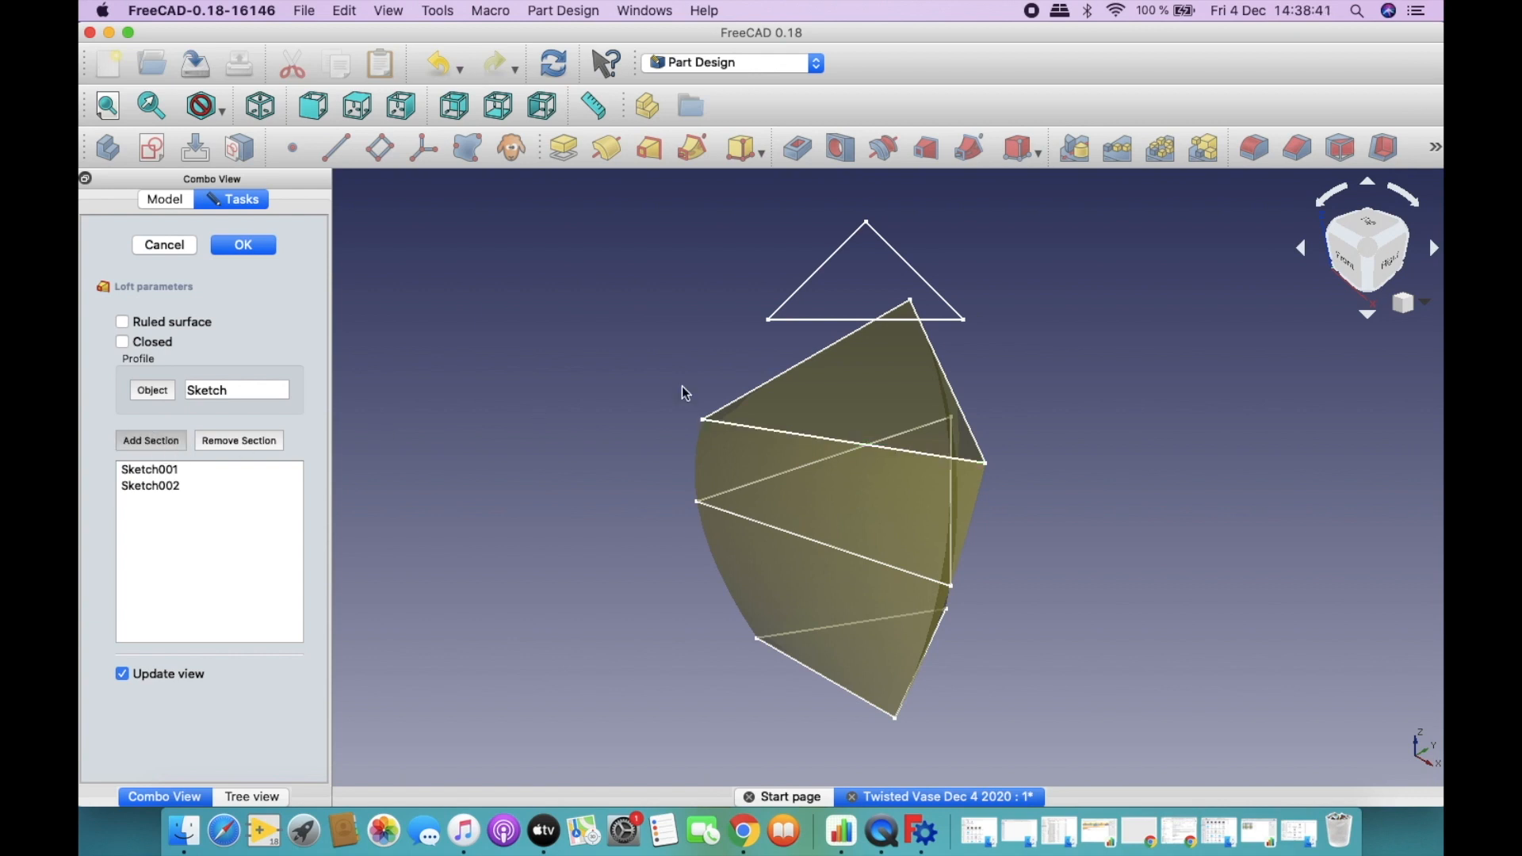
{"action": "left_click", "coordinate": [821, 320]}
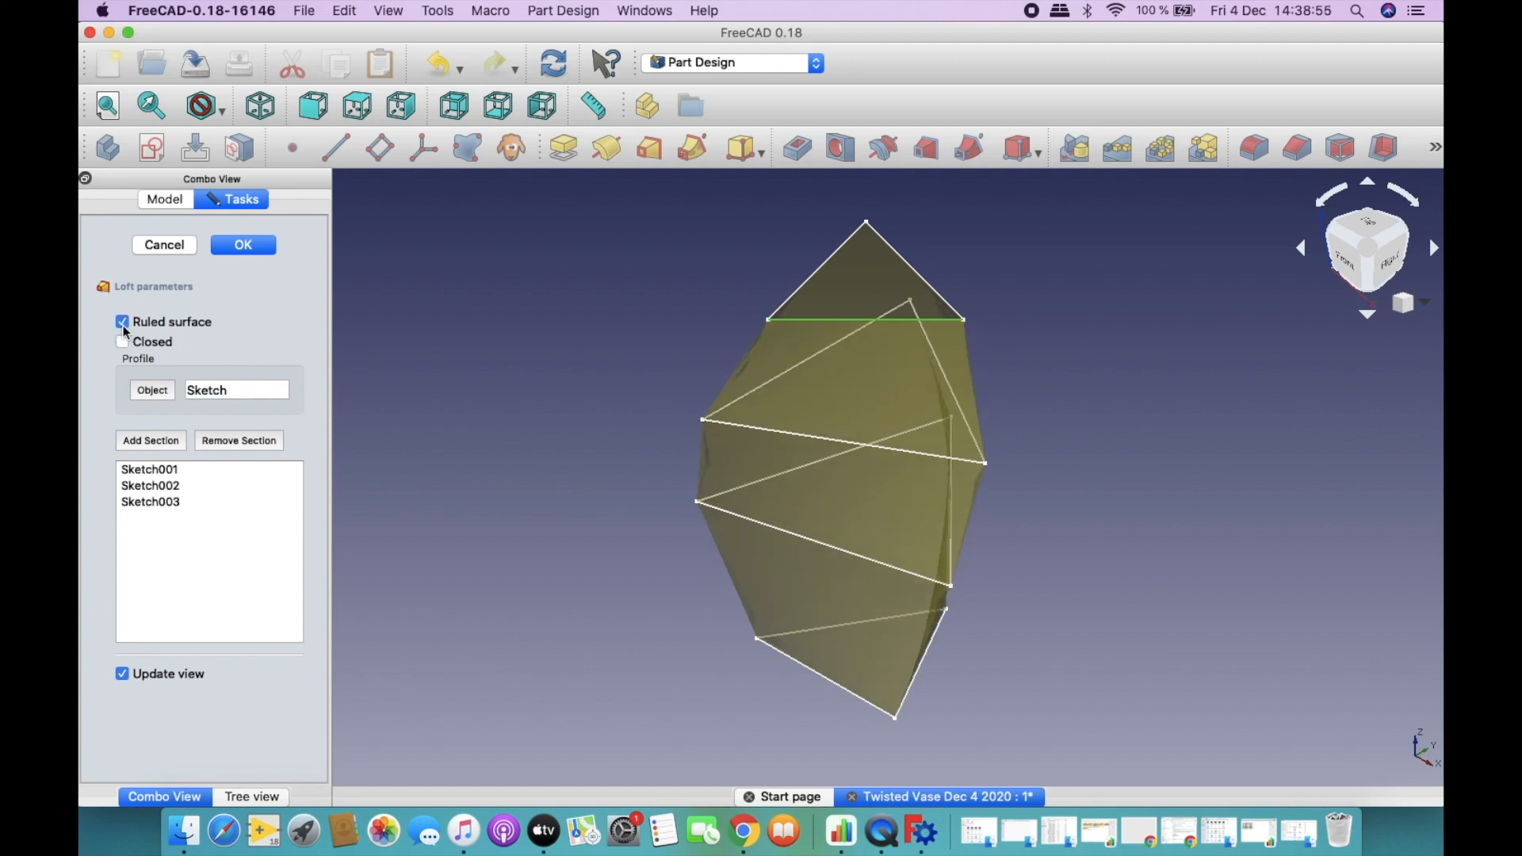
{"action": "left_click", "coordinate": [124, 325]}
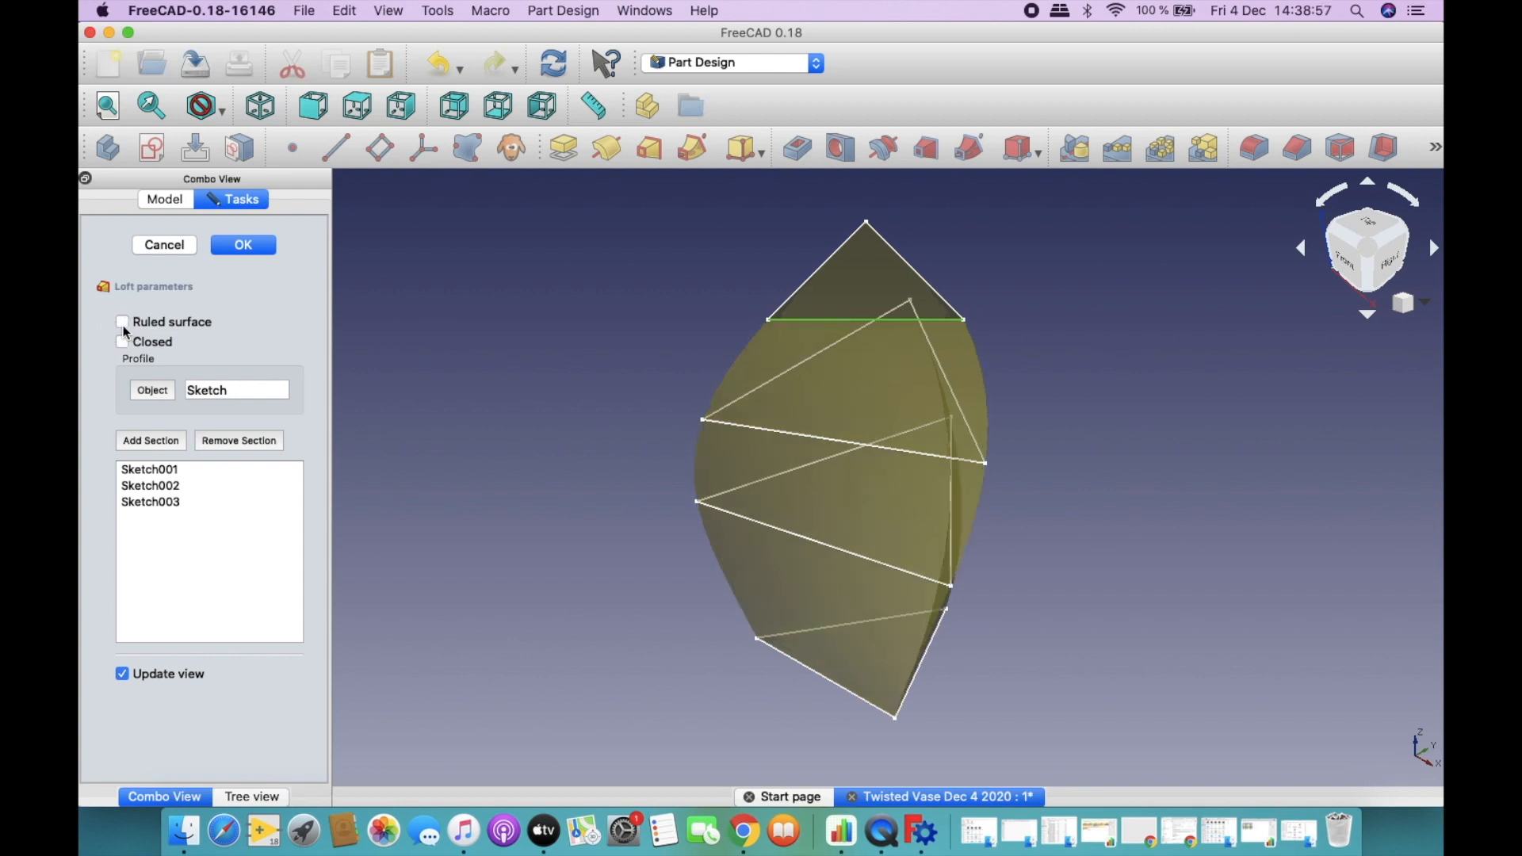
{"action": "left_click", "coordinate": [269, 250]}
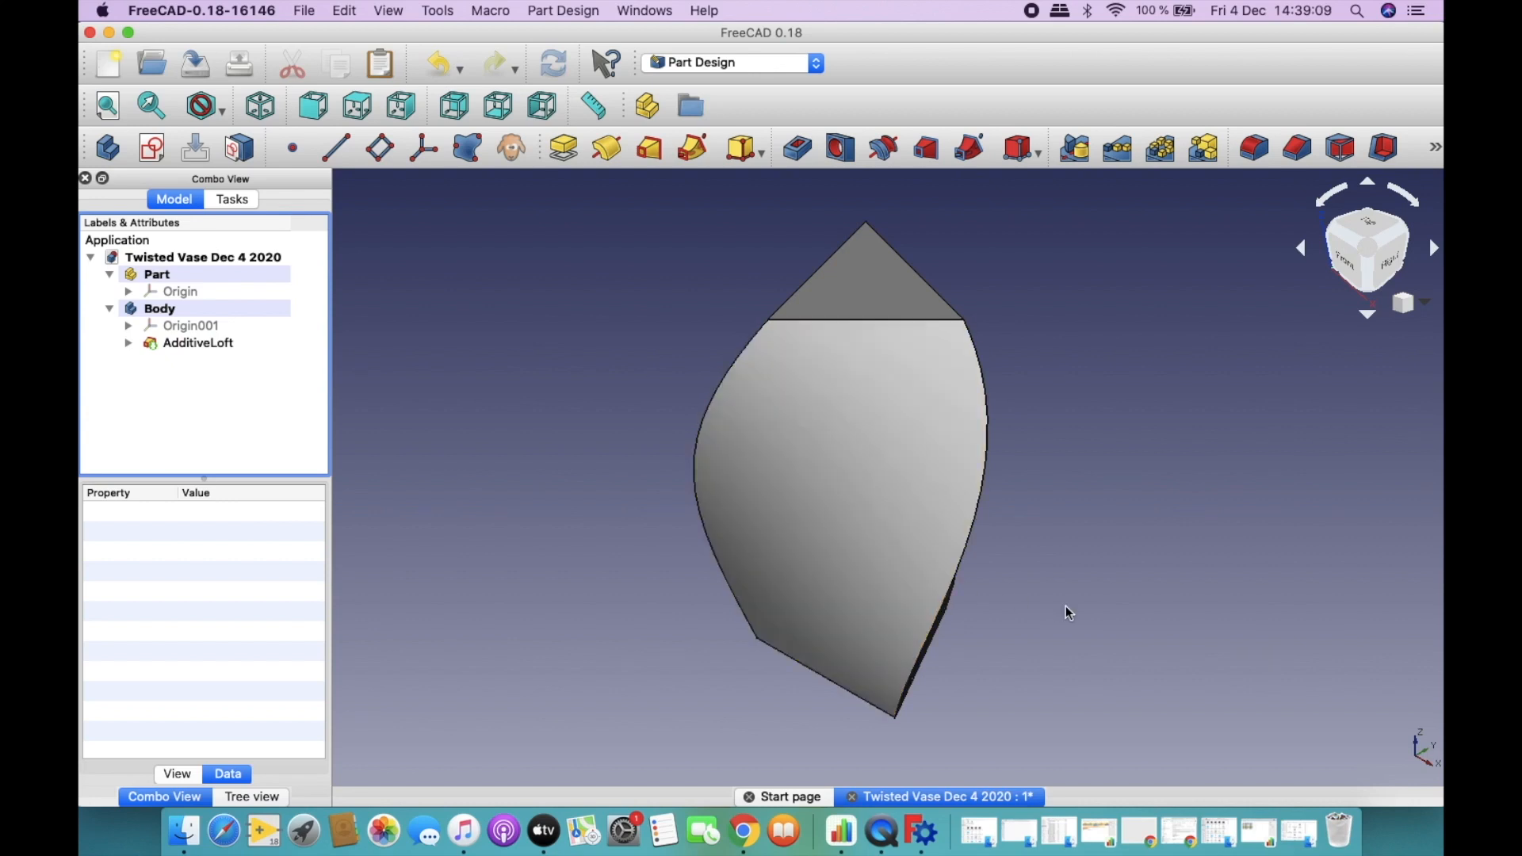
Hollow out the loft from its top face with a Thickness of 2 mm, using Skin mode and Arc join.
{"action": "scroll", "coordinate": [1069, 613], "scroll_direction": "down", "scroll_amount": 2}
{"action": "middle_click_drag", "start_coordinate": [1067, 608], "coordinate": [1067, 607]}
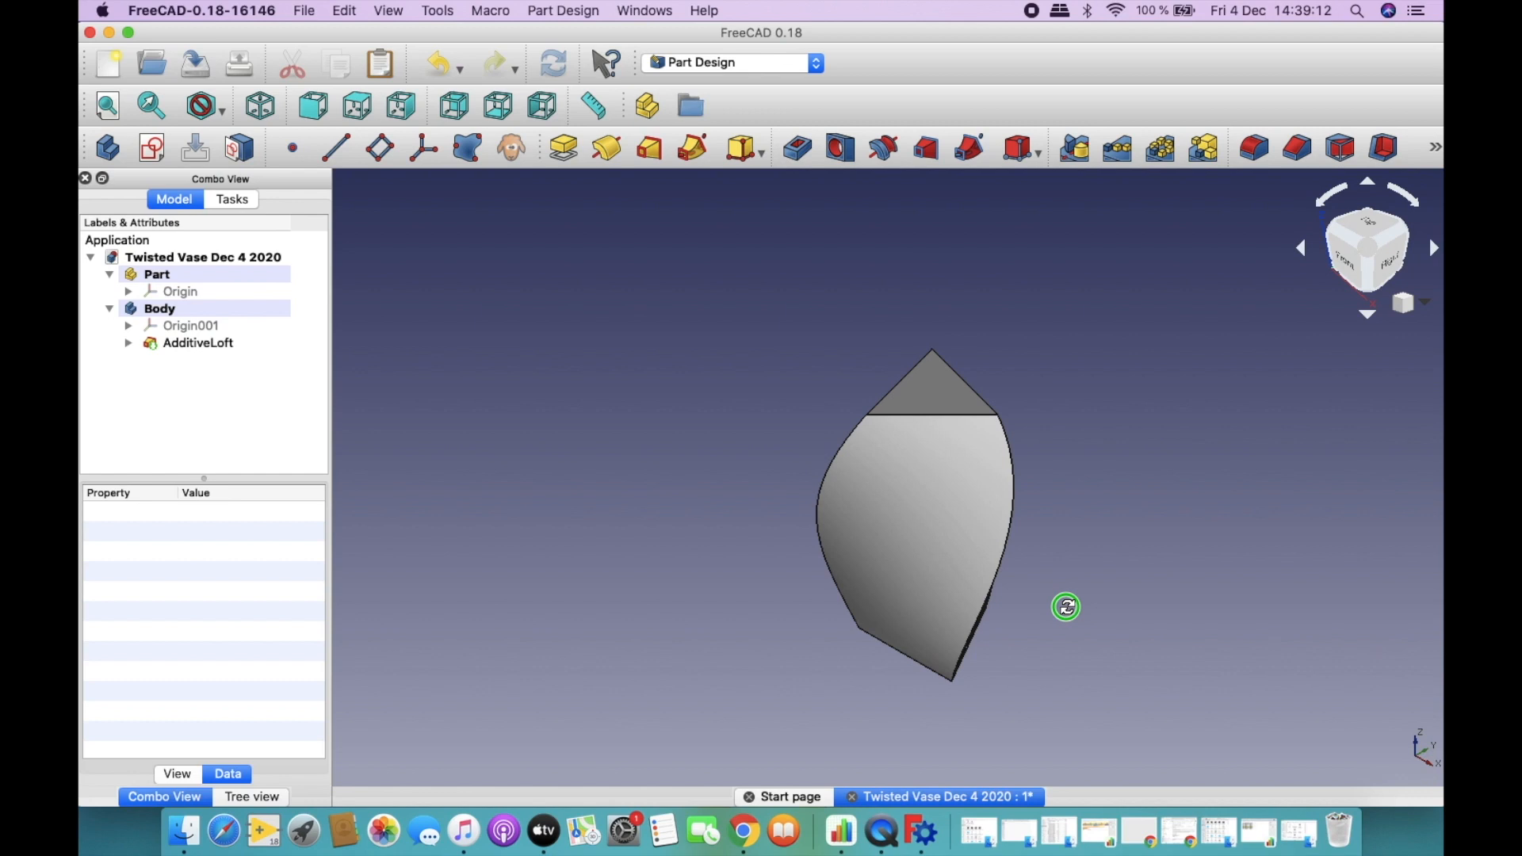
{"action": "middle_click_drag", "start_coordinate": [1066, 607], "coordinate": [980, 574]}
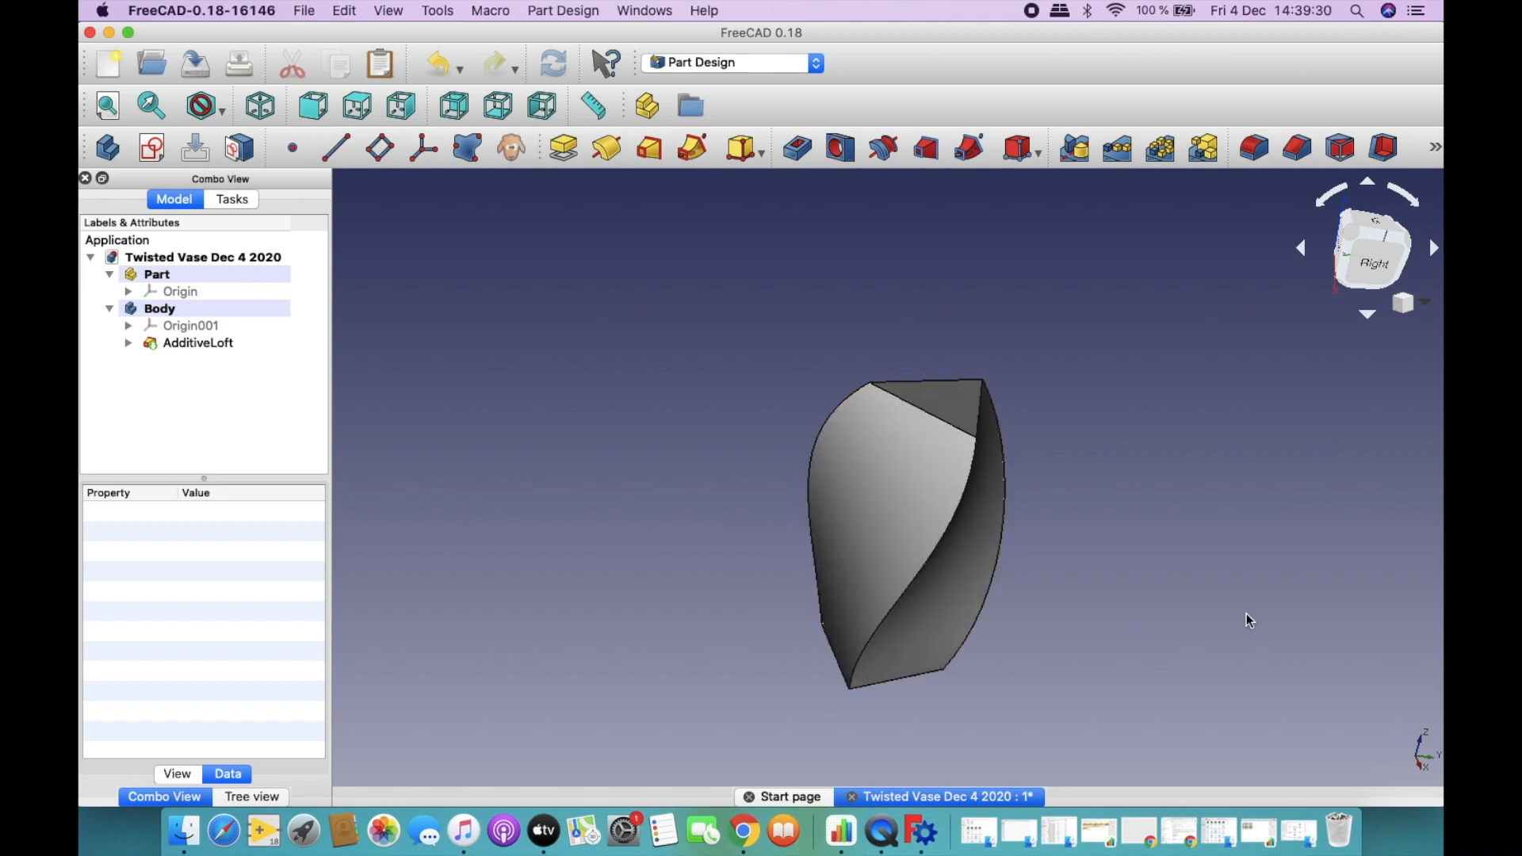
{"action": "left_click", "coordinate": [127, 343]}
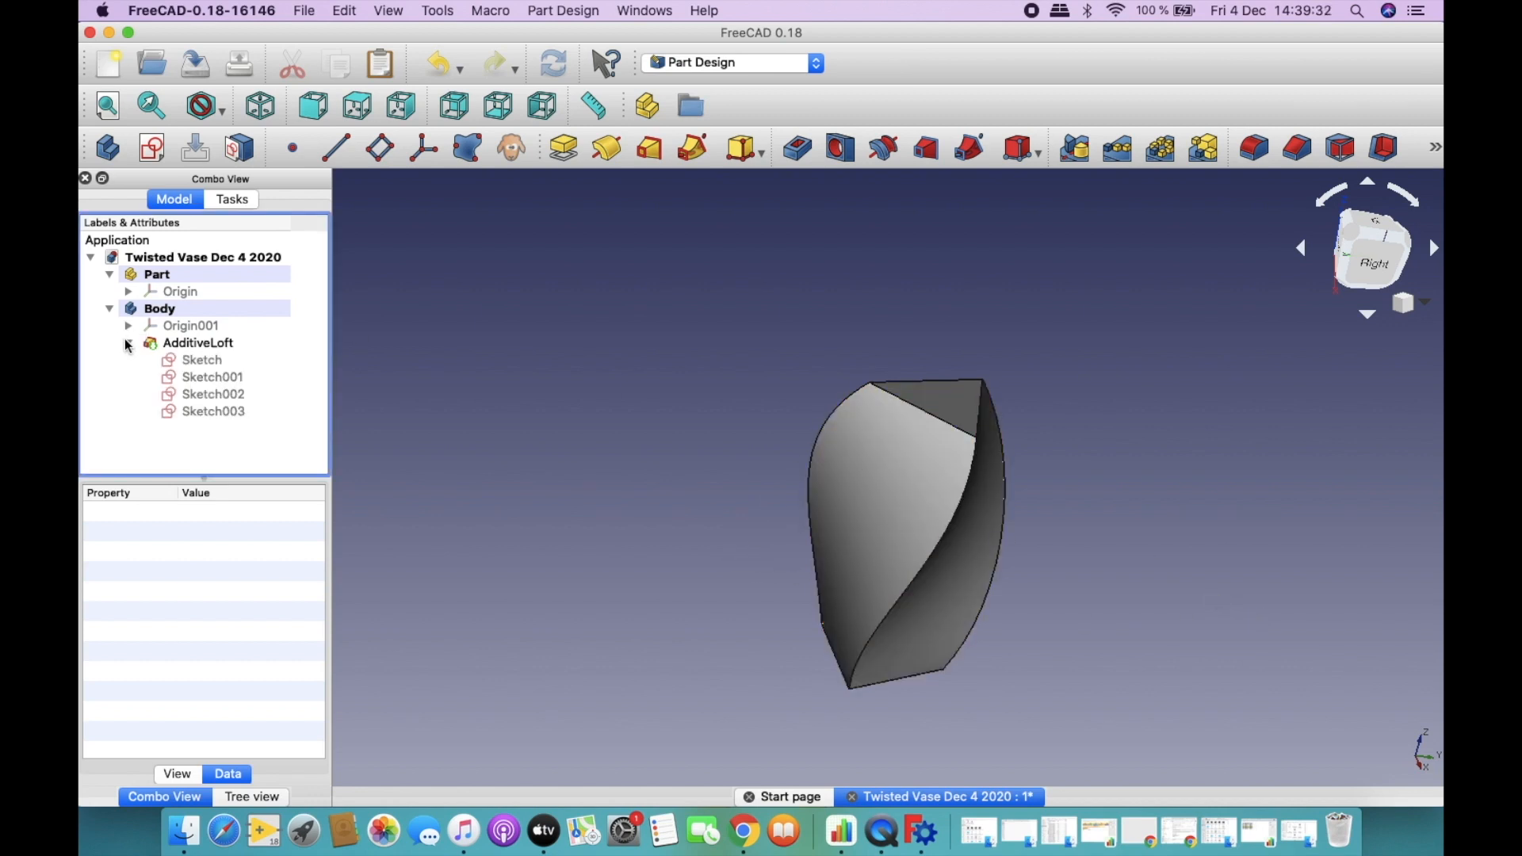
{"action": "left_click", "coordinate": [951, 399]}
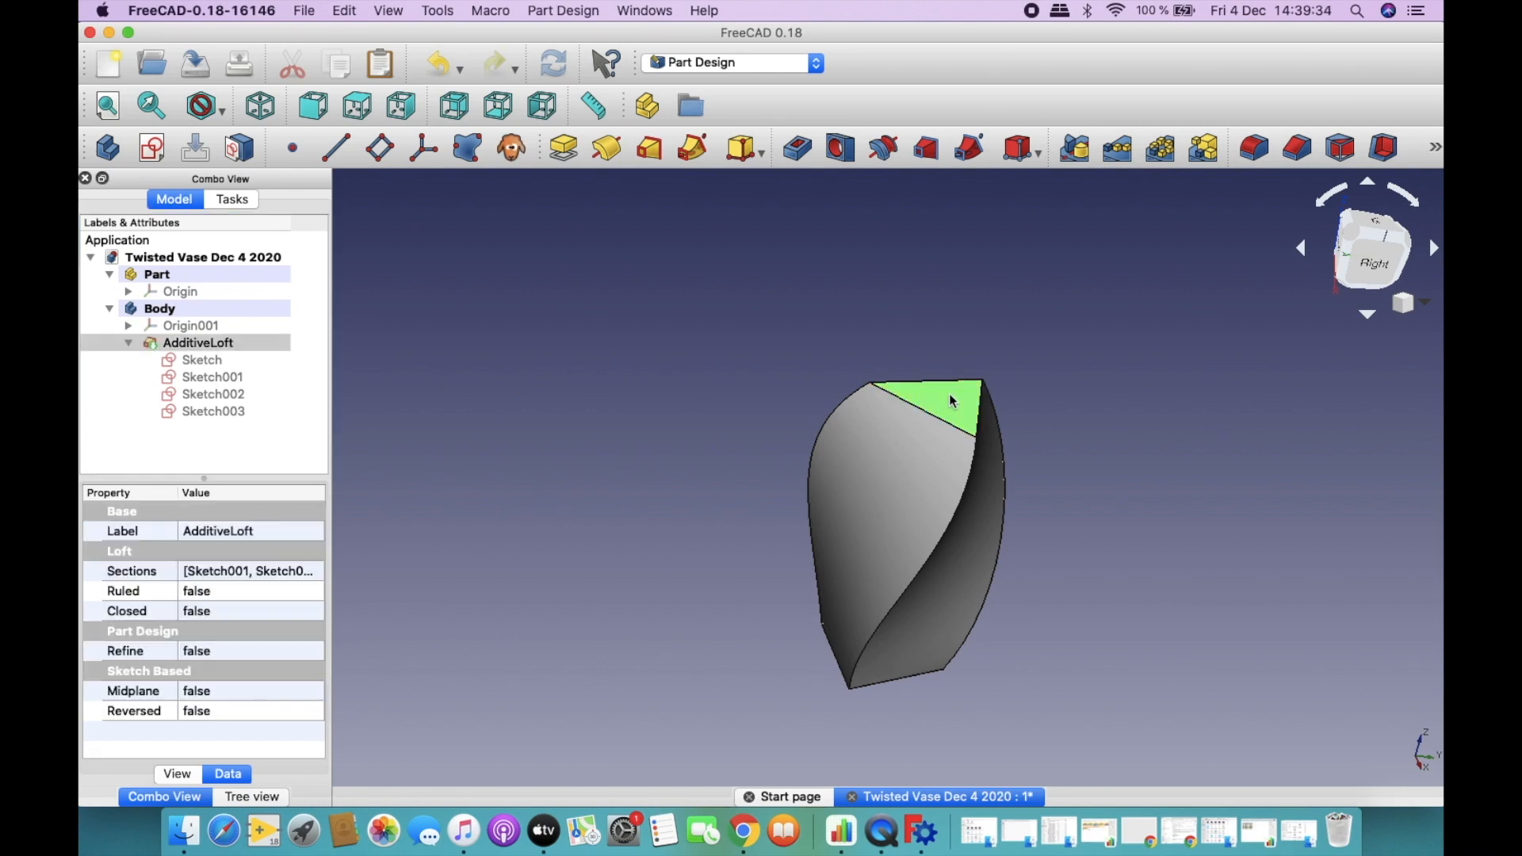
{"action": "left_click", "coordinate": [1385, 148]}
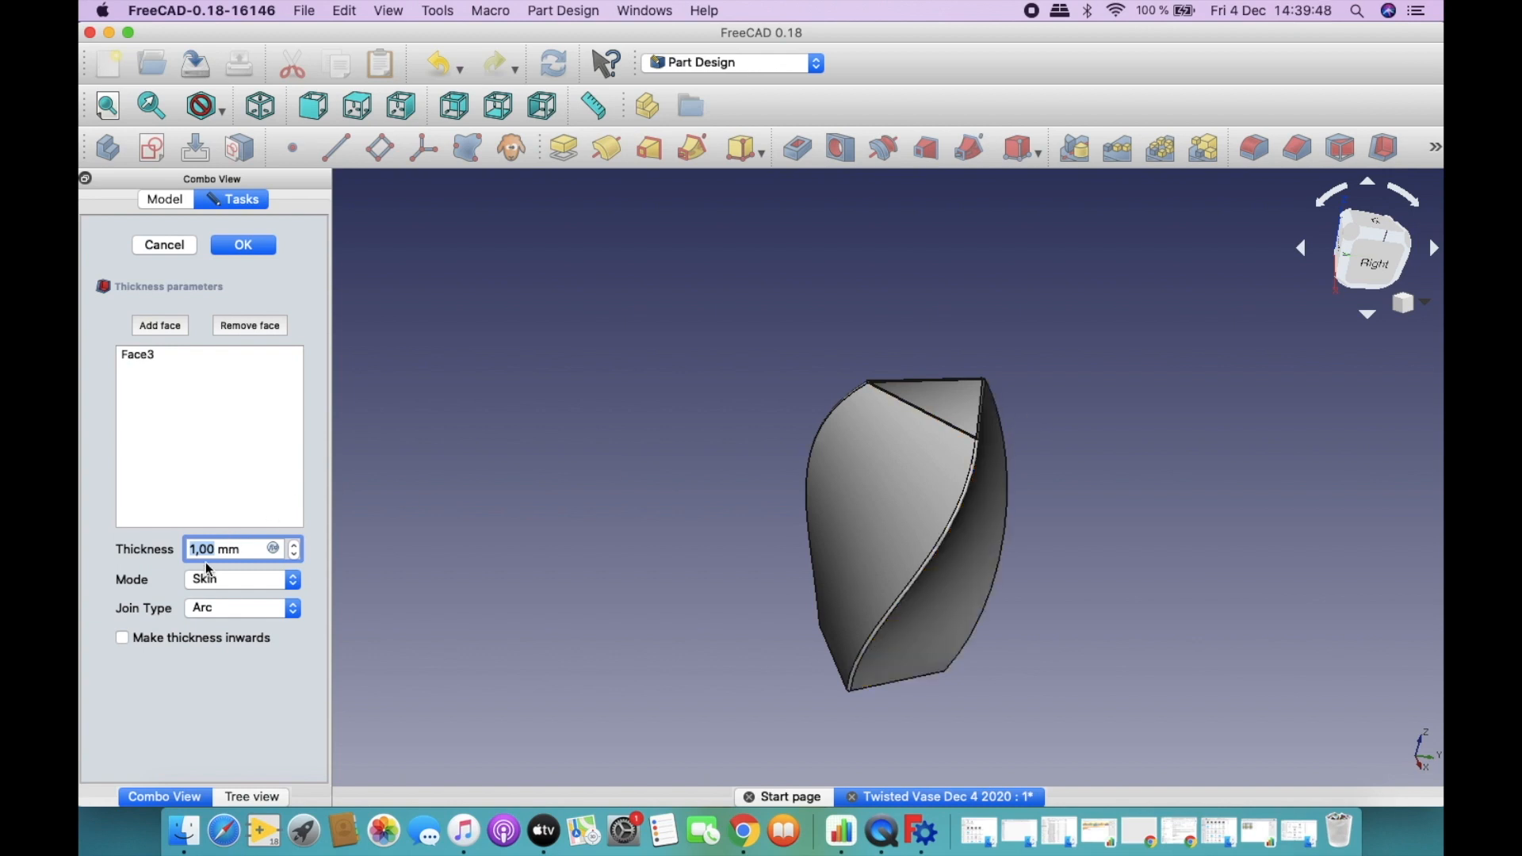
{"action": "type", "text": "2"}
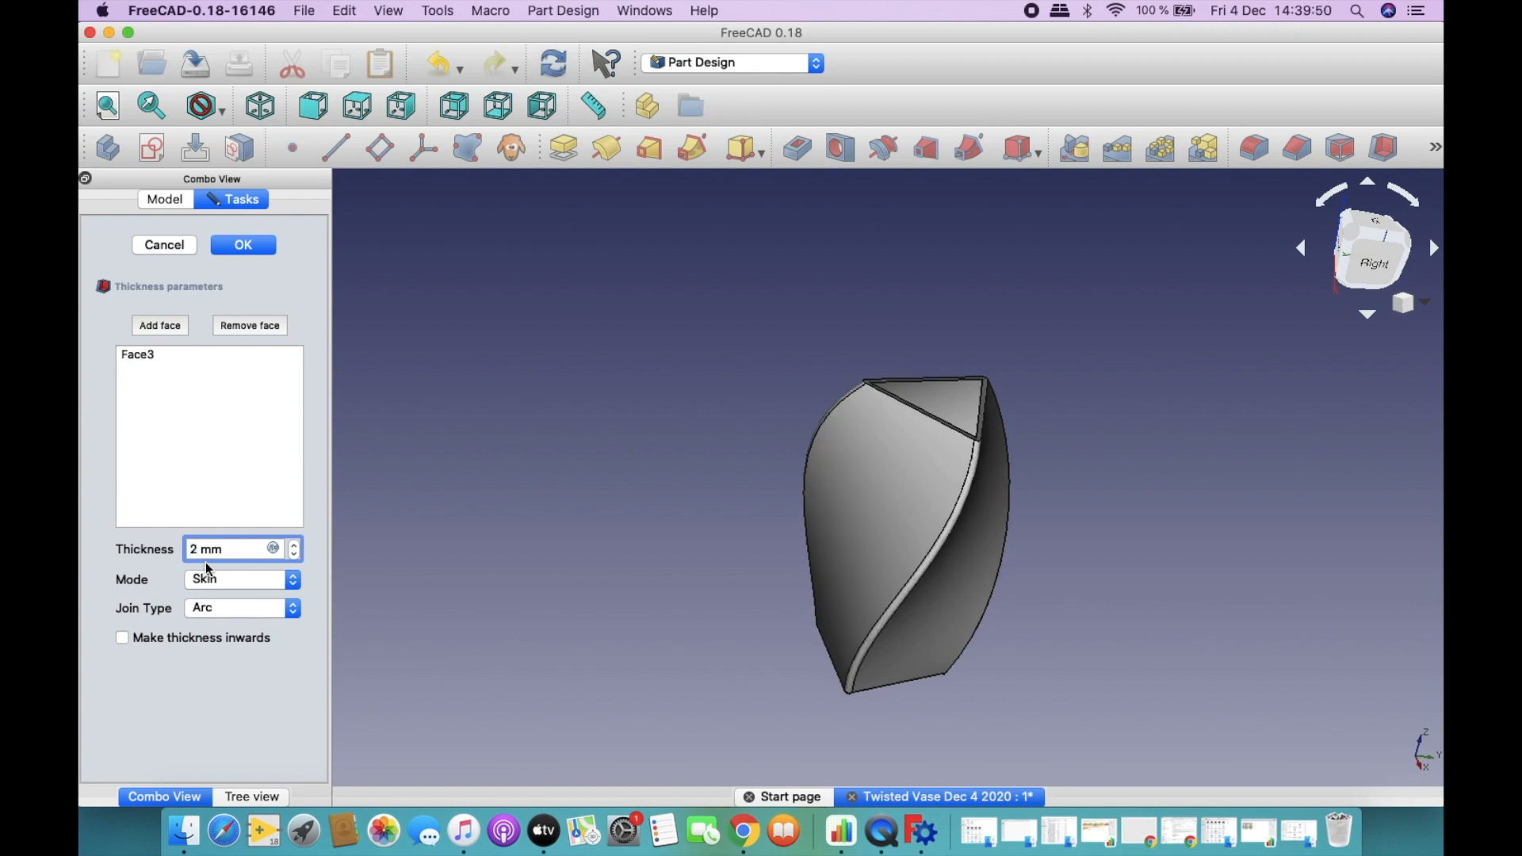
{"action": "key", "text": "Return"}
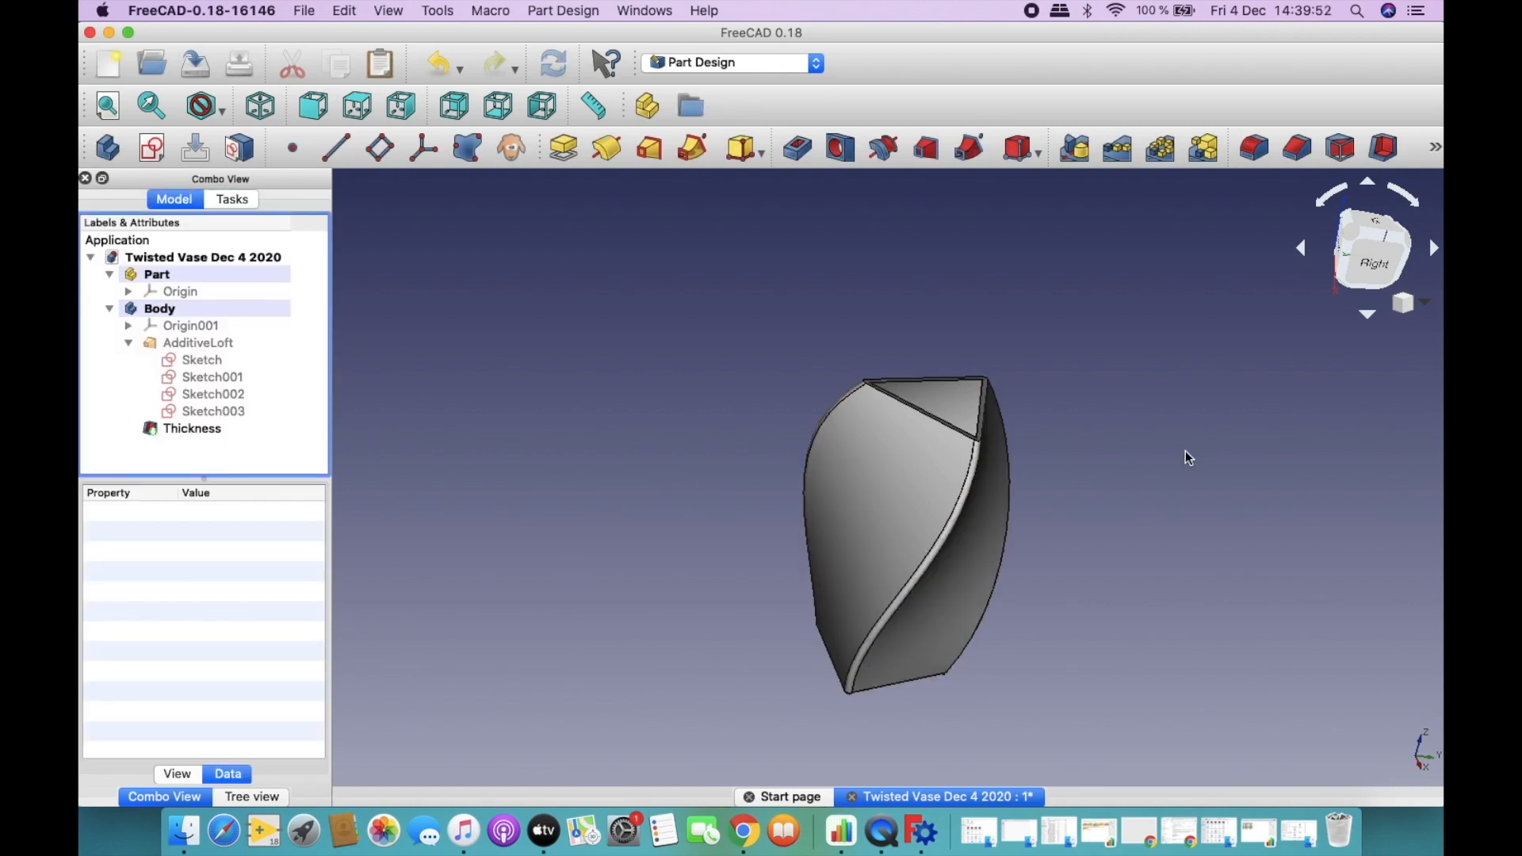
{"action": "middle_click_drag", "start_coordinate": [1086, 486], "coordinate": [1005, 533]}
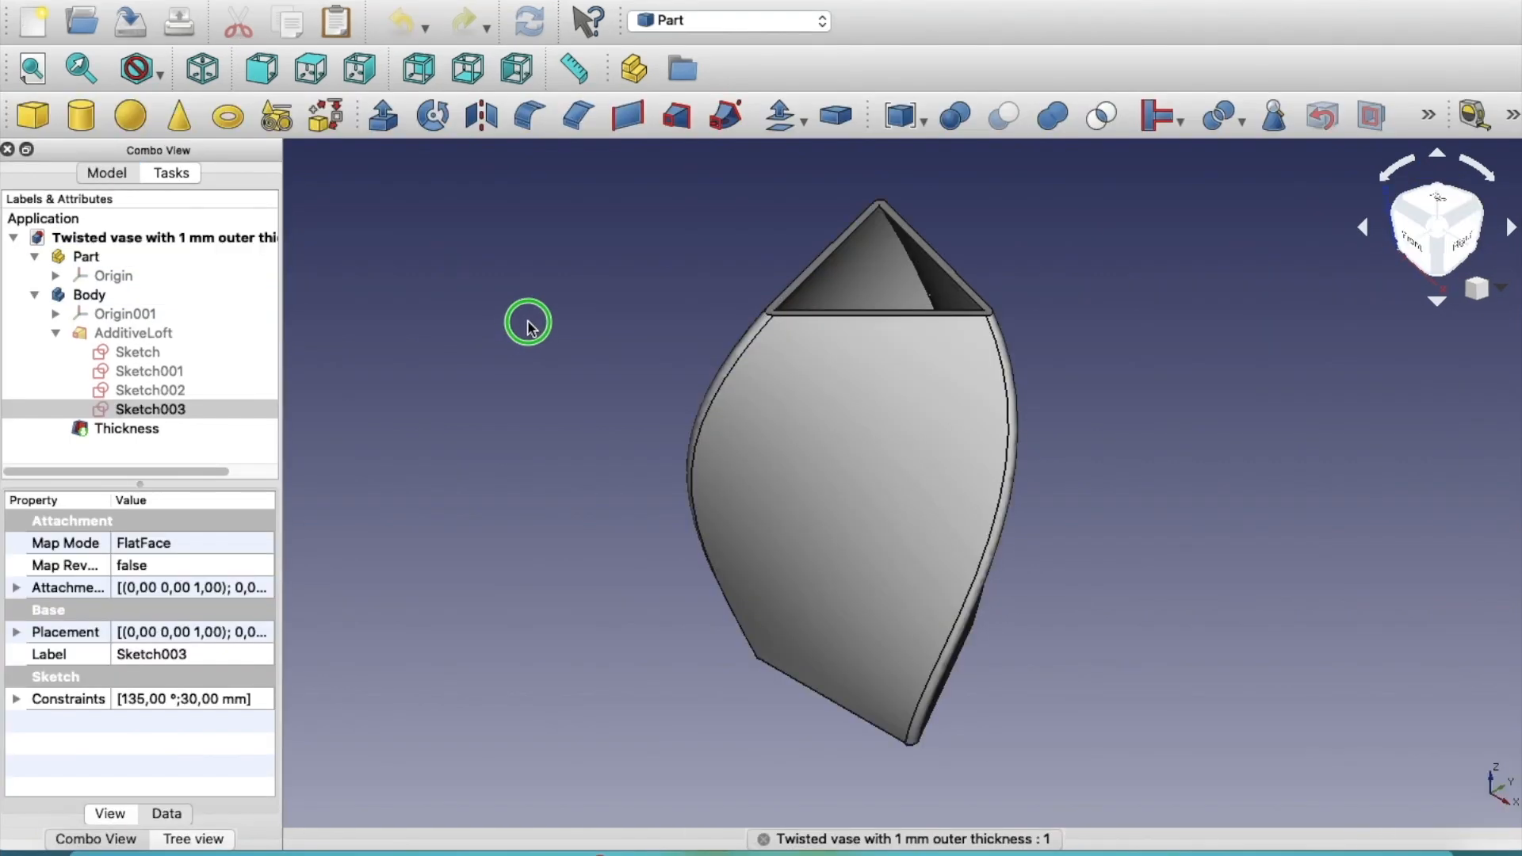
Export the Thickness feature as an STL mesh named "Twisted vase with 2 mm wall thickness" in the FreeCAD Files folder.
{"action": "right_click", "coordinate": [527, 317]}
{"action": "left_click", "coordinate": [453, 312]}
{"action": "middle_click_drag", "start_coordinate": [454, 310], "coordinate": [602, 333]}
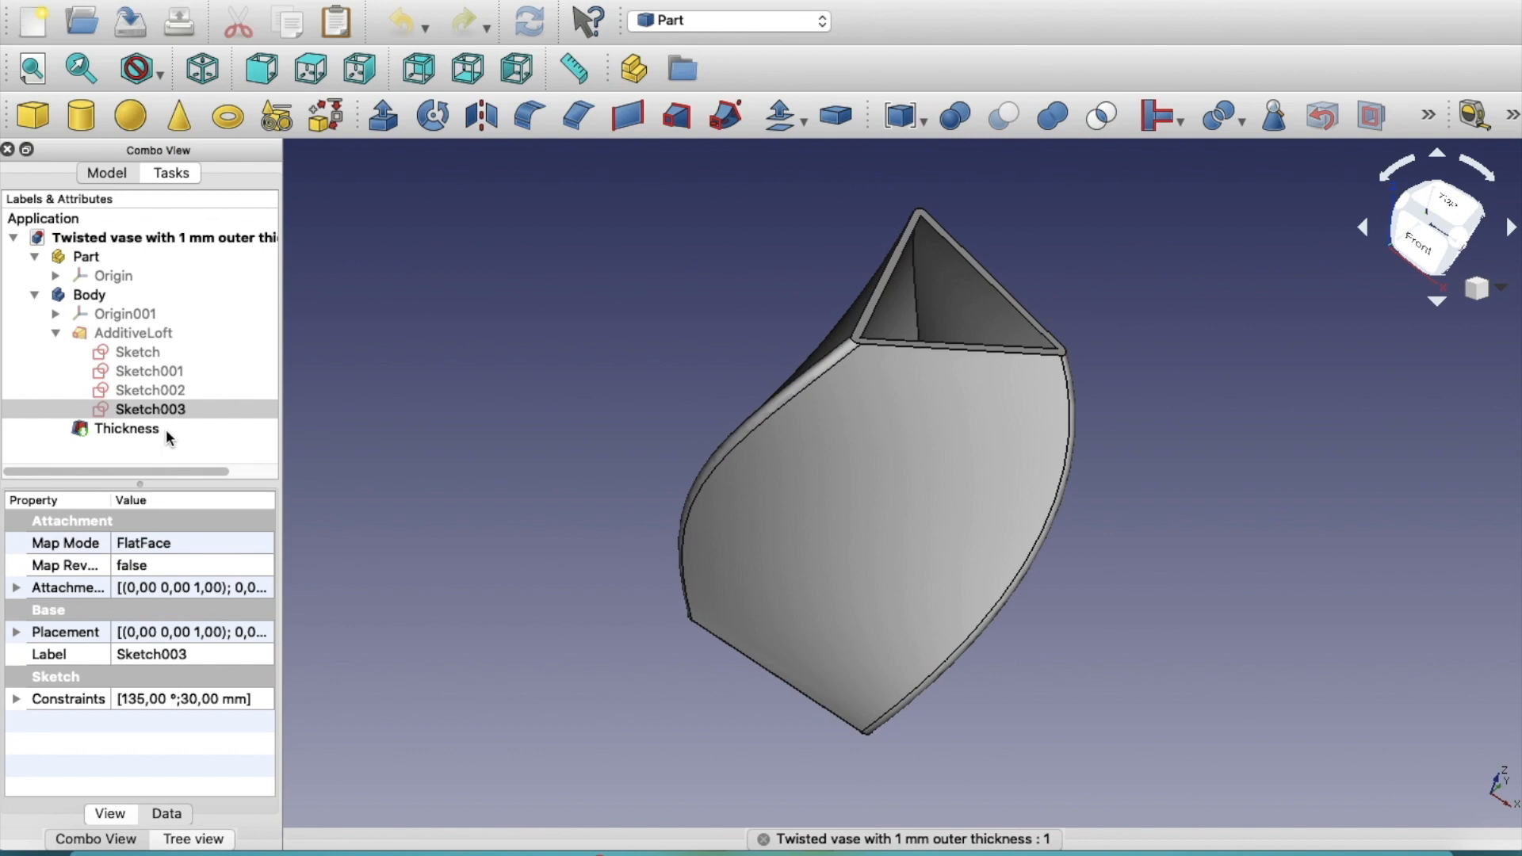
{"action": "left_click", "coordinate": [127, 429]}
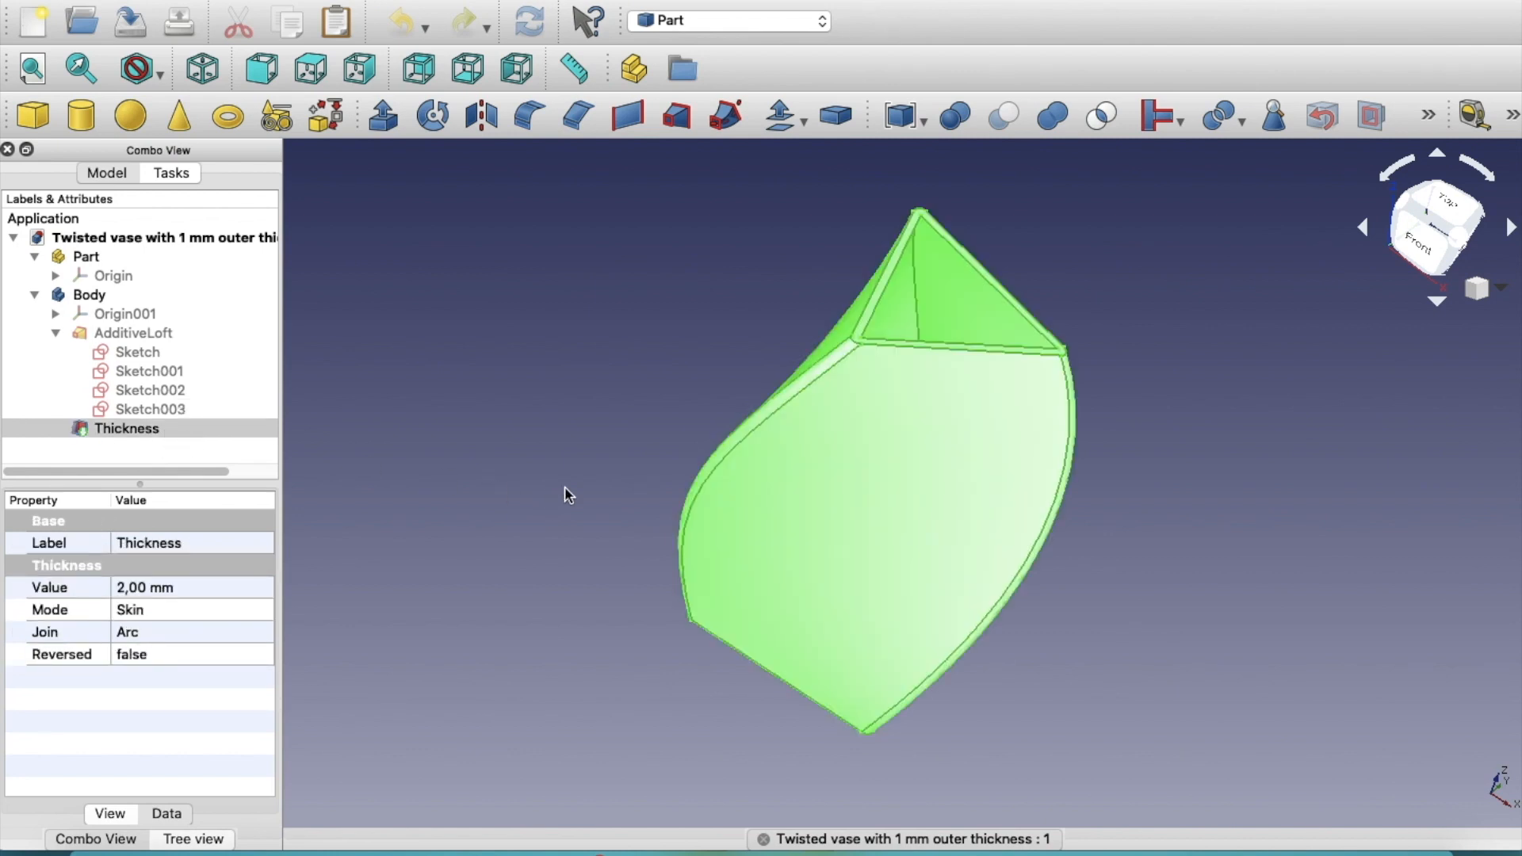
{"action": "right_click", "coordinate": [572, 423]}
{"action": "middle_click_drag", "start_coordinate": [614, 384], "coordinate": [652, 435]}
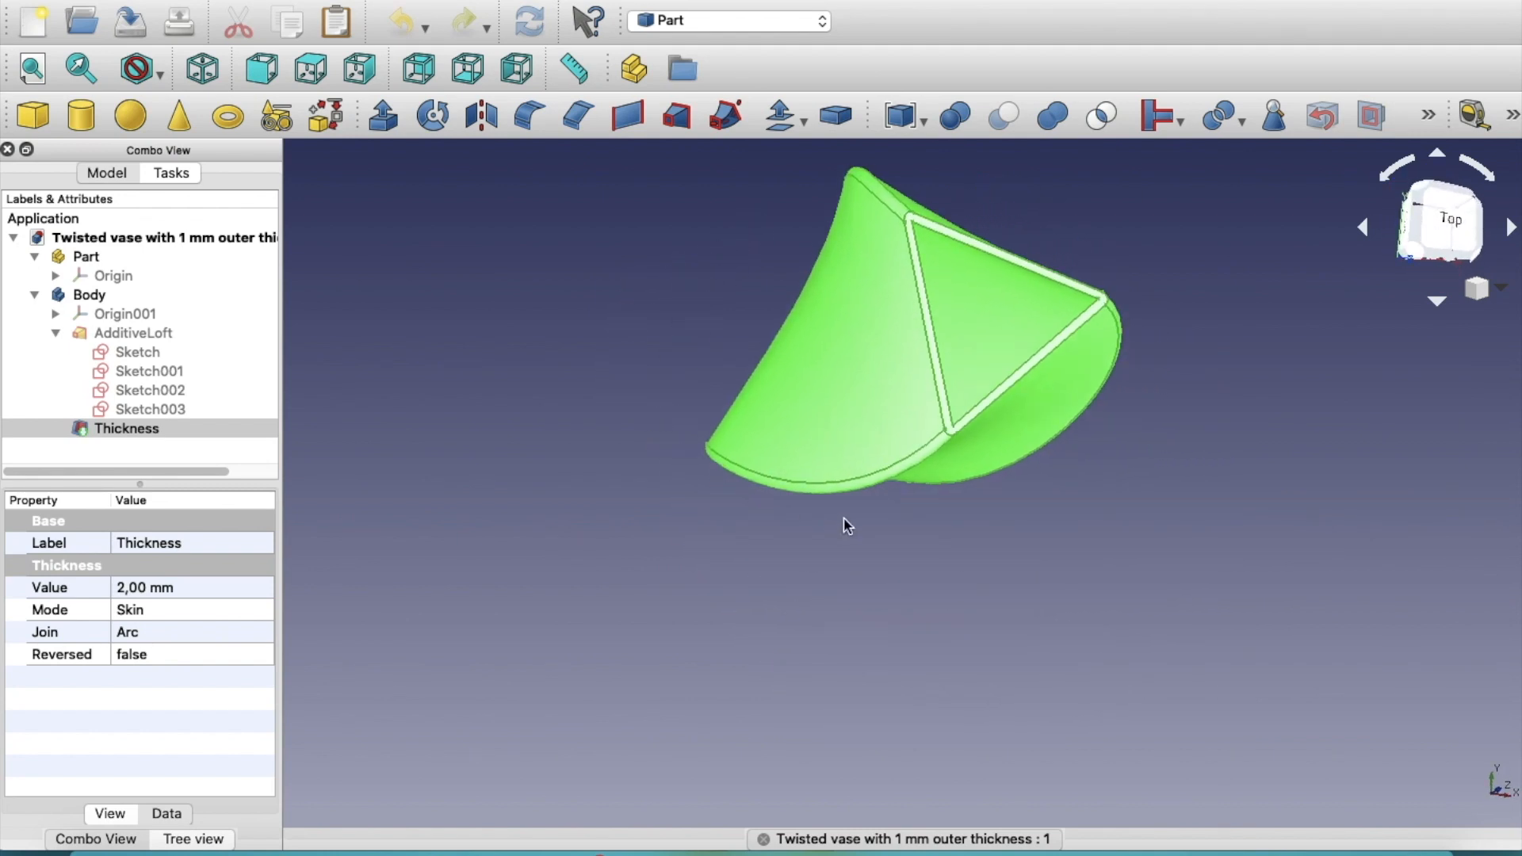
{"action": "left_click", "coordinate": [208, 69]}
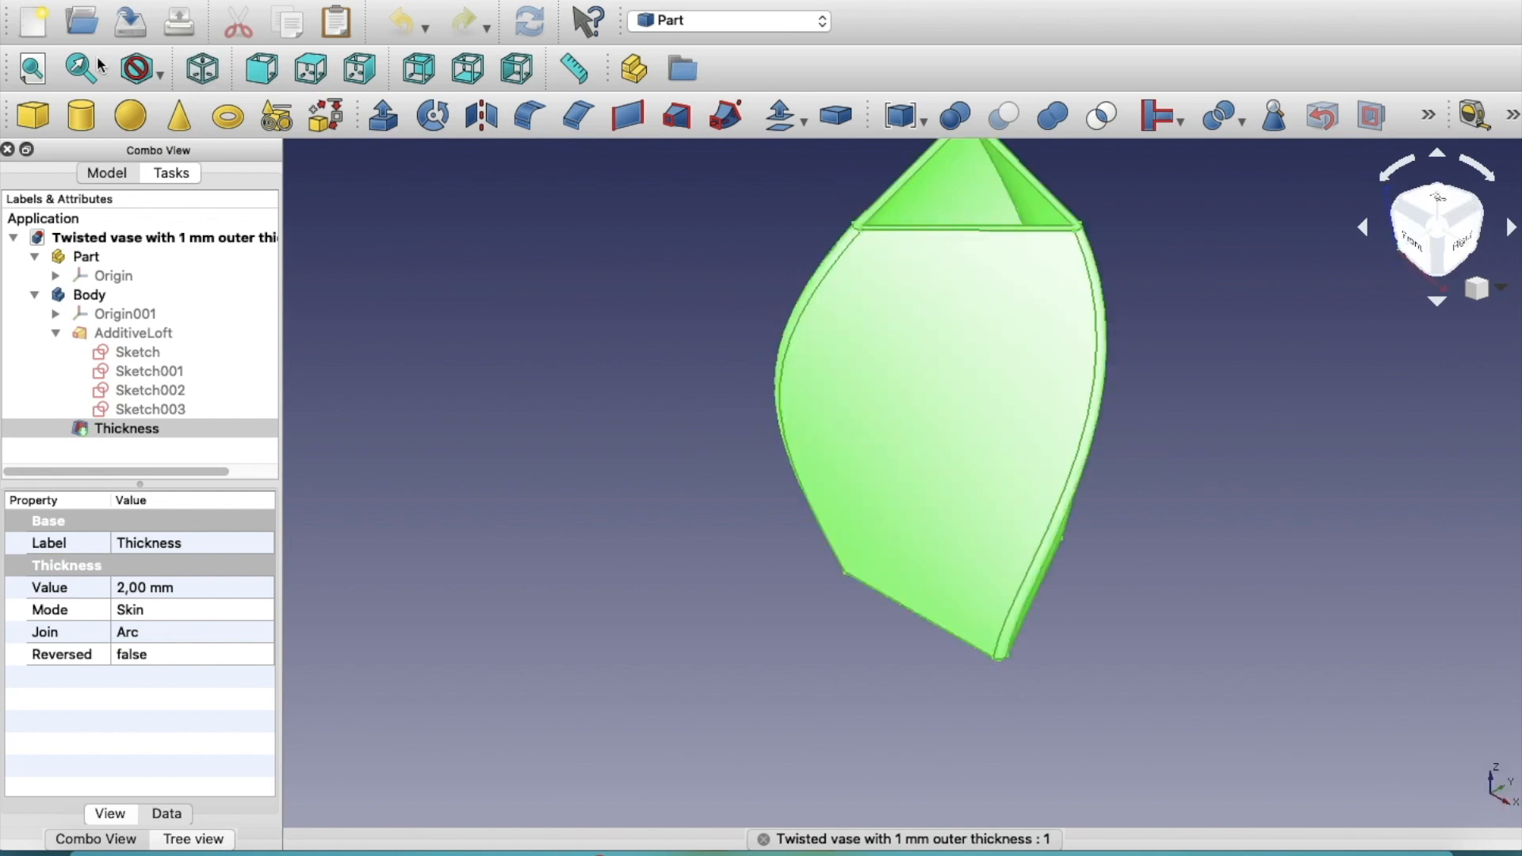
{"action": "left_click", "coordinate": [40, 69]}
{"action": "left_click", "coordinate": [247, 1]}
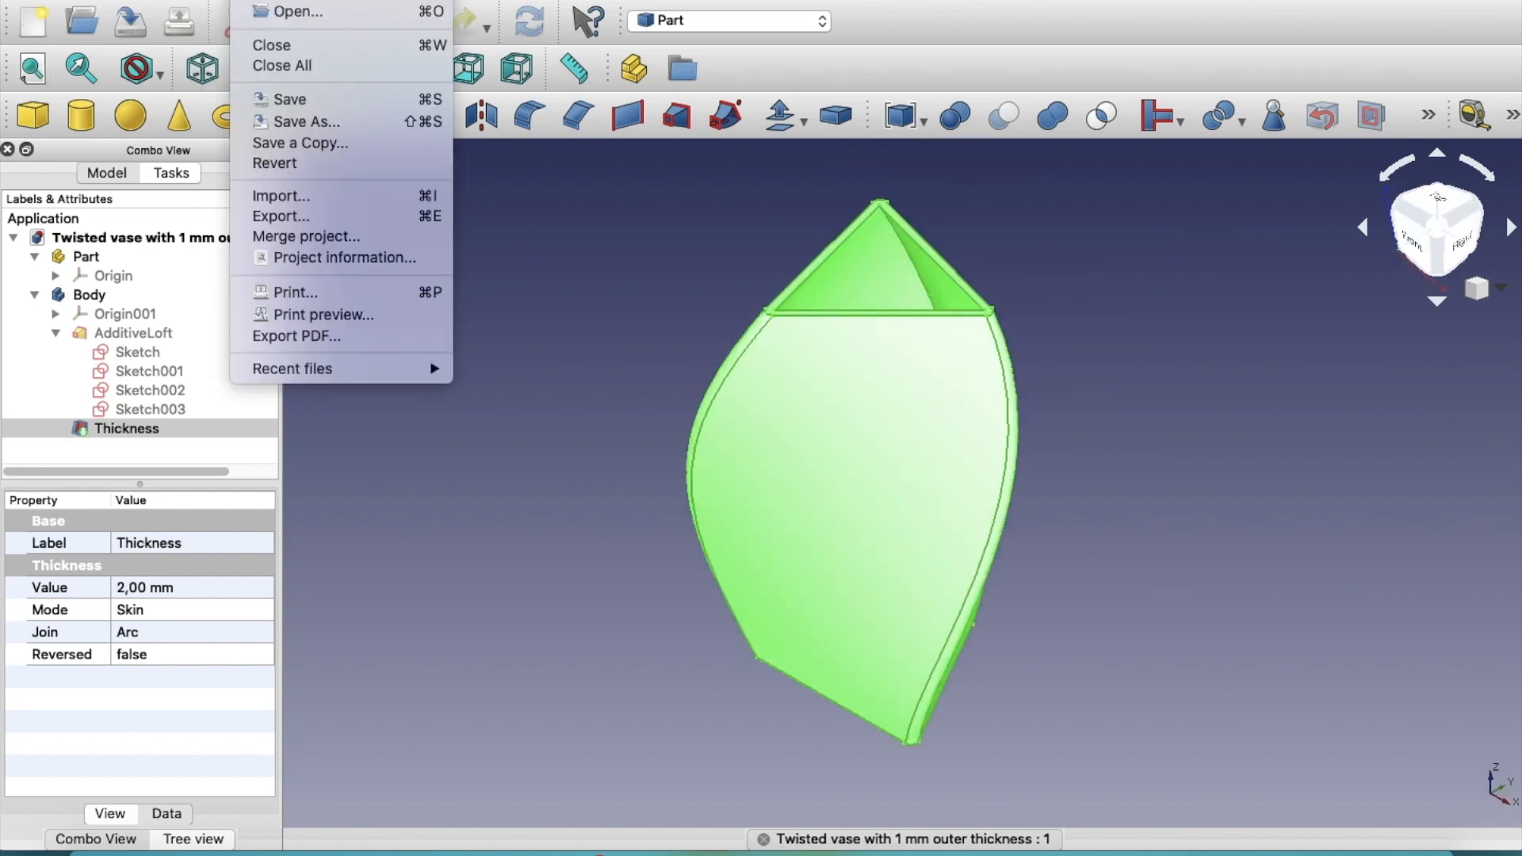
{"action": "left_click", "coordinate": [290, 219]}
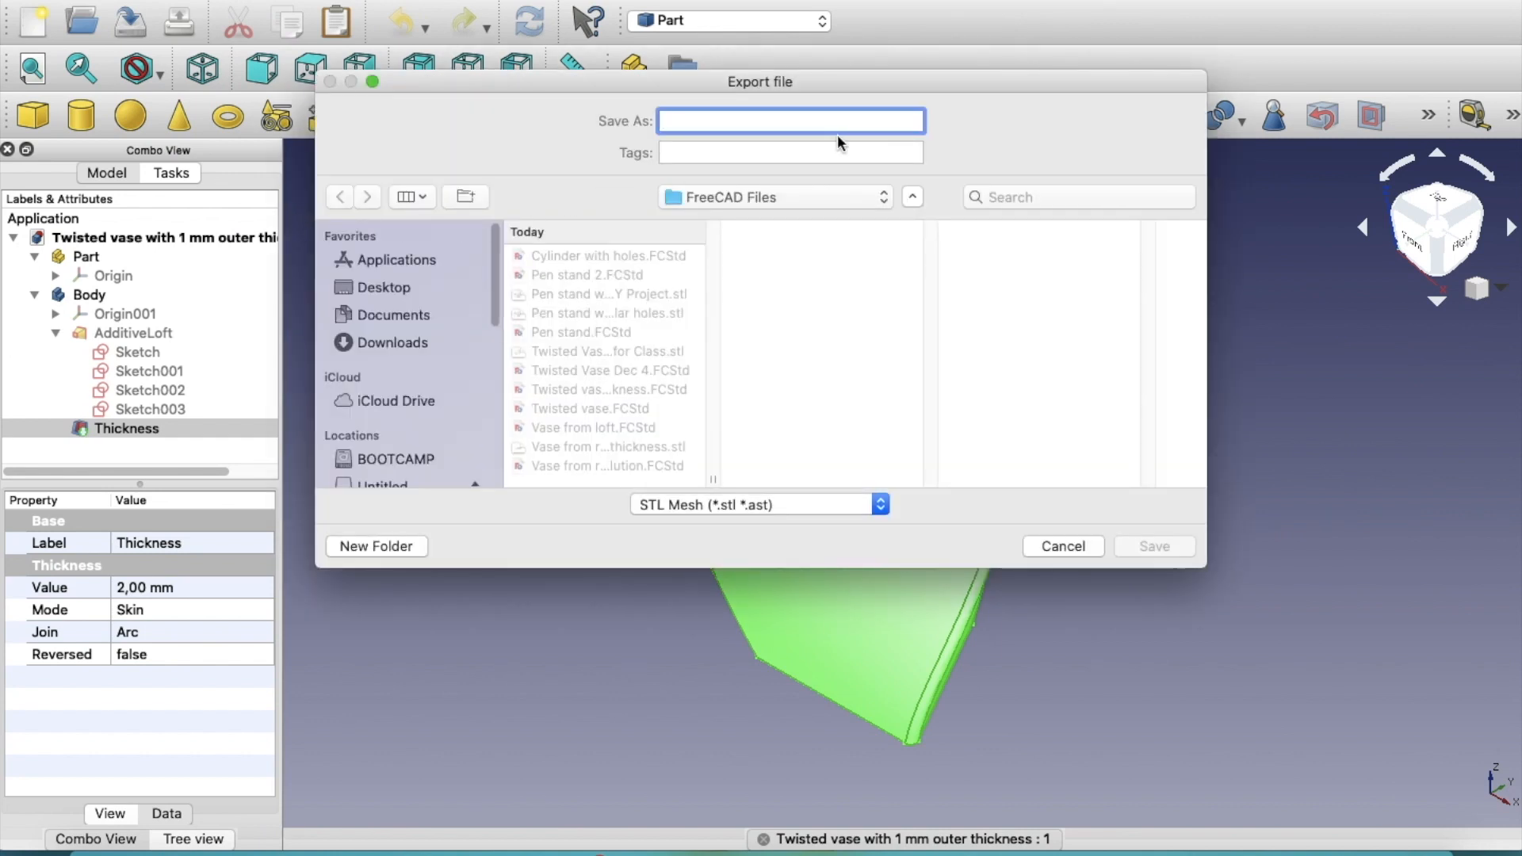
{"action": "type", "text": "Twisted vase with"}
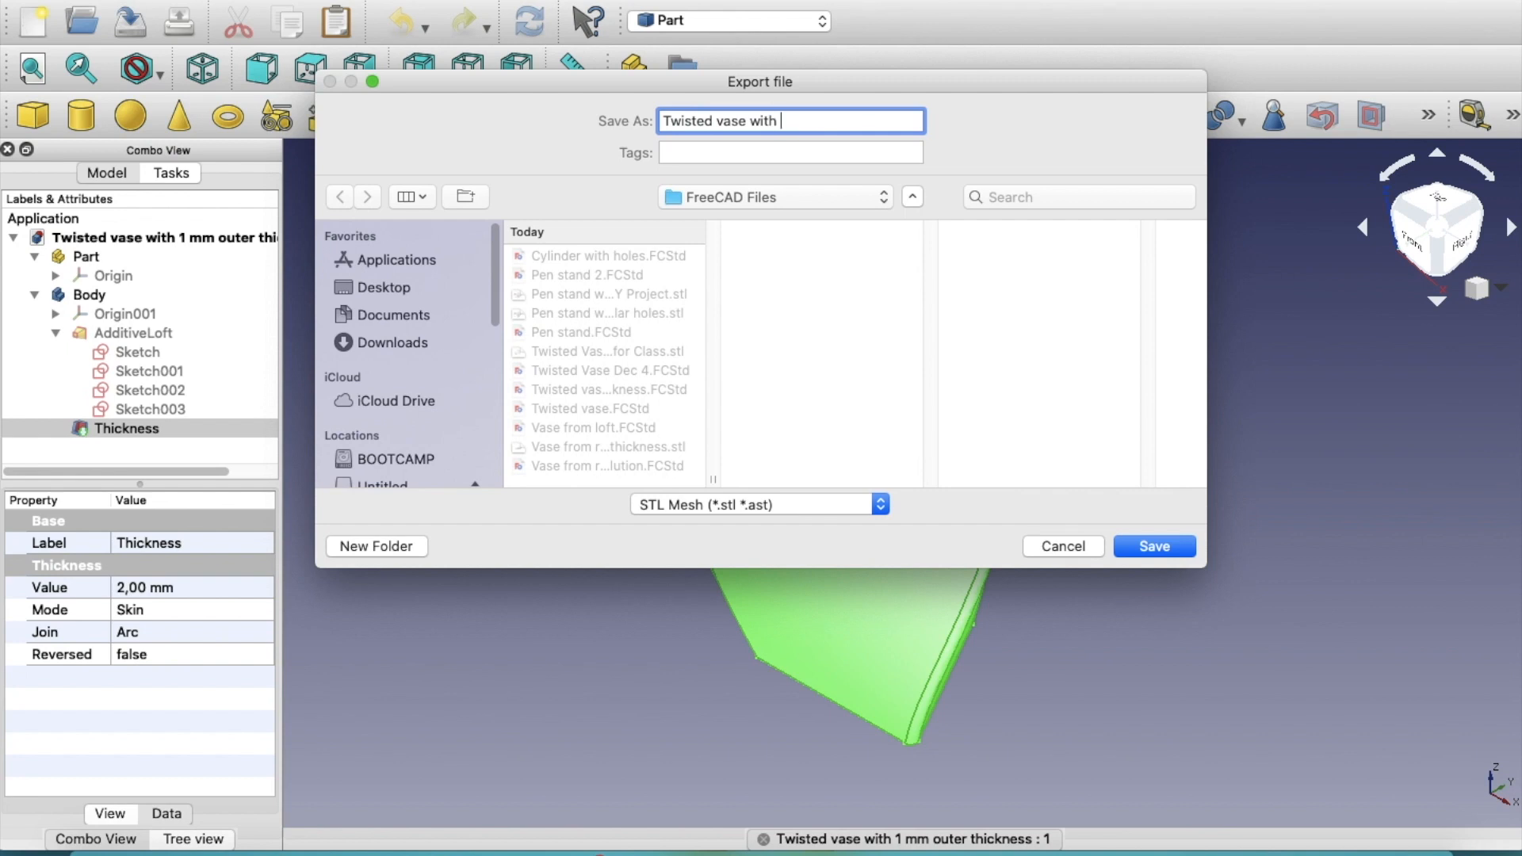
{"action": "type", "text": " 2 mm wall thickness"}
{"action": "left_click", "coordinate": [1154, 547]}
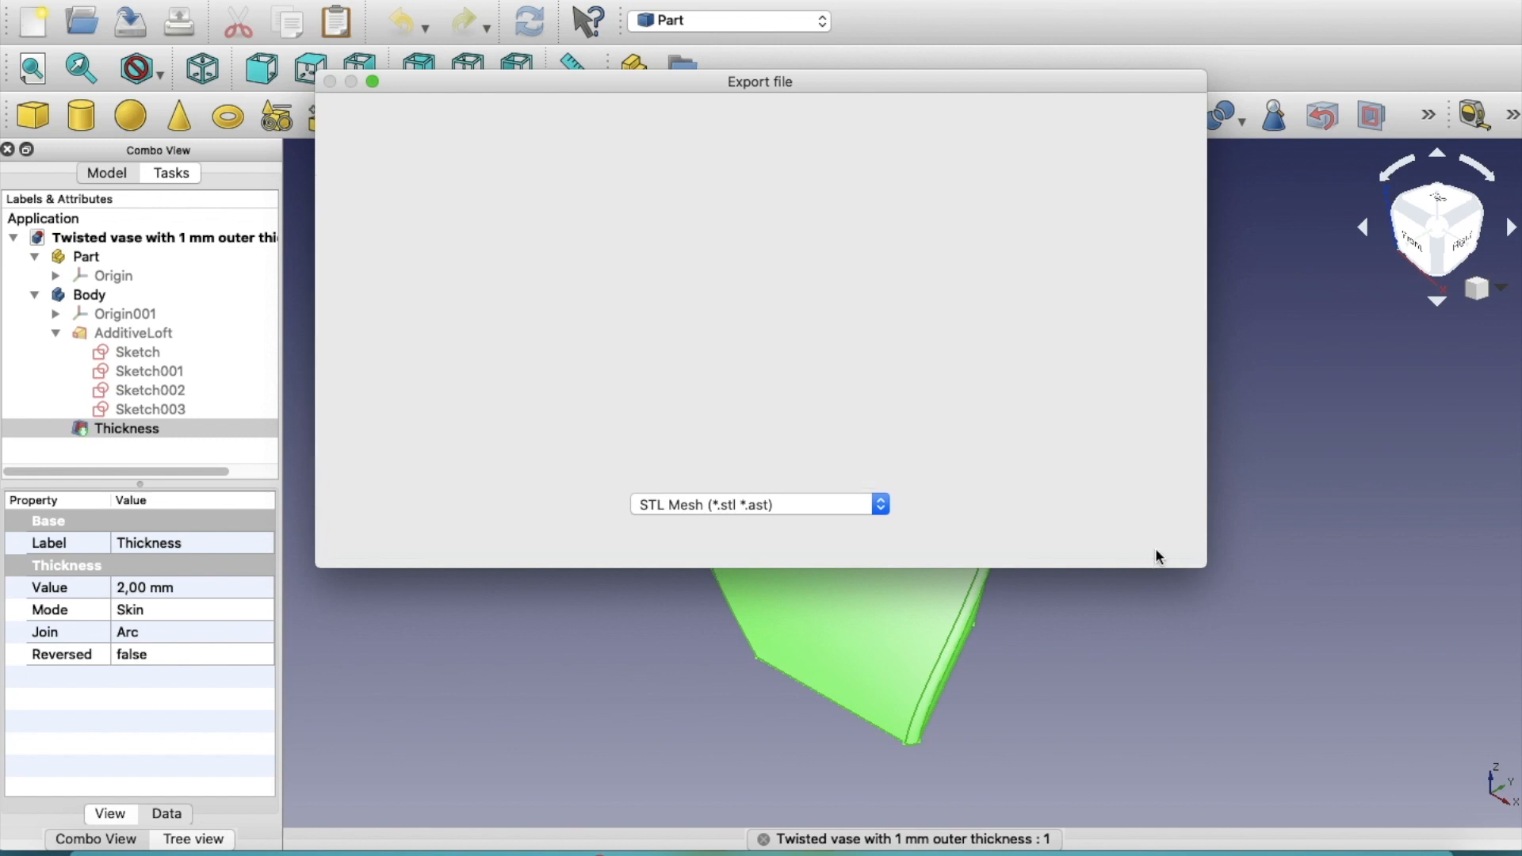
Finish the STL export and open "Twisted vase with 2 mm wall thickness.stl" from the FreeCAD Files folder to inspect the mesh.
{"action": "left_click", "coordinate": [1149, 550]}
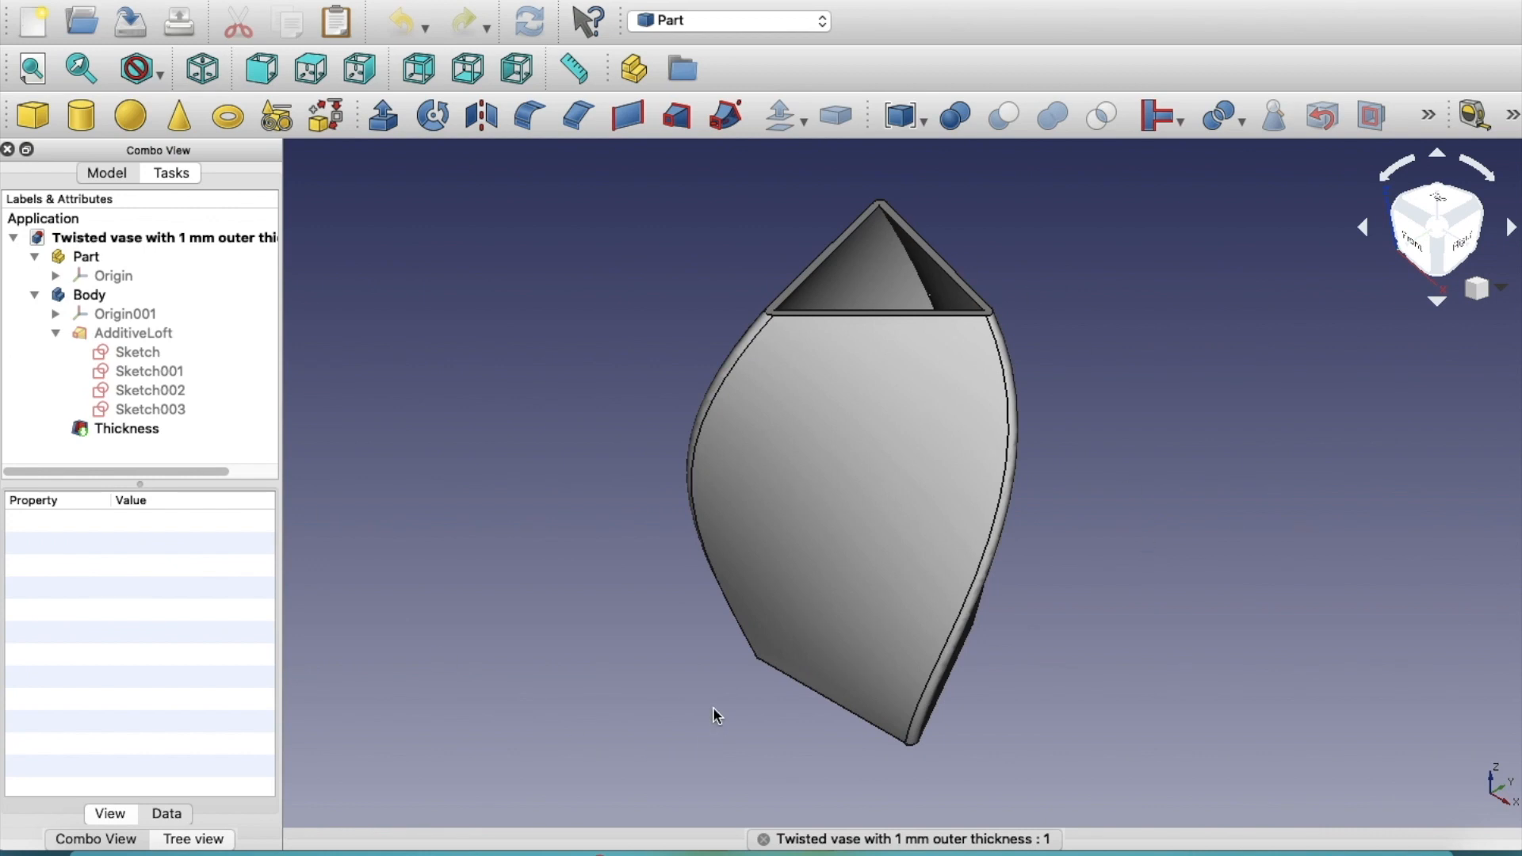
{"action": "left_click", "coordinate": [290, 0]}
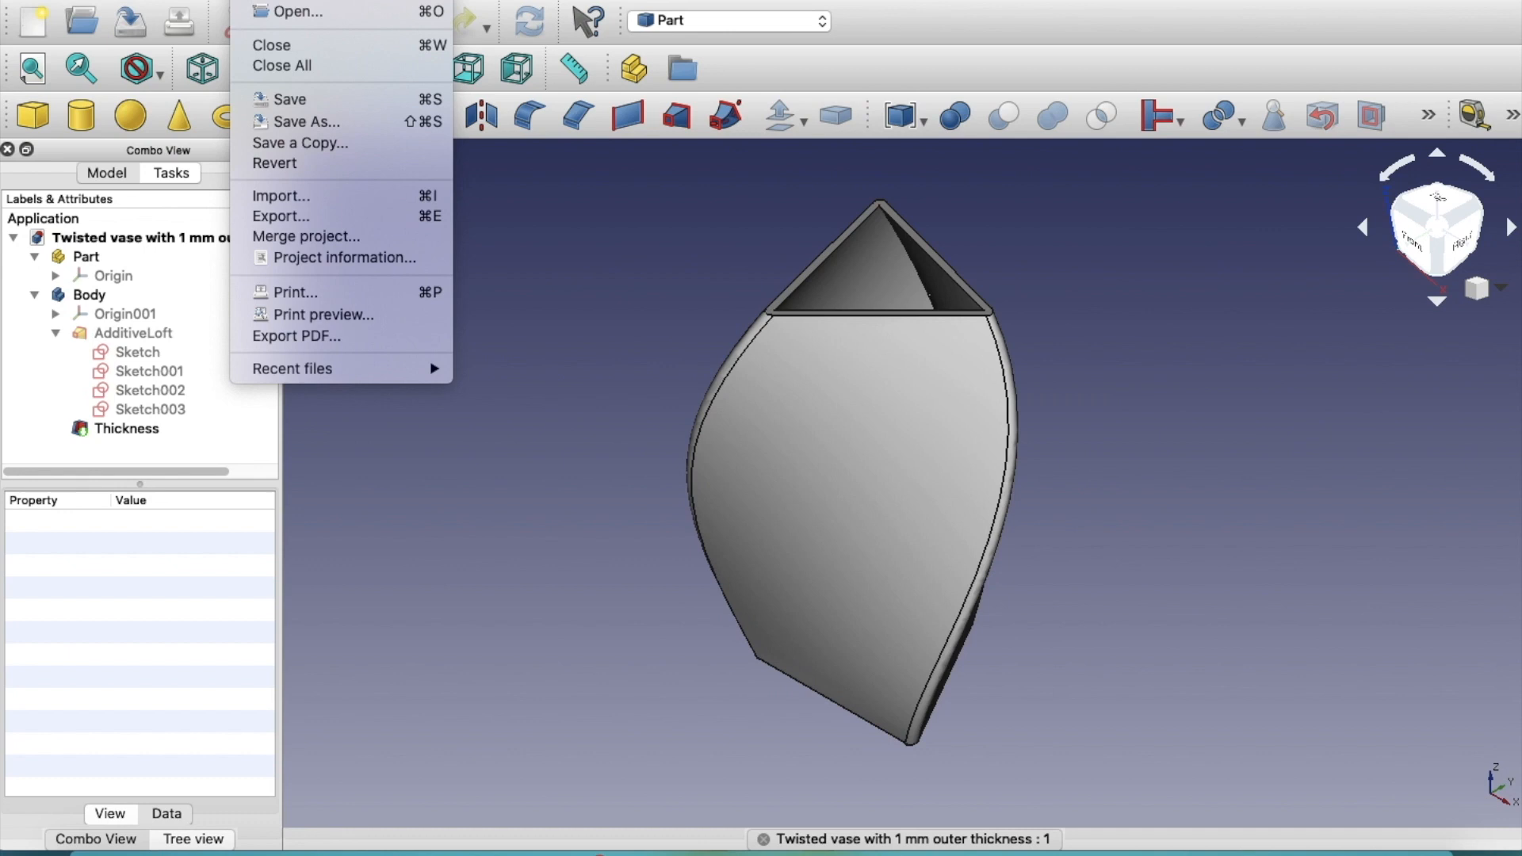
{"action": "left_click", "coordinate": [296, 16]}
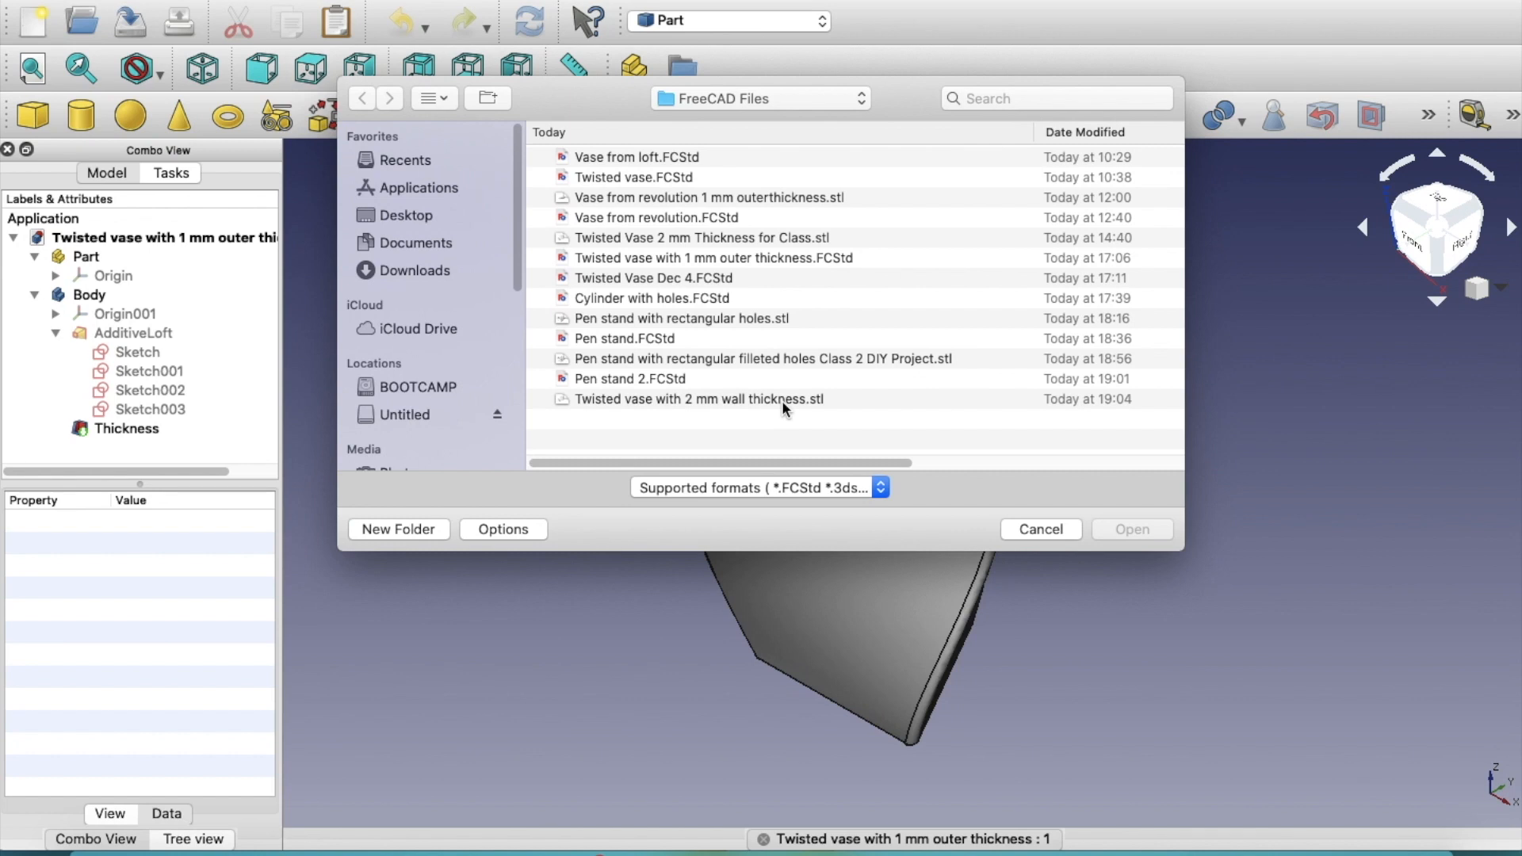
{"action": "left_click", "coordinate": [1097, 136]}
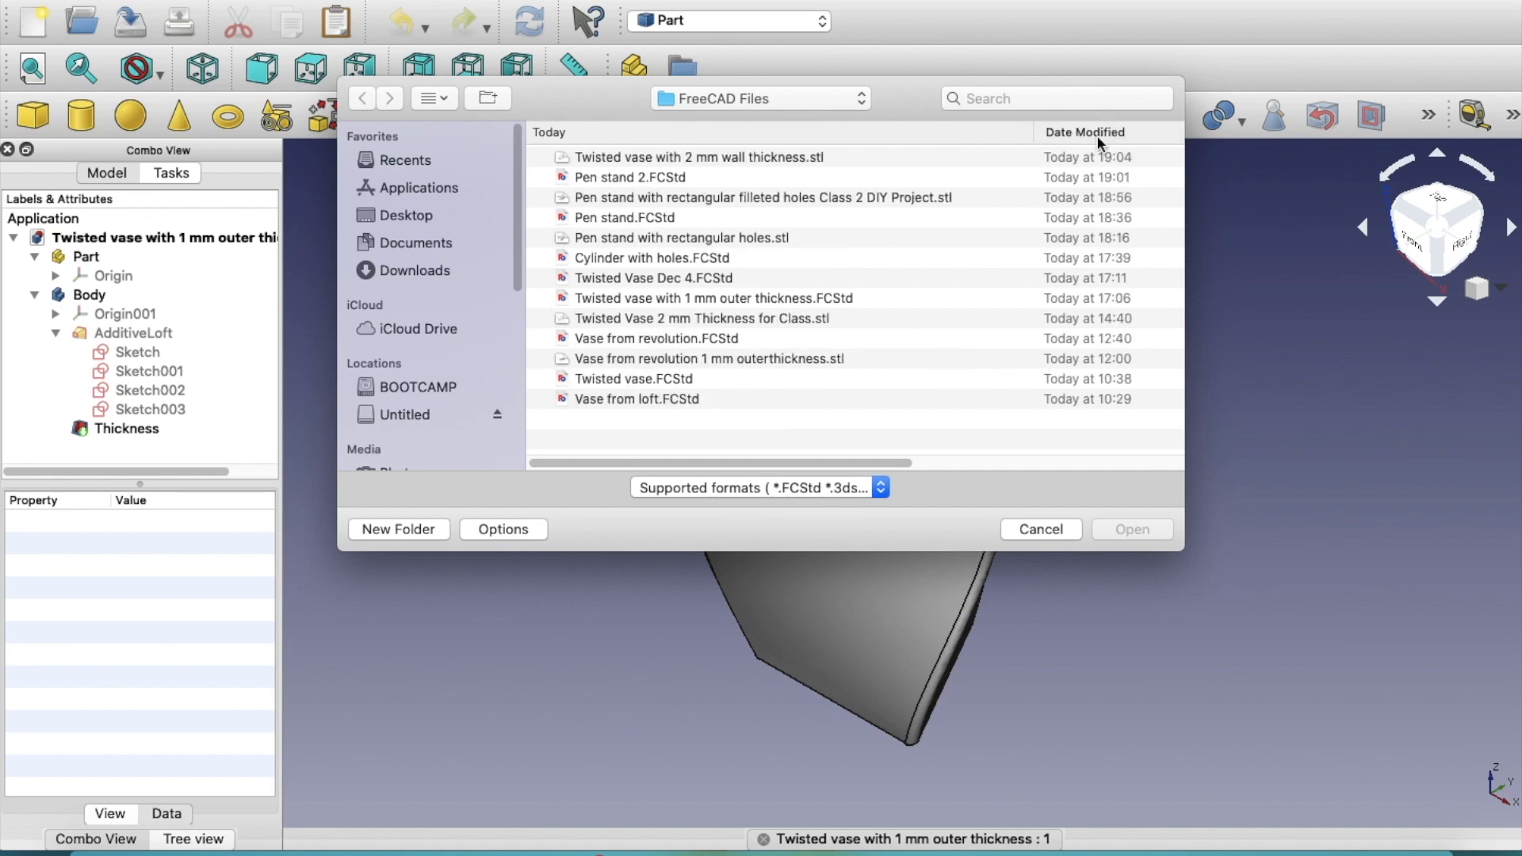
{"action": "left_click", "coordinate": [811, 157]}
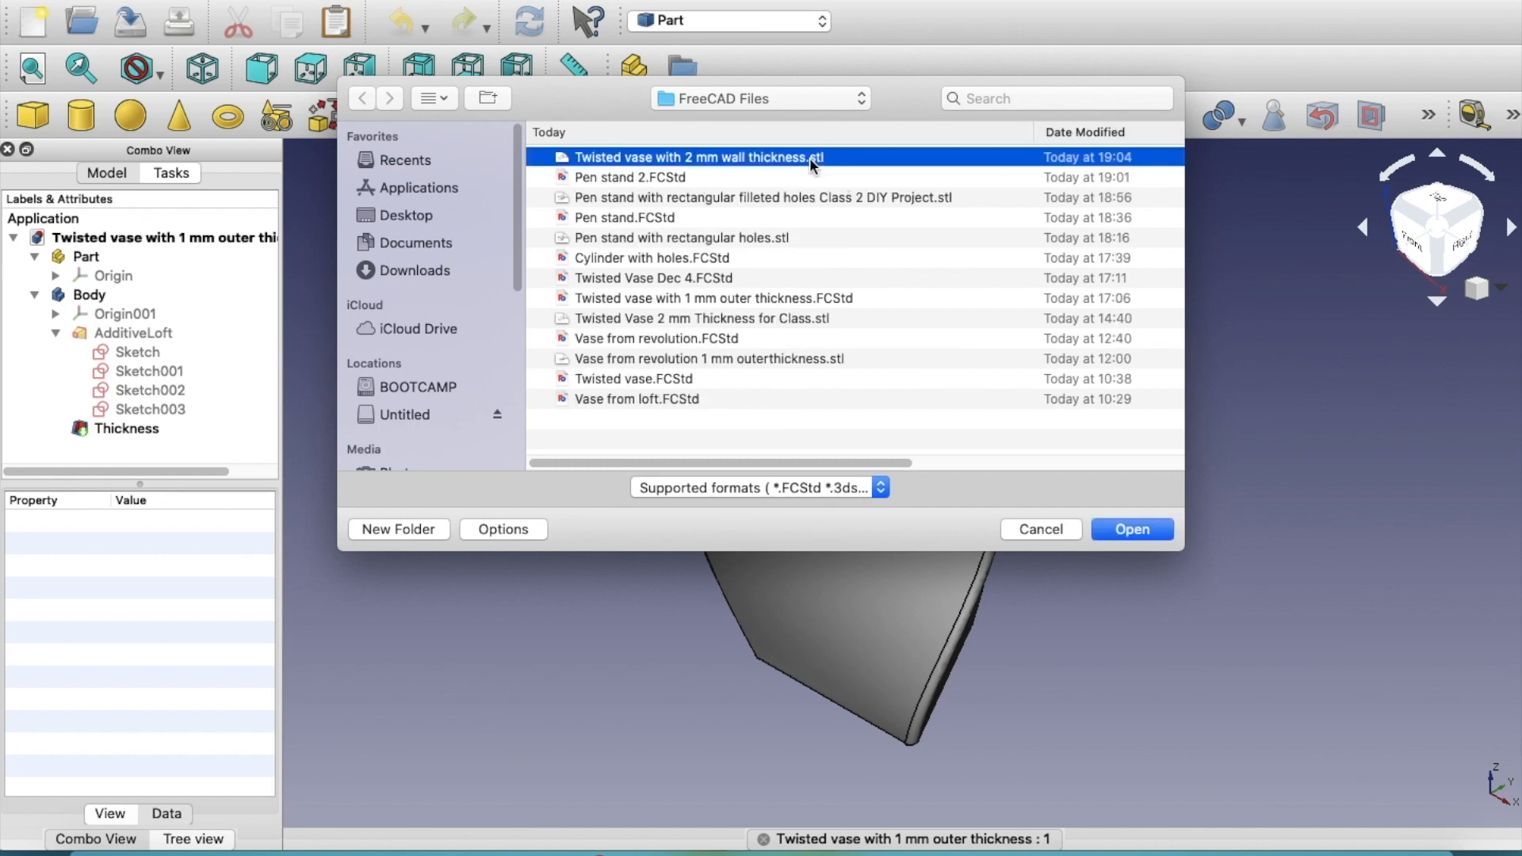
{"action": "left_click", "coordinate": [1111, 530]}
{"action": "middle_click_drag", "start_coordinate": [990, 598], "coordinate": [937, 506]}
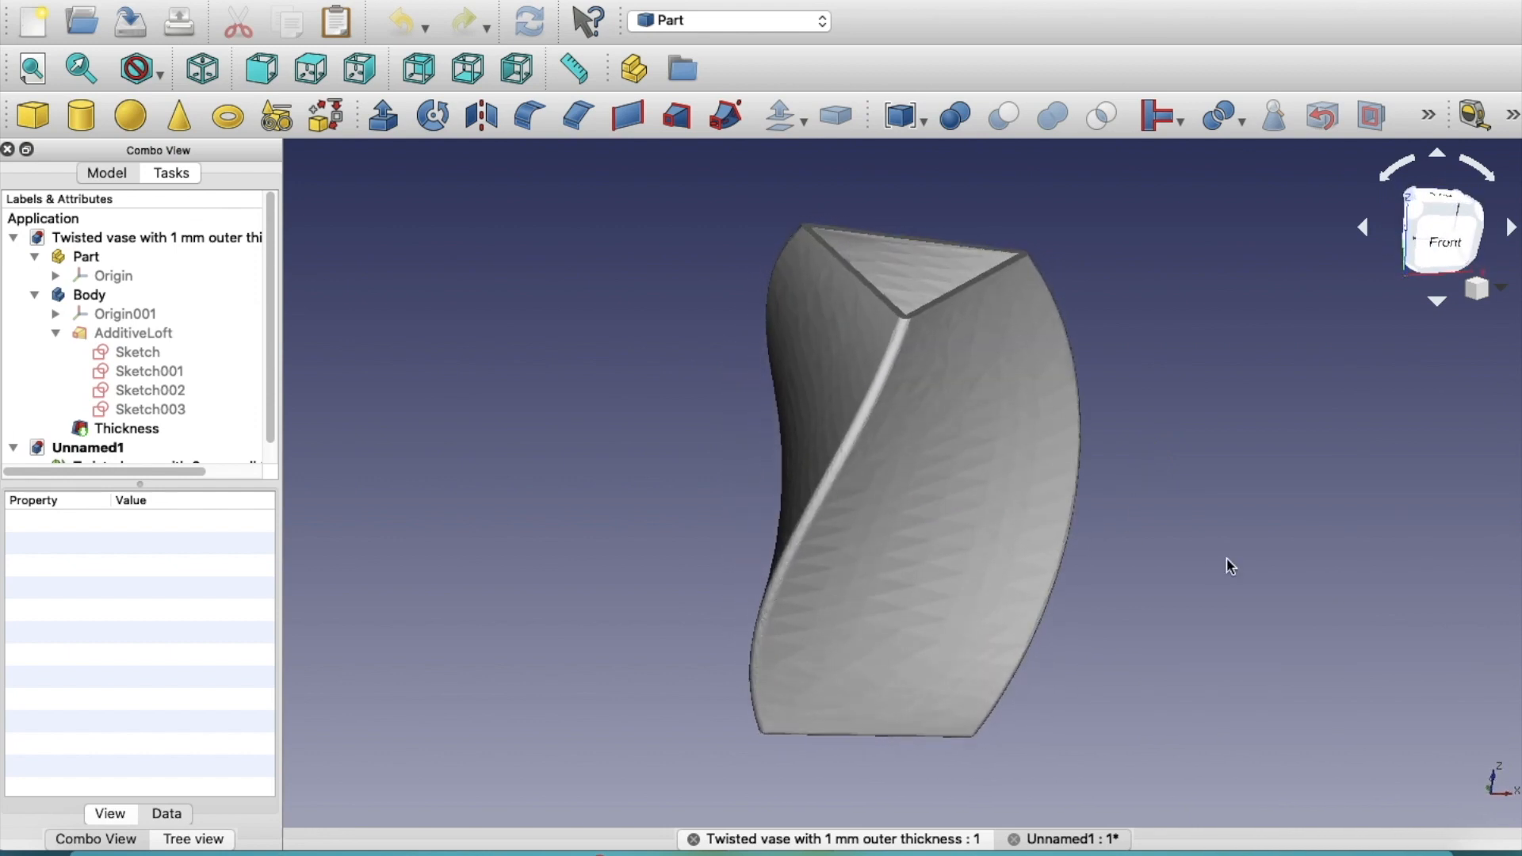